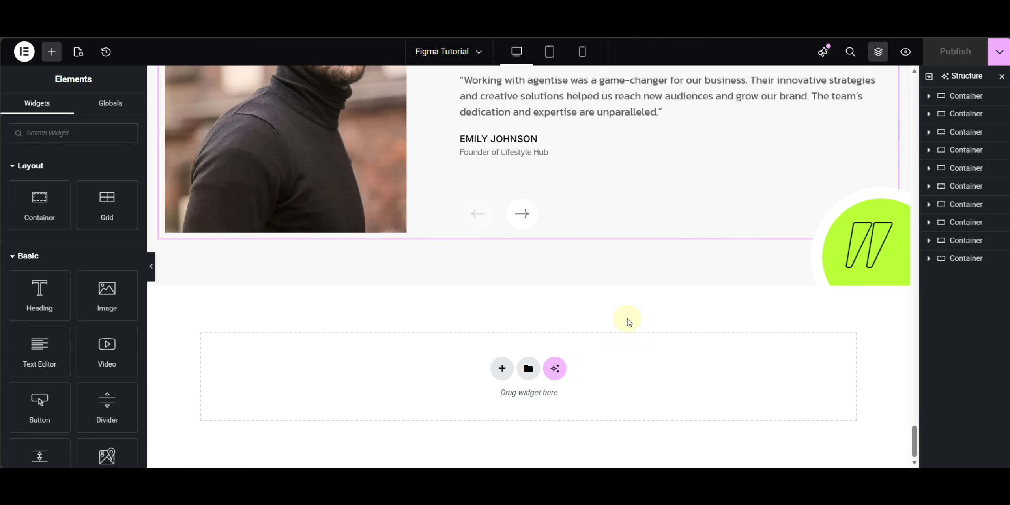
Step: Add a flexbox container below the testimonial section with padding of 80 px top and bottom and 20 px right and left
{"action": "left_click", "coordinate": [502, 368]}
{"action": "left_click", "coordinate": [493, 395]}
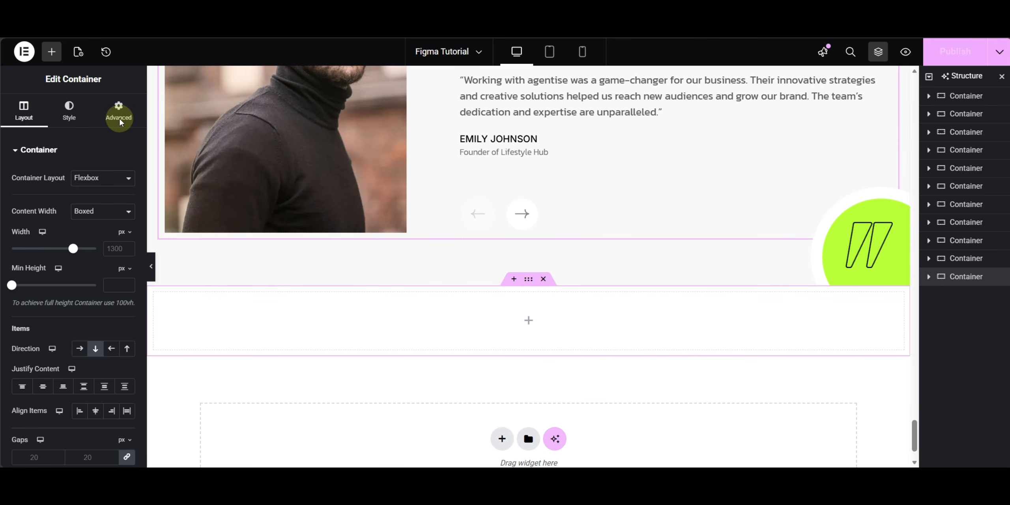
{"action": "left_click", "coordinate": [117, 119]}
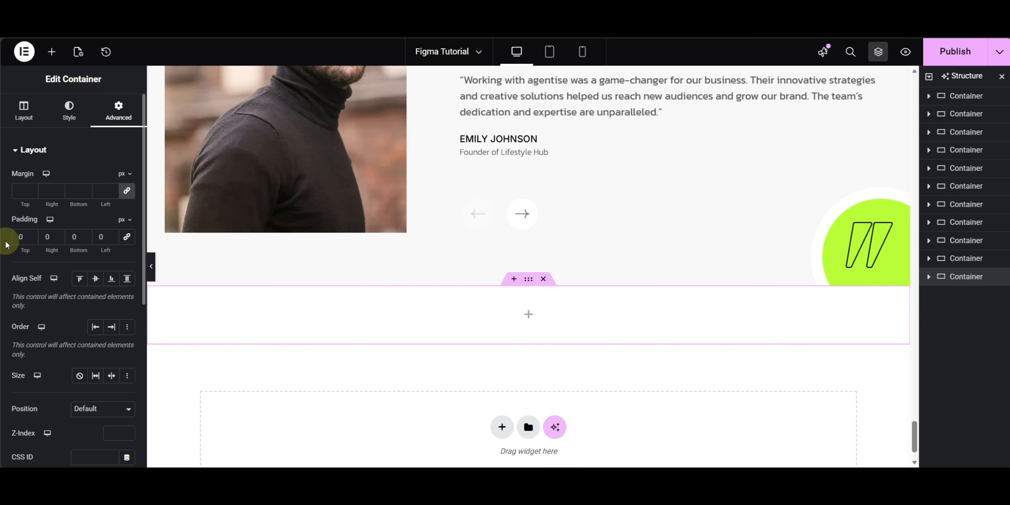
{"action": "type", "text": "80"}
{"action": "left_click", "coordinate": [47, 236]}
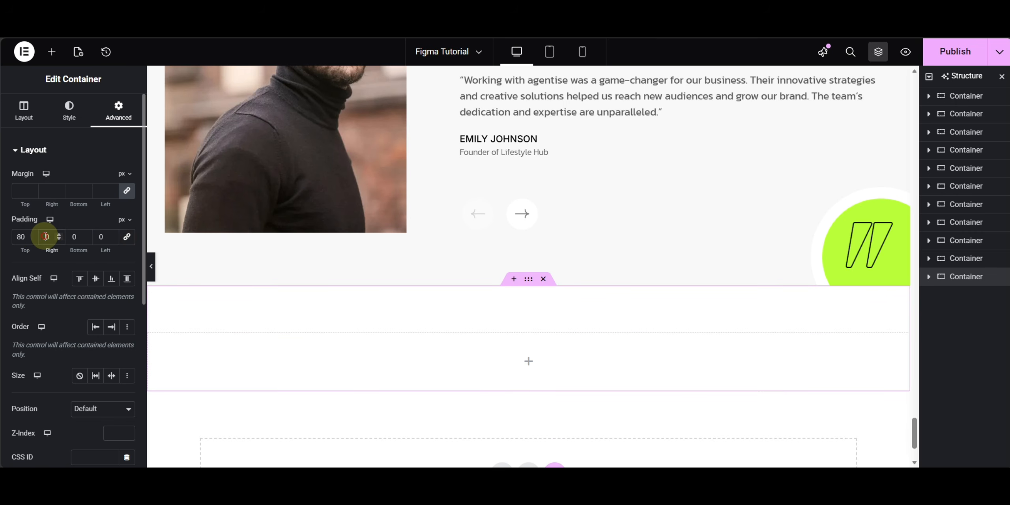
{"action": "type", "text": "20"}
{"action": "left_click", "coordinate": [75, 237]}
{"action": "type", "text": "80"}
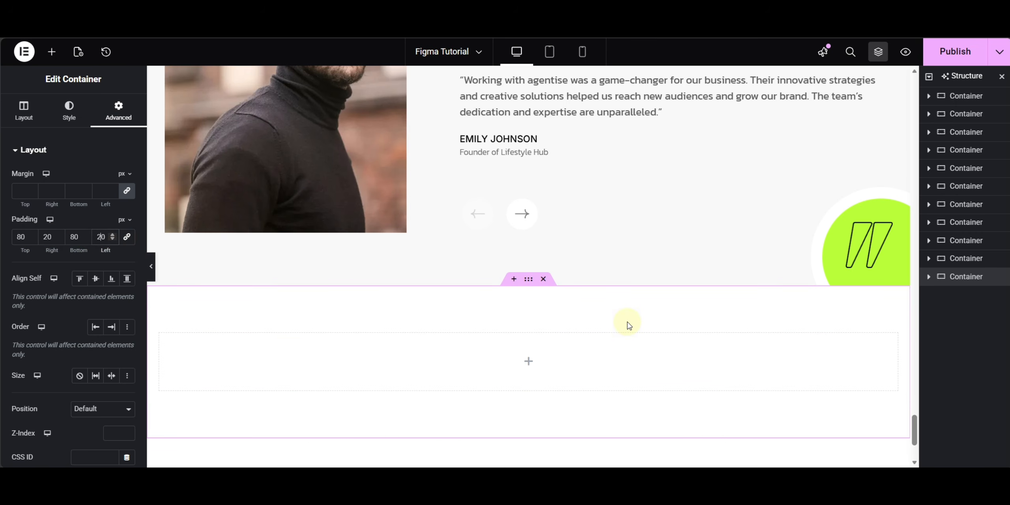
Step: Copy the testimonial section's "Hear What Our Satisfied clients have to say" heading and paste it into the new empty container
{"action": "scroll", "coordinate": [626, 324], "scroll_direction": "down", "scroll_amount": 3}
{"action": "left_click", "coordinate": [48, 60]}
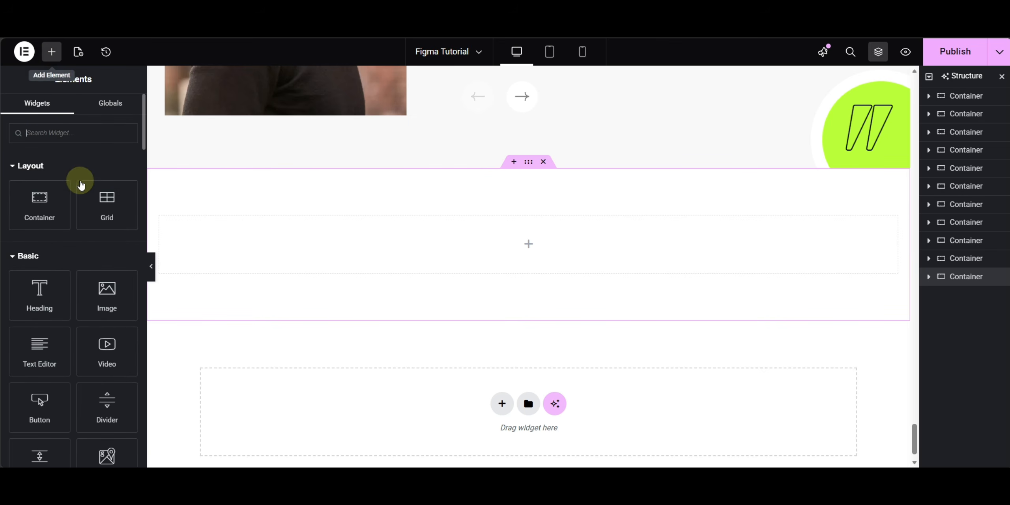
{"action": "scroll", "coordinate": [493, 256], "scroll_direction": "up", "scroll_amount": 10}
{"action": "right_click", "coordinate": [499, 203]}
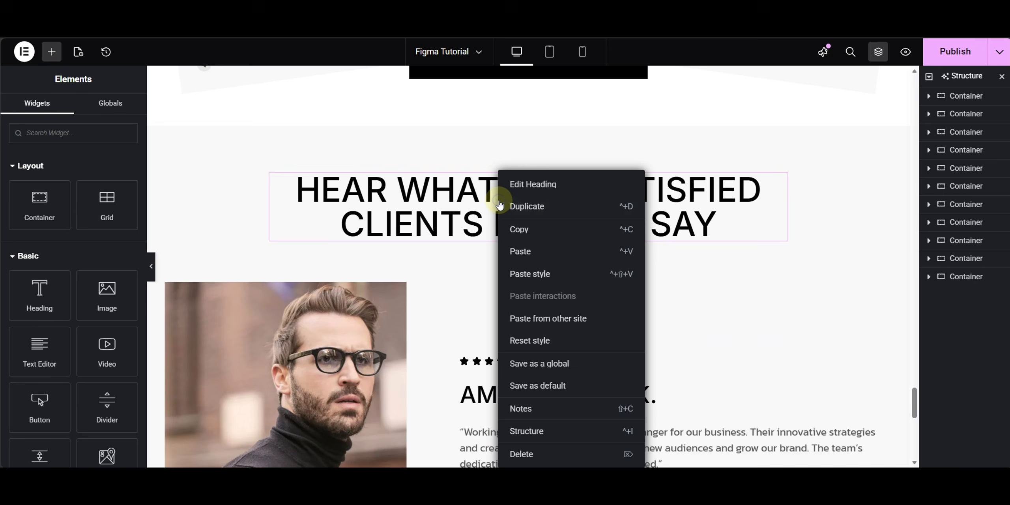
{"action": "left_click", "coordinate": [548, 227]}
{"action": "scroll", "coordinate": [546, 228], "scroll_direction": "down", "scroll_amount": 7}
{"action": "scroll", "coordinate": [546, 228], "scroll_direction": "down", "scroll_amount": 2}
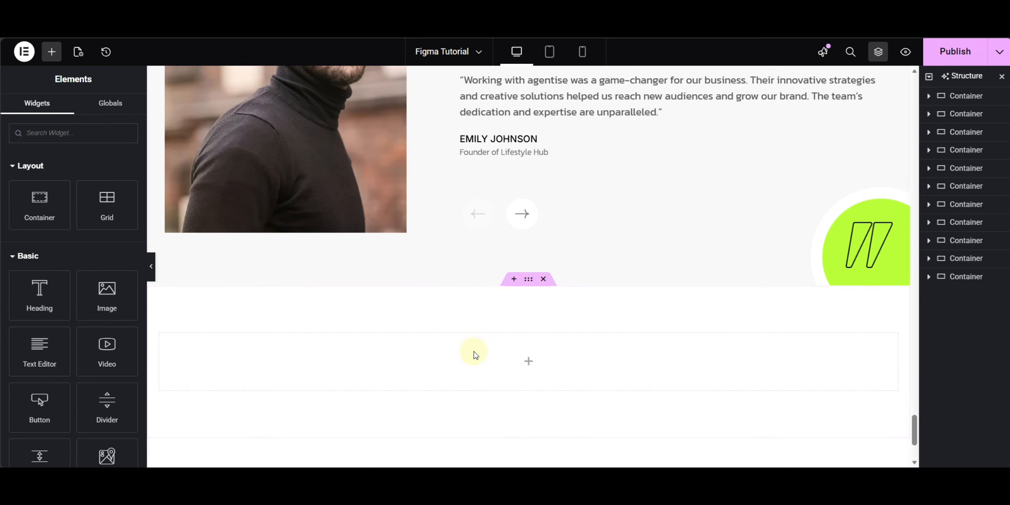
{"action": "right_click", "coordinate": [503, 313]}
{"action": "left_click", "coordinate": [494, 229]}
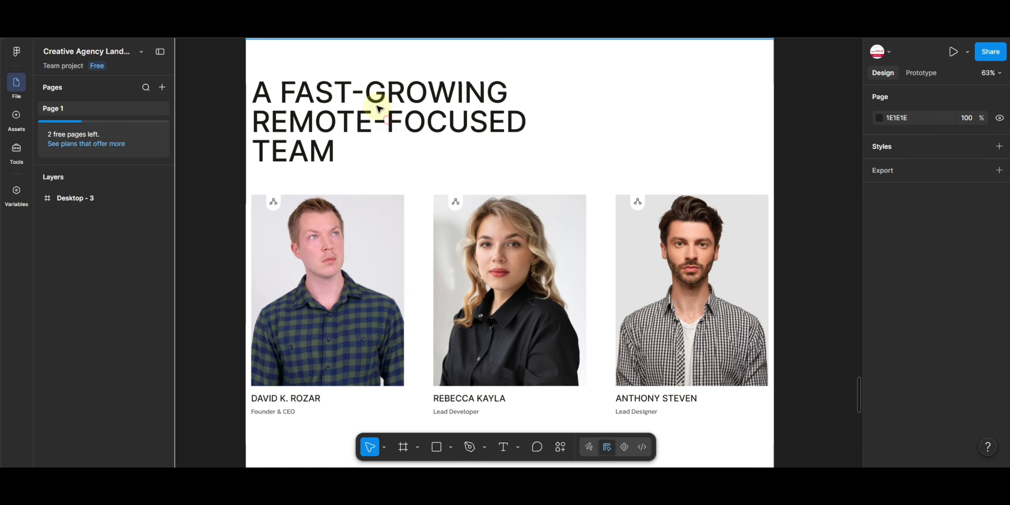
Step: Switch to the Figma design, copy the full text of the team section's heading, and dismiss the Motion mode tip
{"action": "left_click", "coordinate": [373, 99]}
{"action": "left_click", "coordinate": [354, 93], "text": "ctrl"}
{"action": "double_click", "coordinate": [354, 93]}
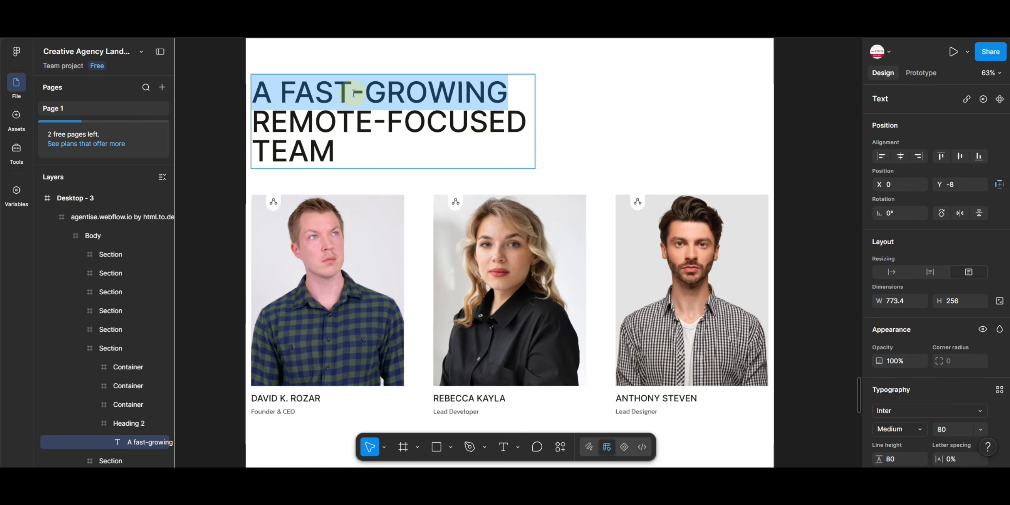
{"action": "triple_click", "coordinate": [354, 93]}
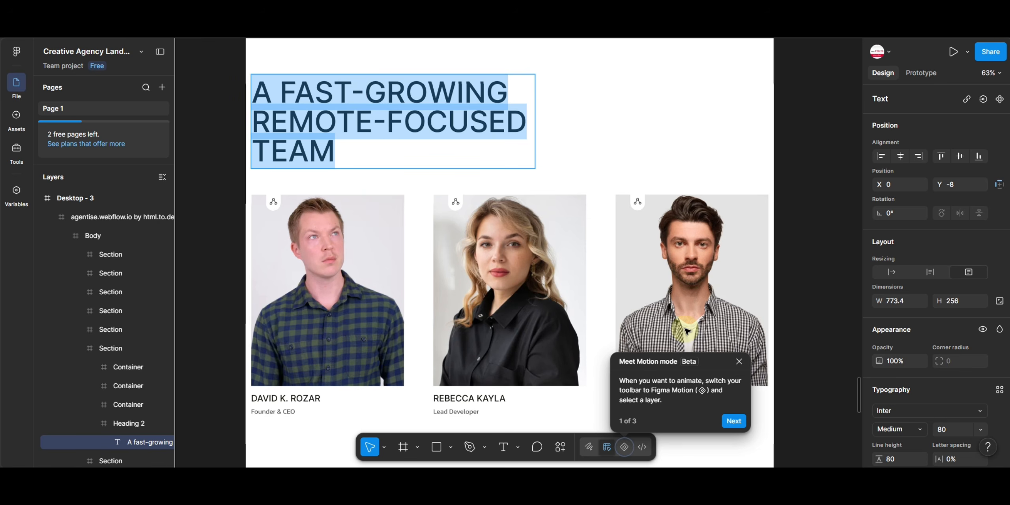
{"action": "left_click", "coordinate": [739, 362]}
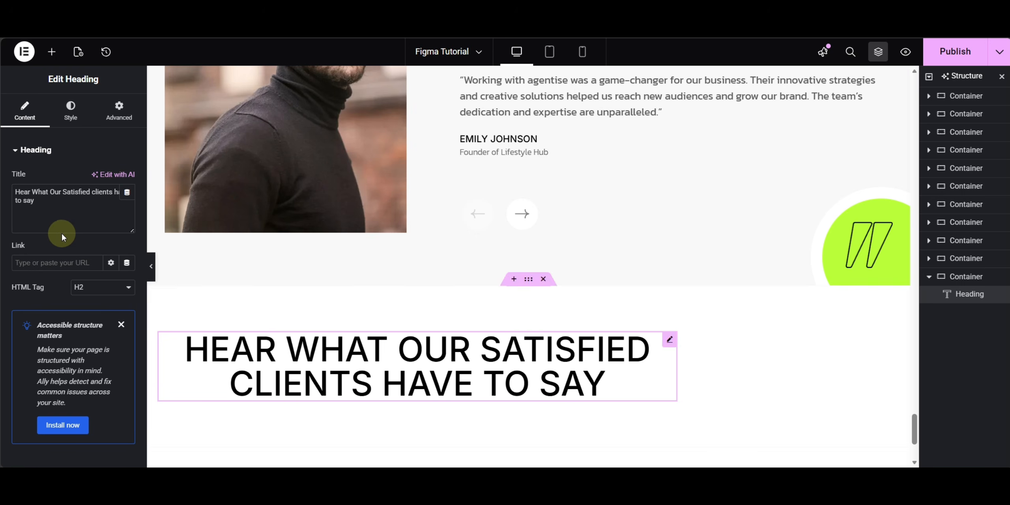
Step: Back in Elementor, replace the pasted heading's title with "A fast-growing remote-focused team" on a single line
{"action": "left_click", "coordinate": [44, 219]}
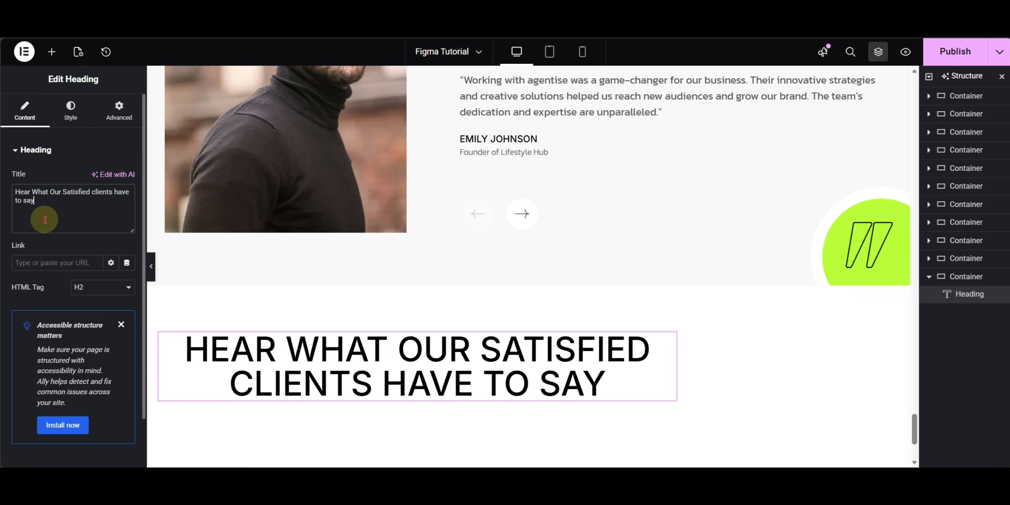
{"action": "key", "text": "ctrl+a"}
{"action": "key", "text": "ctrl+v"}
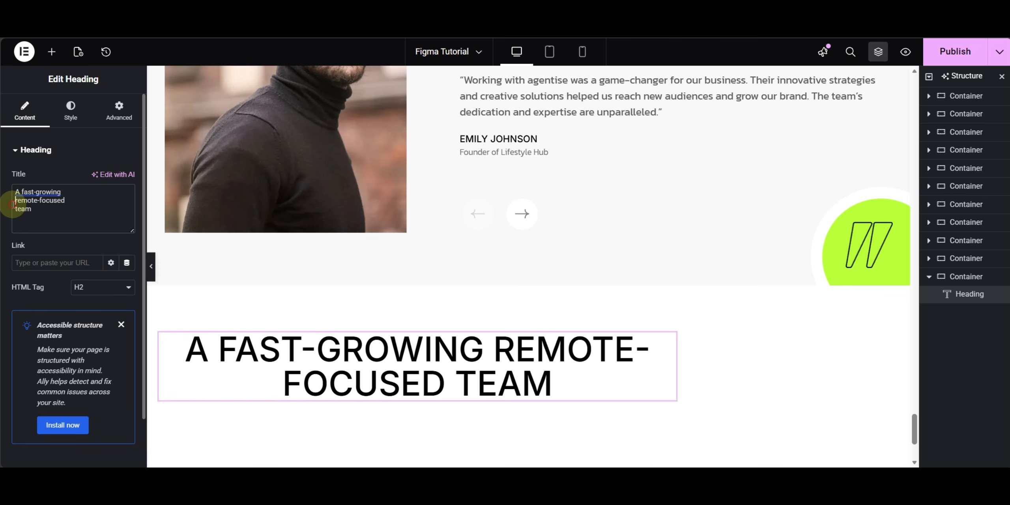
{"action": "key", "text": "BackSpace"}
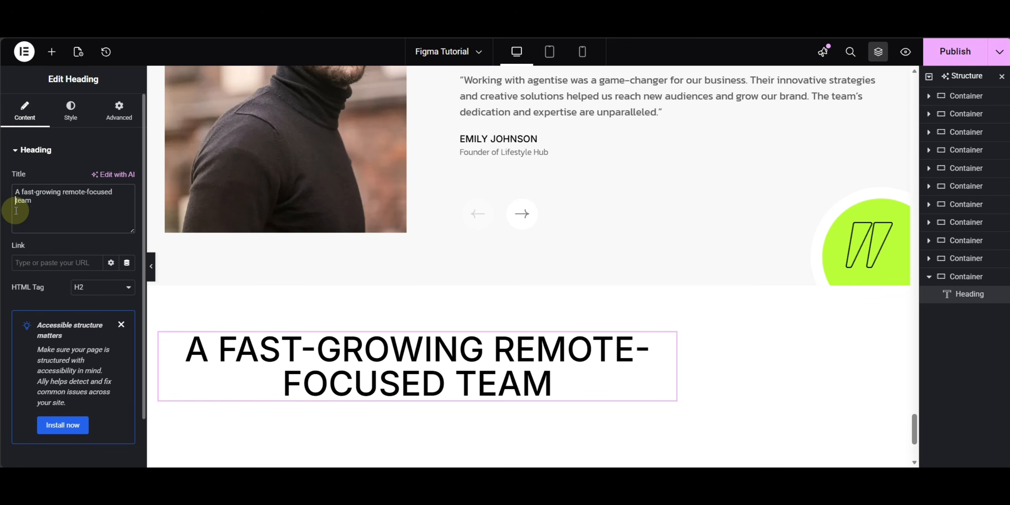
{"action": "key", "text": "BackSpace"}
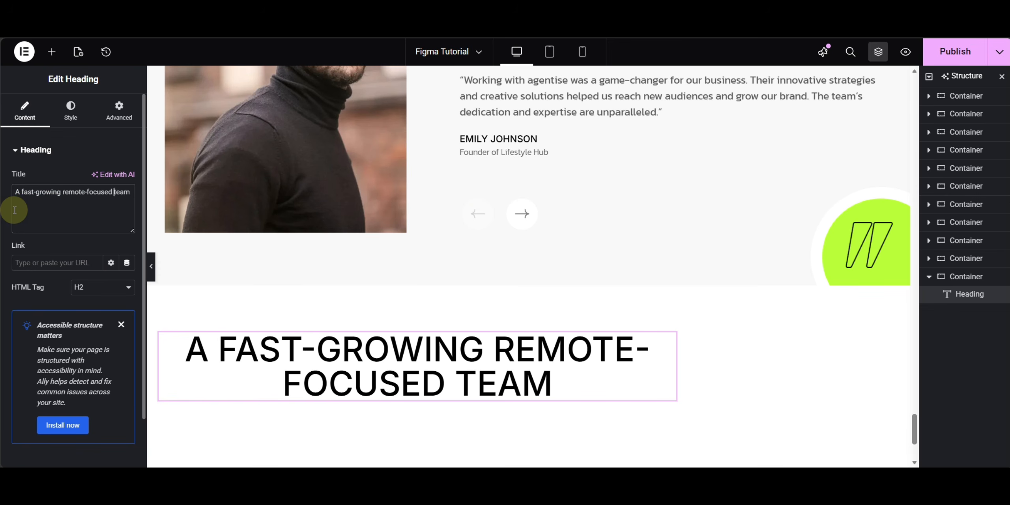
Step: Align the team heading to the left and set its custom width to 50%
{"action": "left_click", "coordinate": [73, 127]}
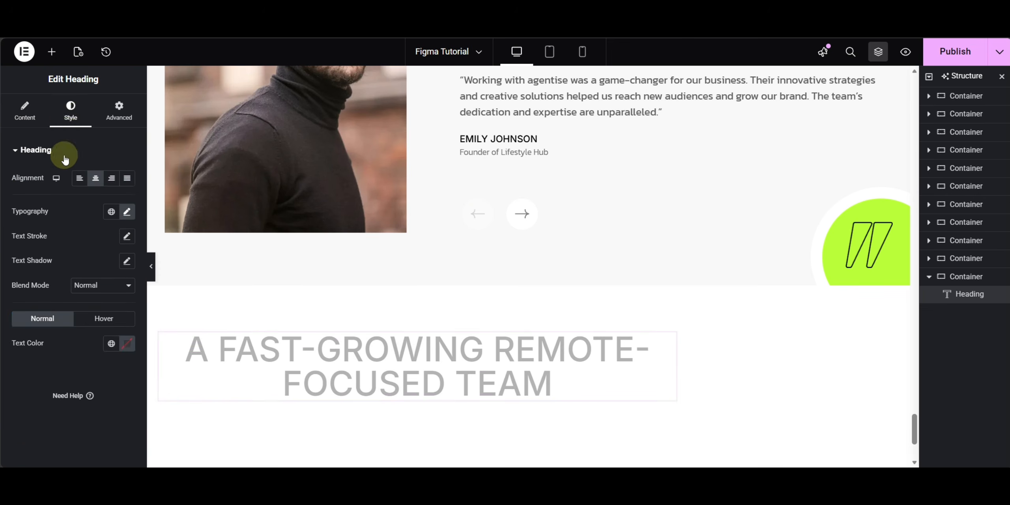
{"action": "left_click", "coordinate": [80, 180]}
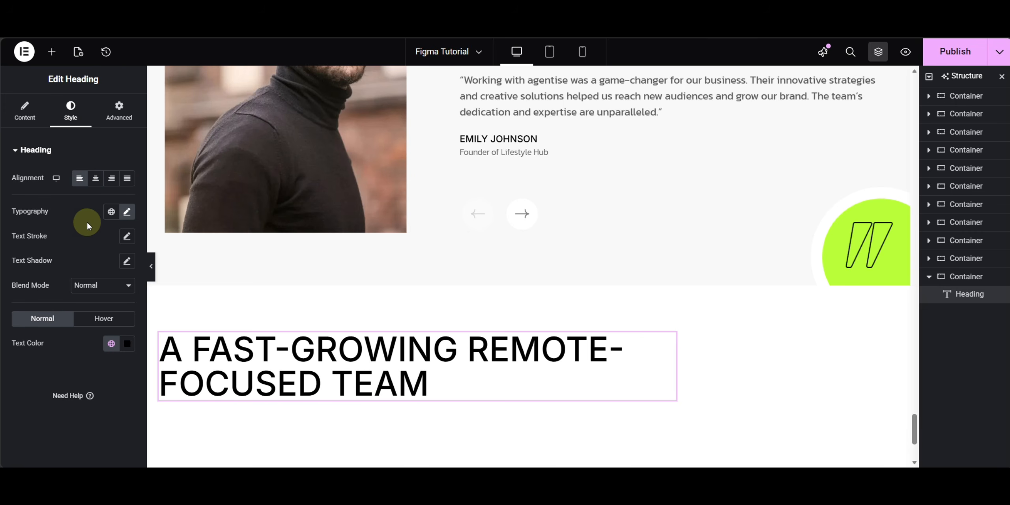
{"action": "left_click", "coordinate": [119, 110]}
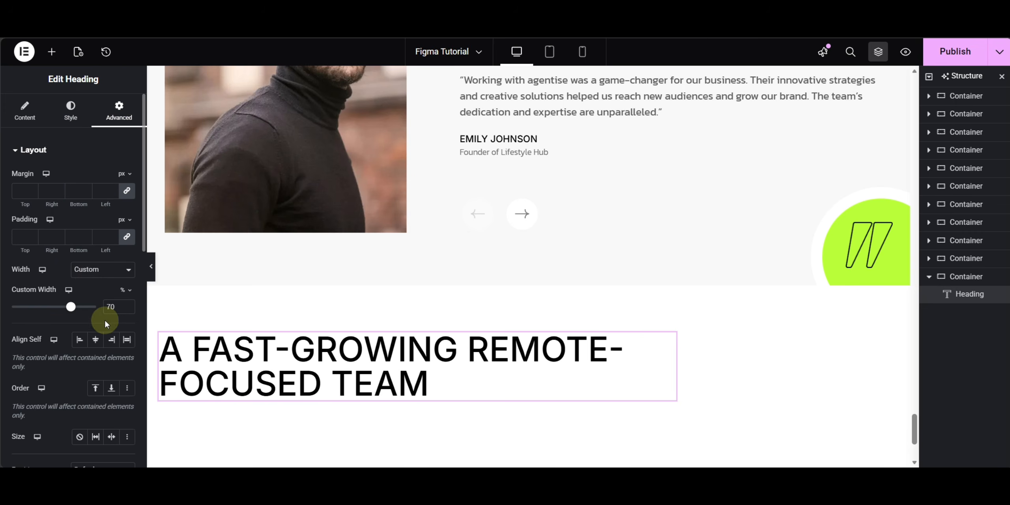
{"action": "left_click_drag", "start_coordinate": [71, 306], "coordinate": [56, 307]}
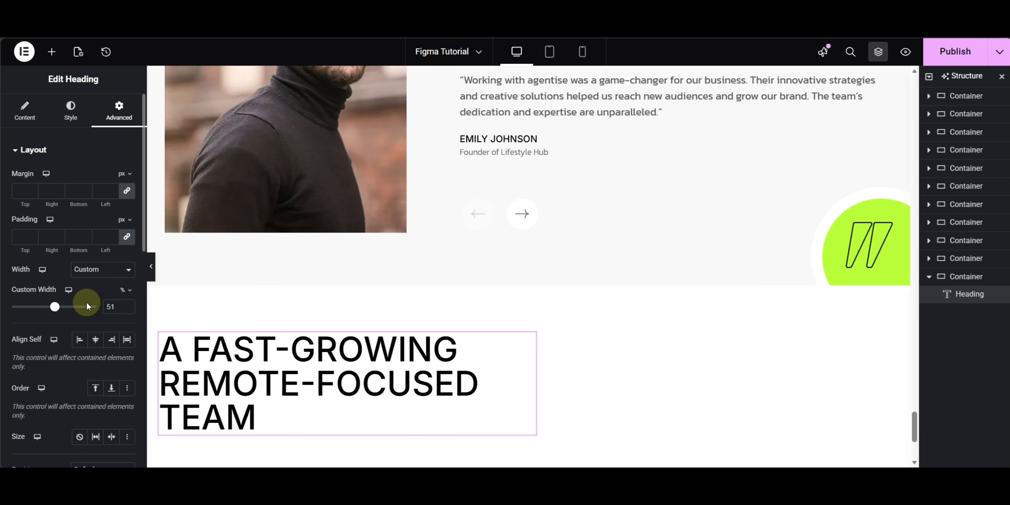
{"action": "scroll", "coordinate": [694, 291], "scroll_direction": "down", "scroll_amount": 5}
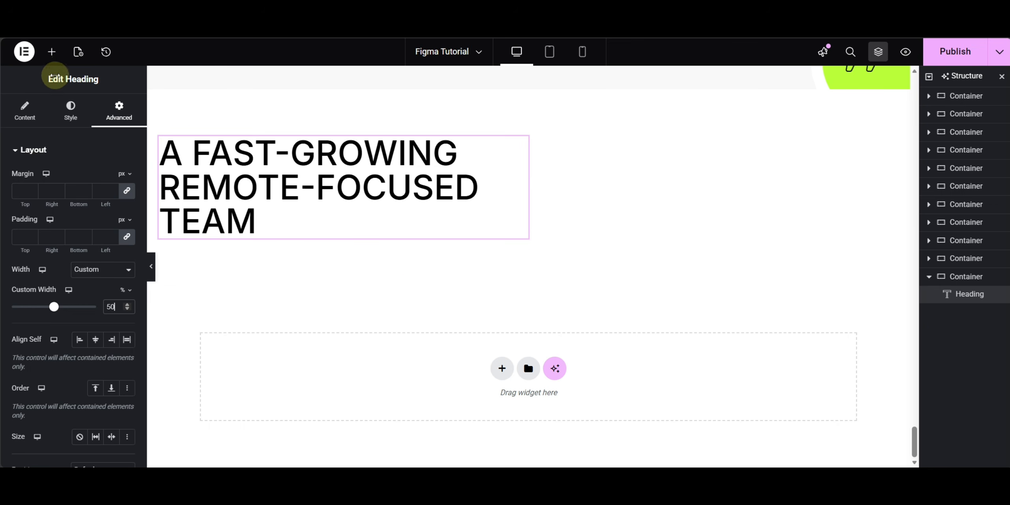
Step: Add a grid with 3 columns and 1 row below the team heading and remove its padding
{"action": "left_click", "coordinate": [51, 51]}
{"action": "left_click", "coordinate": [106, 199]}
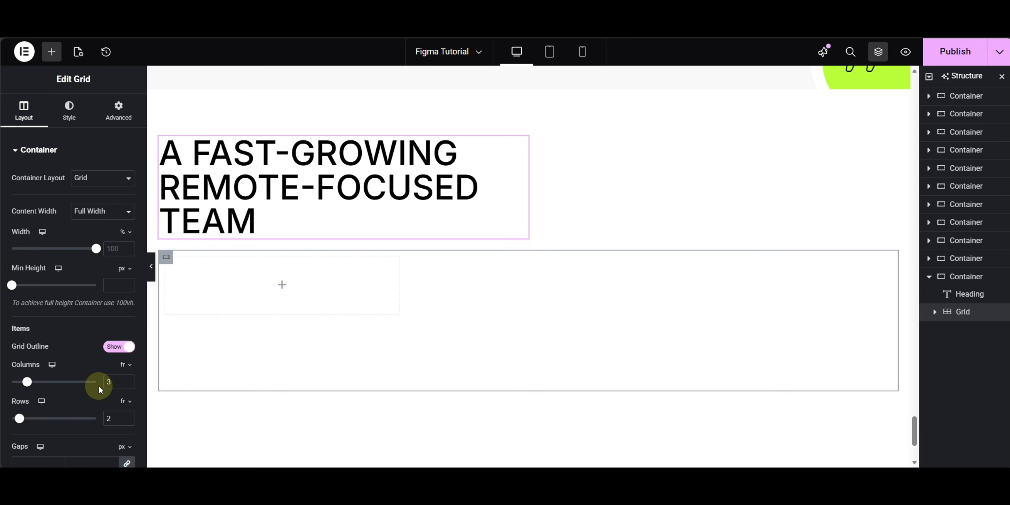
{"action": "key", "text": "BackSpace"}
{"action": "type", "text": "1"}
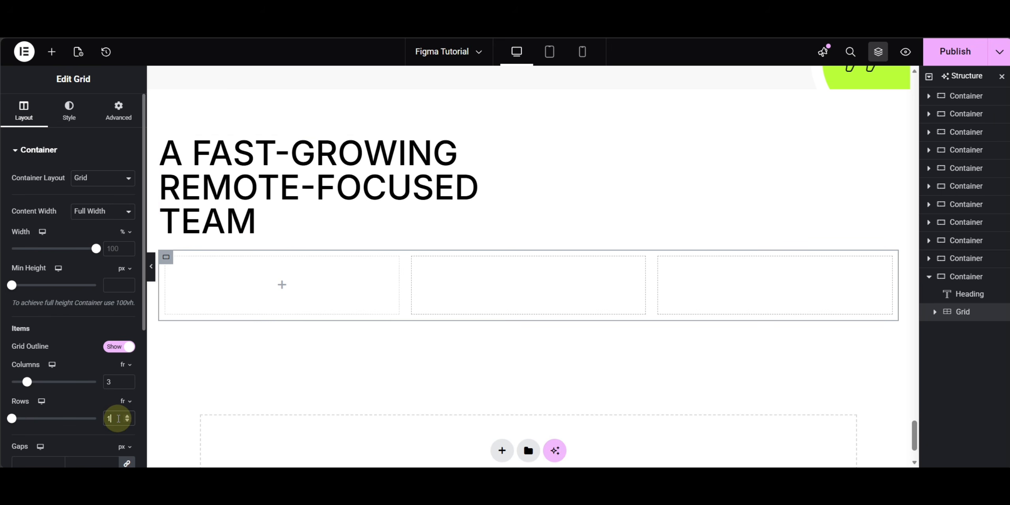
{"action": "left_click", "coordinate": [123, 119]}
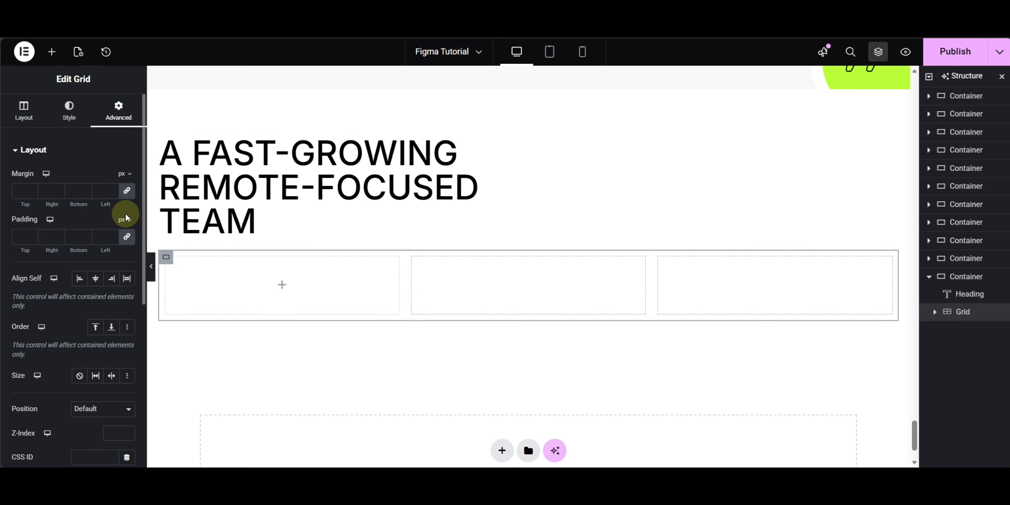
Step: Place a container in the grid's first cell and remove its padding
{"action": "left_click", "coordinate": [51, 52]}
{"action": "left_click_drag", "start_coordinate": [67, 228], "coordinate": [277, 276]}
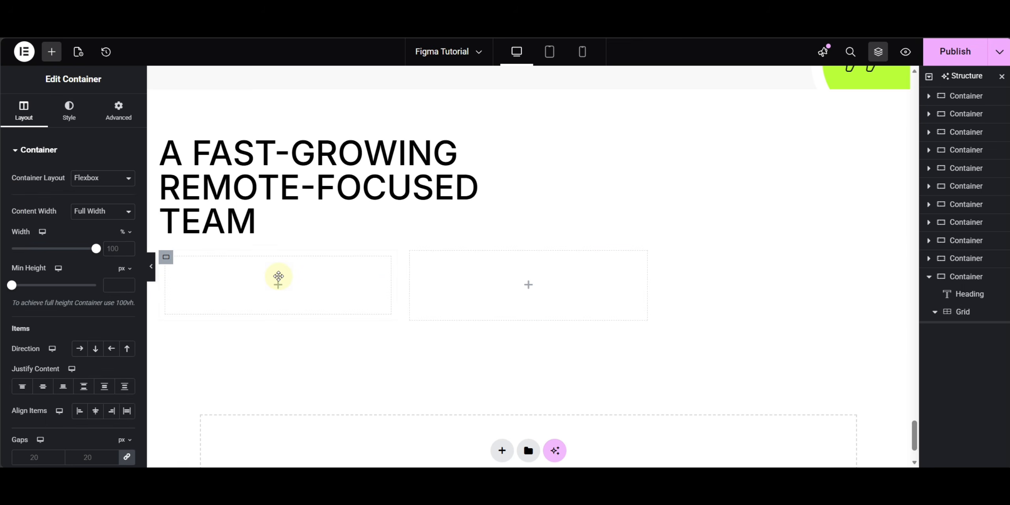
{"action": "left_click", "coordinate": [118, 112]}
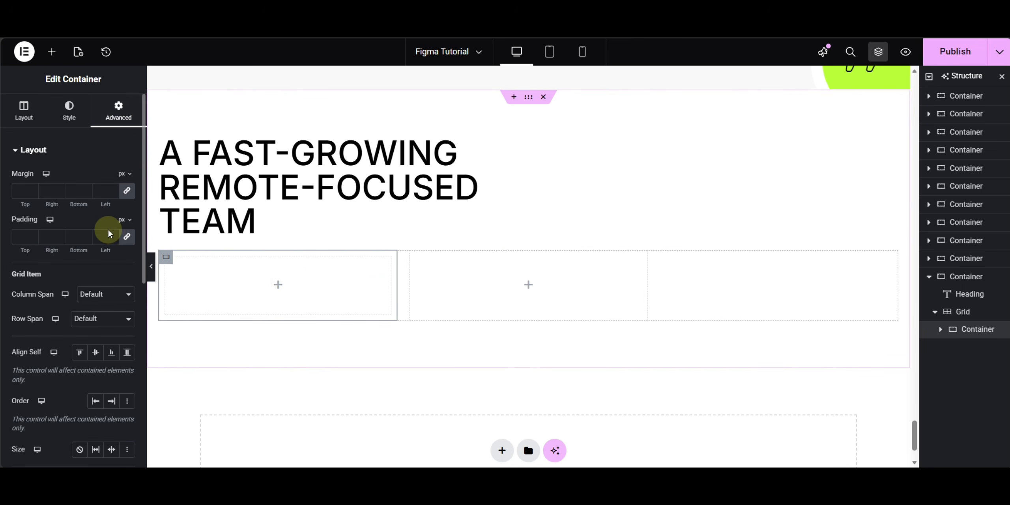
Step: Add an Image widget to the first cell's container and assign asset11 from the media library
{"action": "left_click", "coordinate": [51, 52]}
{"action": "left_click", "coordinate": [100, 289]}
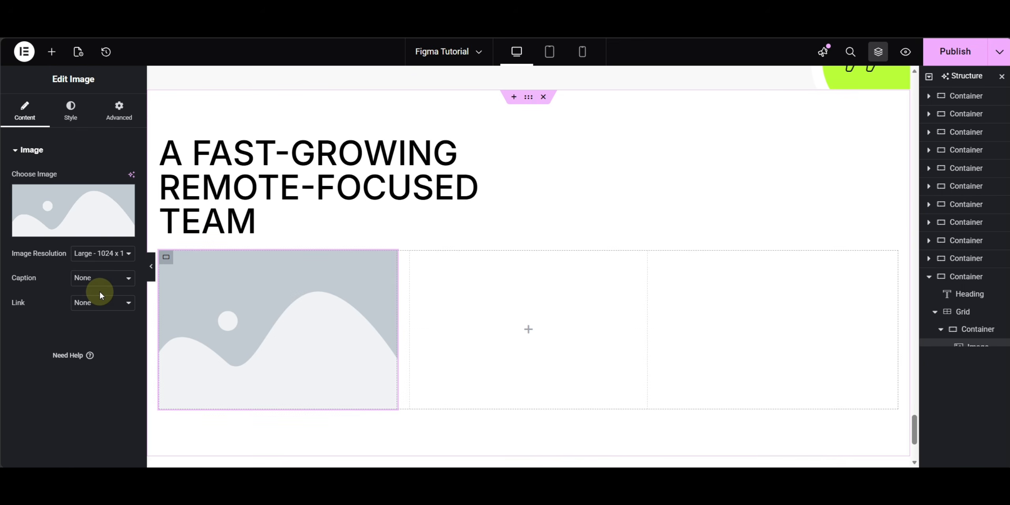
{"action": "left_click", "coordinate": [71, 230]}
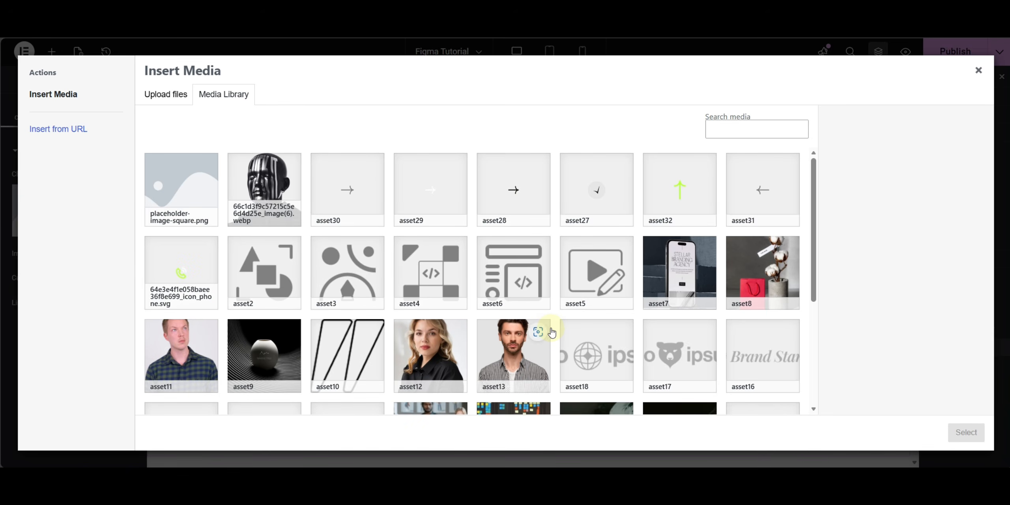
{"action": "scroll", "coordinate": [552, 332], "scroll_direction": "down", "scroll_amount": 3}
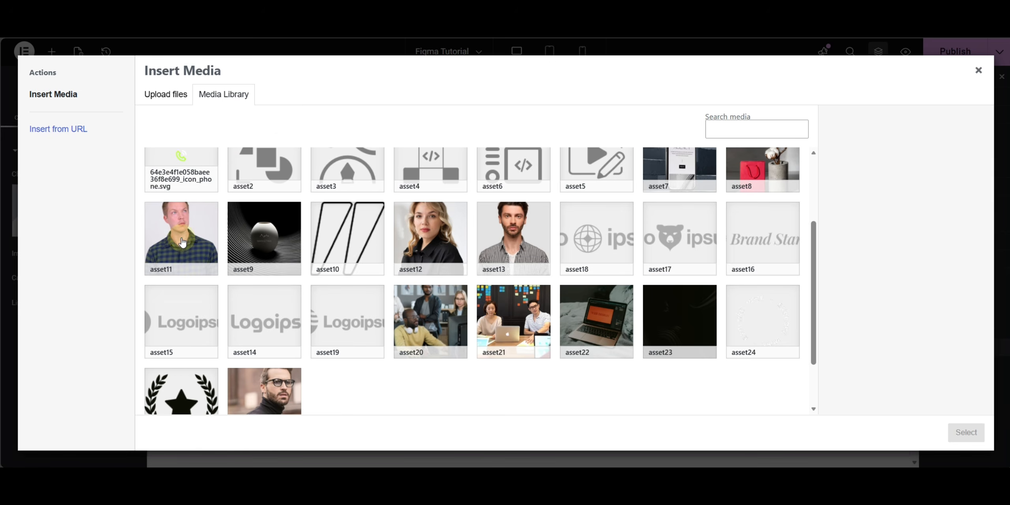
{"action": "left_click", "coordinate": [180, 235]}
{"action": "left_click", "coordinate": [965, 431]}
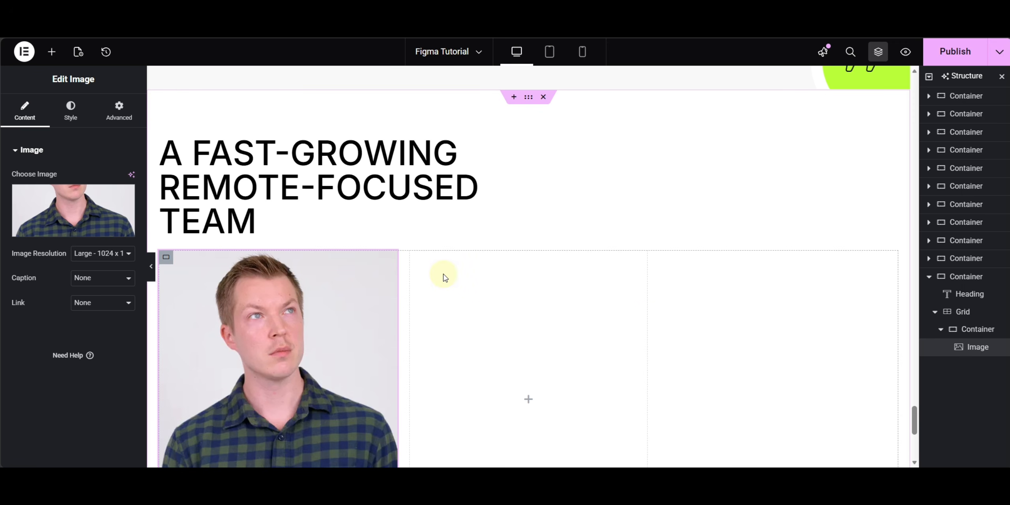
Step: Add a Text Editor widget below the first member's image and enter the member's name from the Figma design
{"action": "scroll", "coordinate": [348, 282], "scroll_direction": "down", "scroll_amount": 5}
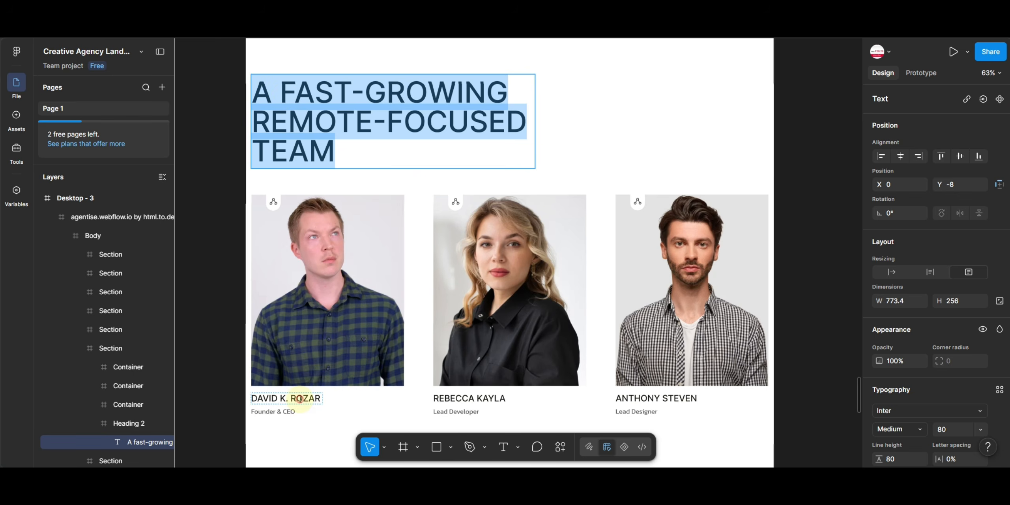
{"action": "left_click", "coordinate": [301, 398]}
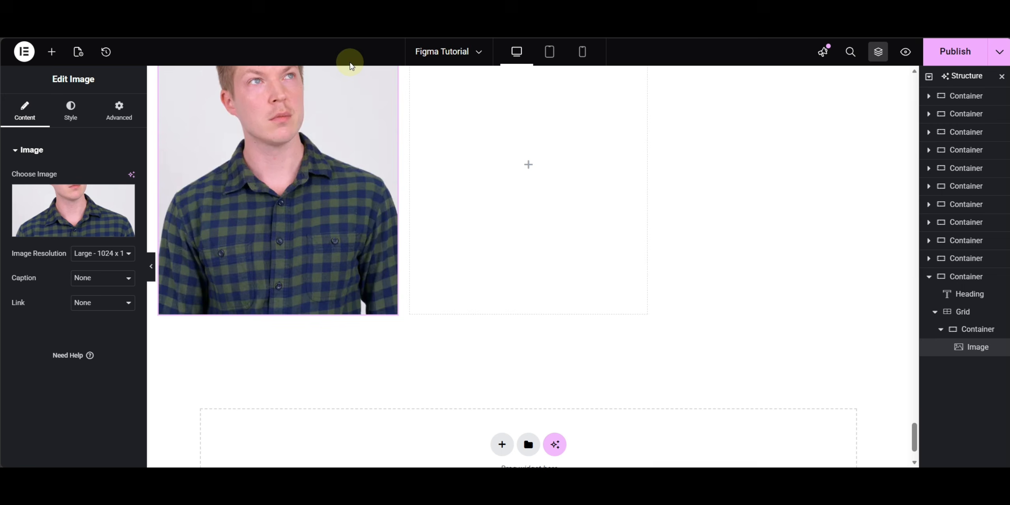
{"action": "left_click", "coordinate": [289, 286]}
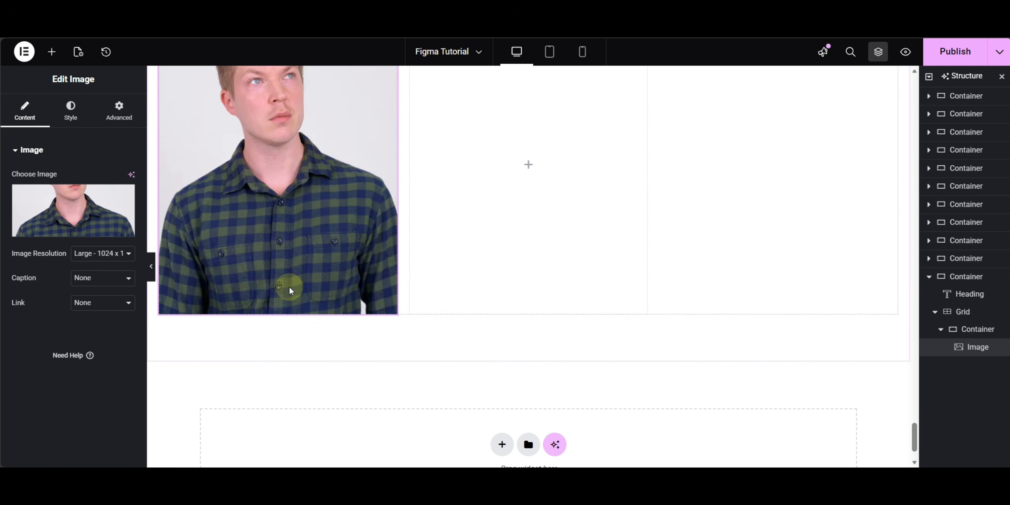
{"action": "left_click", "coordinate": [81, 113]}
{"action": "left_click", "coordinate": [51, 52]}
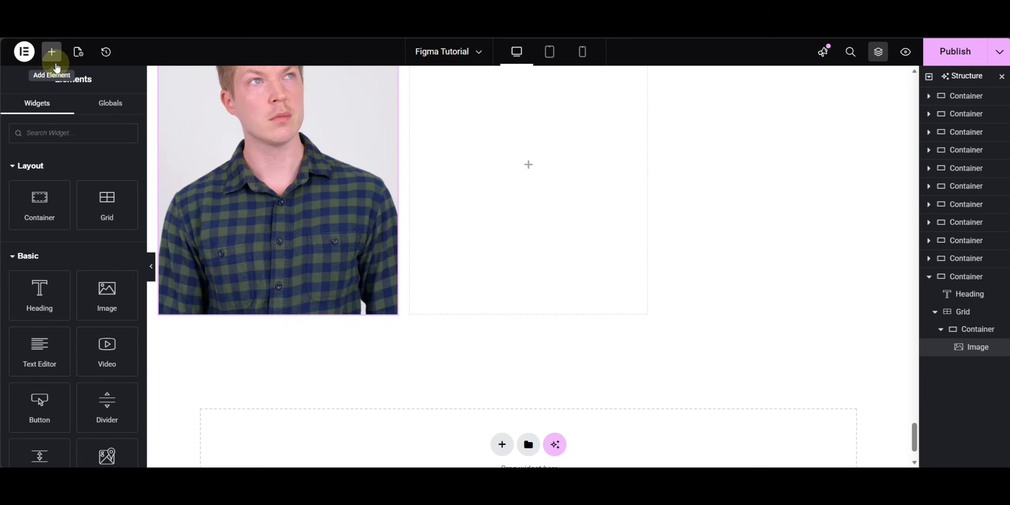
{"action": "left_click", "coordinate": [46, 290]}
{"action": "left_click", "coordinate": [44, 356]}
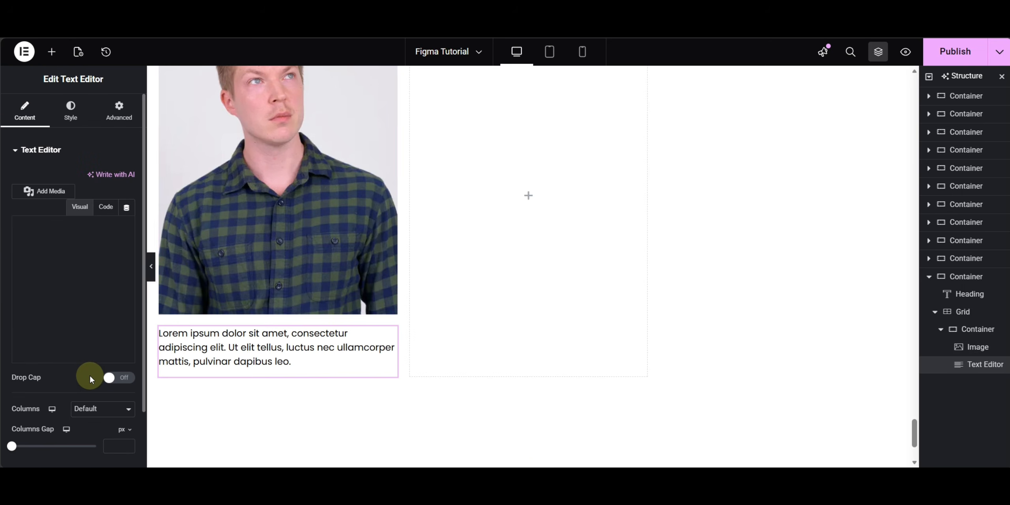
{"action": "triple_click", "coordinate": [90, 373]}
{"action": "type", "text": "David K. ROzar"}
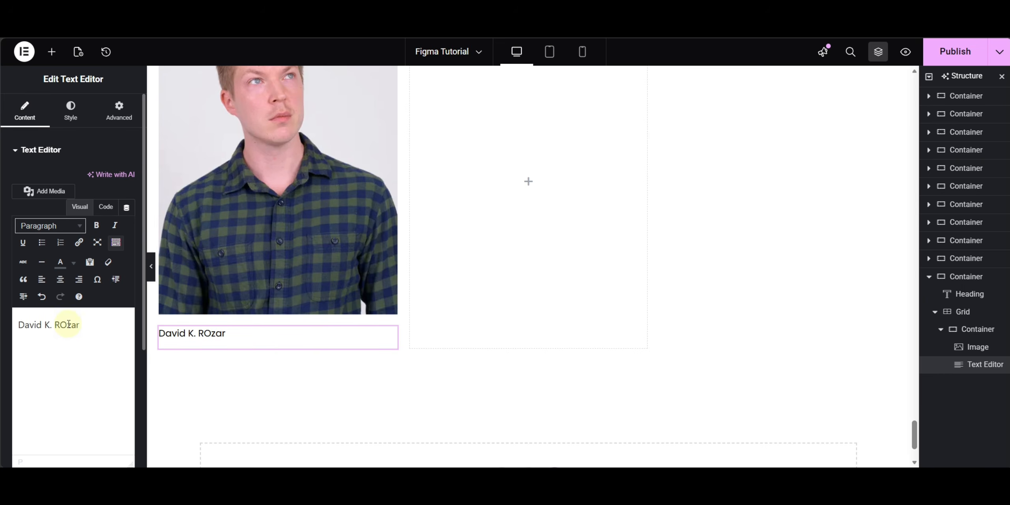
Step: Set the name text's paragraph spacing to 0 px and apply the Primary global font
{"action": "left_click", "coordinate": [71, 111]}
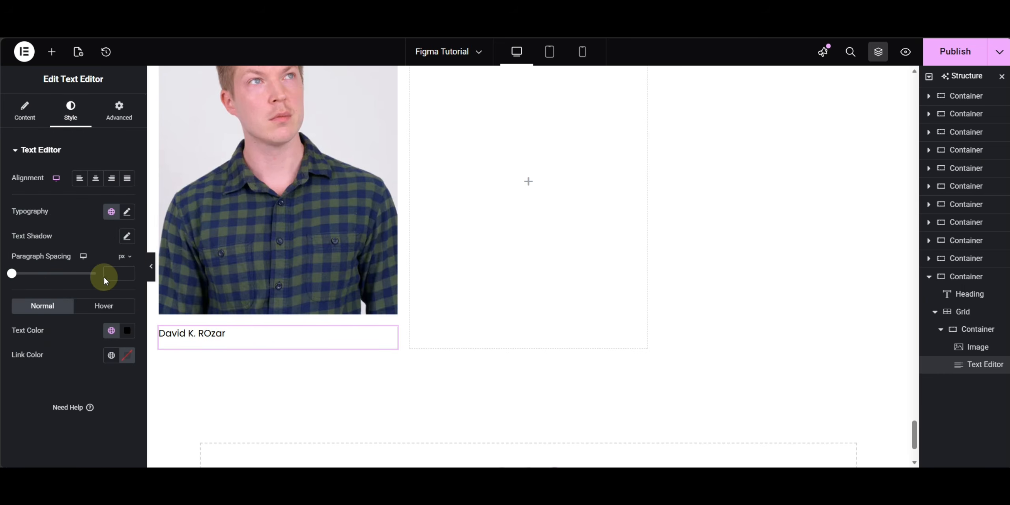
{"action": "left_click", "coordinate": [118, 276]}
{"action": "type", "text": "0"}
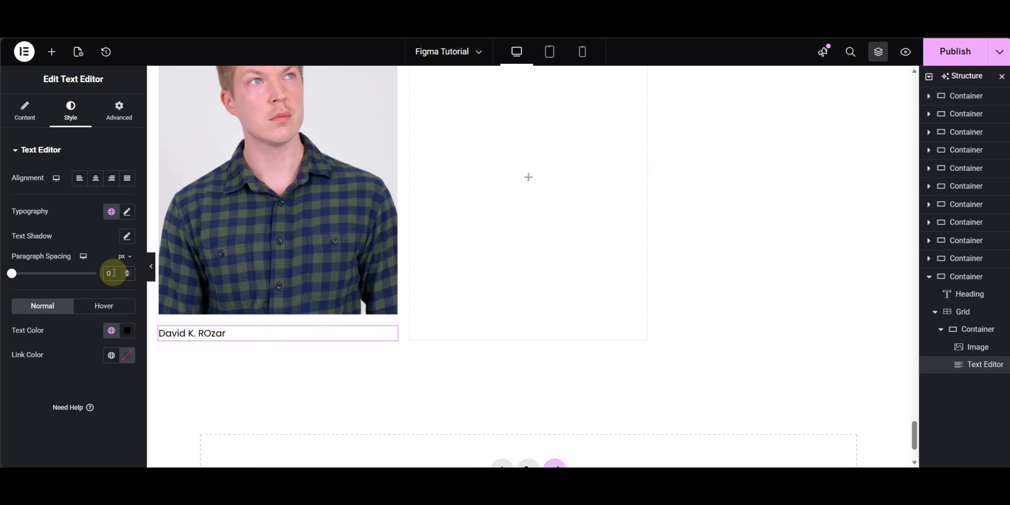
{"action": "left_click", "coordinate": [127, 212]}
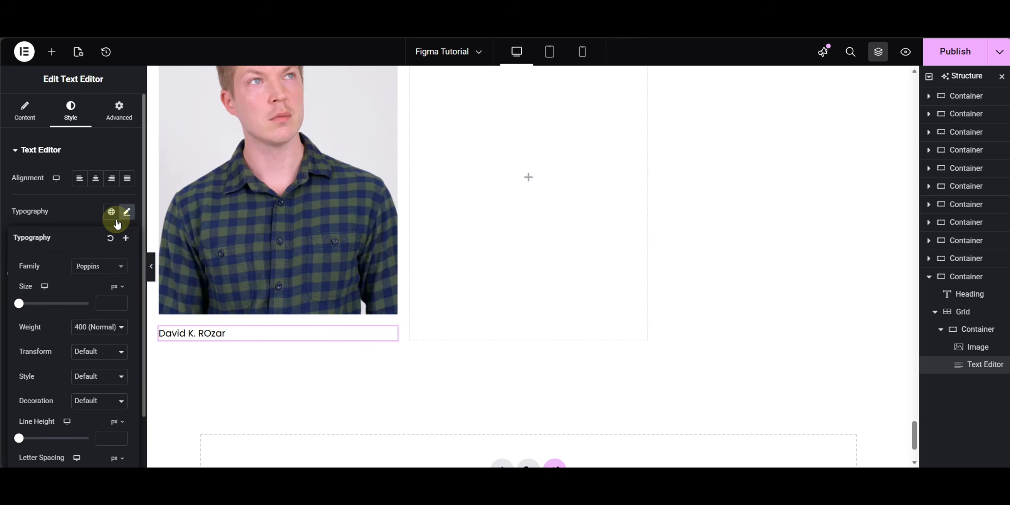
{"action": "left_click", "coordinate": [111, 212]}
{"action": "left_click", "coordinate": [46, 266]}
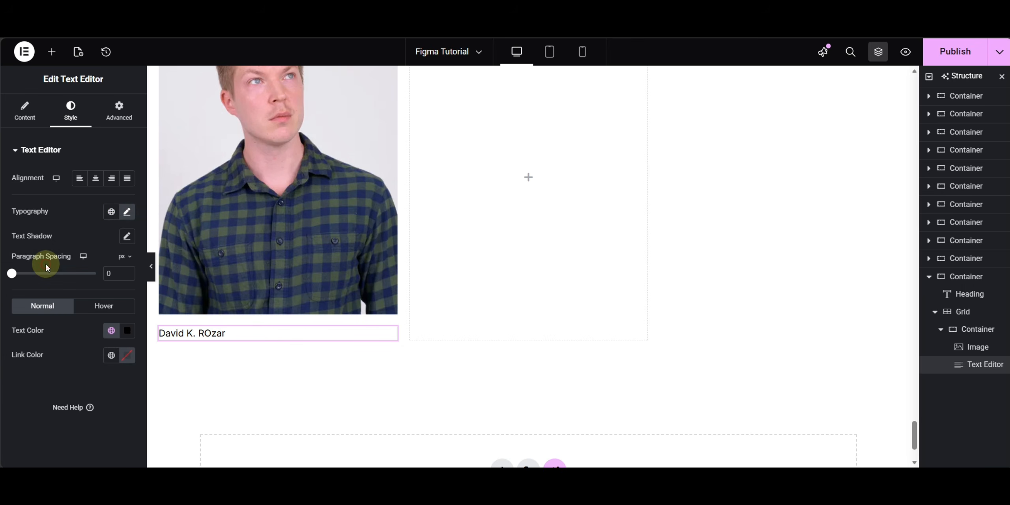
{"action": "left_click", "coordinate": [127, 212]}
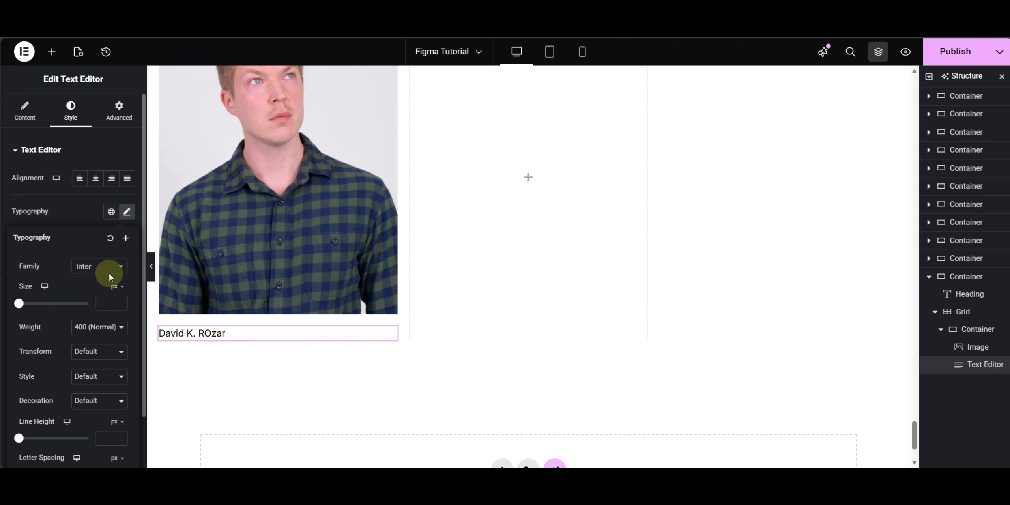
Step: Set the name text's typography to weight 500 (Medium), Uppercase transform and size 20 px
{"action": "left_click", "coordinate": [100, 328]}
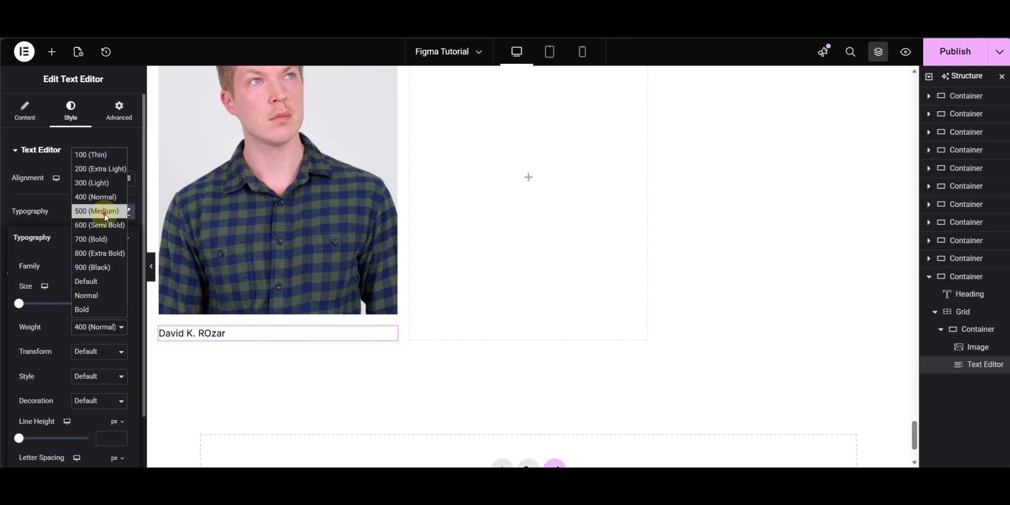
{"action": "left_click", "coordinate": [105, 213]}
{"action": "left_click", "coordinate": [97, 352]}
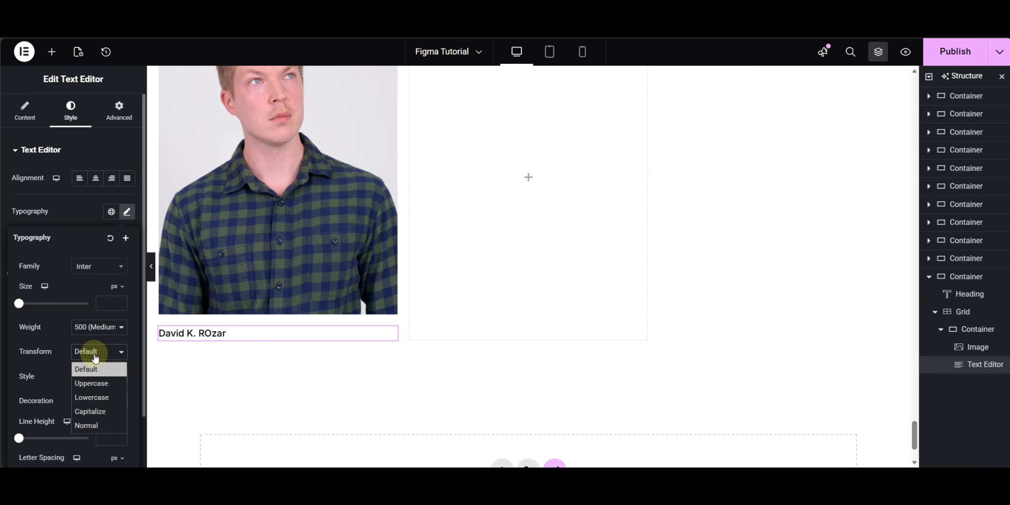
{"action": "left_click", "coordinate": [106, 385]}
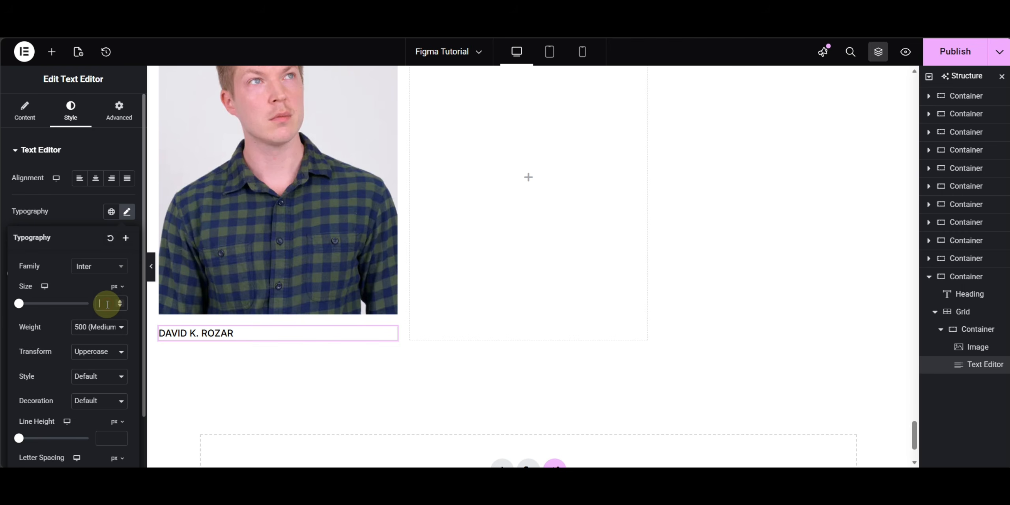
{"action": "type", "text": "20"}
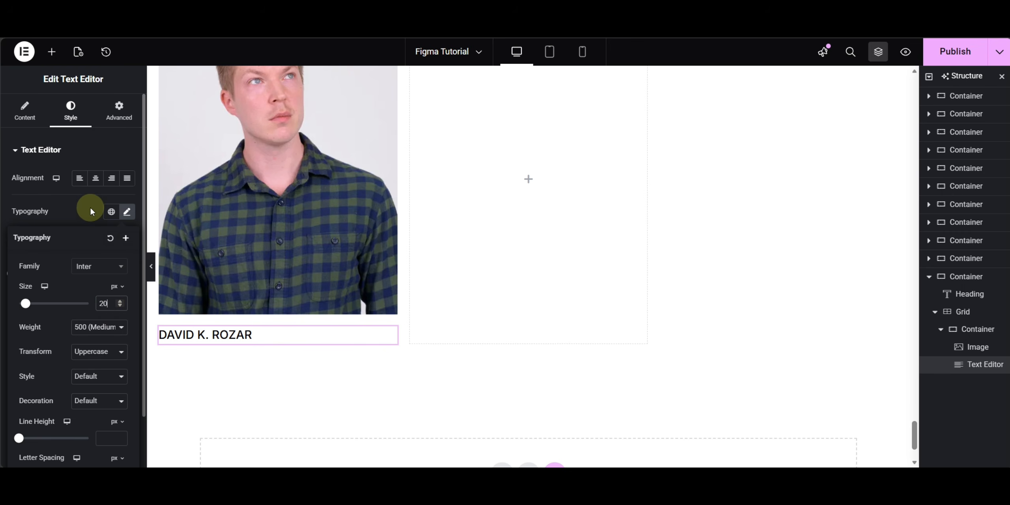
{"action": "left_click", "coordinate": [76, 207]}
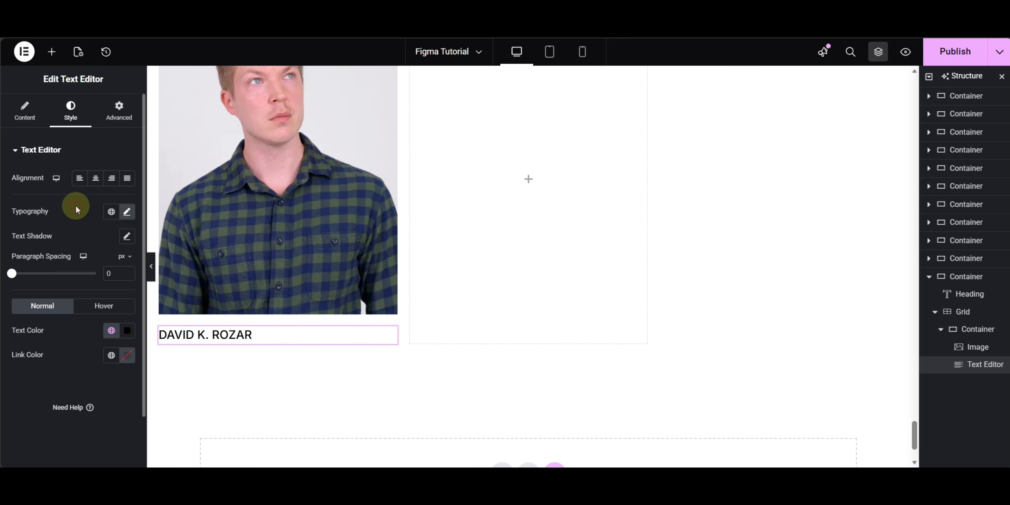
Step: Duplicate the name text and replace the copy's content with "Founder & CEO" from the Figma design
{"action": "right_click", "coordinate": [214, 342]}
{"action": "left_click", "coordinate": [234, 208]}
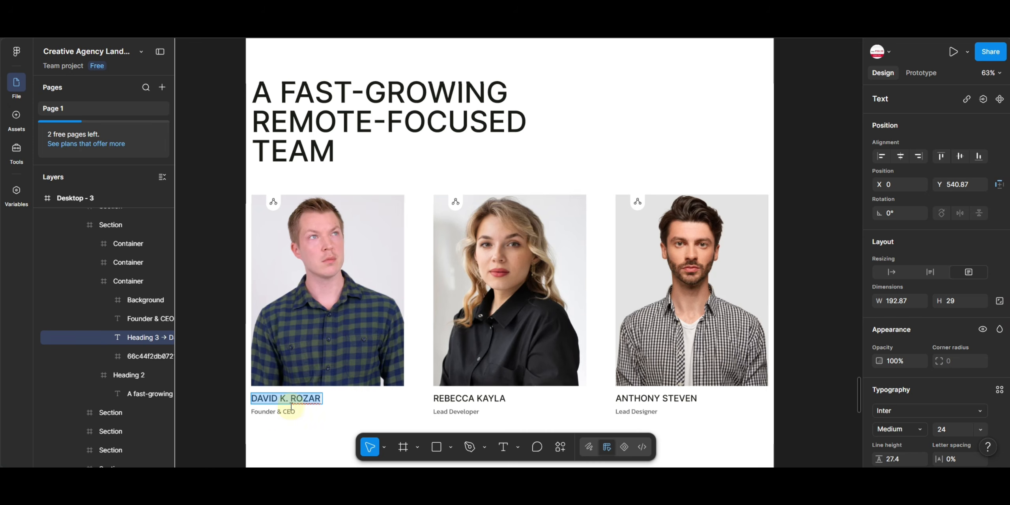
{"action": "left_click", "coordinate": [283, 412]}
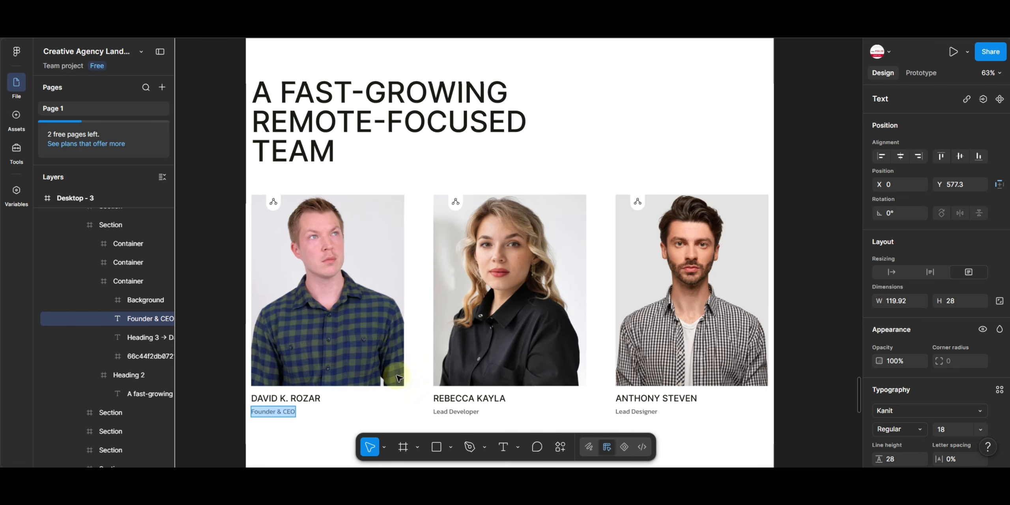
{"action": "scroll", "coordinate": [914, 319], "scroll_direction": "down", "scroll_amount": 5}
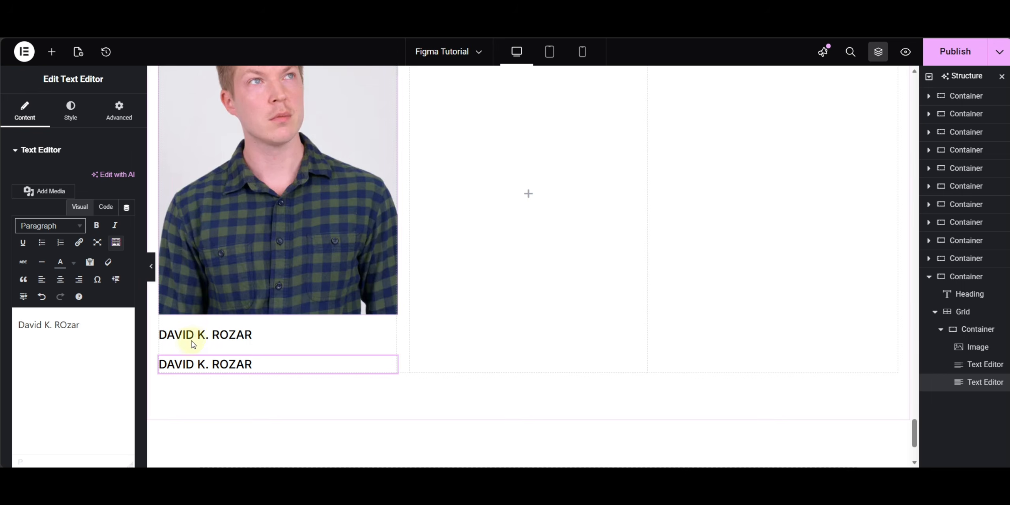
{"action": "triple_click", "coordinate": [91, 338]}
{"action": "type", "text": "Founder & CEO"}
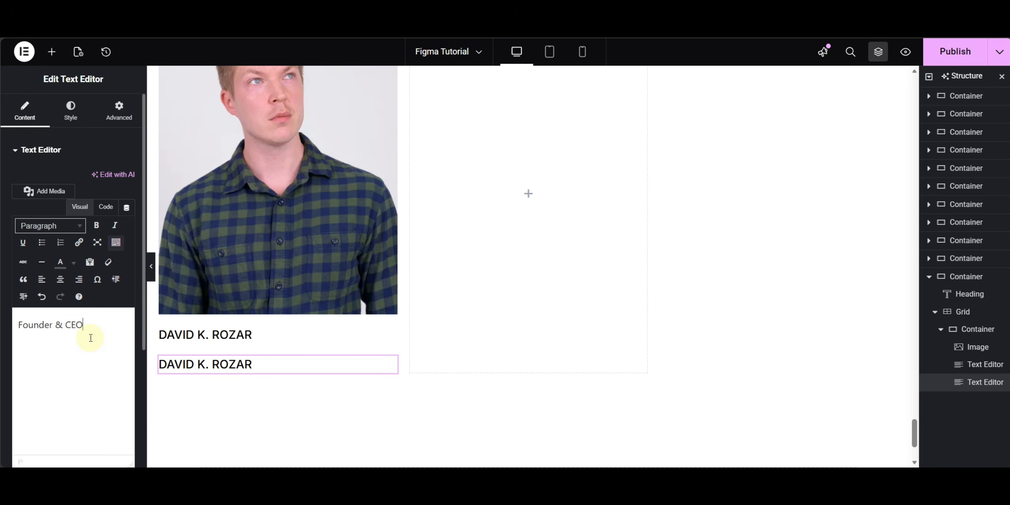
Step: Style the "Founder & CEO" text with the Secondary global font at weight 300 (Light) and a gray global text color
{"action": "left_click", "coordinate": [70, 110]}
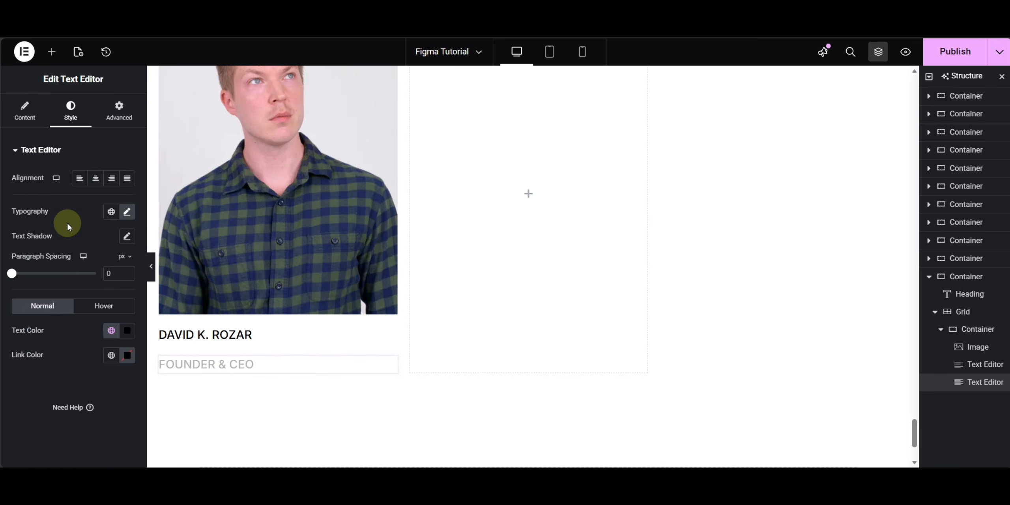
{"action": "left_click", "coordinate": [111, 212]}
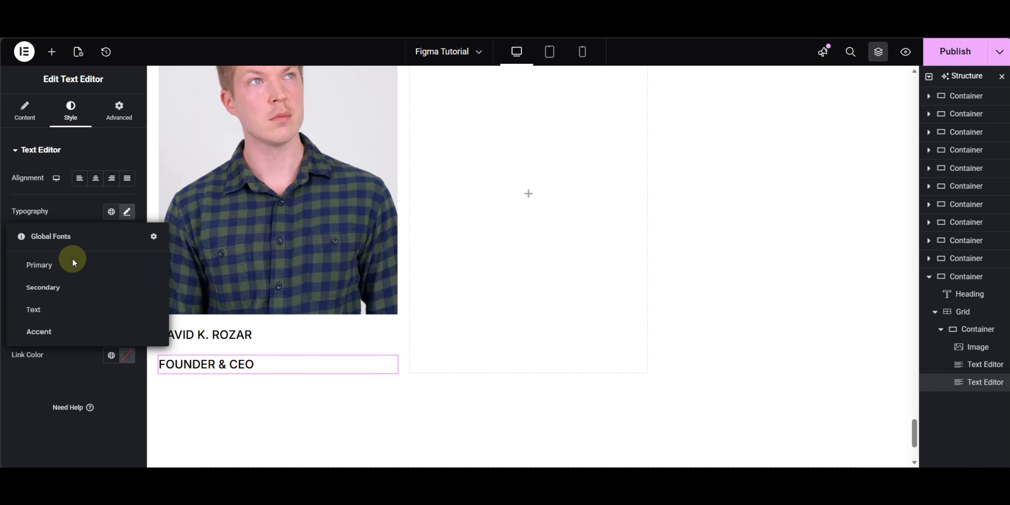
{"action": "left_click", "coordinate": [41, 289]}
{"action": "left_click", "coordinate": [127, 212]}
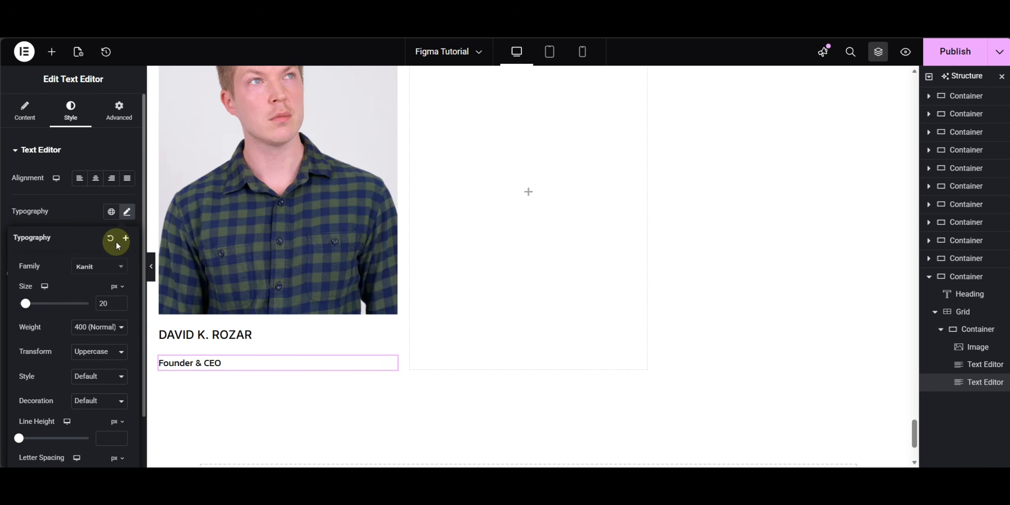
{"action": "left_click", "coordinate": [102, 331]}
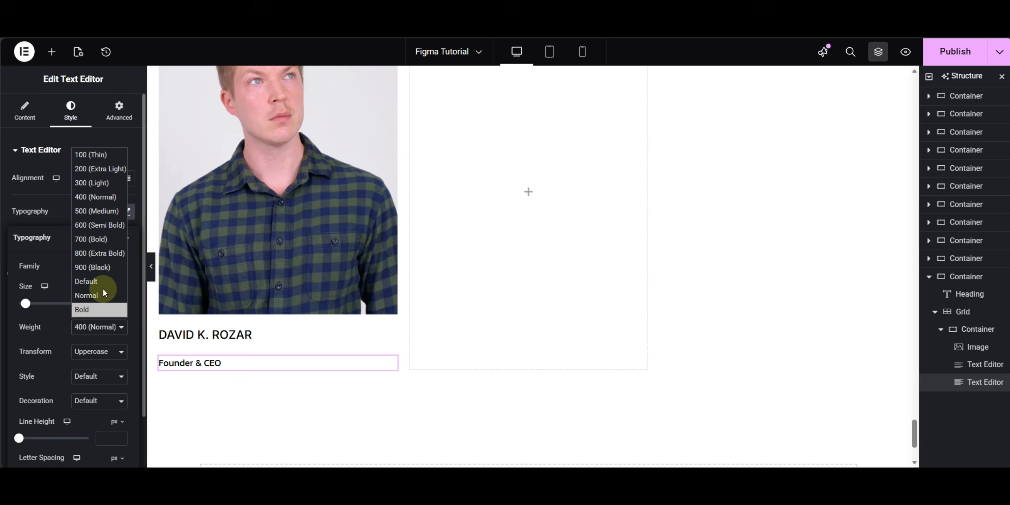
{"action": "left_click", "coordinate": [105, 188]}
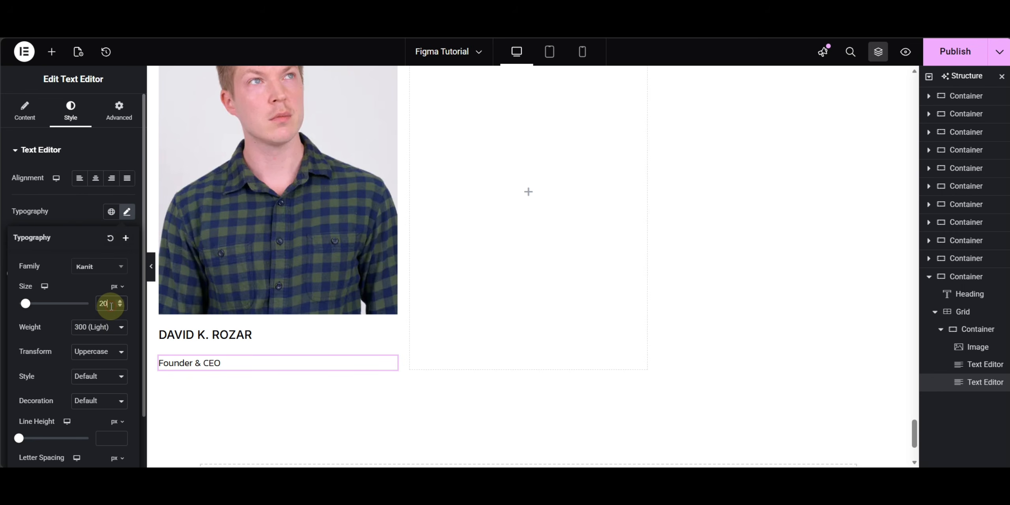
{"action": "left_click", "coordinate": [72, 230]}
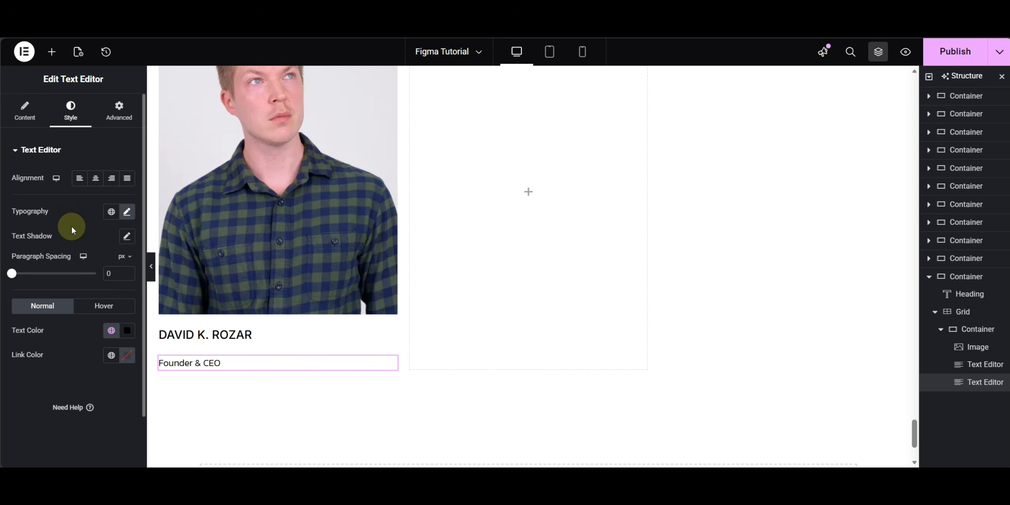
{"action": "left_click", "coordinate": [110, 331]}
{"action": "left_click", "coordinate": [57, 407]}
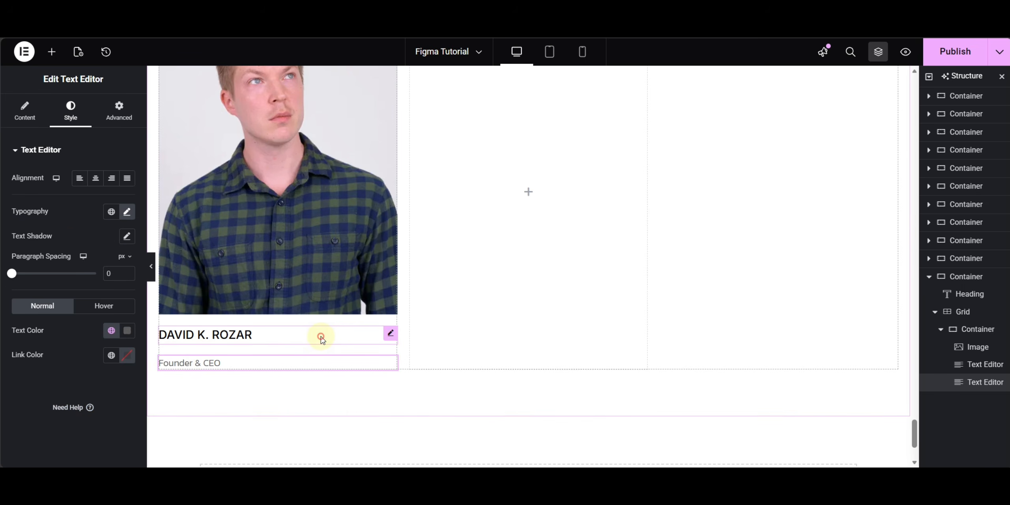
Step: Unlink the margin sides of the member's name text so each can be set separately
{"action": "left_click", "coordinate": [321, 338]}
{"action": "left_click", "coordinate": [114, 113]}
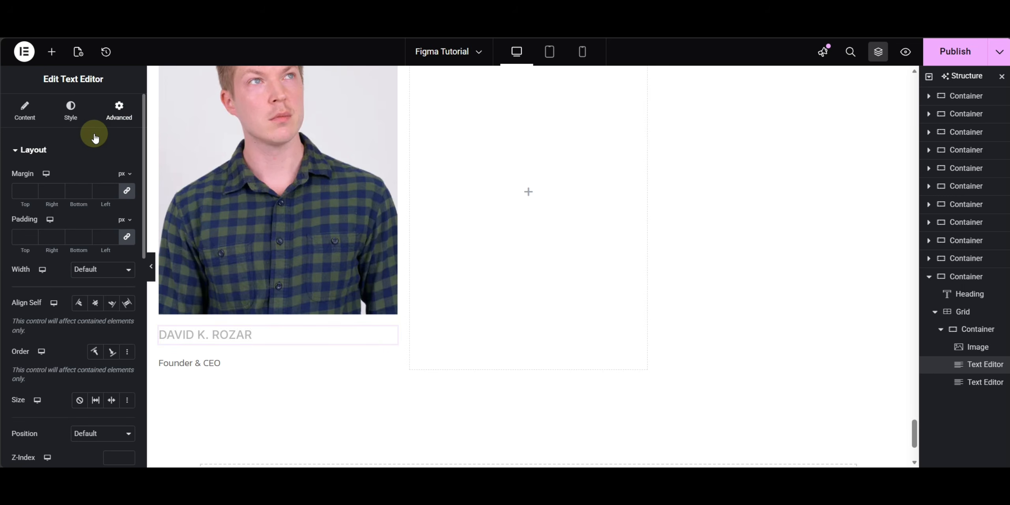
{"action": "left_click", "coordinate": [131, 198]}
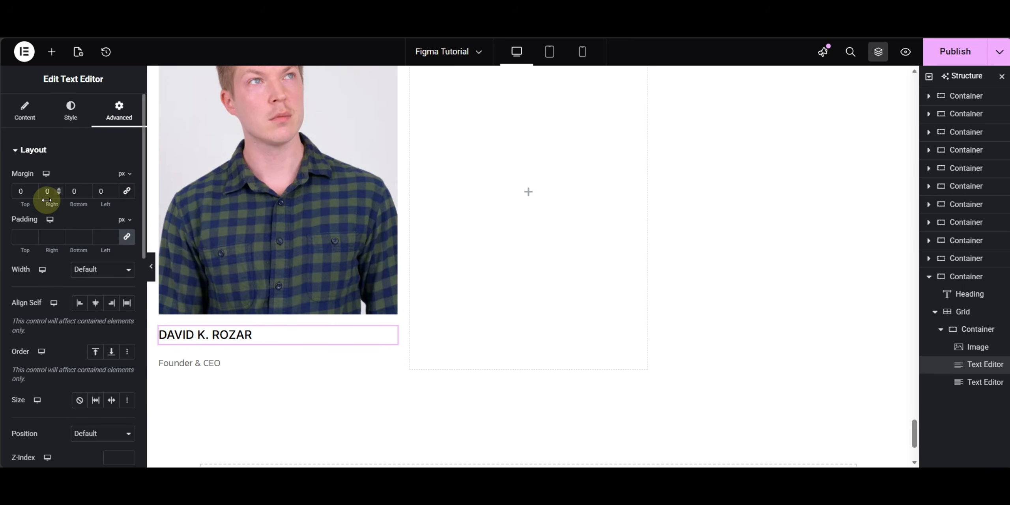
{"action": "left_click", "coordinate": [18, 191]}
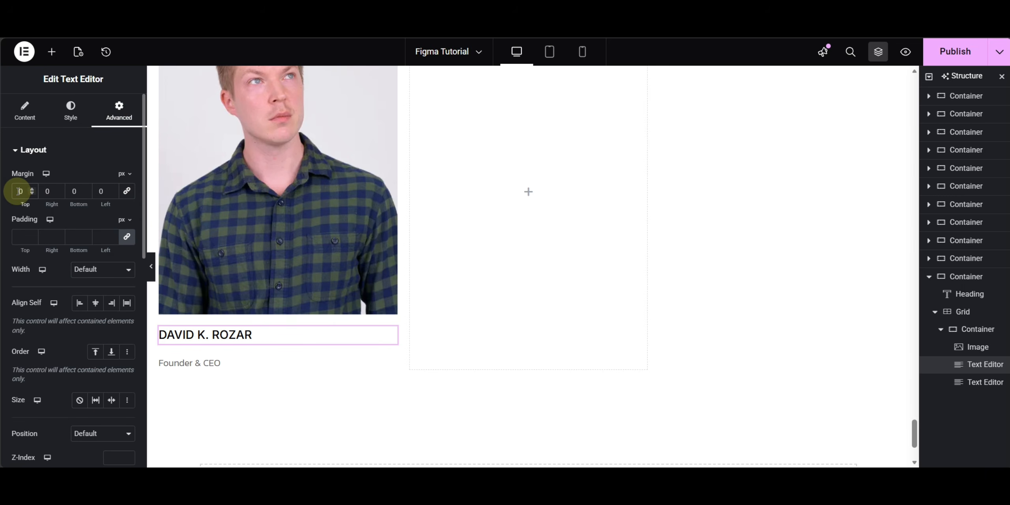
{"action": "type", "text": "-2"}
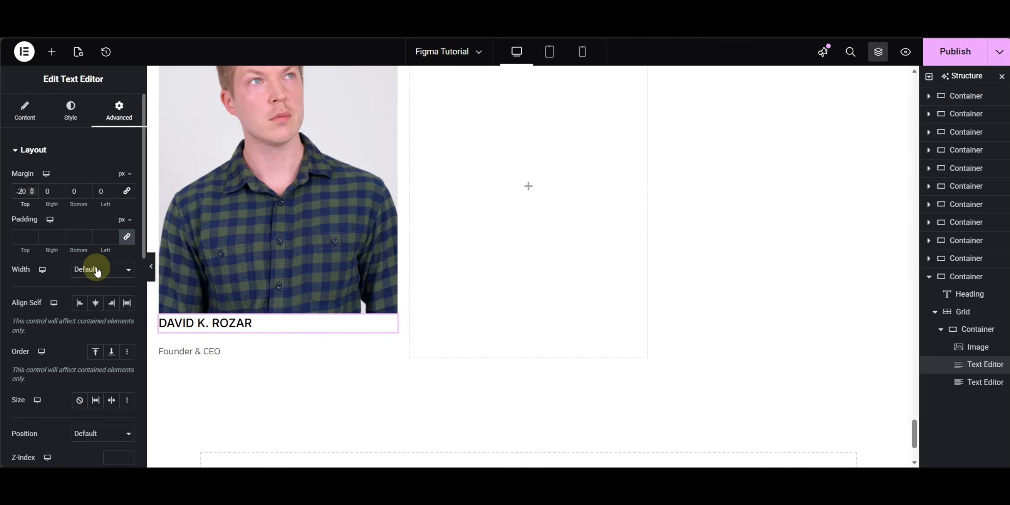
{"action": "key", "text": "ctrl+z"}
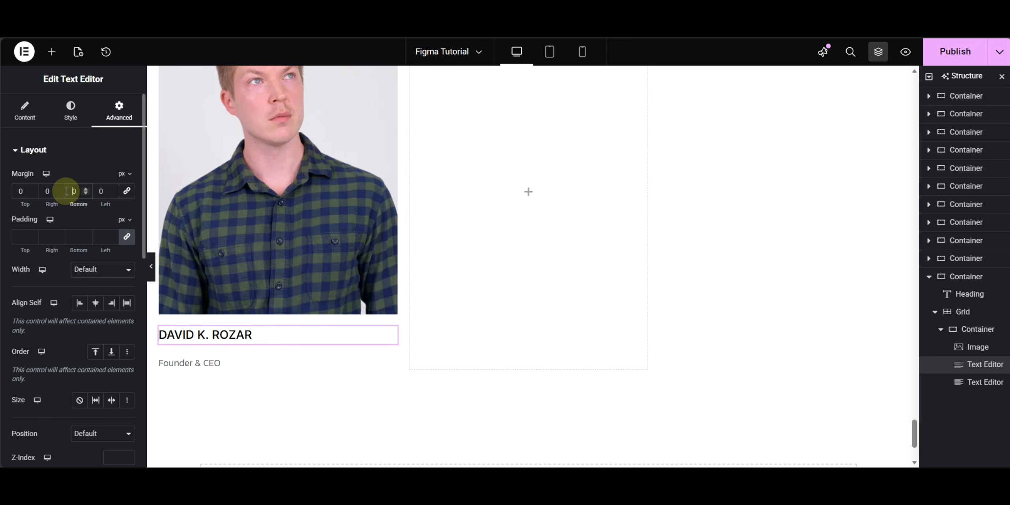
Step: Set the bottom margin of the member's name text to -20 px
{"action": "type", "text": "2"}
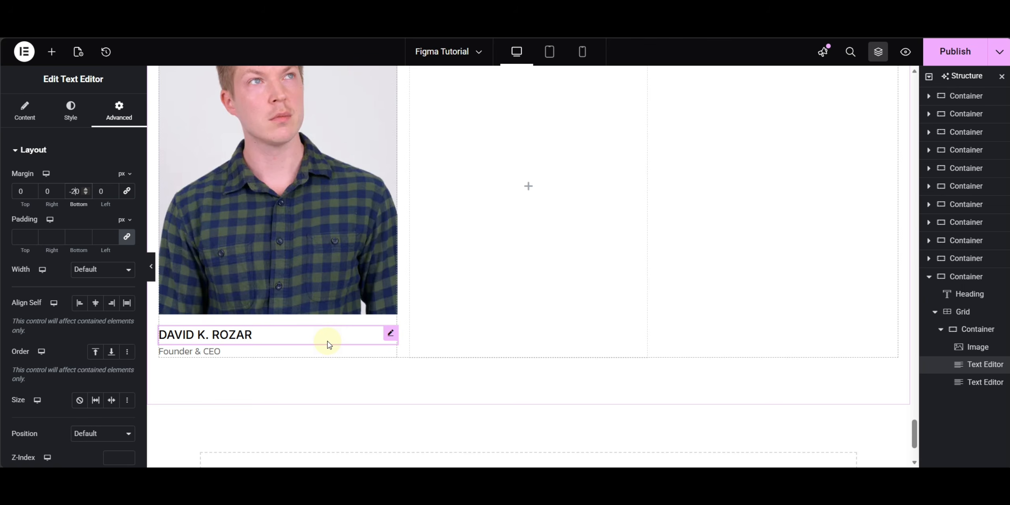
{"action": "scroll", "coordinate": [327, 339], "scroll_direction": "up", "scroll_amount": 5}
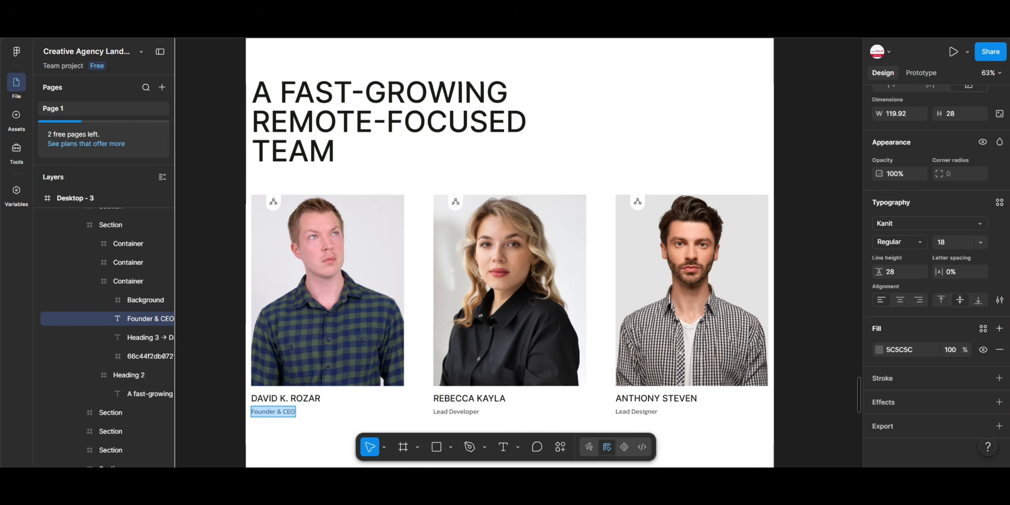
{"action": "scroll", "coordinate": [273, 205], "scroll_direction": "up", "scroll_amount": 3}
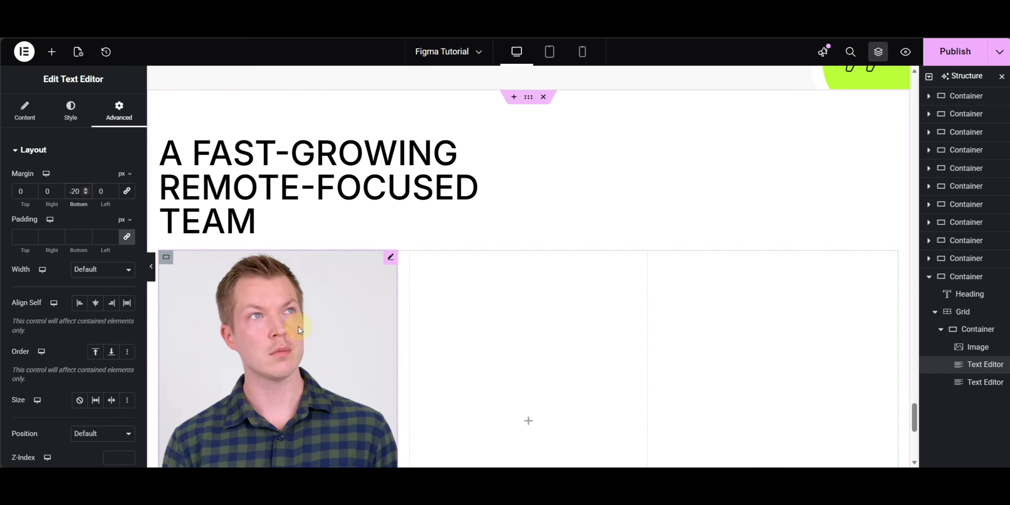
Step: Add an Icon widget to the first team member's container, below the photo, name and role texts
{"action": "scroll", "coordinate": [189, 380], "scroll_direction": "up", "scroll_amount": 3}
{"action": "scroll", "coordinate": [191, 361], "scroll_direction": "down", "scroll_amount": 5}
{"action": "left_click", "coordinate": [169, 146]}
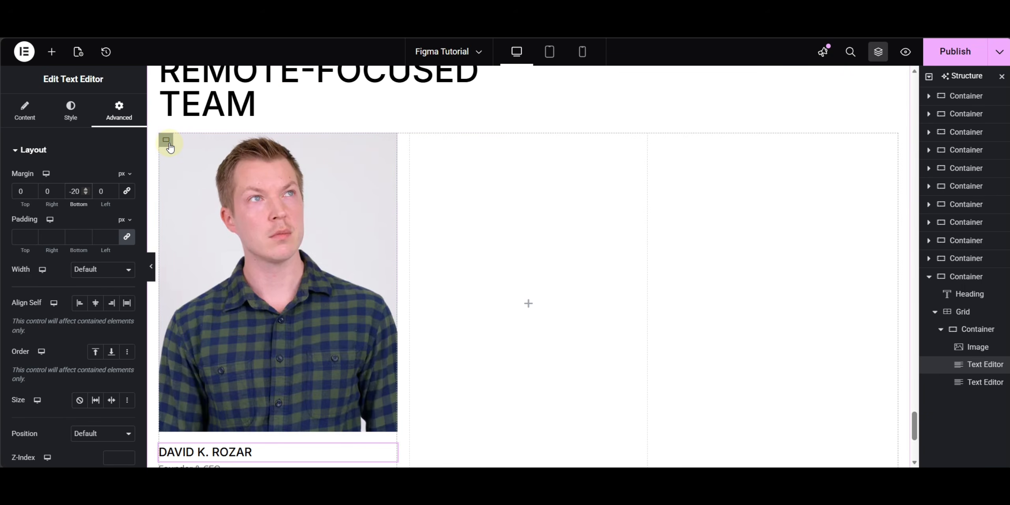
{"action": "left_click", "coordinate": [52, 52]}
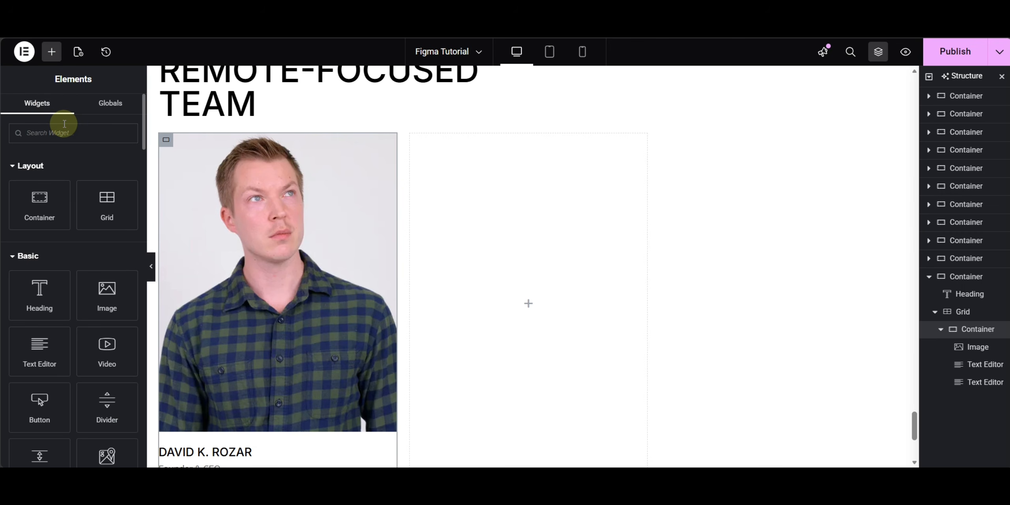
{"action": "type", "text": "ICON"}
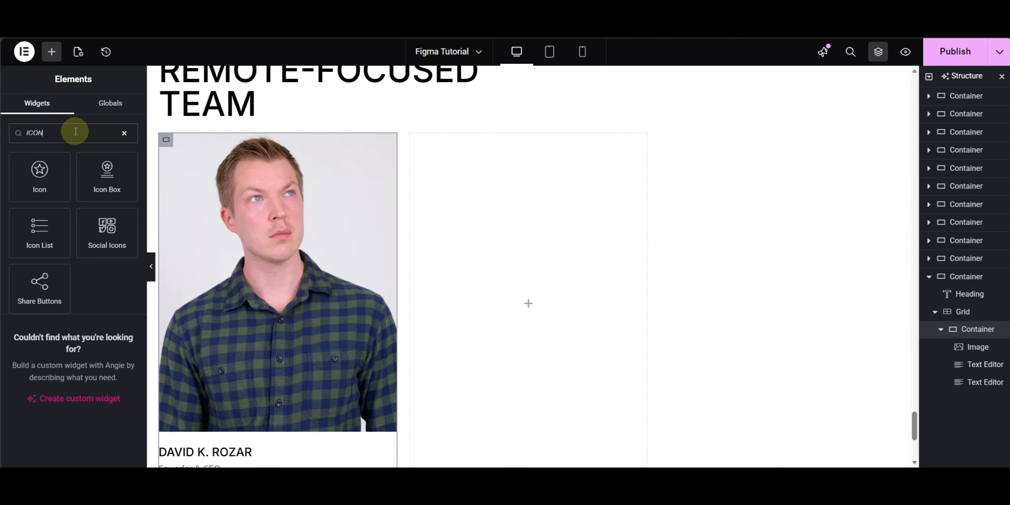
{"action": "left_click", "coordinate": [45, 172]}
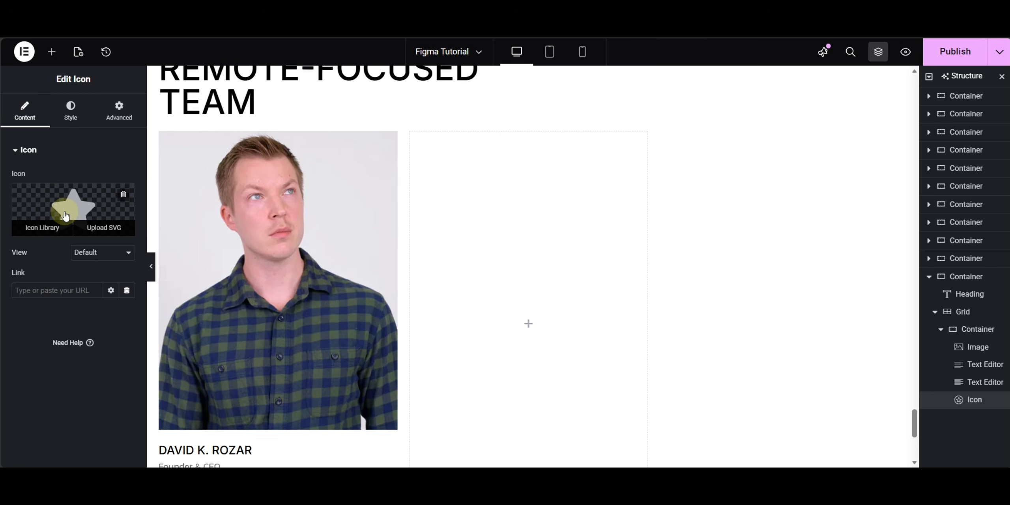
Step: Replace the widget's default star with the "Share alt" icon from the icon library
{"action": "left_click", "coordinate": [57, 197]}
{"action": "left_click", "coordinate": [517, 95]}
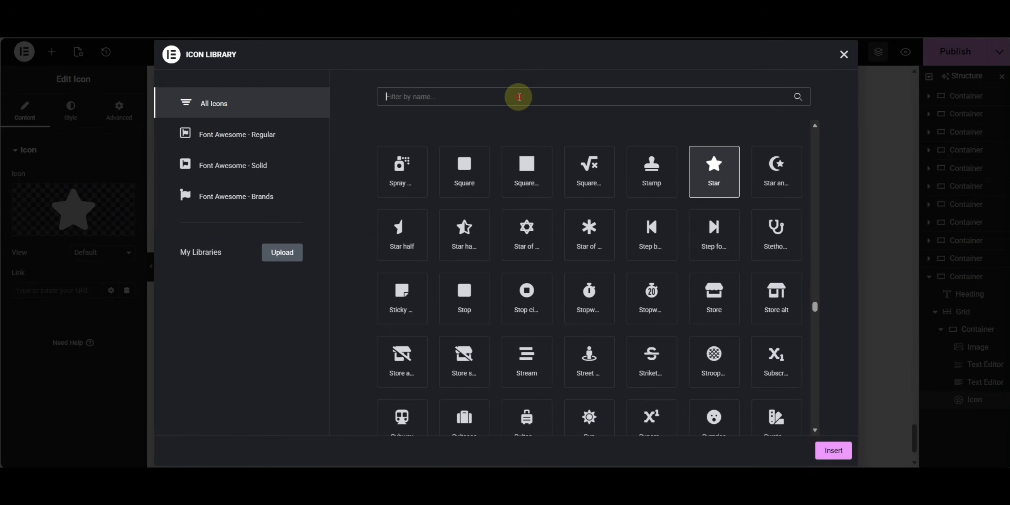
{"action": "type", "text": "SHARE"}
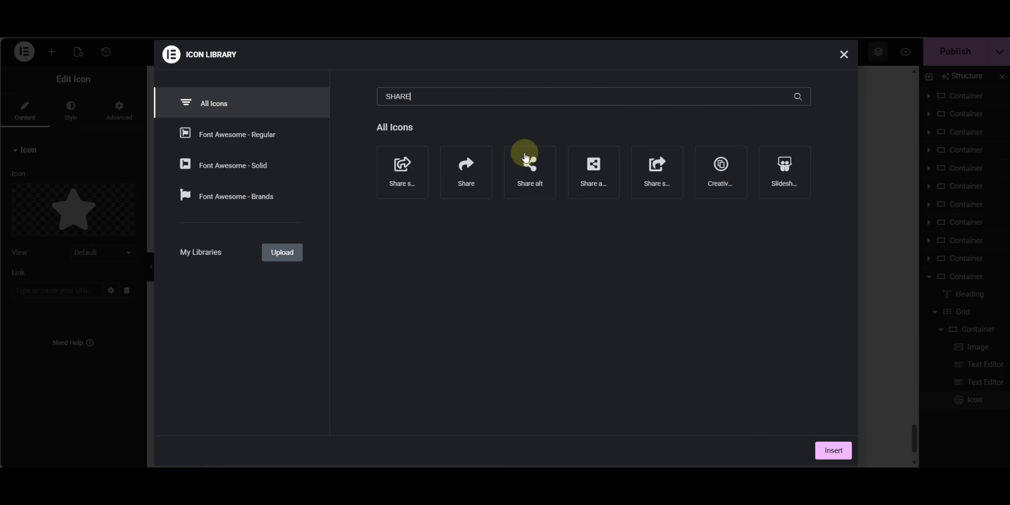
{"action": "left_click", "coordinate": [527, 161]}
{"action": "left_click", "coordinate": [838, 455]}
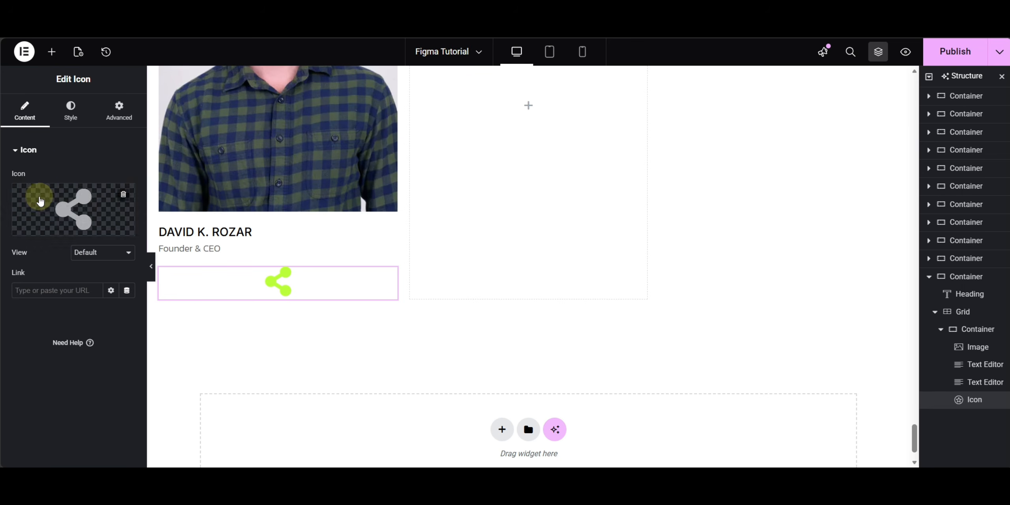
Step: Set the share icon's primary color to the black global color
{"action": "left_click", "coordinate": [71, 111]}
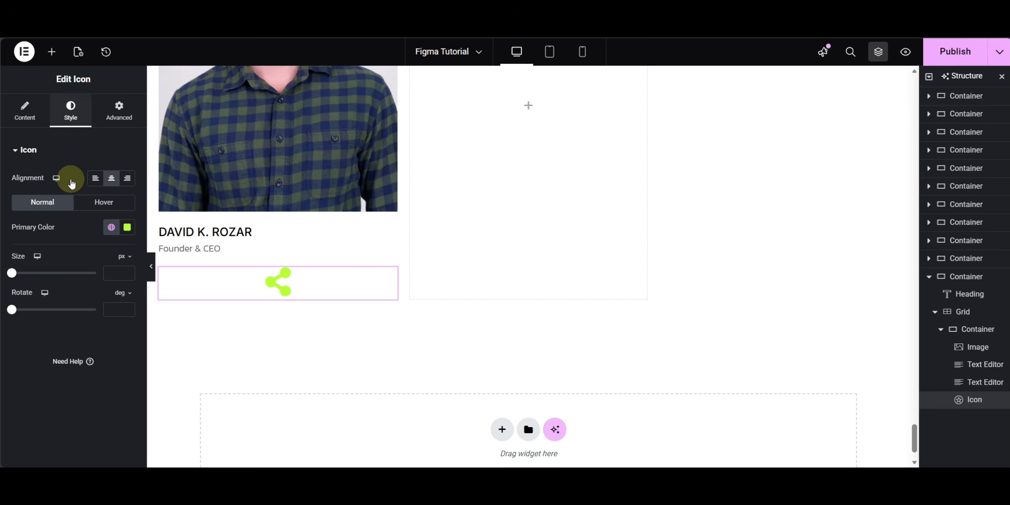
{"action": "left_click", "coordinate": [112, 226]}
{"action": "left_click", "coordinate": [40, 328]}
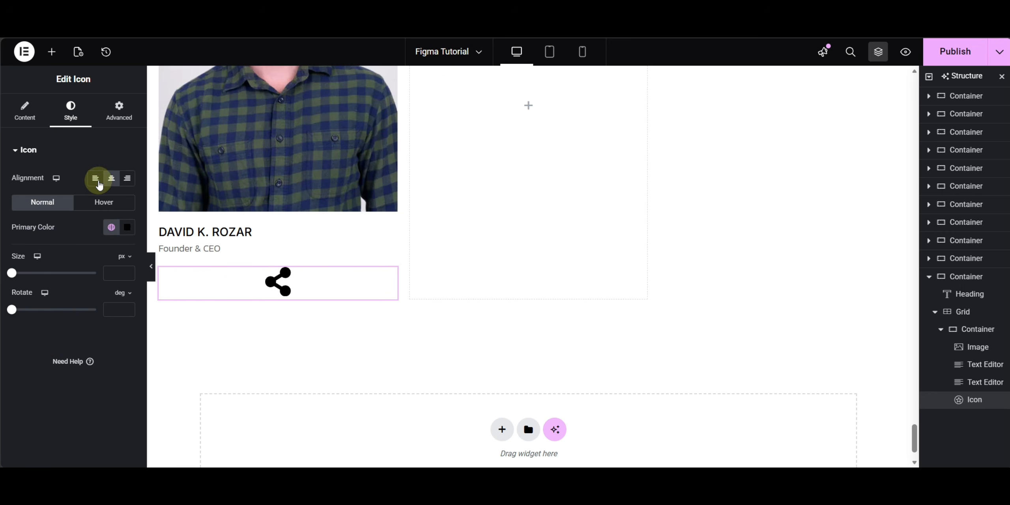
Step: Set the share icon's position to Absolute so it sits over the member's photo
{"action": "left_click", "coordinate": [113, 121]}
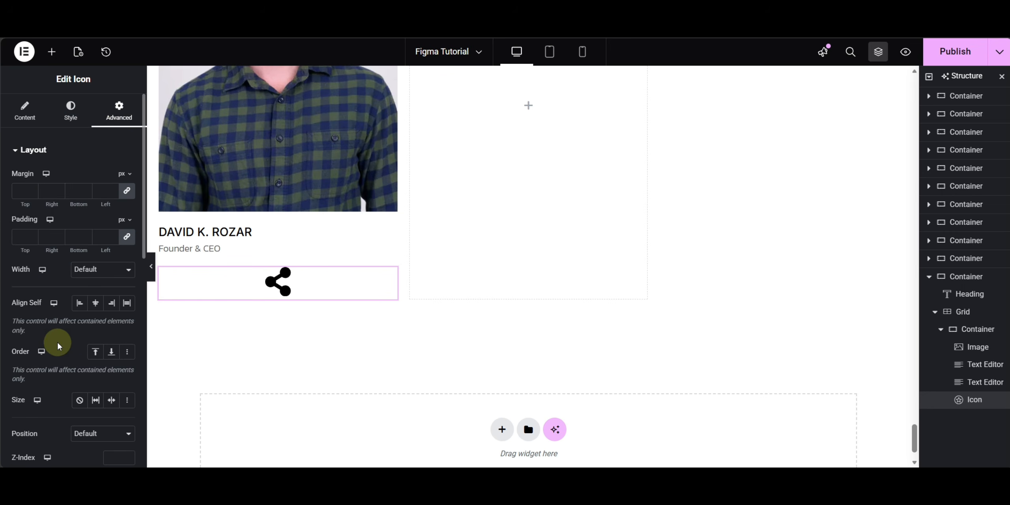
{"action": "scroll", "coordinate": [56, 347], "scroll_direction": "down", "scroll_amount": 5}
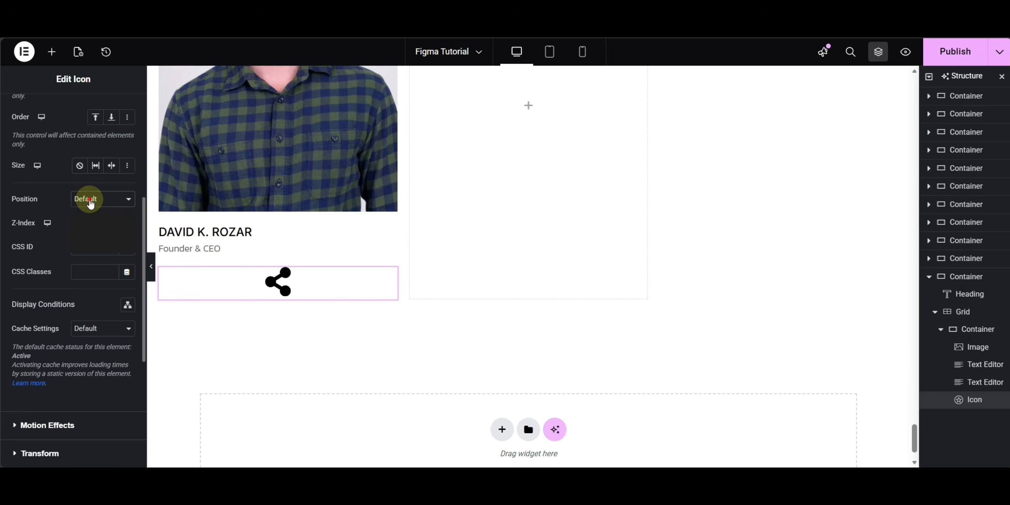
{"action": "left_click", "coordinate": [86, 199]}
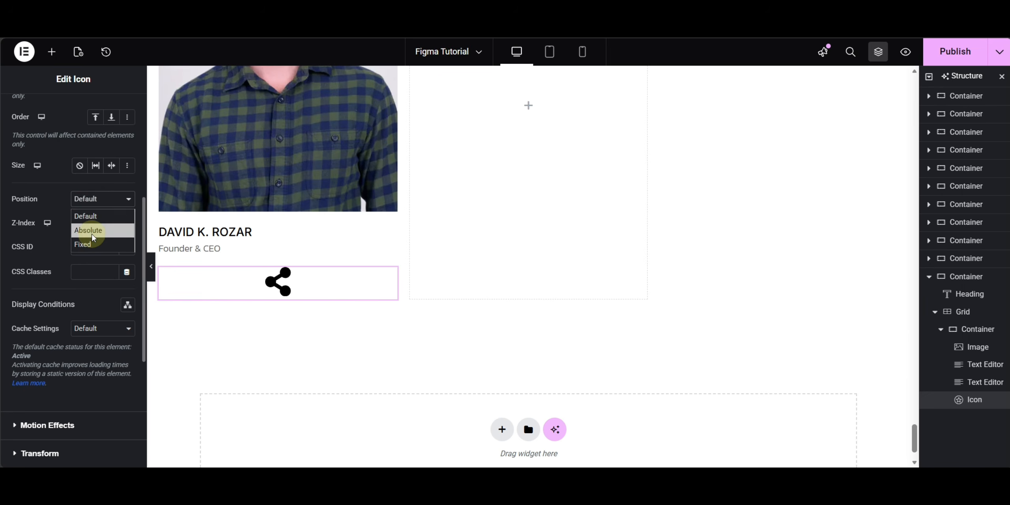
{"action": "left_click", "coordinate": [92, 230]}
{"action": "scroll", "coordinate": [219, 252], "scroll_direction": "up", "scroll_amount": 5}
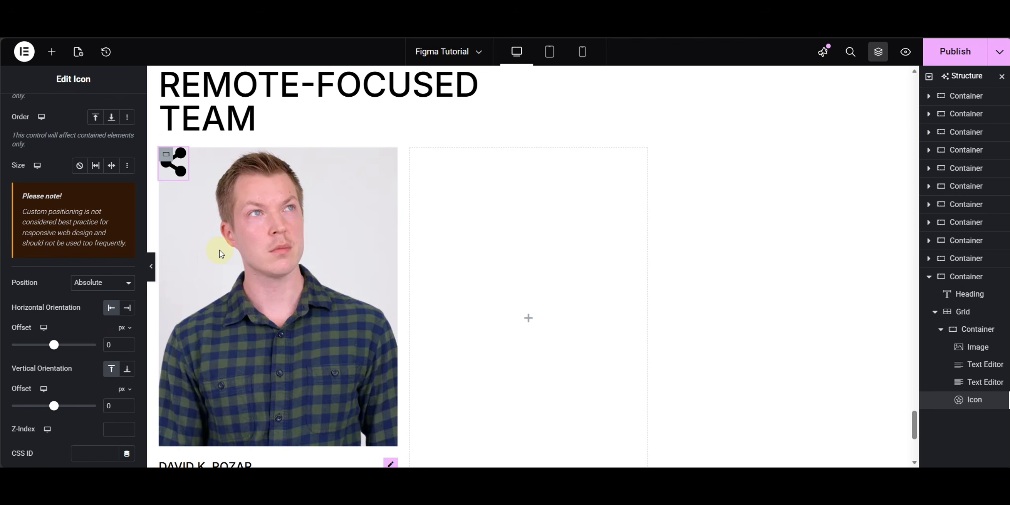
Step: Set the share icon's size to 20 px and its rotation to 90 degrees
{"action": "scroll", "coordinate": [37, 193], "scroll_direction": "up", "scroll_amount": 3}
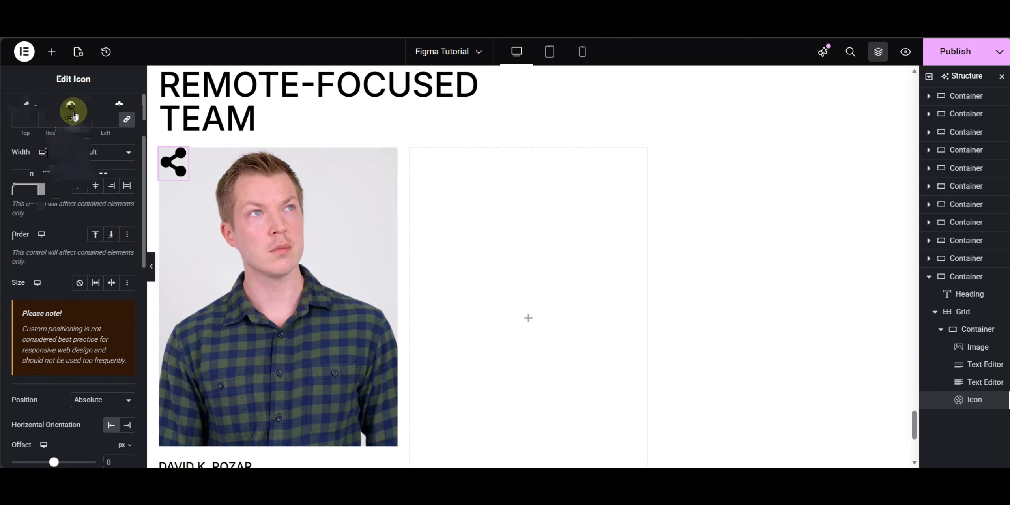
{"action": "left_click", "coordinate": [71, 108]}
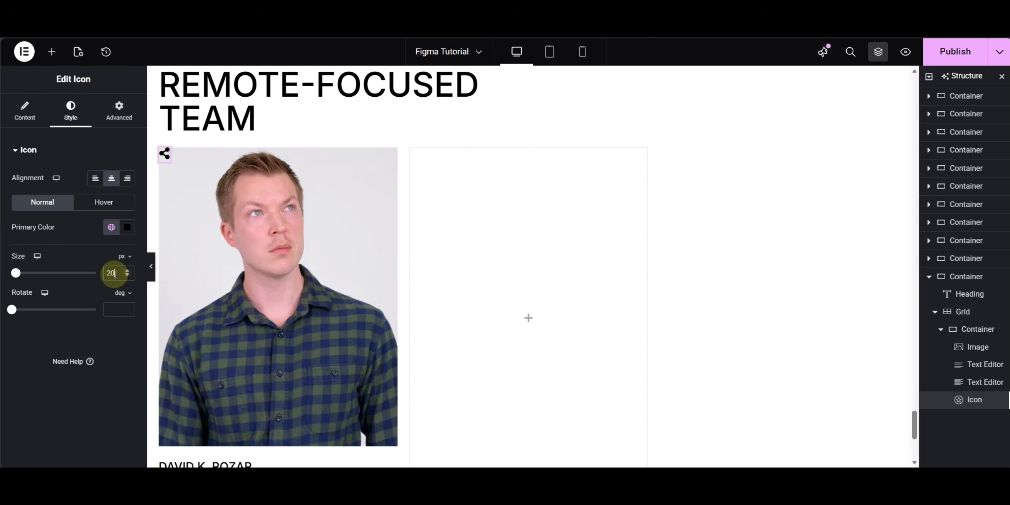
{"action": "left_click", "coordinate": [114, 310]}
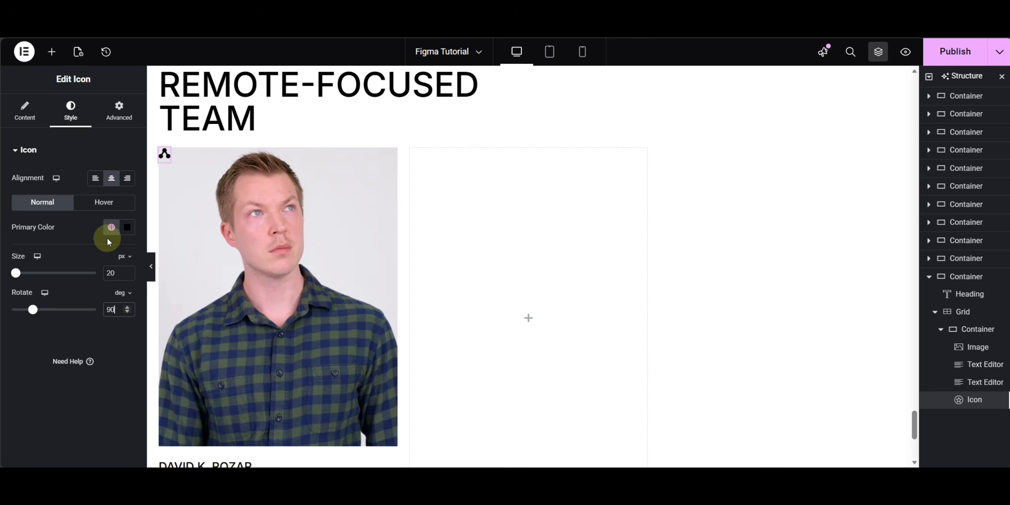
Step: Give the share icon 8 px of padding on all sides and a horizontal offset of 40 px
{"action": "left_click", "coordinate": [115, 121]}
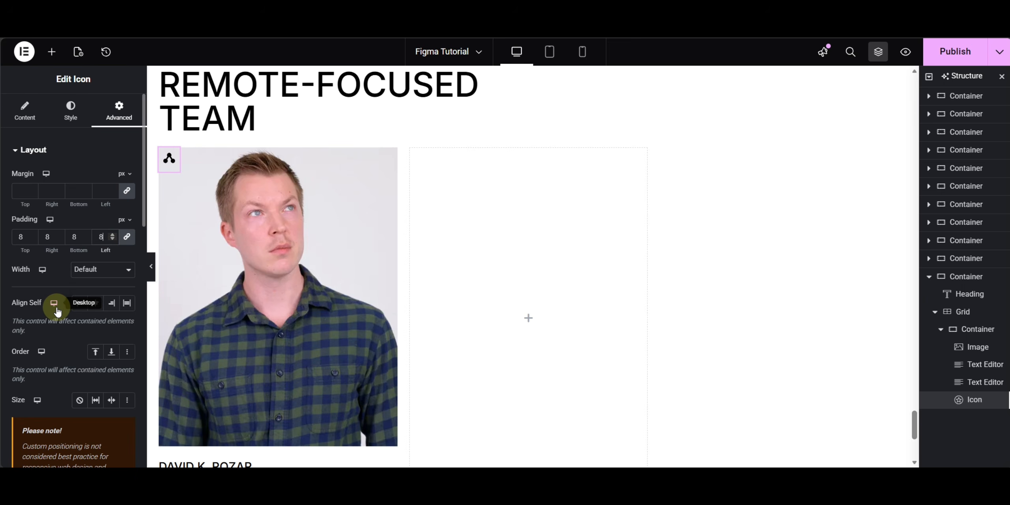
{"action": "scroll", "coordinate": [56, 311], "scroll_direction": "down", "scroll_amount": 3}
{"action": "scroll", "coordinate": [55, 311], "scroll_direction": "down", "scroll_amount": 9}
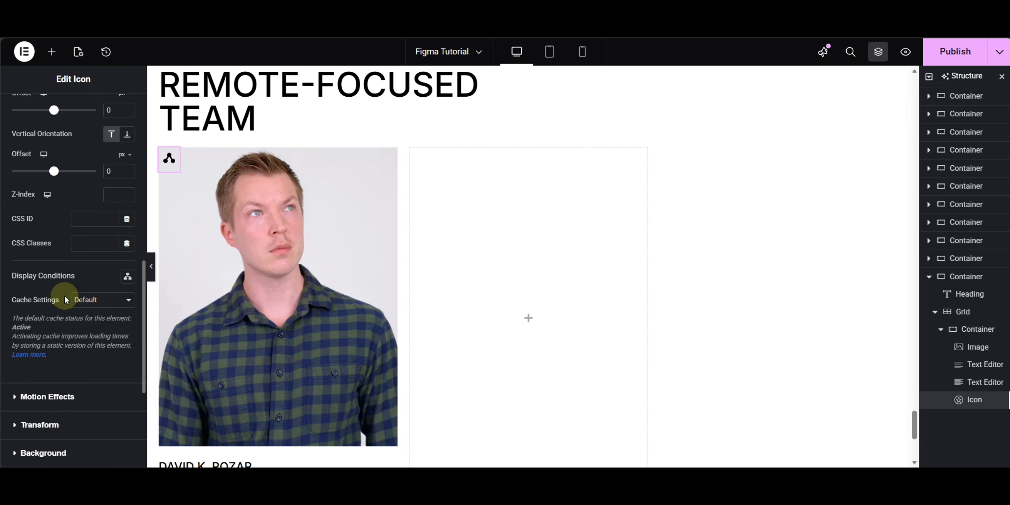
{"action": "scroll", "coordinate": [92, 239], "scroll_direction": "up", "scroll_amount": 6}
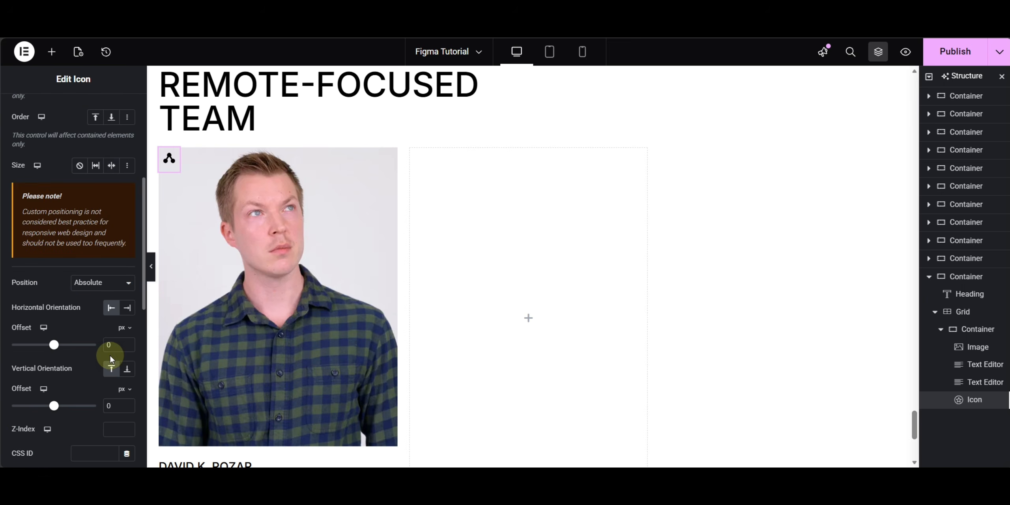
{"action": "type", "text": "40"}
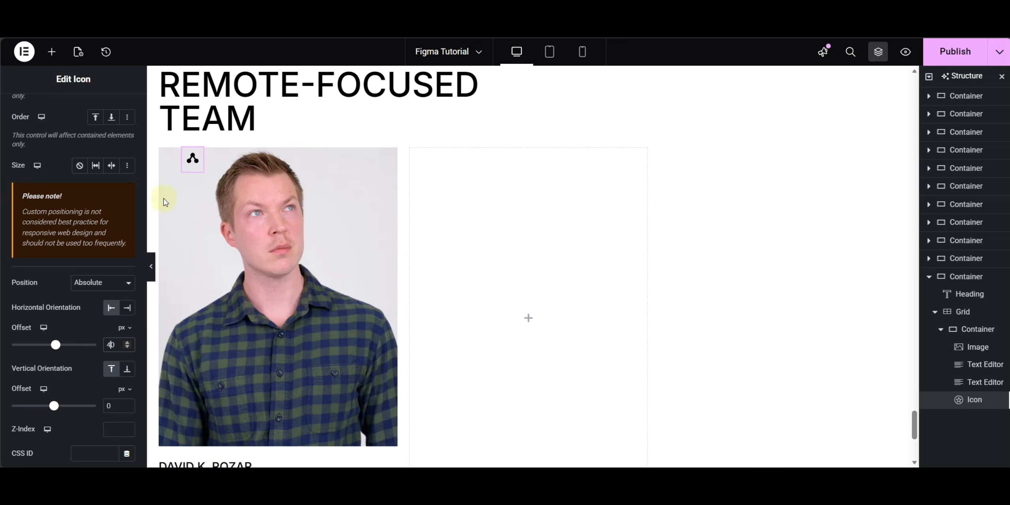
Step: Give the share icon a classic background in white, #FFFFFF
{"action": "scroll", "coordinate": [47, 322], "scroll_direction": "down", "scroll_amount": 5}
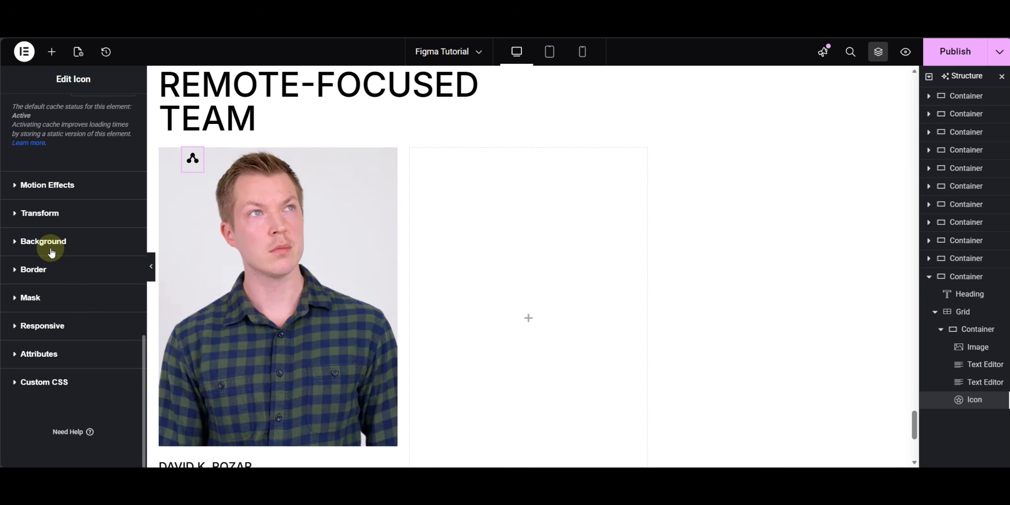
{"action": "left_click", "coordinate": [50, 241]}
{"action": "left_click", "coordinate": [115, 290]}
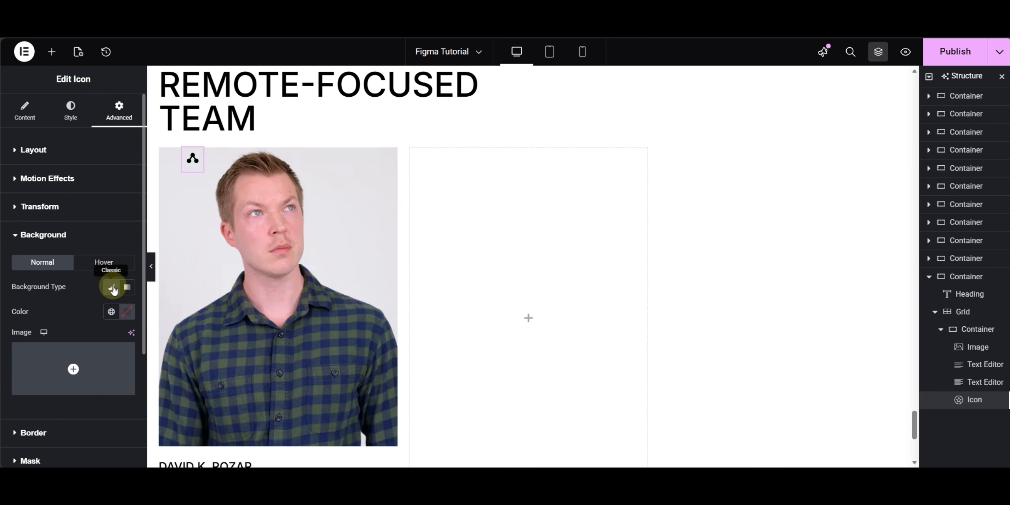
{"action": "left_click", "coordinate": [127, 312]}
{"action": "left_click", "coordinate": [79, 171]}
{"action": "left_click_drag", "start_coordinate": [69, 164], "coordinate": [44, 149]}
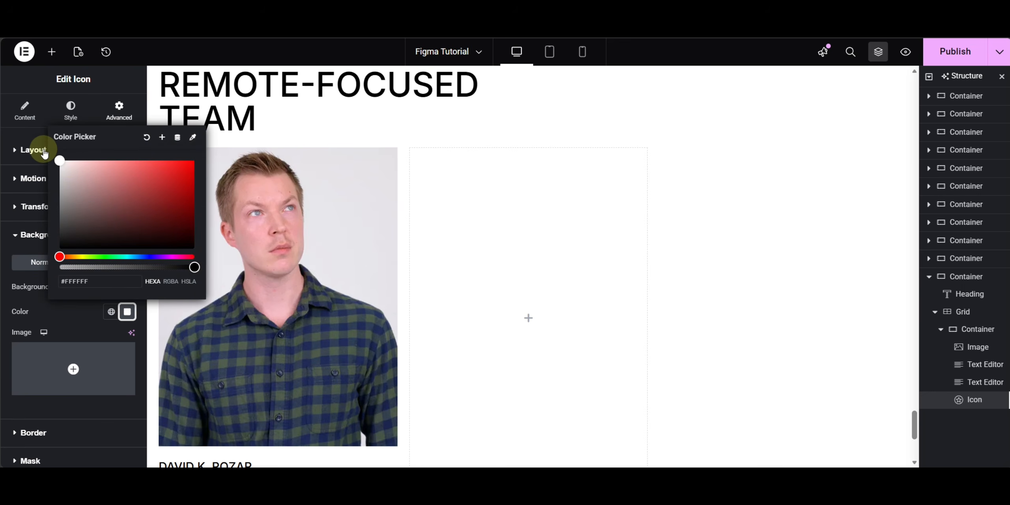
{"action": "left_click", "coordinate": [45, 317]}
Step: Unlink the share icon's border radius values and set them to 0, 0, 50 and 50 px, rounding only the lower corners
{"action": "scroll", "coordinate": [46, 316], "scroll_direction": "down", "scroll_amount": 5}
{"action": "left_click", "coordinate": [43, 281]}
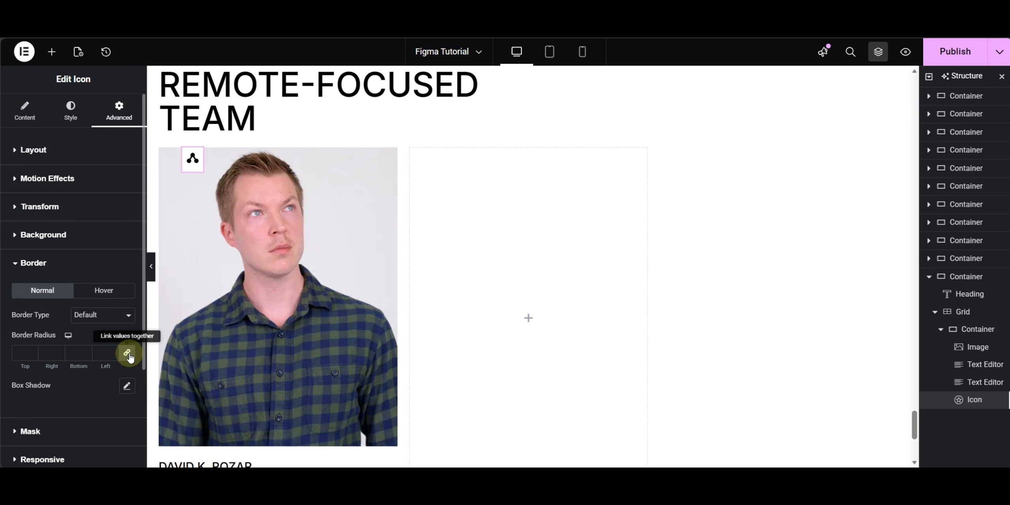
{"action": "left_click", "coordinate": [127, 353]}
{"action": "left_click", "coordinate": [79, 355]}
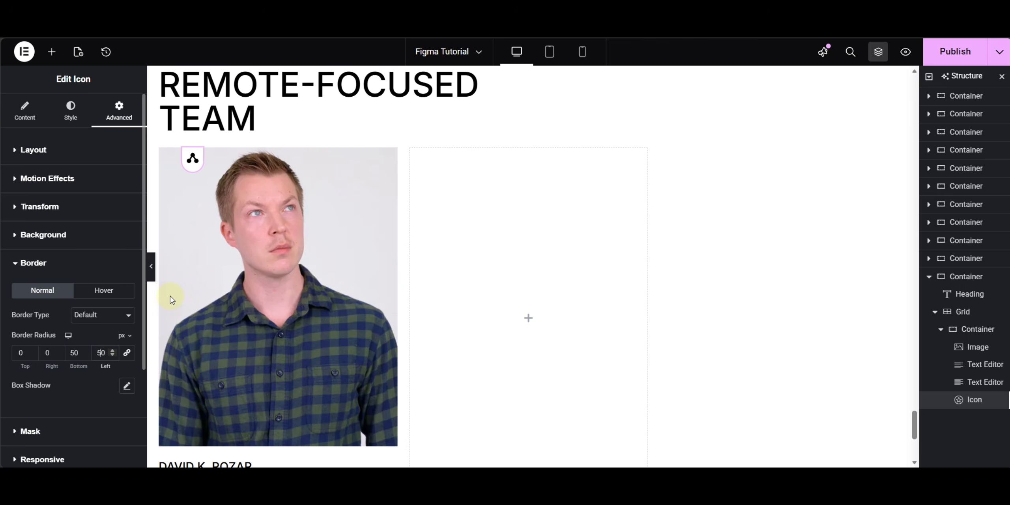
{"action": "left_click", "coordinate": [151, 267]}
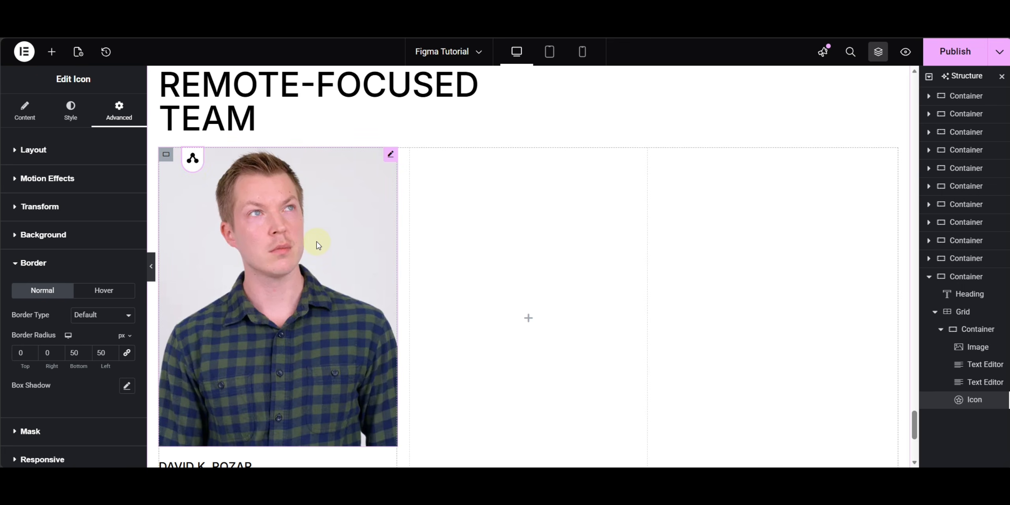
Step: Duplicate the finished member container twice to fill the grid's three columns
{"action": "scroll", "coordinate": [317, 242], "scroll_direction": "down", "scroll_amount": 3}
{"action": "scroll", "coordinate": [316, 242], "scroll_direction": "up", "scroll_amount": 3}
{"action": "left_click", "coordinate": [940, 329]}
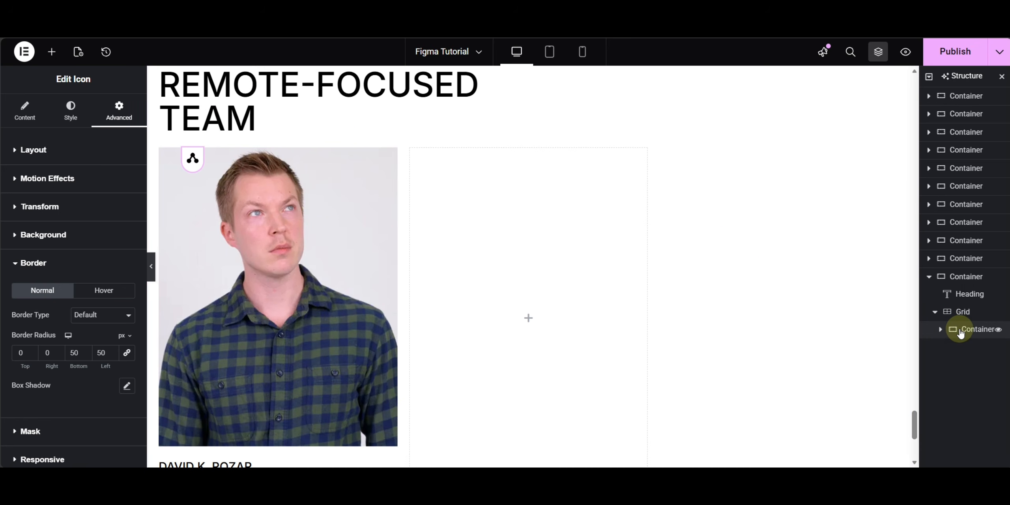
{"action": "left_click", "coordinate": [964, 330]}
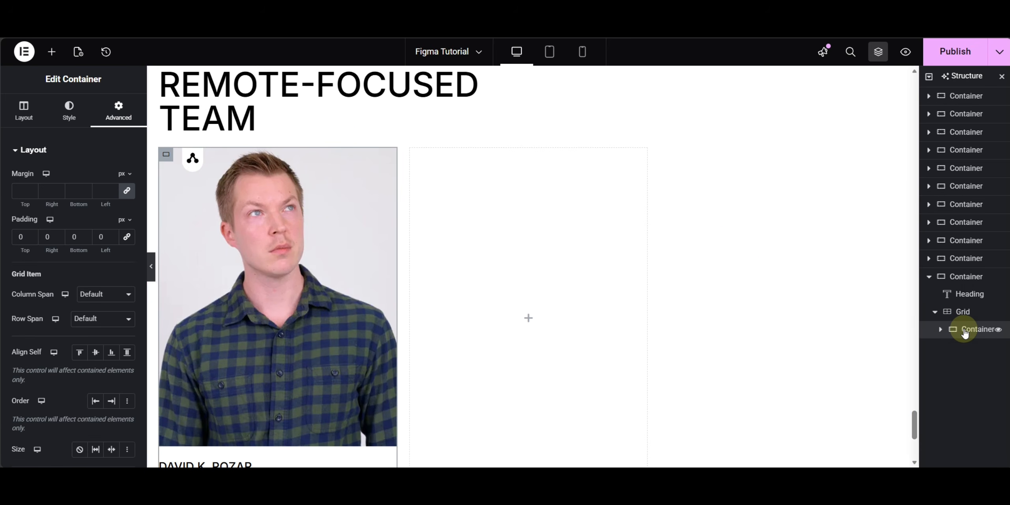
{"action": "key", "text": "ctrl+d"}
{"action": "key", "text": "ctrl+d"}
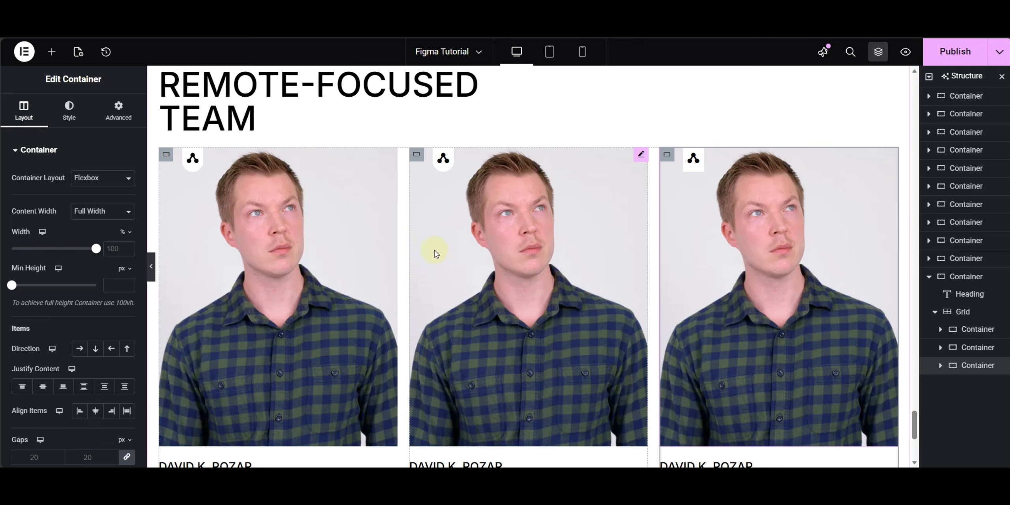
Step: Replace the photos in the second and third member containers with the matching portraits from the Figma design
{"action": "left_click", "coordinate": [326, 233]}
{"action": "left_click", "coordinate": [68, 217]}
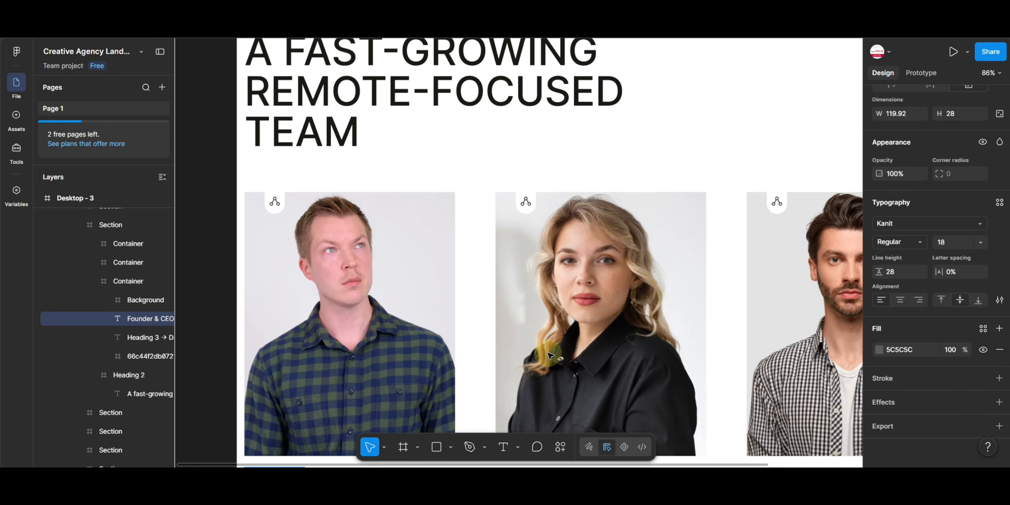
Step: Replace the second member's name text with the matching member's full name from the Figma design
{"action": "scroll", "coordinate": [458, 169], "scroll_direction": "down", "scroll_amount": 5}
{"action": "scroll", "coordinate": [457, 169], "scroll_direction": "right", "scroll_amount": 4}
{"action": "double_click", "coordinate": [399, 285]}
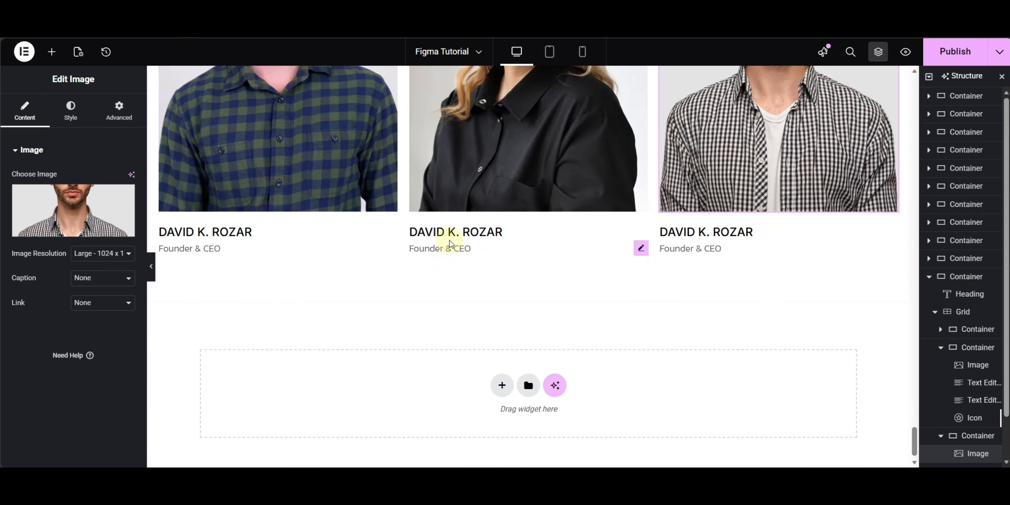
{"action": "left_click", "coordinate": [444, 234]}
{"action": "key", "text": "ctrl+a"}
{"action": "type", "text": "Rebecca Kayla"}
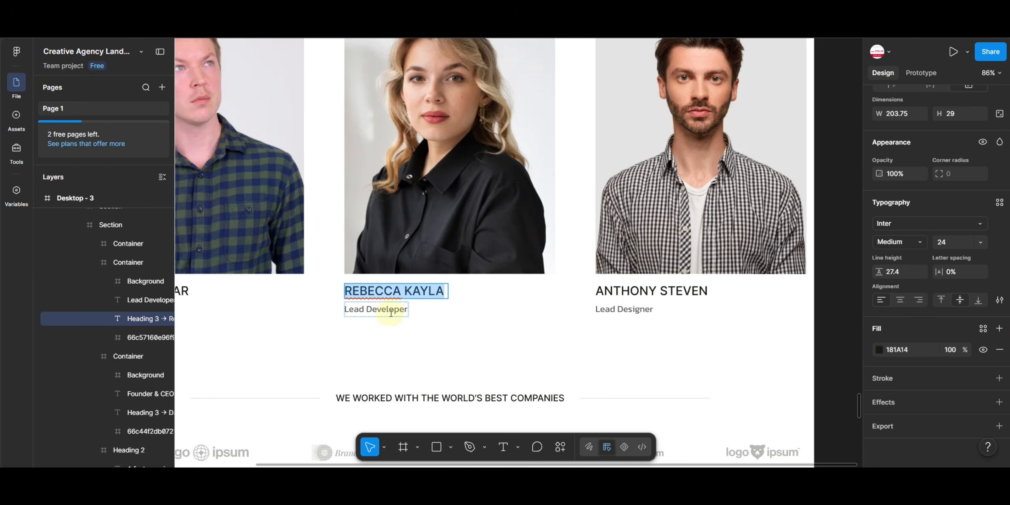
Step: Copy "Lead Developer" from the Figma design and replace the second member's role text with it
{"action": "double_click", "coordinate": [391, 312]}
{"action": "key", "text": "ctrl+c"}
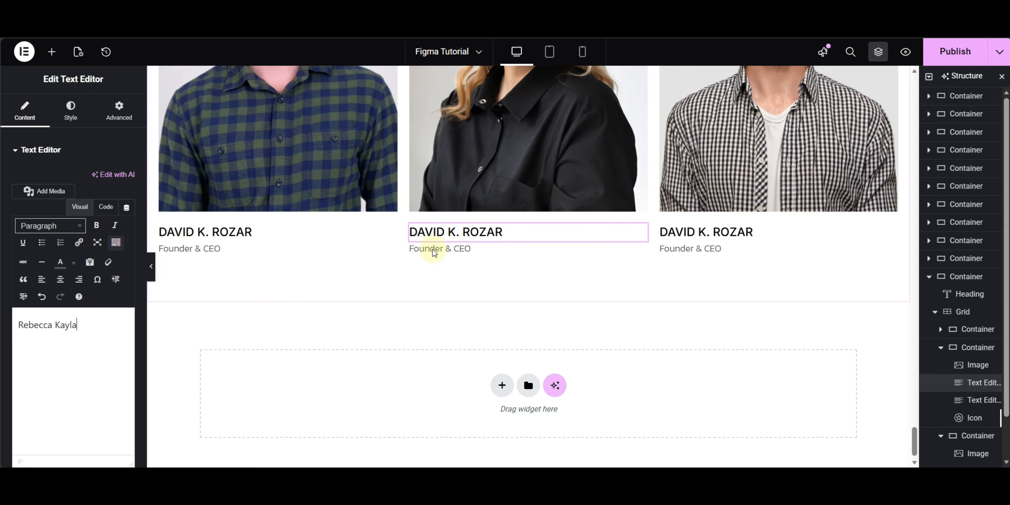
{"action": "left_click", "coordinate": [433, 253]}
{"action": "key", "text": "ctrl+a"}
{"action": "key", "text": "ctrl+v"}
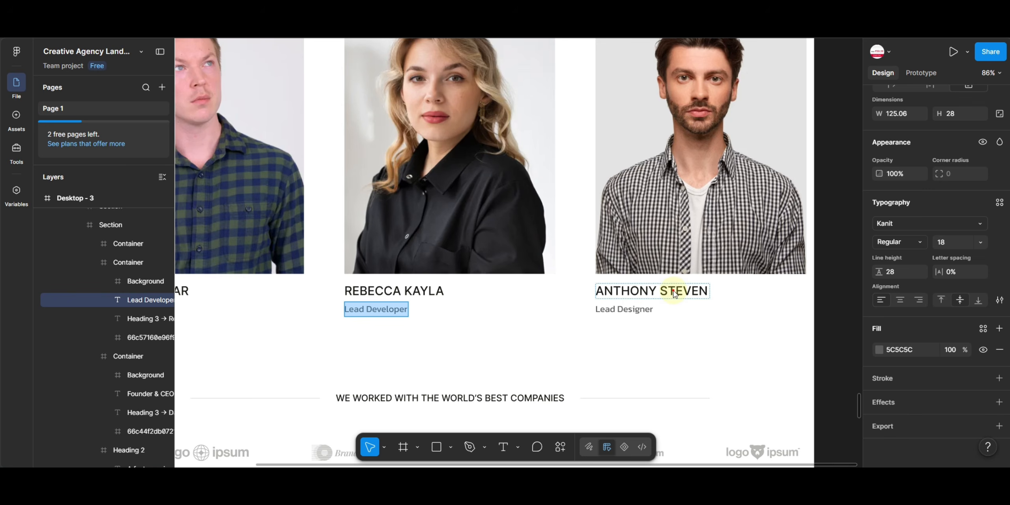
Step: Replace the third member's name text with the matching member's full name from the Figma design
{"action": "double_click", "coordinate": [672, 288]}
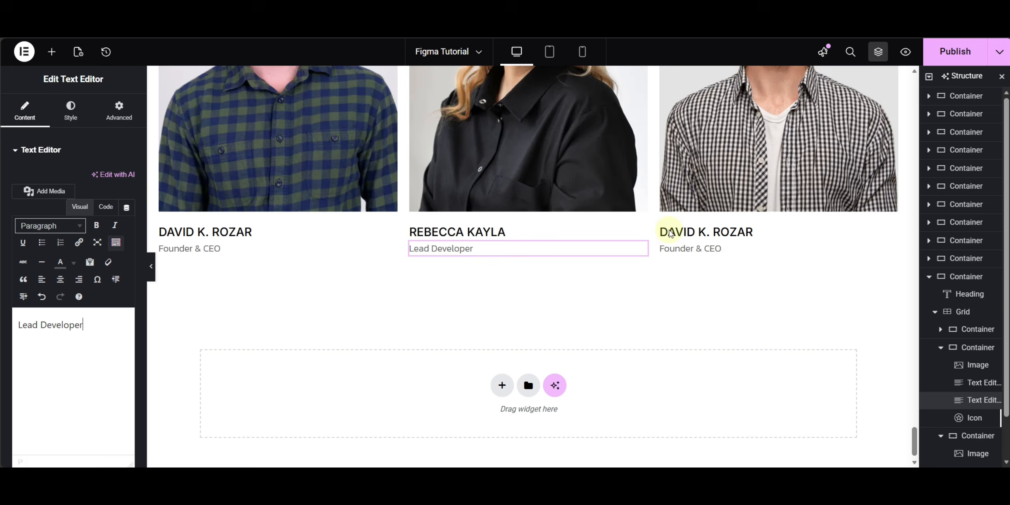
{"action": "left_click", "coordinate": [671, 232]}
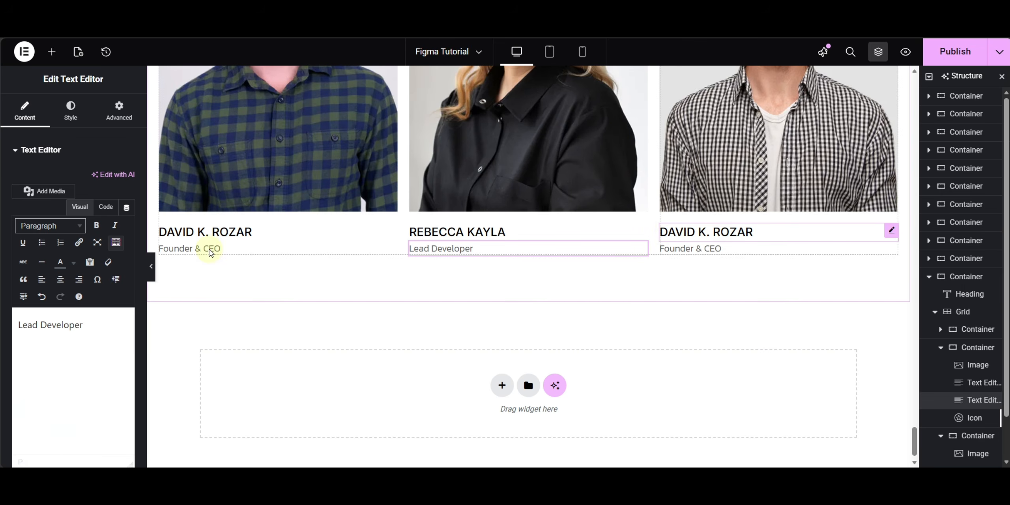
{"action": "left_click", "coordinate": [68, 356]}
{"action": "key", "text": "ctrl+a"}
{"action": "type", "text": "Anthony Steven"}
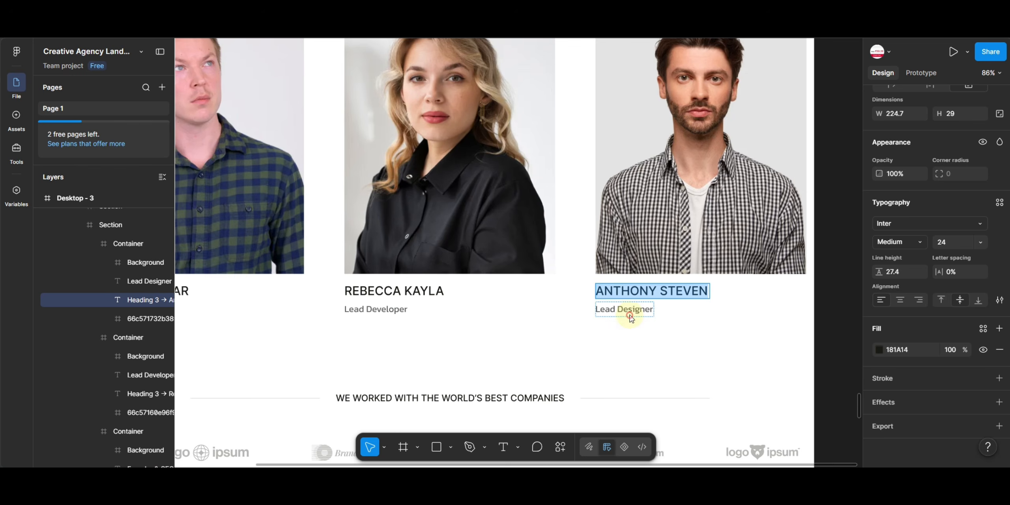
Step: Copy "Lead Designer" from the Figma design and replace the third member's role text with it
{"action": "double_click", "coordinate": [631, 318]}
{"action": "key", "text": "ctrl+c"}
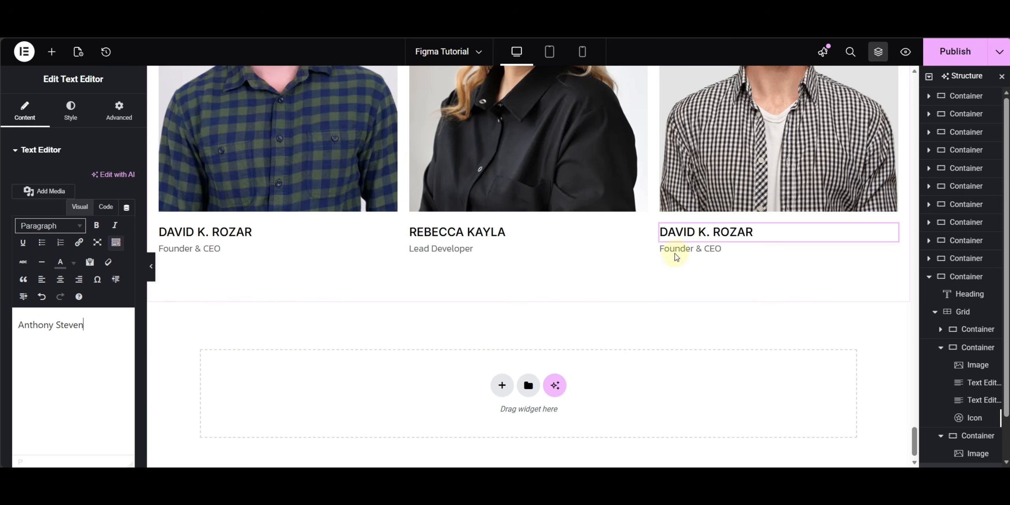
{"action": "left_click", "coordinate": [672, 253]}
{"action": "left_click", "coordinate": [65, 375]}
{"action": "key", "text": "ctrl+a"}
{"action": "key", "text": "ctrl+v"}
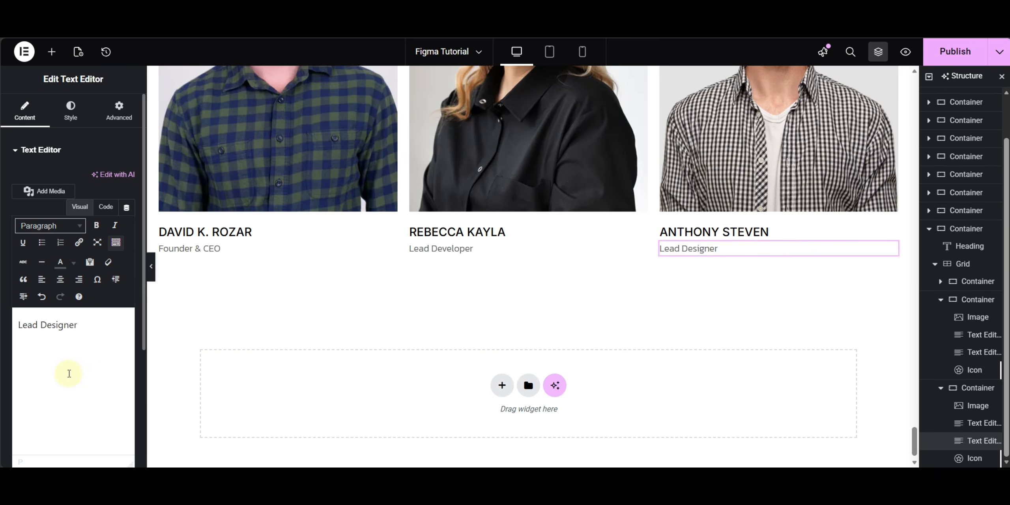
Step: Set the column and row gaps of the team members' grid to 60 px
{"action": "scroll", "coordinate": [652, 331], "scroll_direction": "up", "scroll_amount": 5}
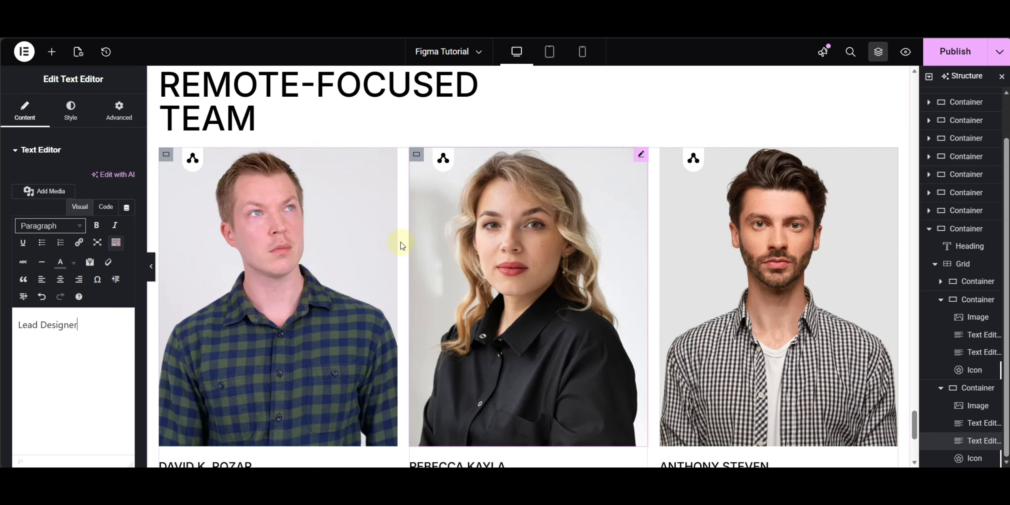
{"action": "left_click", "coordinate": [975, 360]}
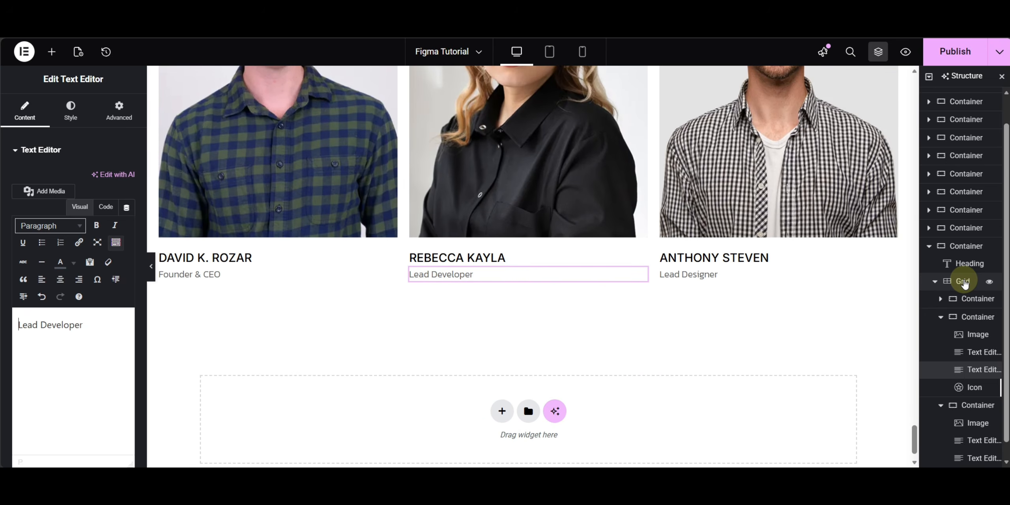
{"action": "left_click", "coordinate": [964, 281]}
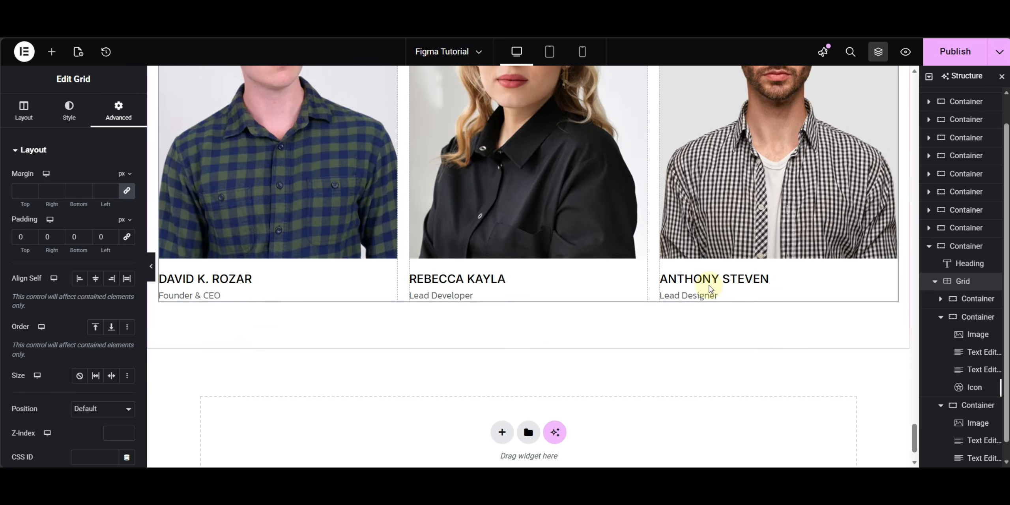
{"action": "scroll", "coordinate": [708, 288], "scroll_direction": "up", "scroll_amount": 5}
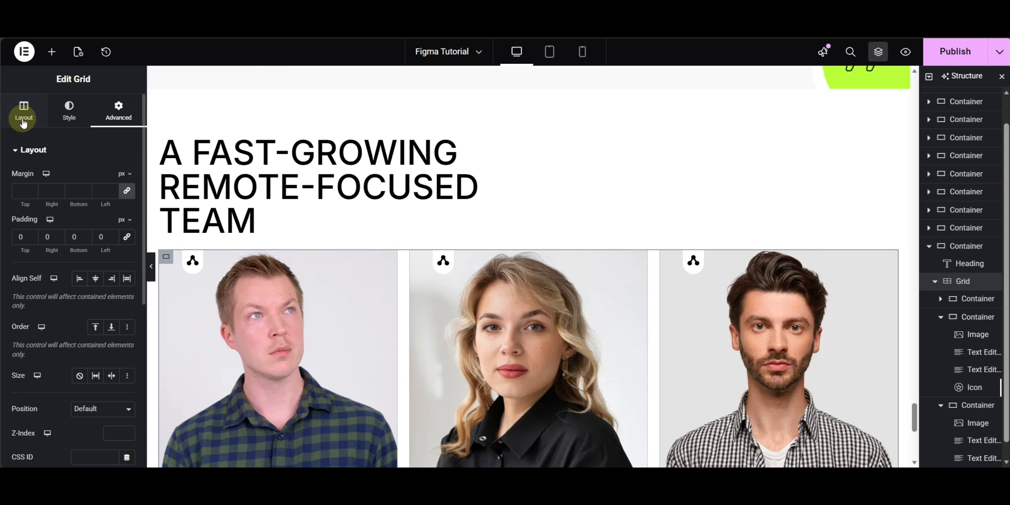
{"action": "left_click", "coordinate": [24, 122]}
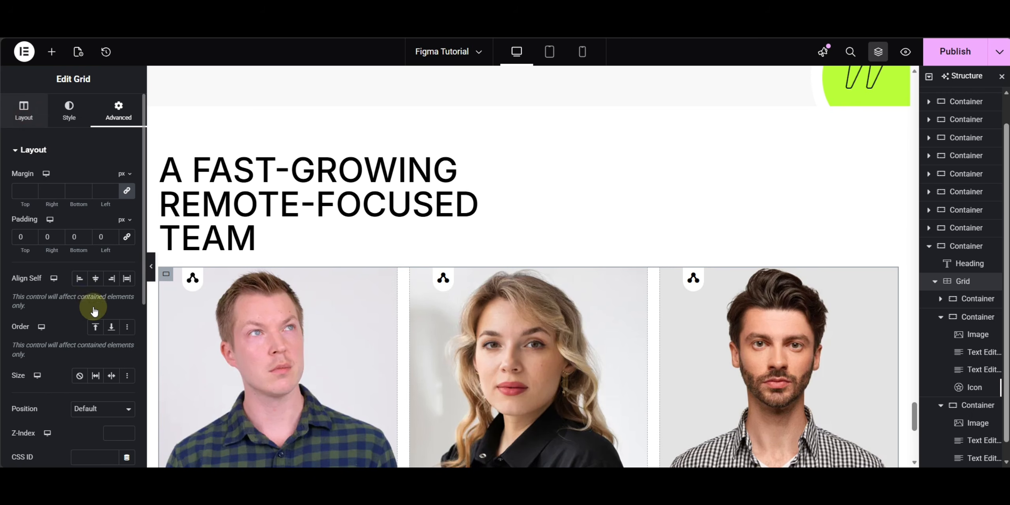
{"action": "scroll", "coordinate": [61, 360], "scroll_direction": "down", "scroll_amount": 5}
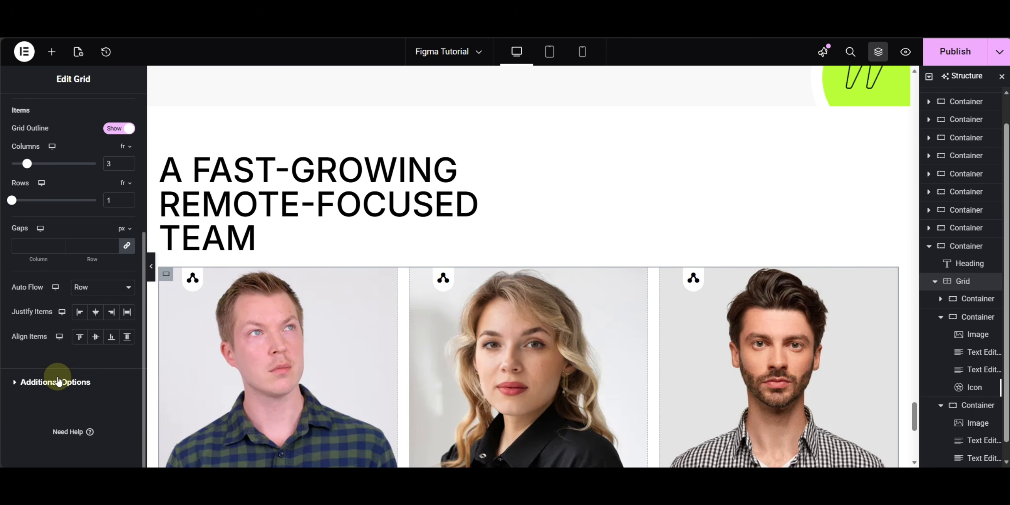
{"action": "left_click", "coordinate": [29, 245]}
{"action": "type", "text": "60"}
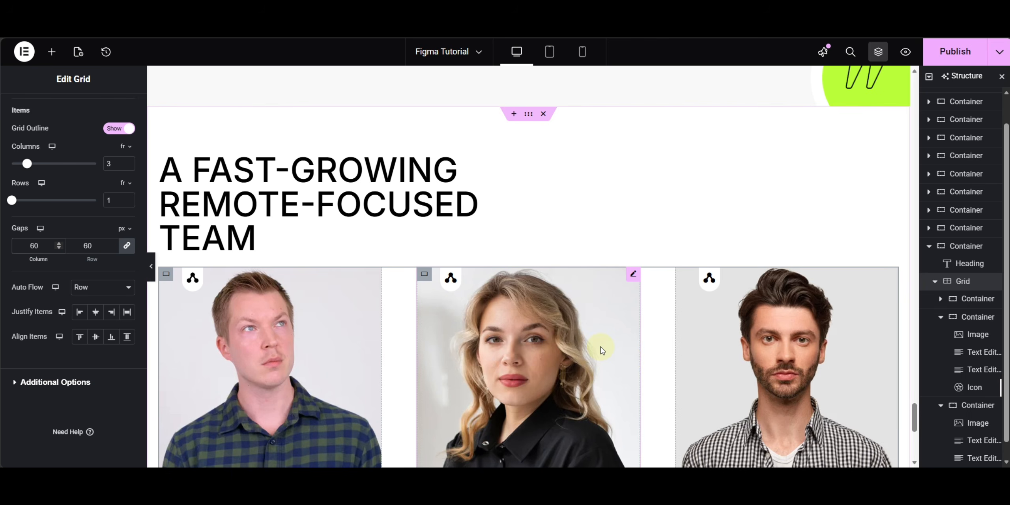
Step: Set the column and row gaps of the team section's outer container to 40 px
{"action": "left_click", "coordinate": [529, 114]}
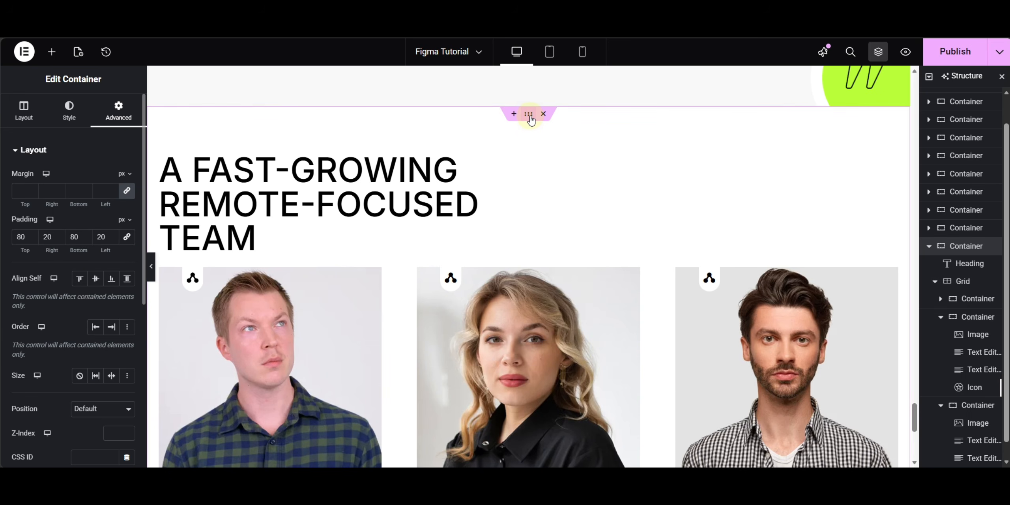
{"action": "left_click", "coordinate": [23, 111]}
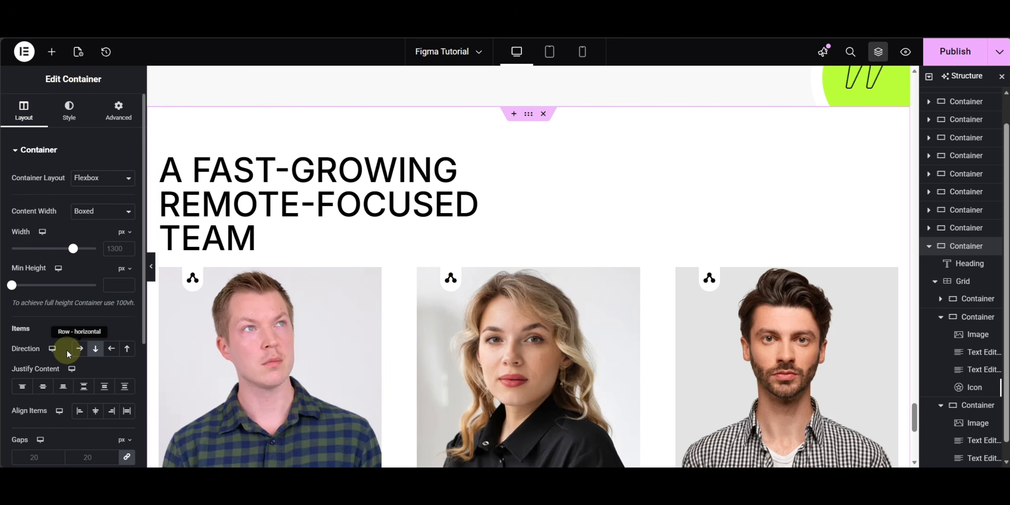
{"action": "scroll", "coordinate": [67, 355], "scroll_direction": "down", "scroll_amount": 5}
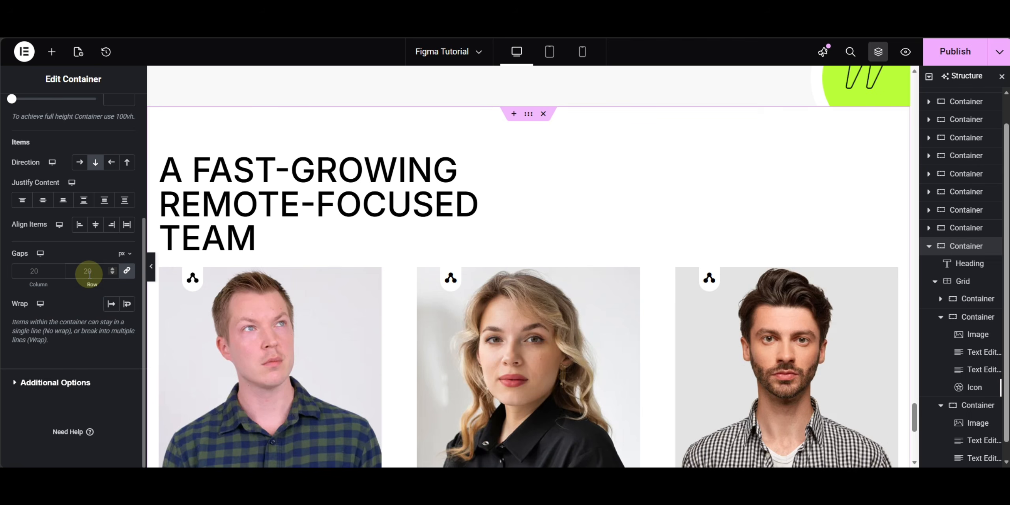
{"action": "type", "text": "40"}
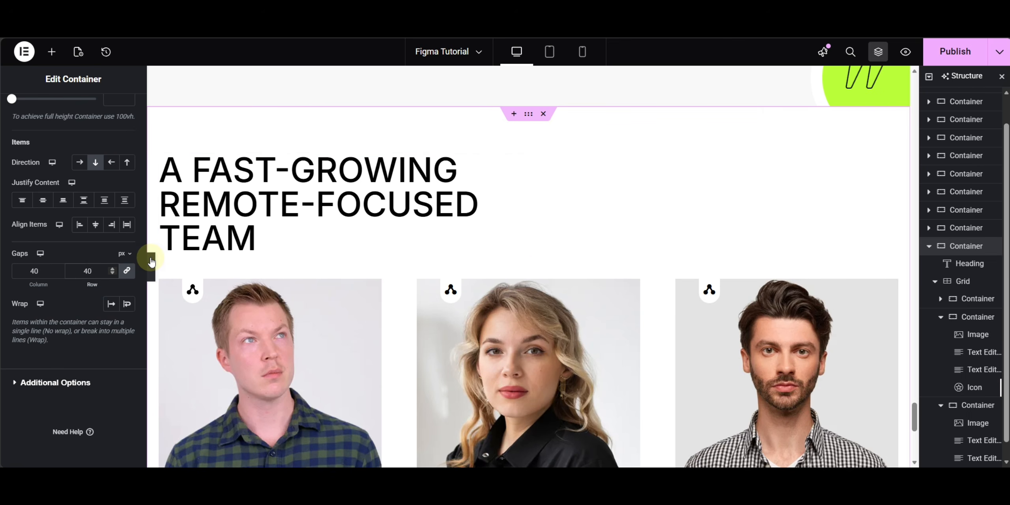
Step: Preview the team section and compare its layout and spacing with the Figma design, including the companies strip that follows
{"action": "key", "text": "ctrl+p"}
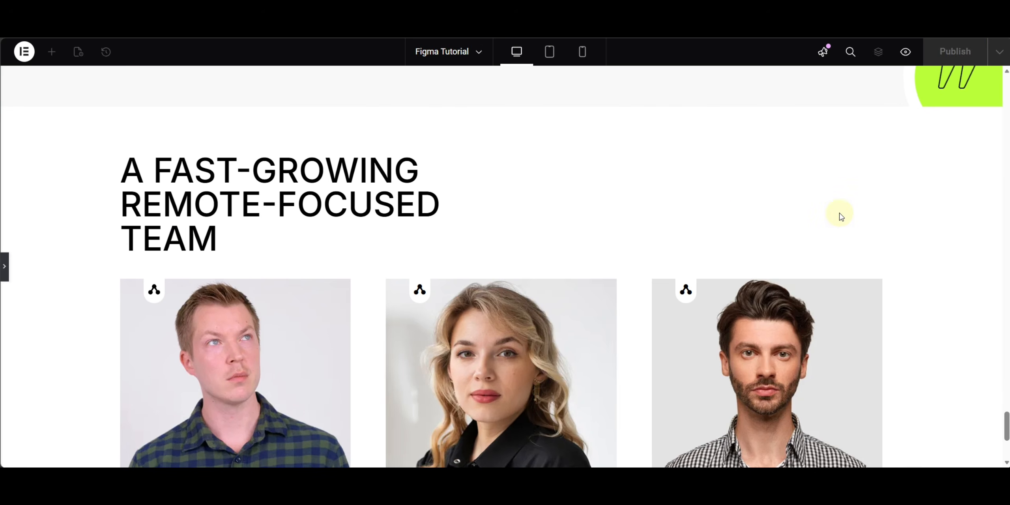
{"action": "scroll", "coordinate": [841, 216], "scroll_direction": "down", "scroll_amount": 5}
{"action": "scroll", "coordinate": [640, 325], "scroll_direction": "up", "scroll_amount": 5}
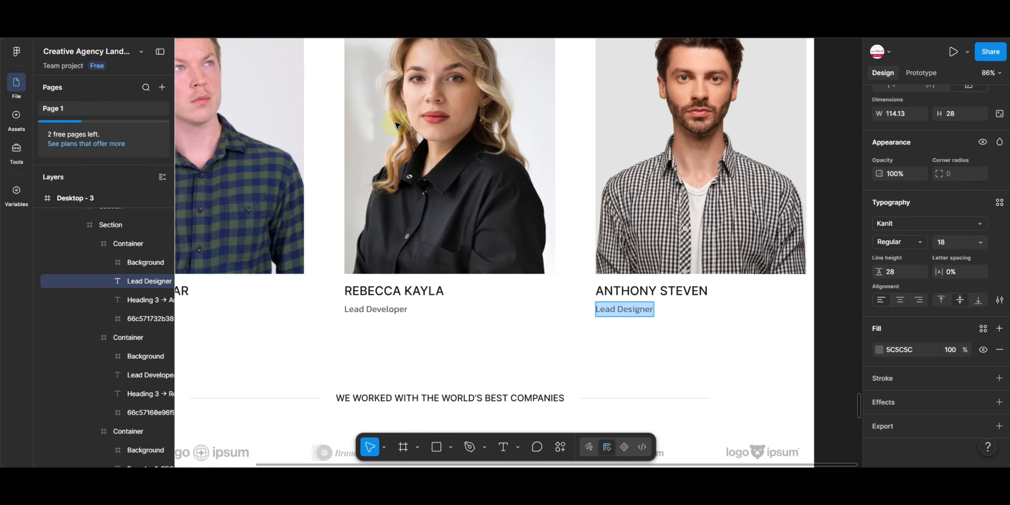
{"action": "scroll", "coordinate": [396, 124], "scroll_direction": "down", "scroll_amount": 3}
{"action": "scroll", "coordinate": [509, 295], "scroll_direction": "up", "scroll_amount": 4}
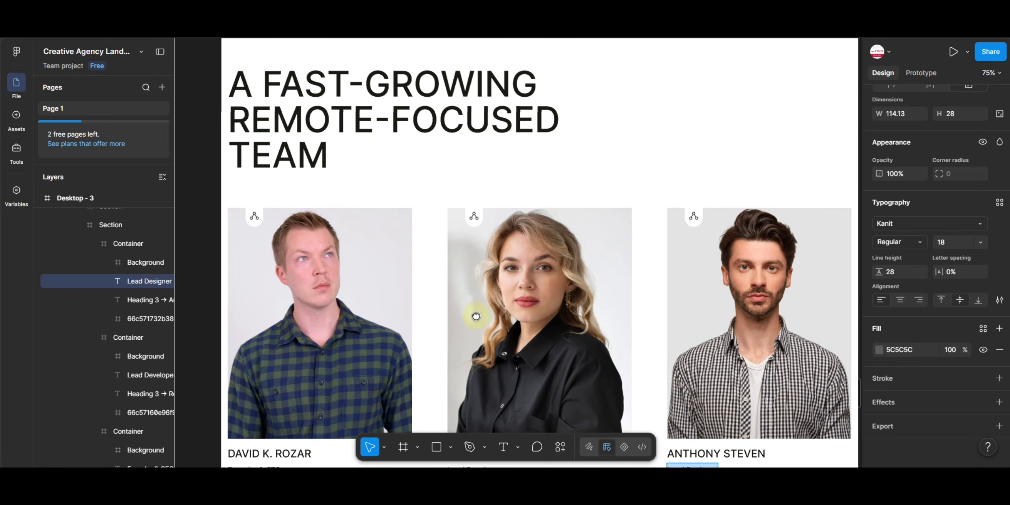
{"action": "scroll", "coordinate": [602, 336], "scroll_direction": "down", "scroll_amount": 7}
{"action": "scroll", "coordinate": [587, 188], "scroll_direction": "right", "scroll_amount": 1}
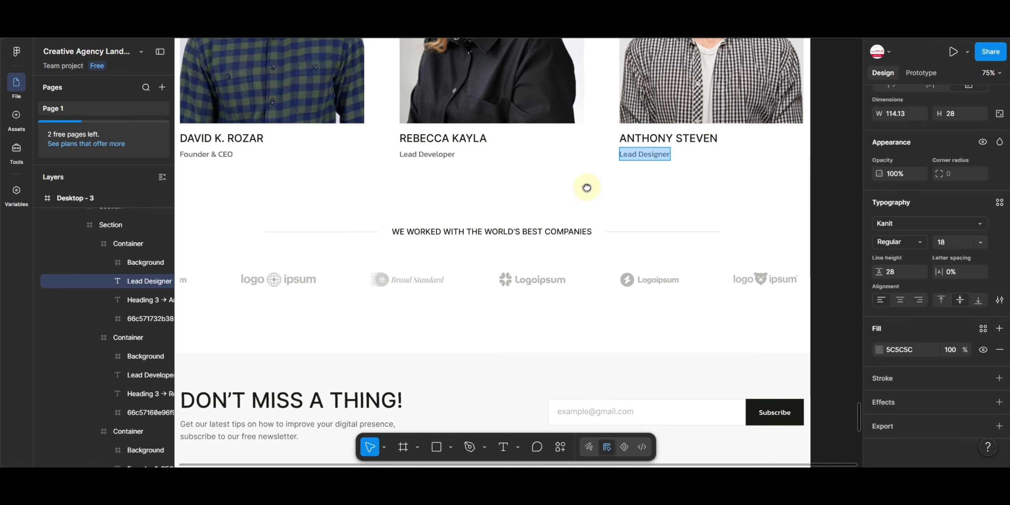
{"action": "left_click_drag", "start_coordinate": [587, 187], "coordinate": [600, 206]}
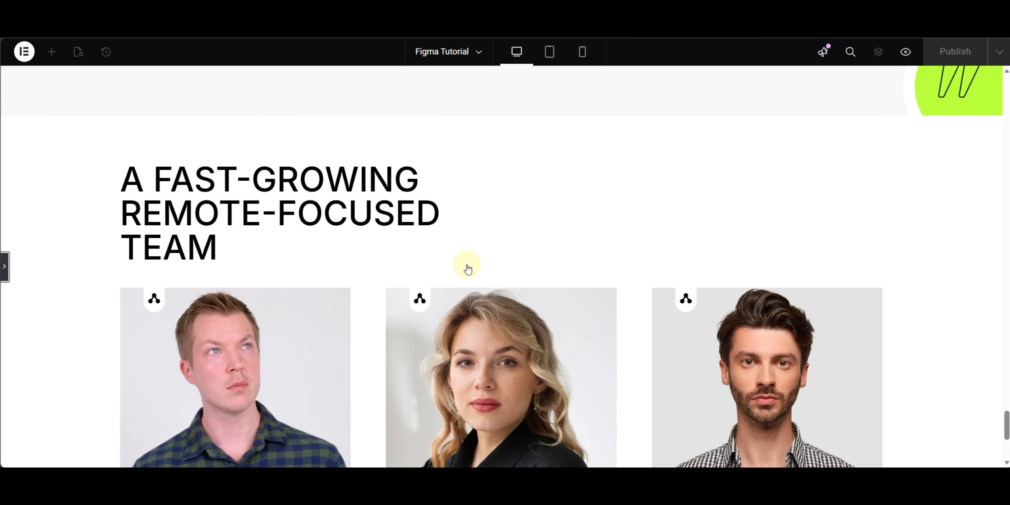
{"action": "key", "text": "ctrl+p"}
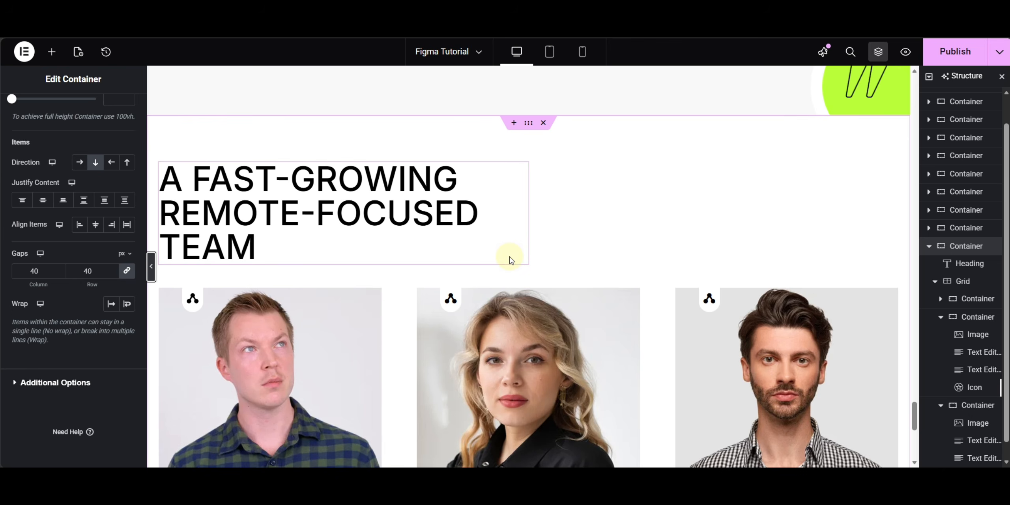
Step: Find the Divider widget and add it to the team section's container below the member grid
{"action": "scroll", "coordinate": [563, 275], "scroll_direction": "down", "scroll_amount": 5}
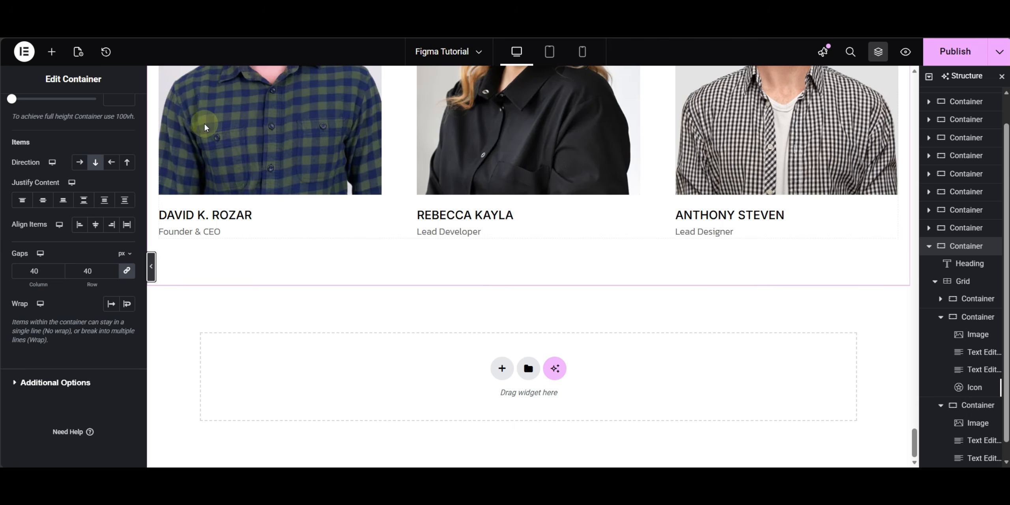
{"action": "left_click", "coordinate": [51, 52]}
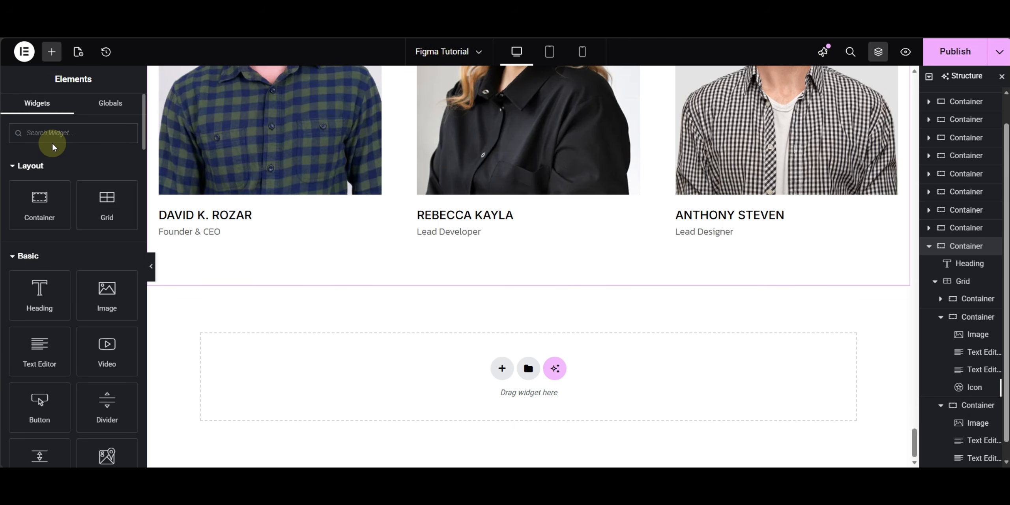
{"action": "left_click", "coordinate": [53, 144]}
{"action": "type", "text": "divi"}
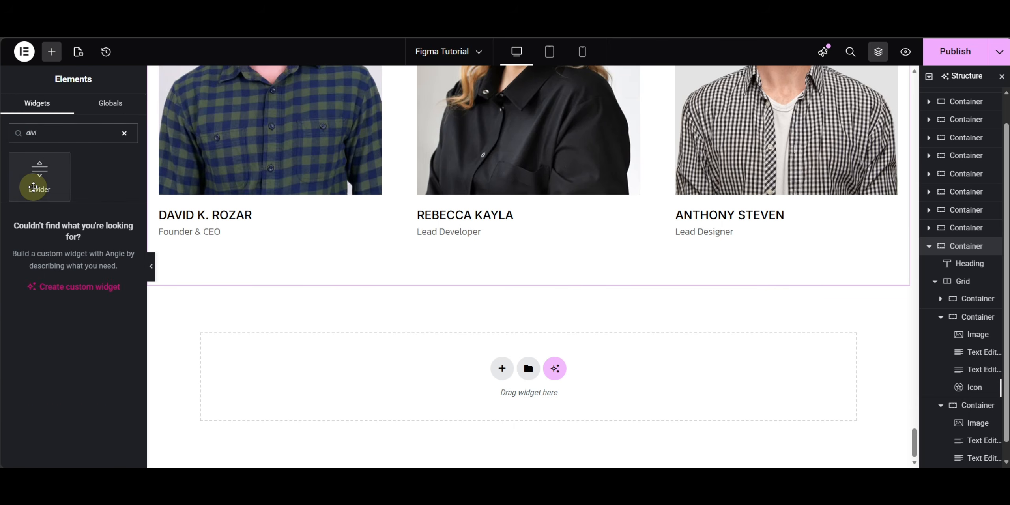
{"action": "left_click", "coordinate": [34, 187]}
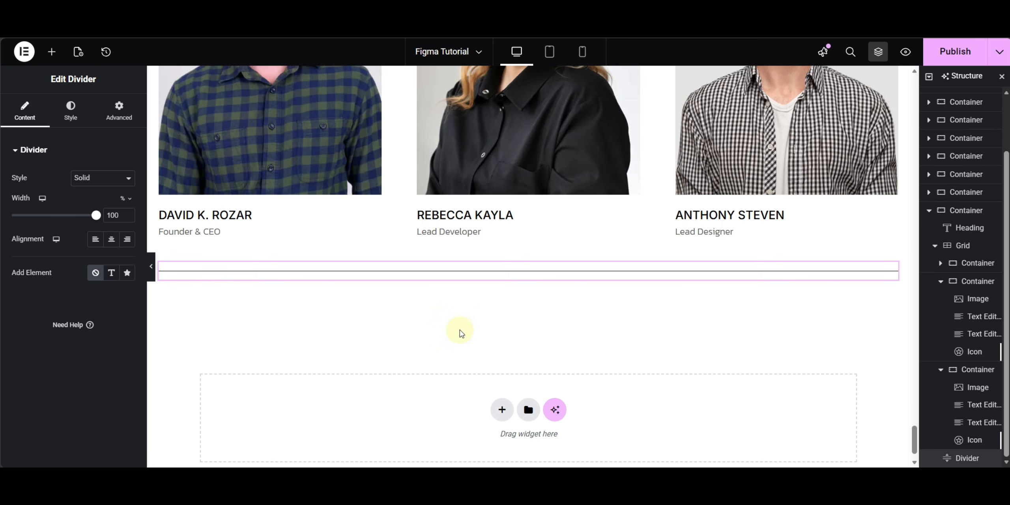
Step: Add a text element to the divider reading "We worked with the world's best companies", copied from the Figma design
{"action": "left_click", "coordinate": [112, 273]}
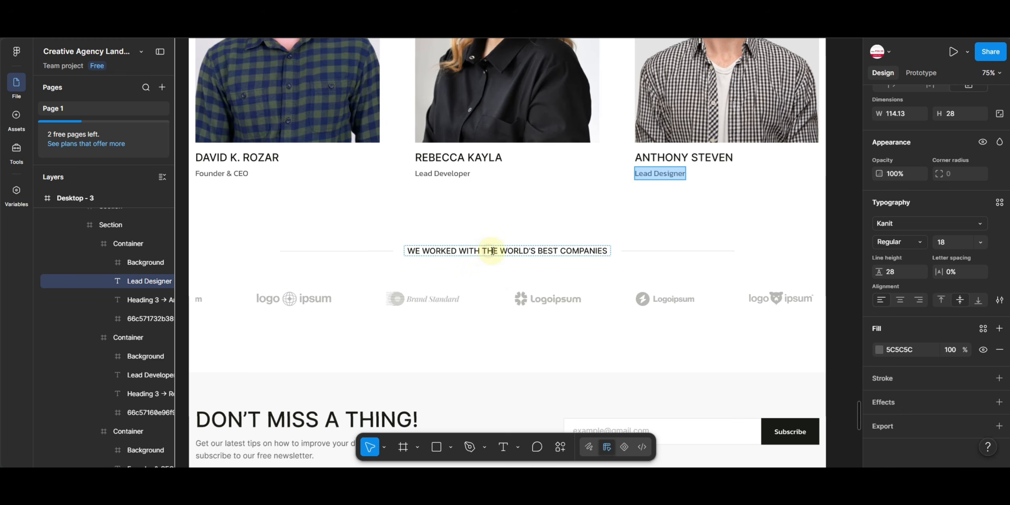
{"action": "double_click", "coordinate": [493, 251]}
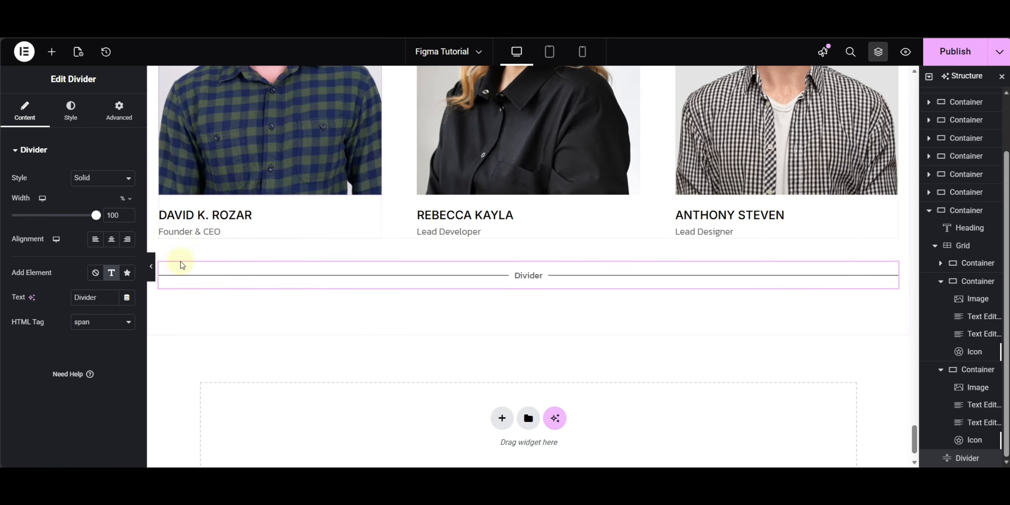
{"action": "key", "text": "ctrl+v"}
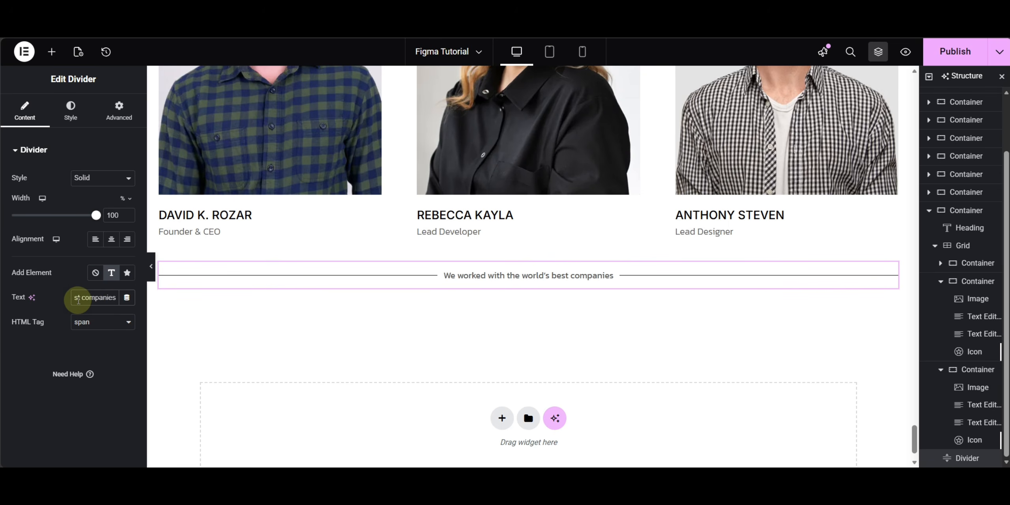
Step: Apply the global black text color (#000000) and the global Inter typography to the divider's text
{"action": "left_click", "coordinate": [70, 110]}
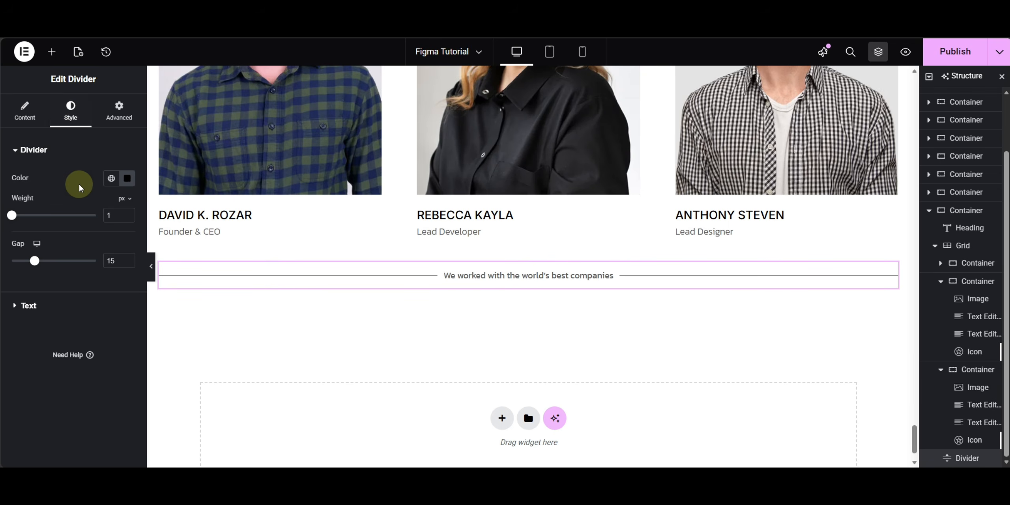
{"action": "left_click", "coordinate": [43, 303]}
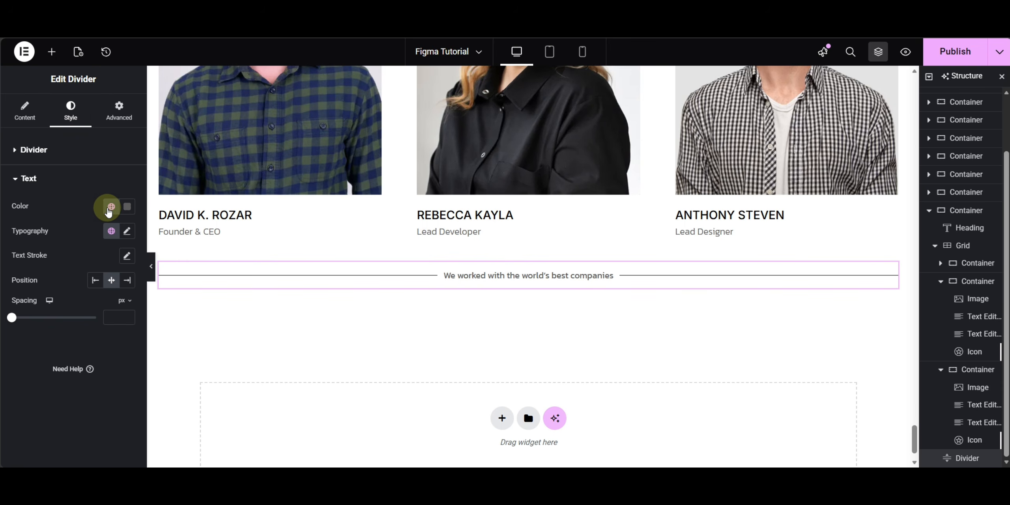
{"action": "left_click", "coordinate": [117, 208]}
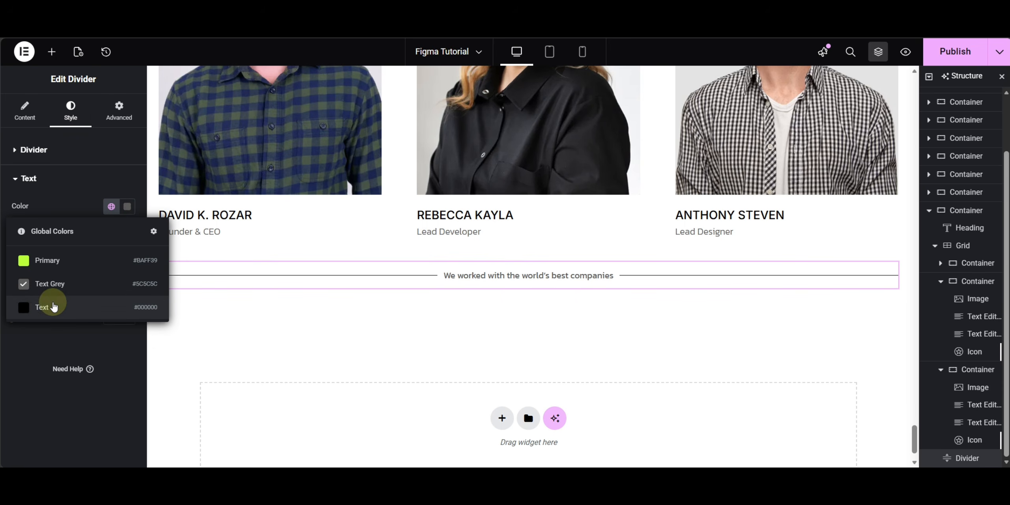
{"action": "left_click", "coordinate": [52, 306]}
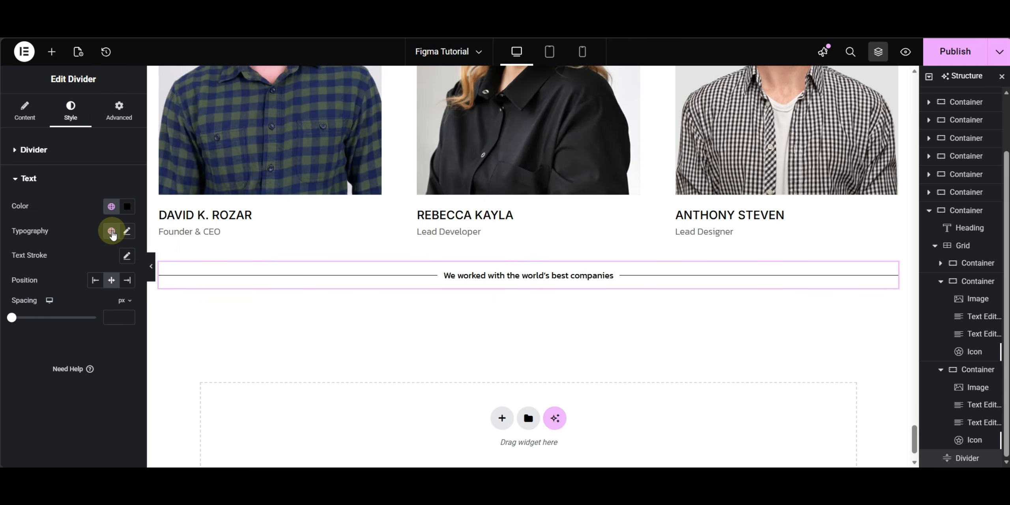
{"action": "left_click", "coordinate": [111, 231]}
{"action": "left_click", "coordinate": [46, 287]}
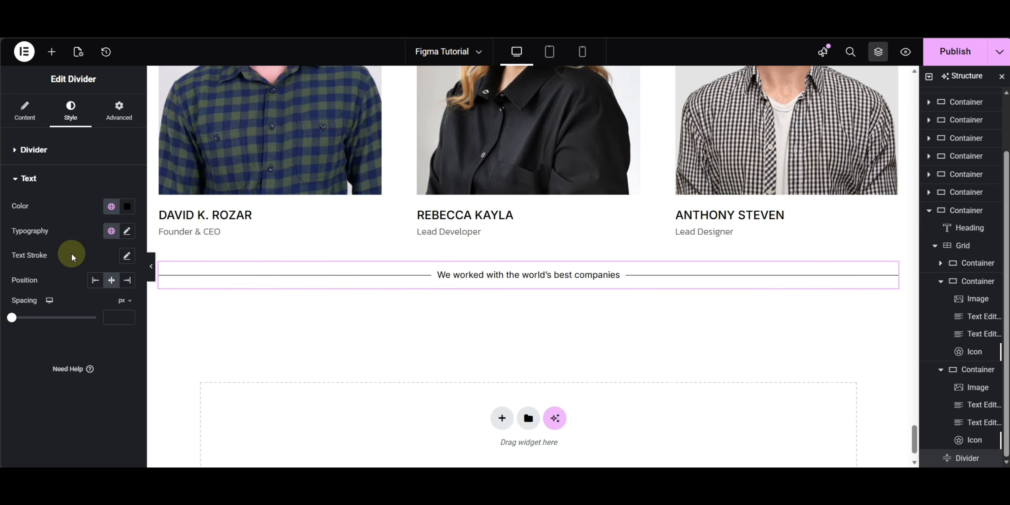
Step: Set the divider text's weight to 500 (Medium) and its transform to Uppercase
{"action": "left_click", "coordinate": [126, 233]}
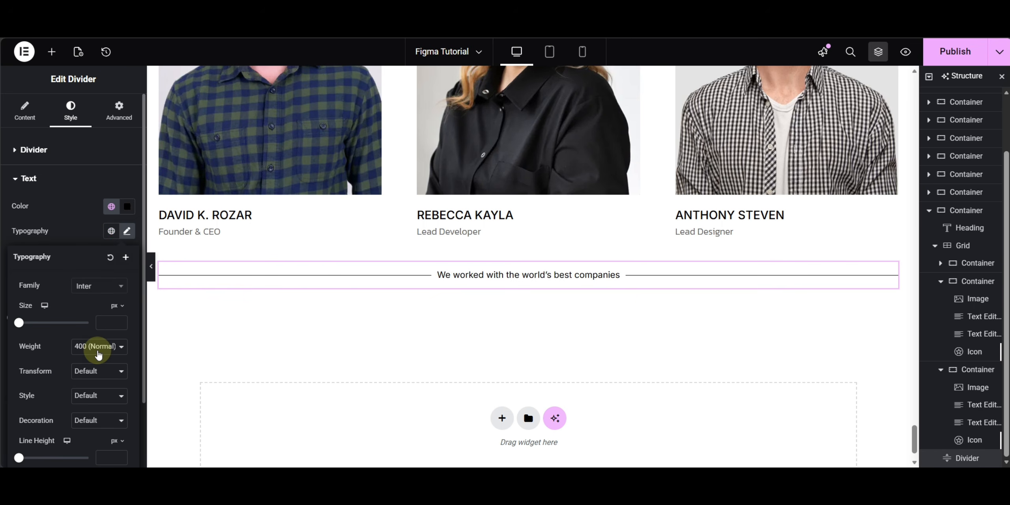
{"action": "left_click", "coordinate": [97, 347]}
{"action": "left_click", "coordinate": [103, 230]}
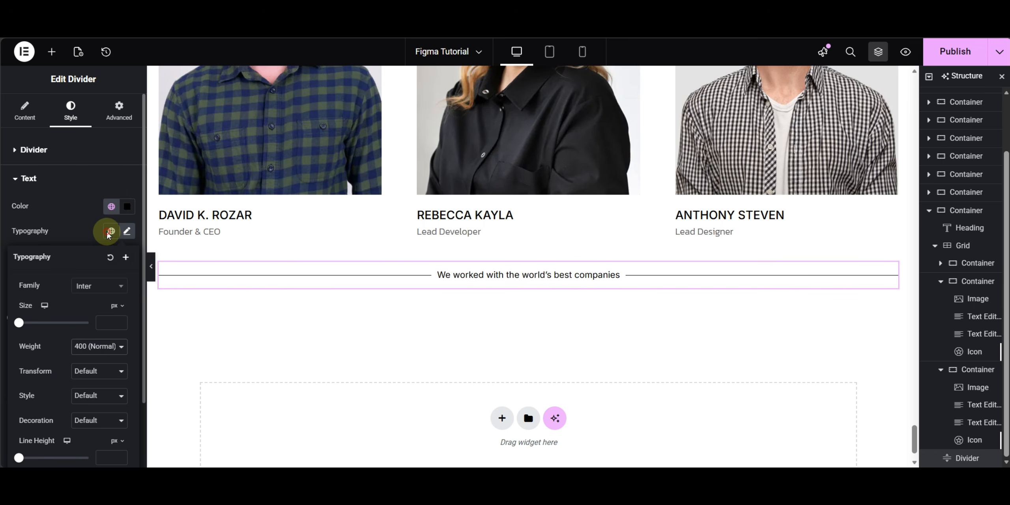
{"action": "left_click", "coordinate": [107, 347]}
{"action": "left_click", "coordinate": [108, 372]}
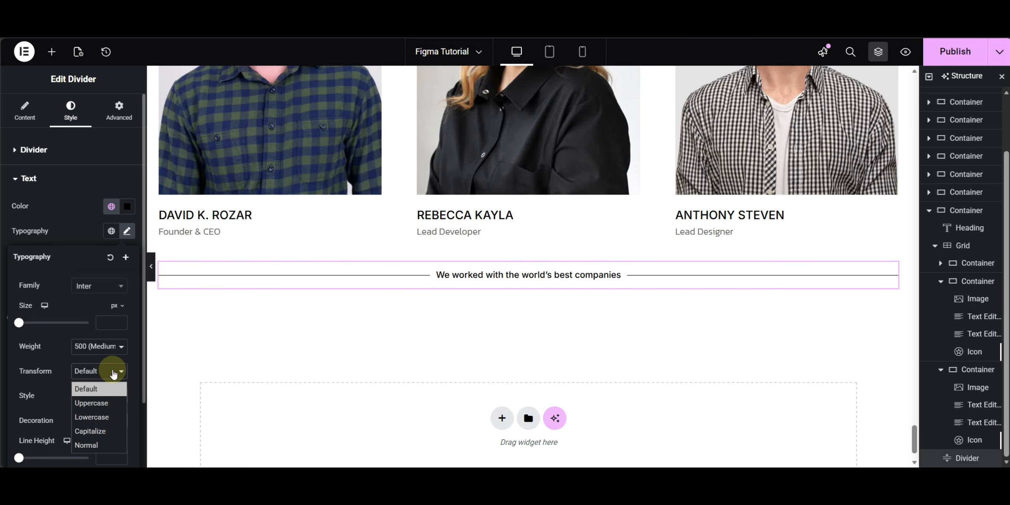
{"action": "left_click", "coordinate": [102, 401]}
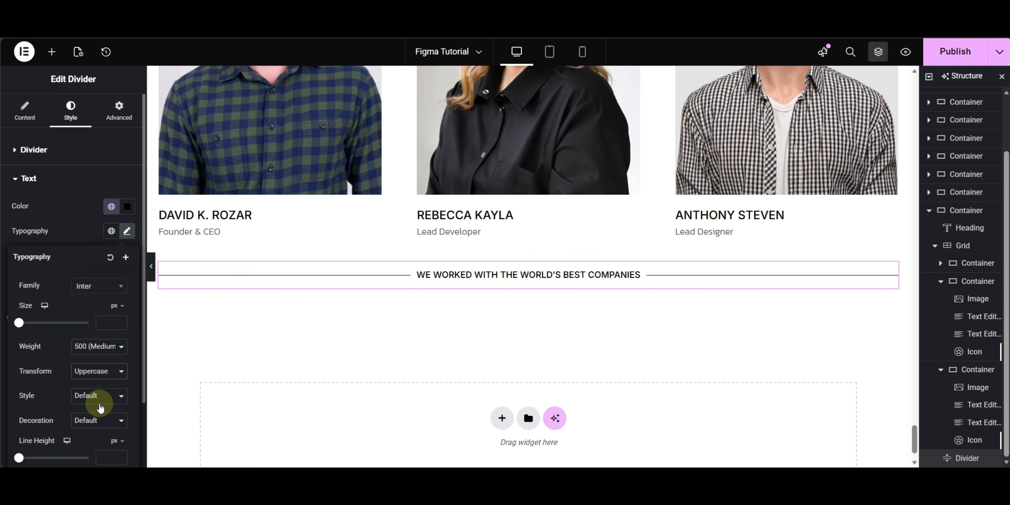
{"action": "left_click", "coordinate": [75, 225]}
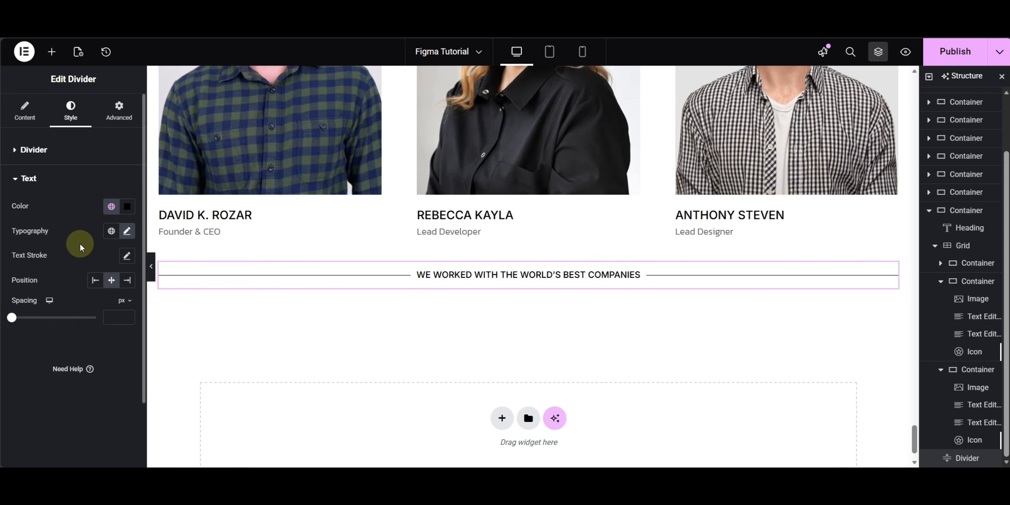
Step: Set the divider's gap to 5 and its width to 90%
{"action": "left_click", "coordinate": [38, 151]}
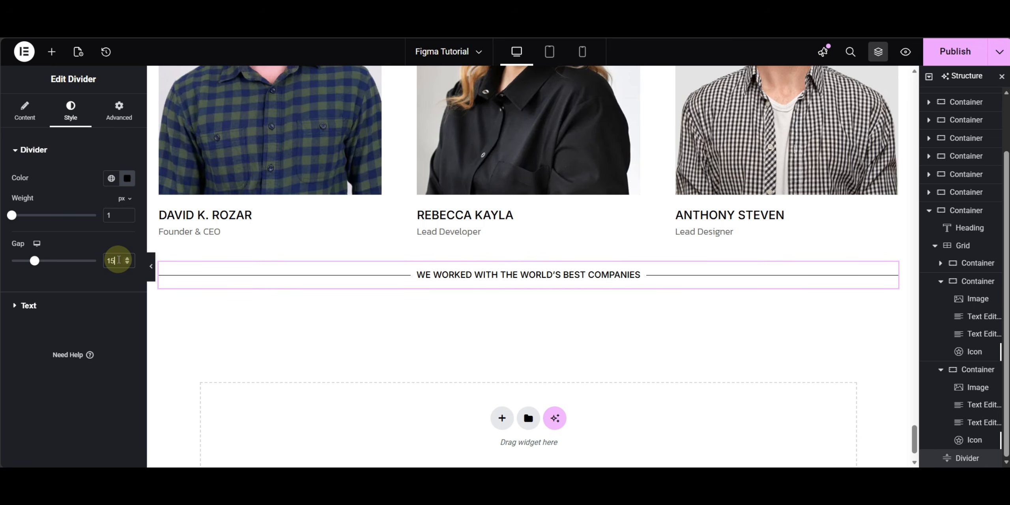
{"action": "key", "text": "BackSpace"}
{"action": "key", "text": "BackSpace"}
{"action": "type", "text": "5"}
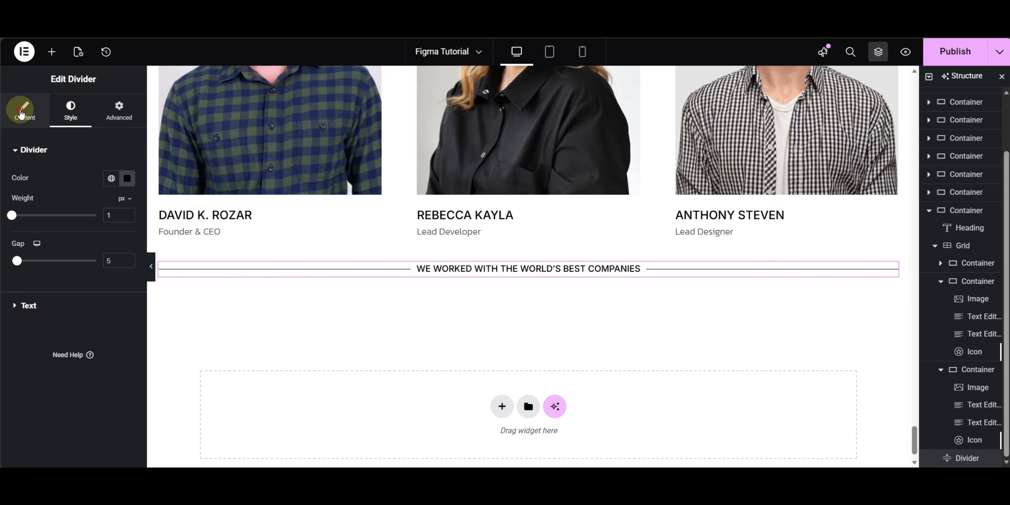
{"action": "left_click", "coordinate": [24, 110]}
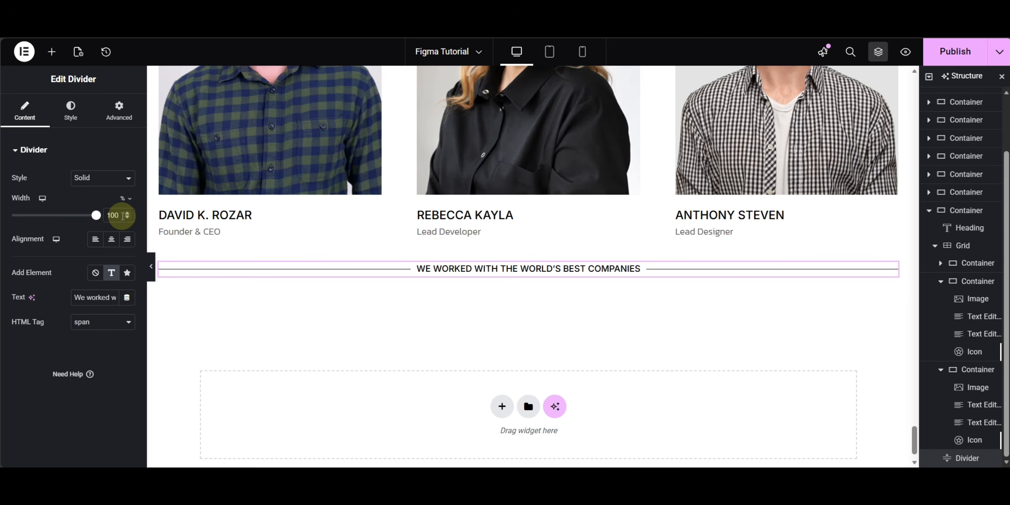
{"action": "left_click_drag", "start_coordinate": [122, 215], "coordinate": [92, 215]}
{"action": "type", "text": "90"}
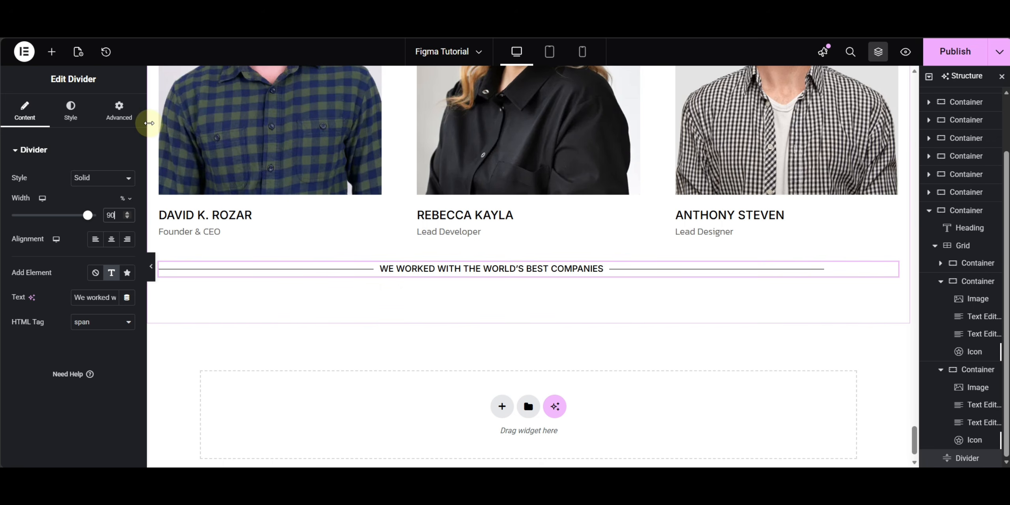
Step: Give the divider a top margin of 50 px, leaving the other sides at 0
{"action": "left_click", "coordinate": [119, 113]}
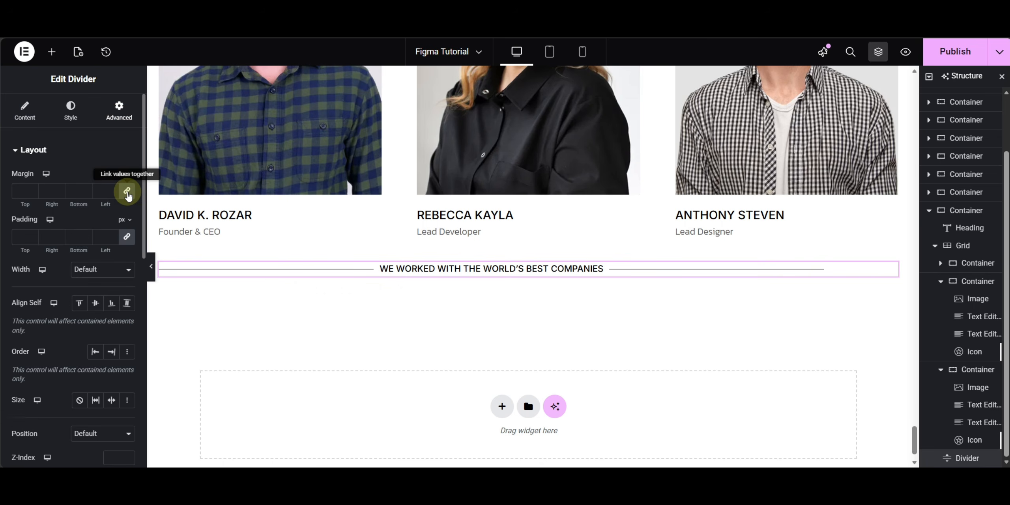
{"action": "left_click", "coordinate": [28, 191]}
{"action": "type", "text": "05"}
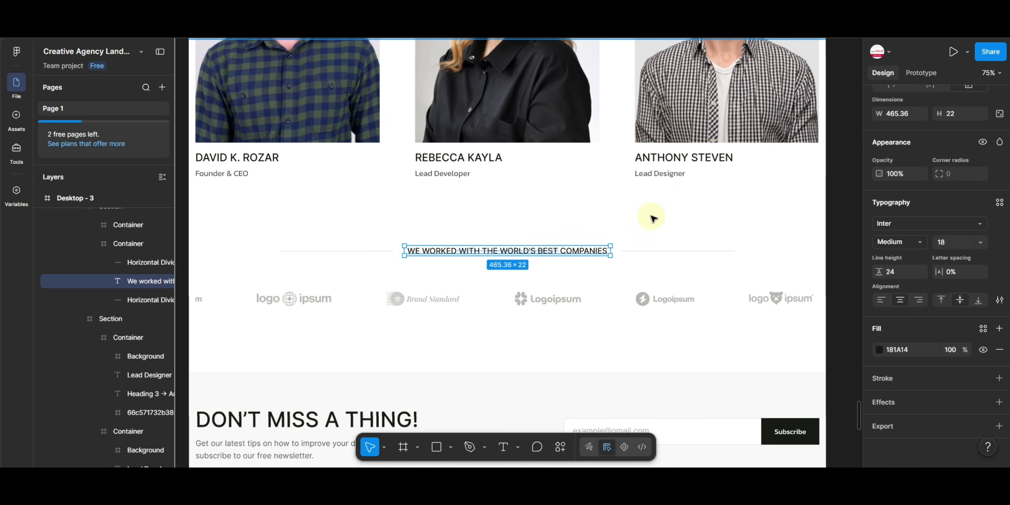
Step: Copy the companies text's fill 181A14 from the Figma design and apply it as the divider's text color
{"action": "left_click", "coordinate": [899, 351]}
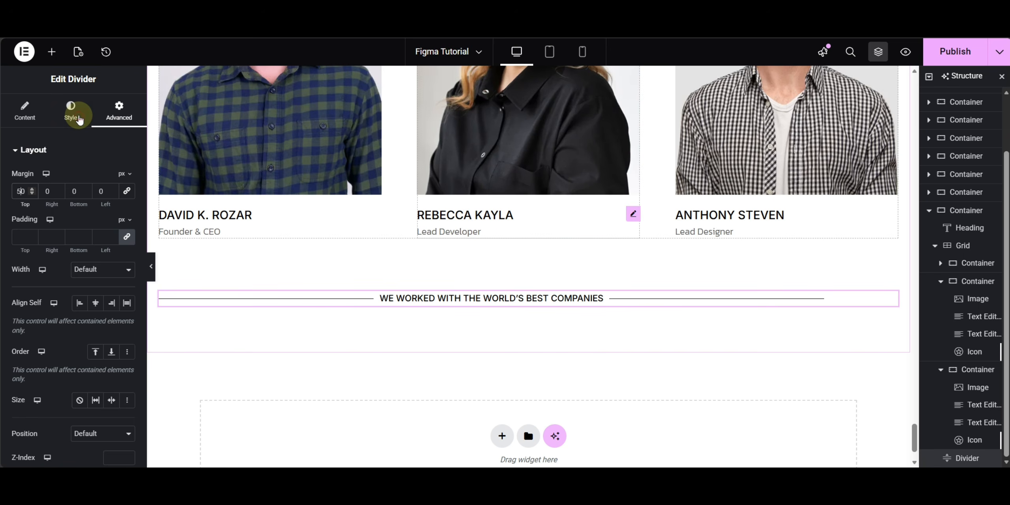
{"action": "left_click", "coordinate": [74, 115]}
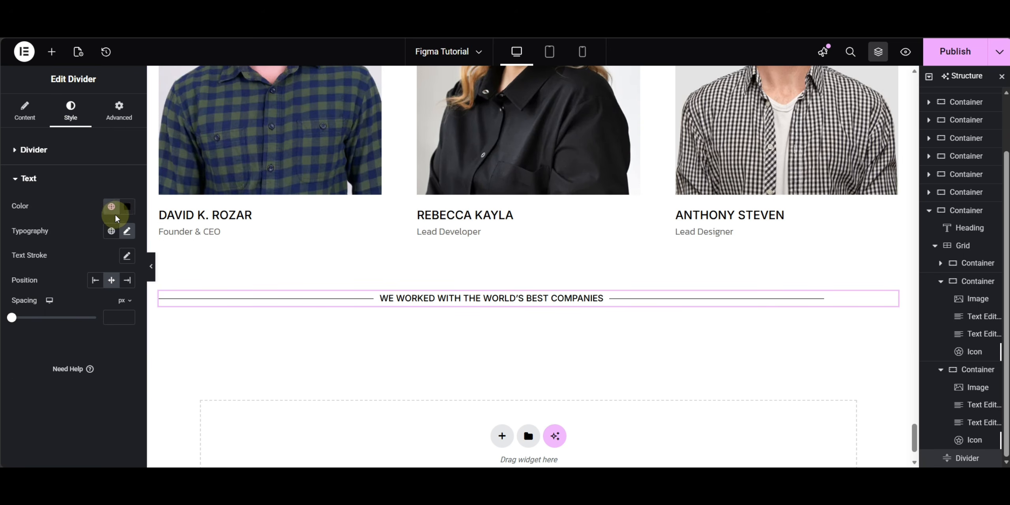
{"action": "left_click", "coordinate": [127, 206]}
{"action": "left_click", "coordinate": [60, 340]}
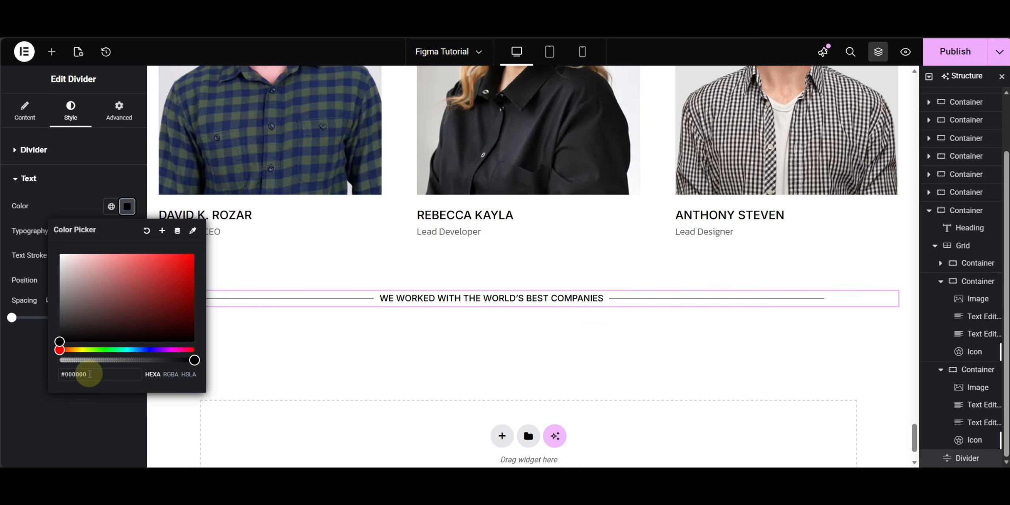
{"action": "left_click", "coordinate": [18, 361]}
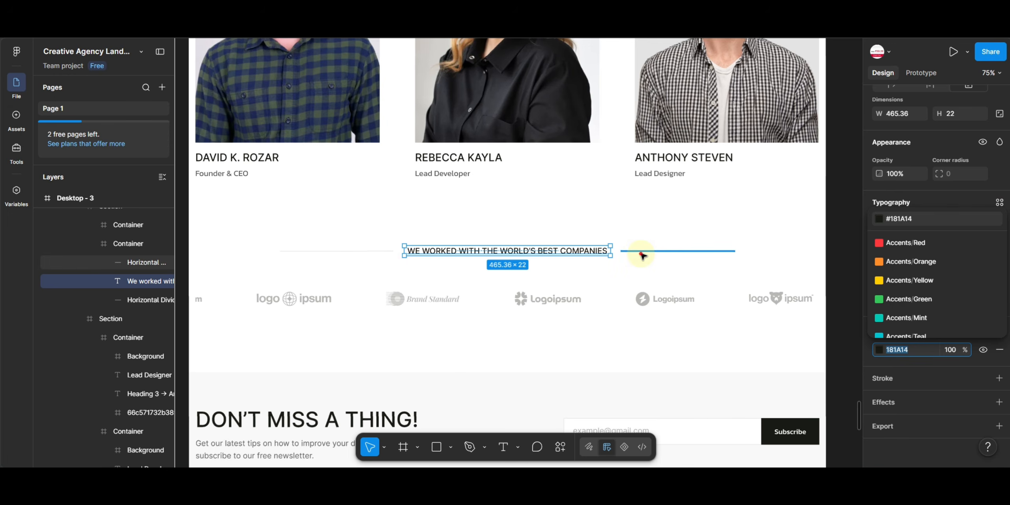
Step: Copy the horizontal line's color D9D9D9 from the Figma design and apply it as the divider's line color
{"action": "left_click", "coordinate": [642, 253]}
{"action": "left_click", "coordinate": [901, 350]}
{"action": "key", "text": "ctrl+c"}
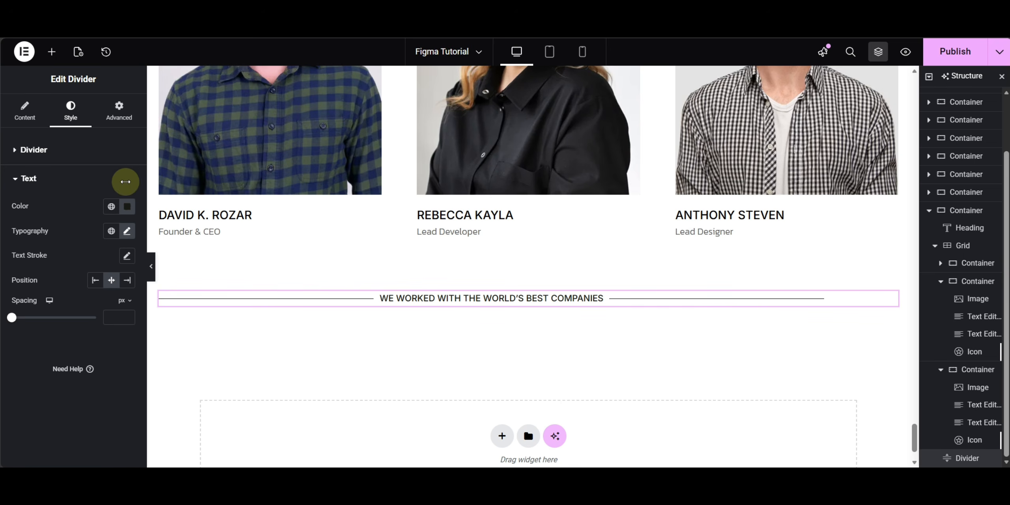
{"action": "left_click", "coordinate": [73, 150]}
{"action": "left_click", "coordinate": [126, 178]}
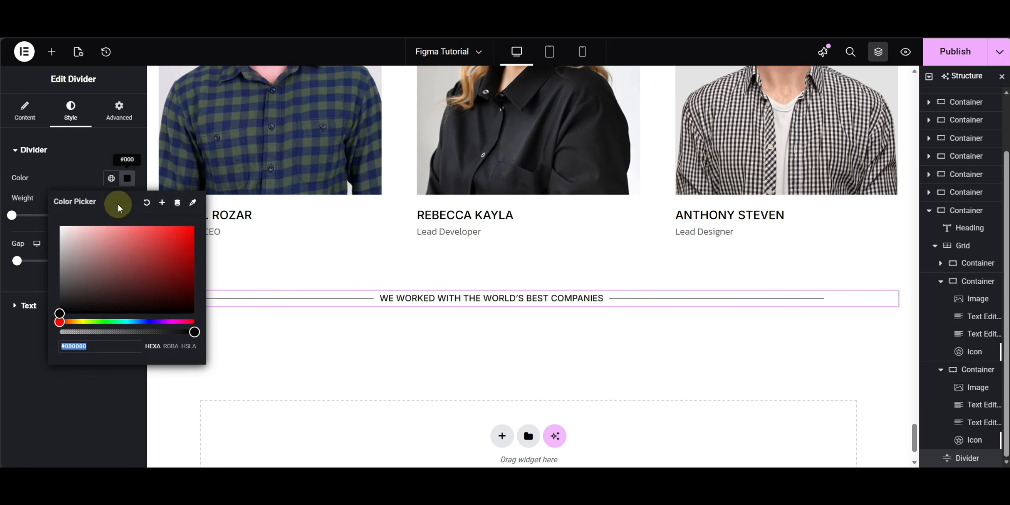
{"action": "left_click", "coordinate": [94, 349]}
{"action": "key", "text": "ctrl+v"}
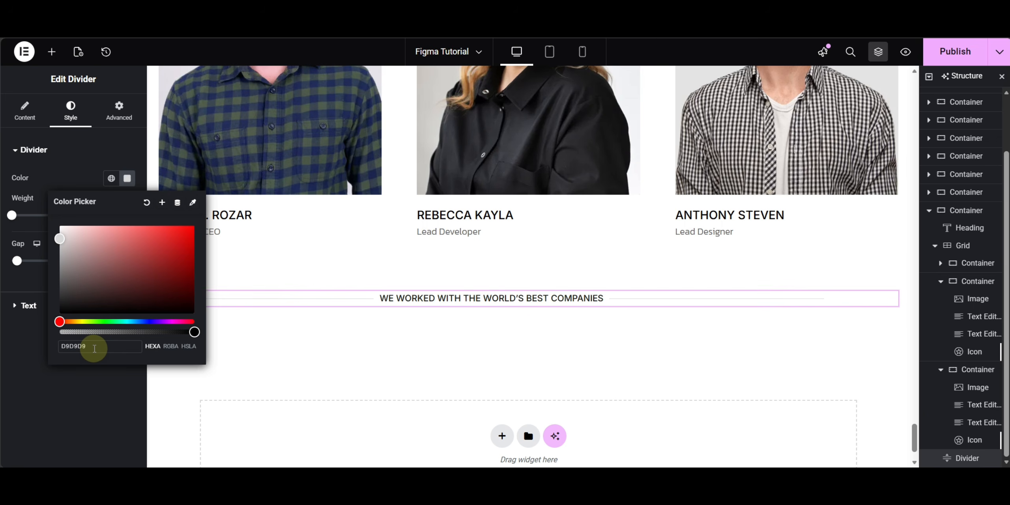
{"action": "left_click", "coordinate": [57, 403]}
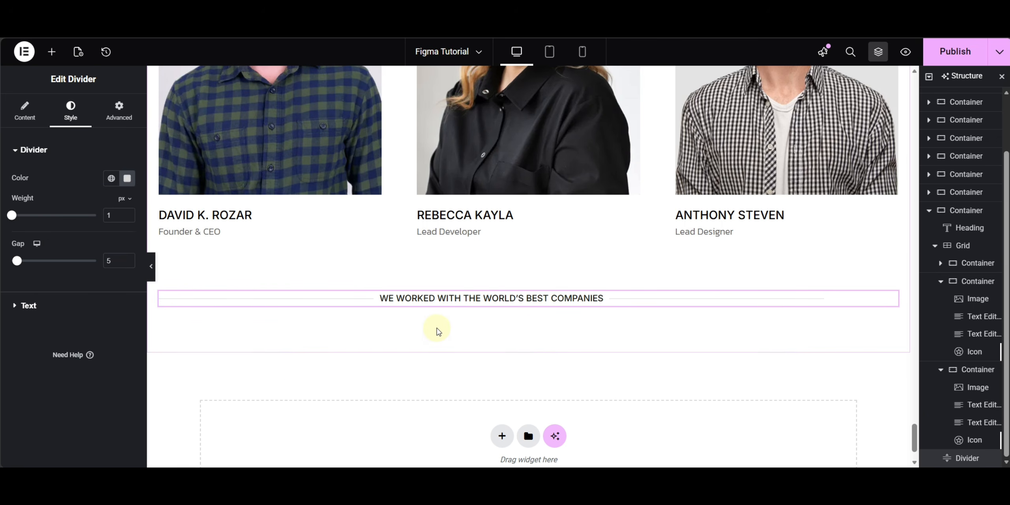
Step: Preview the section, then center-align the items of the team section's outer container and set the divider's alignment to center
{"action": "left_click", "coordinate": [25, 111]}
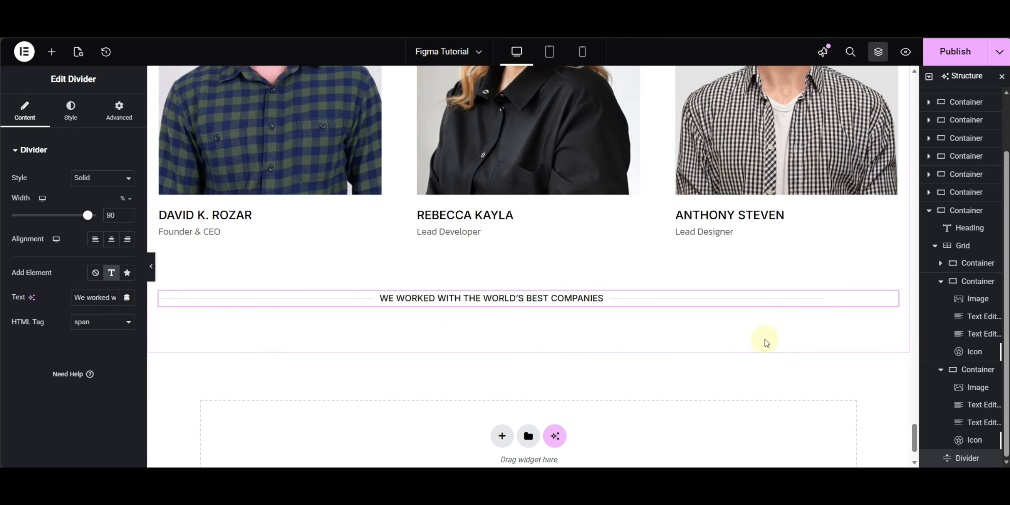
{"action": "left_click", "coordinate": [152, 269]}
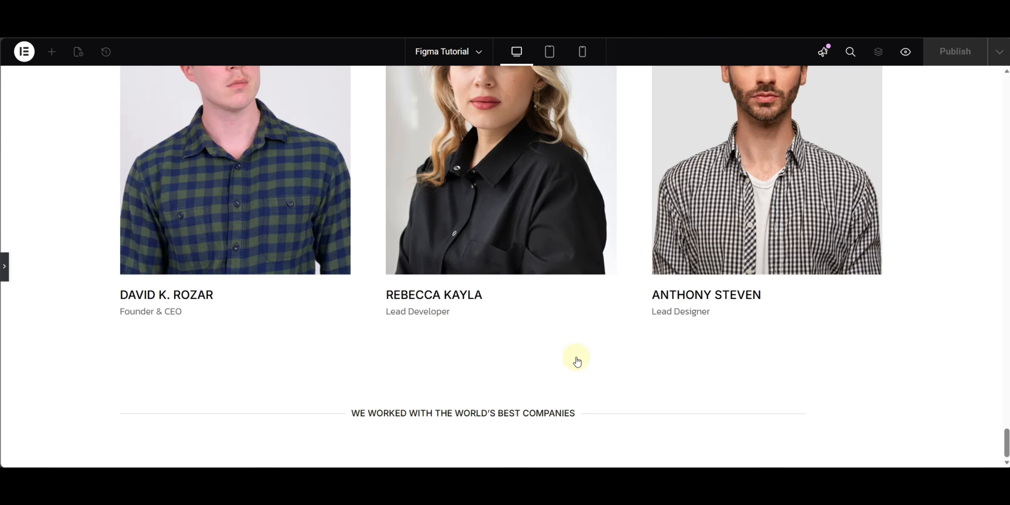
{"action": "key", "text": "ctrl+p"}
{"action": "scroll", "coordinate": [604, 277], "scroll_direction": "up", "scroll_amount": 8}
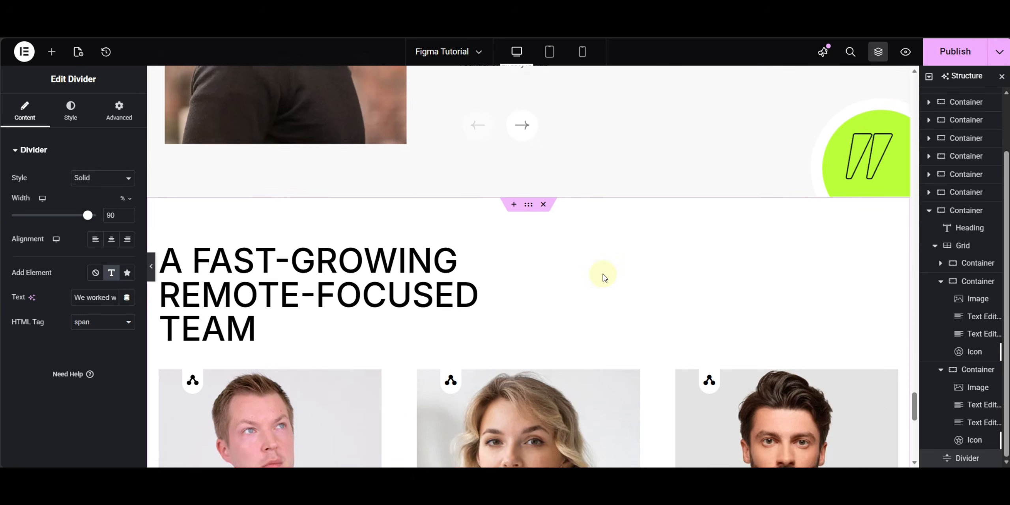
{"action": "left_click", "coordinate": [530, 221]}
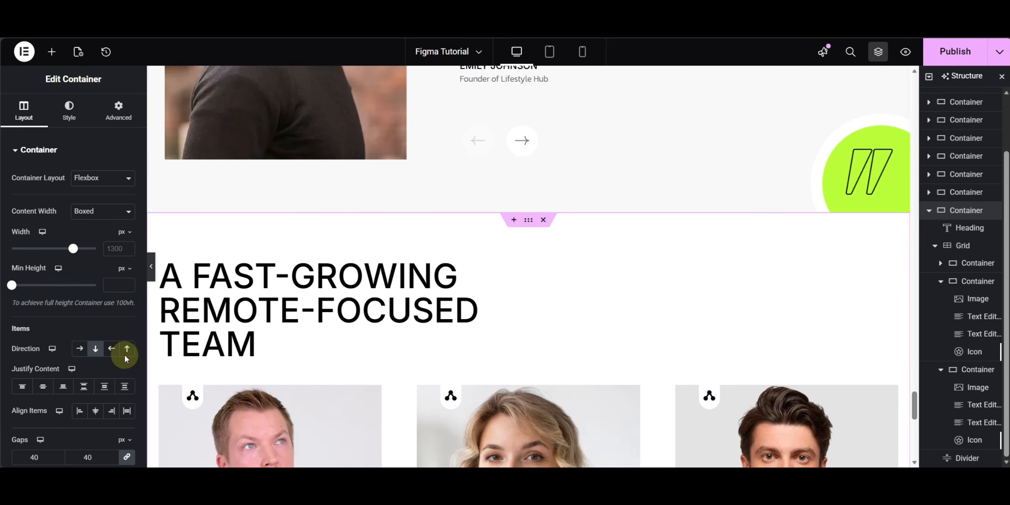
{"action": "scroll", "coordinate": [467, 343], "scroll_direction": "down", "scroll_amount": 10}
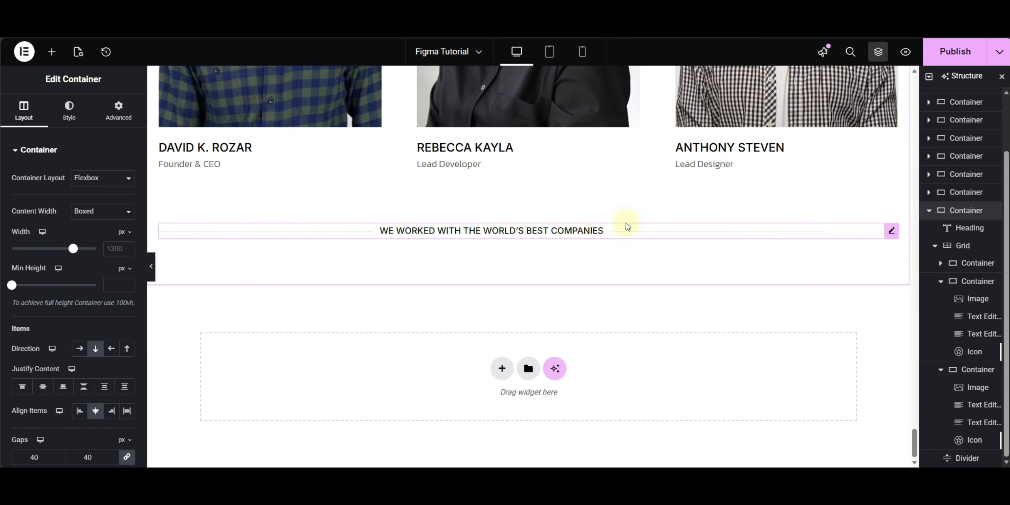
{"action": "left_click", "coordinate": [892, 230]}
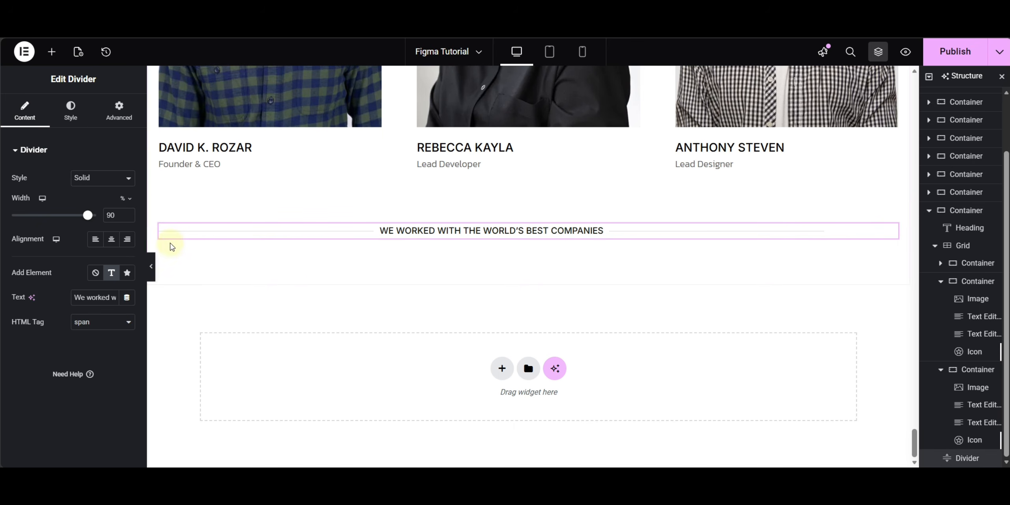
{"action": "left_click", "coordinate": [112, 239]}
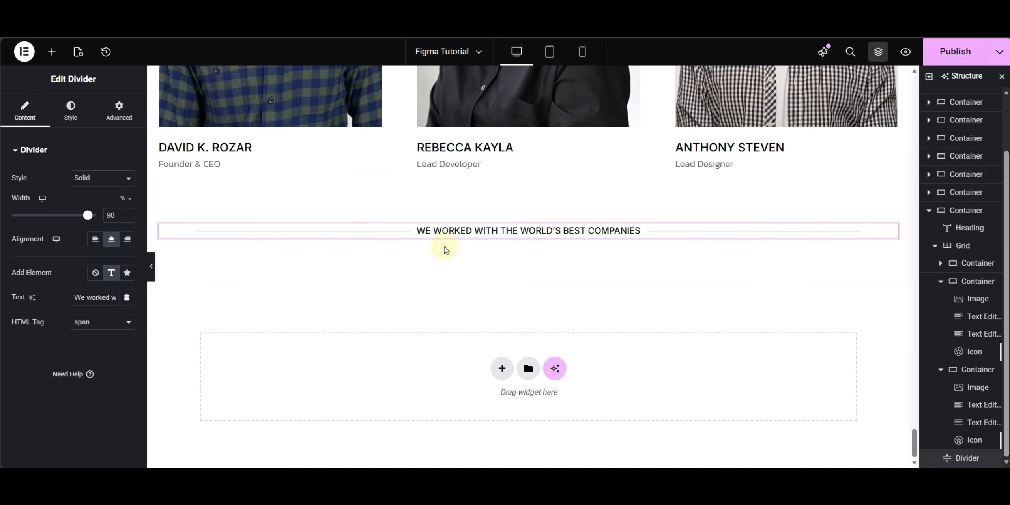
Step: Find the Image Carousel widget and add it to the team section's container below the divider
{"action": "left_click", "coordinate": [51, 51]}
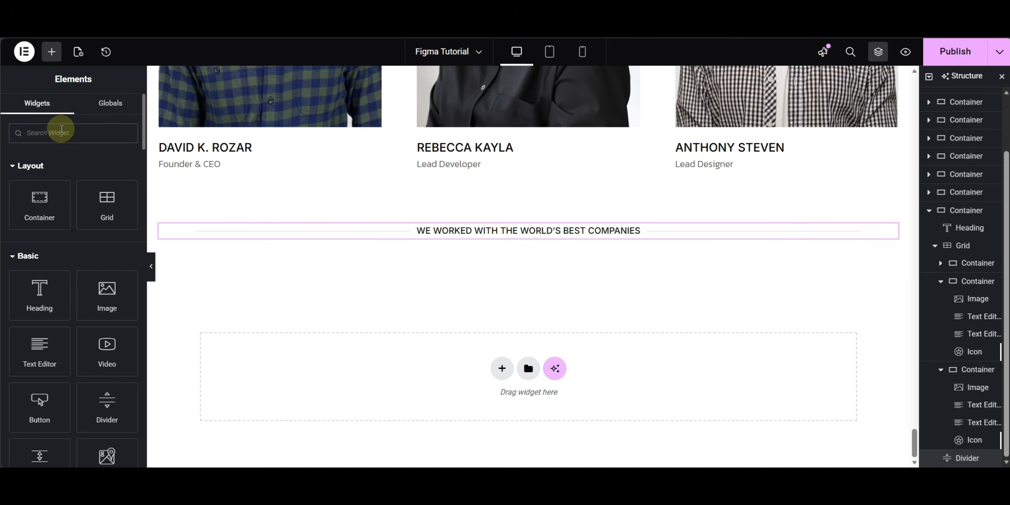
{"action": "type", "text": "image ca"}
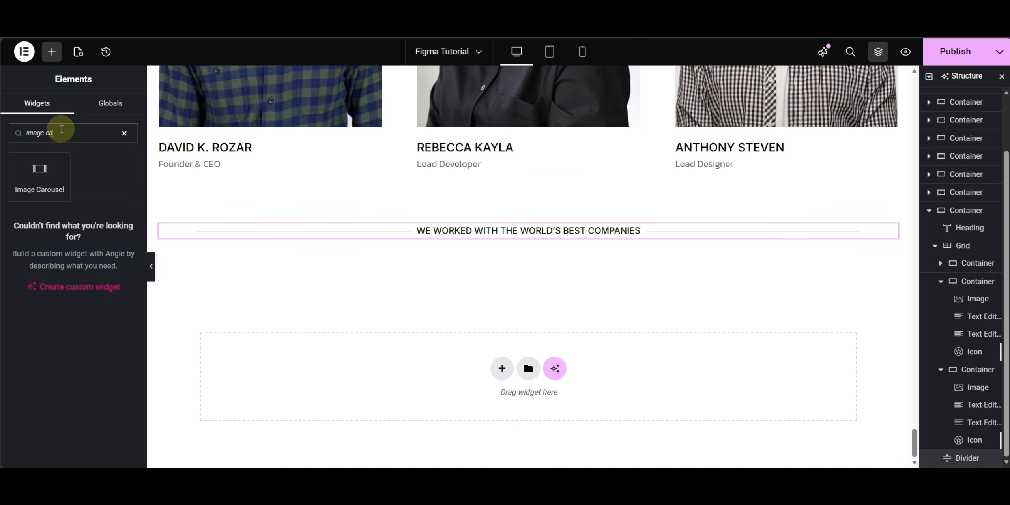
{"action": "left_click_drag", "start_coordinate": [41, 187], "coordinate": [193, 276]}
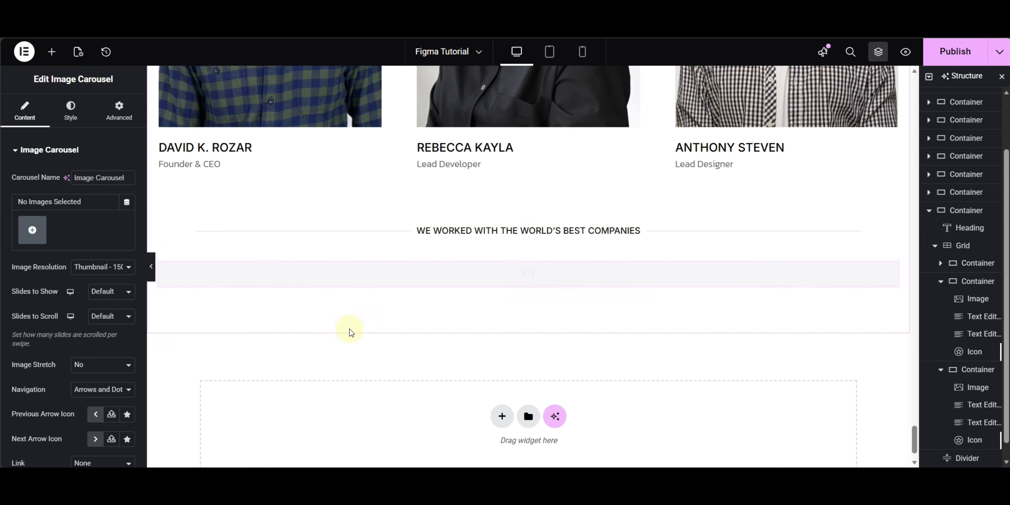
Step: Fill the image carousel with the logo images asset18, asset17, asset16, asset15, asset14 and asset19 from the media library
{"action": "left_click", "coordinate": [34, 233]}
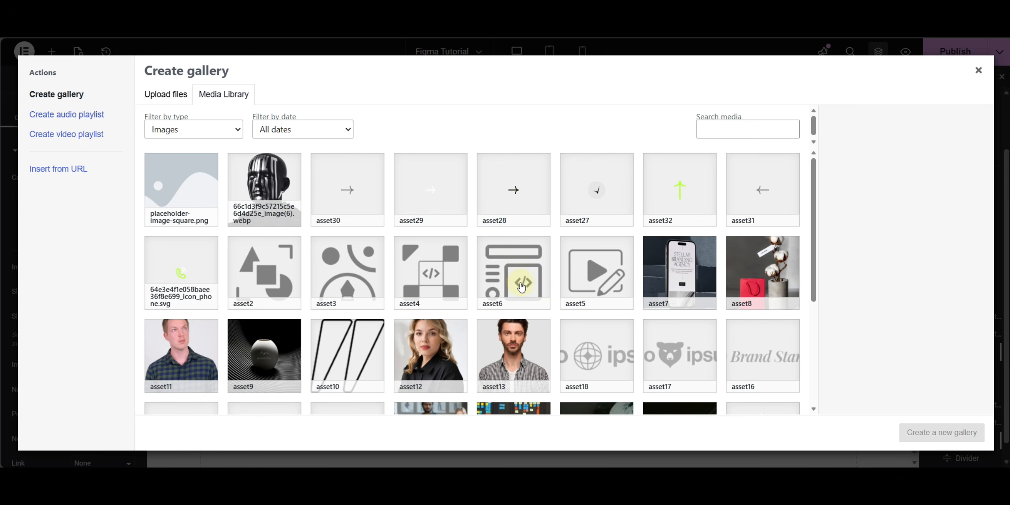
{"action": "left_click", "coordinate": [578, 349]}
{"action": "left_click", "coordinate": [699, 355]}
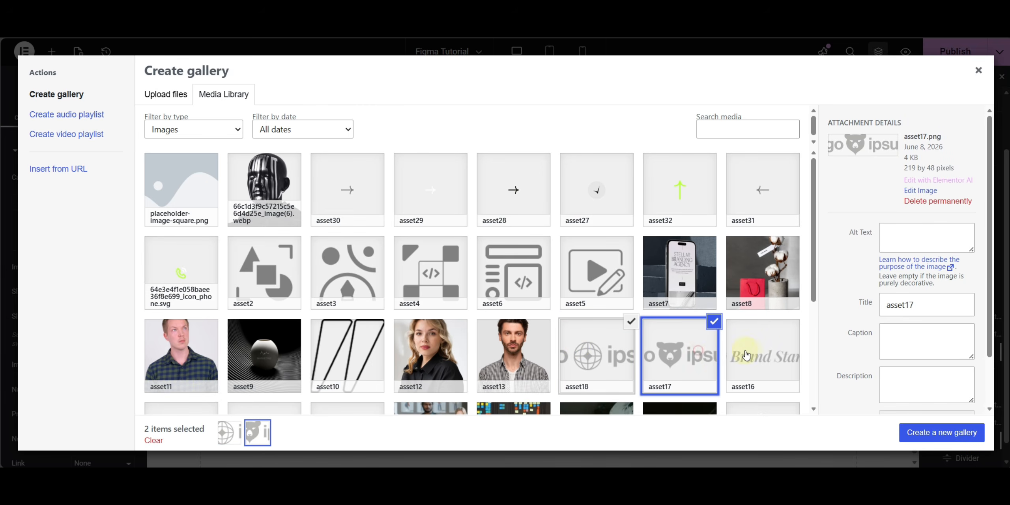
{"action": "left_click", "coordinate": [762, 357]}
{"action": "scroll", "coordinate": [337, 255], "scroll_direction": "down", "scroll_amount": 5}
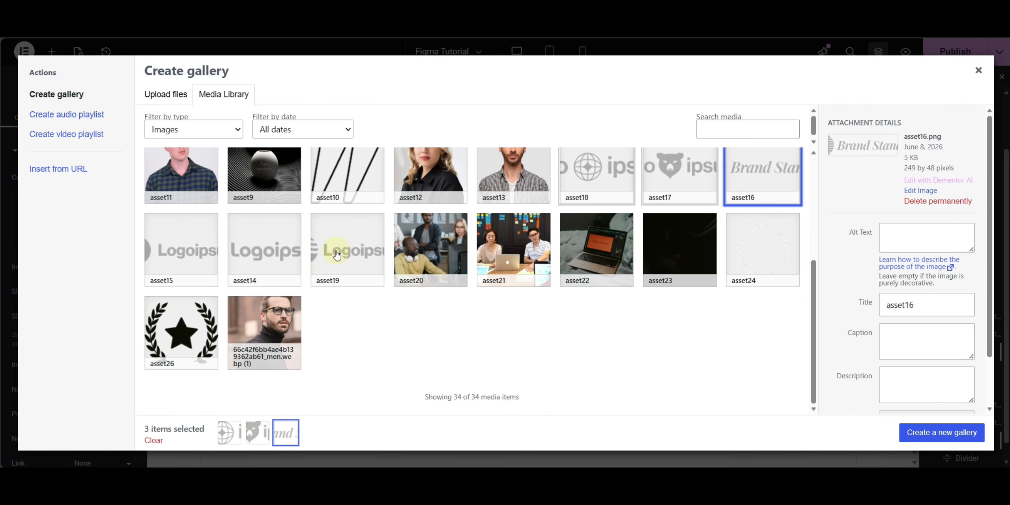
{"action": "left_click", "coordinate": [196, 244]}
{"action": "left_click", "coordinate": [250, 253]}
{"action": "left_click", "coordinate": [337, 252]}
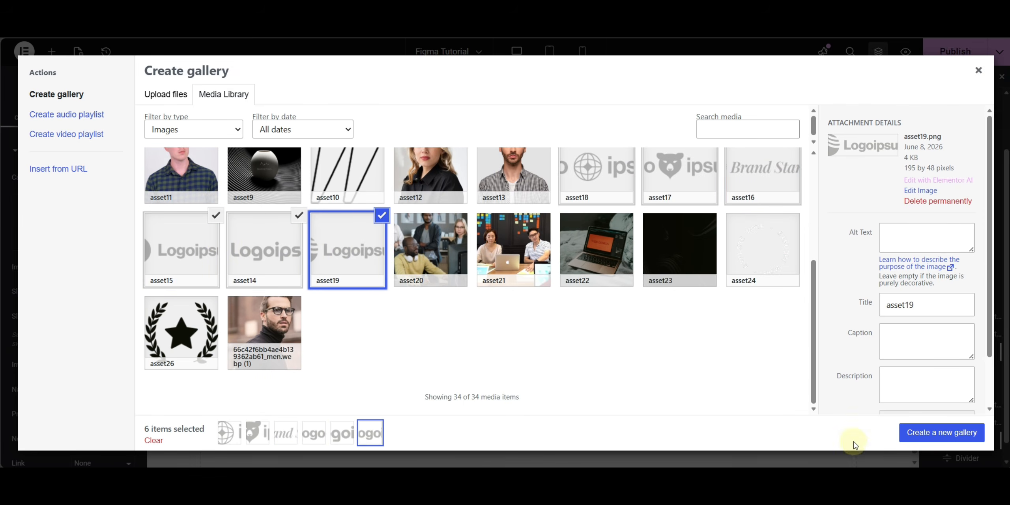
{"action": "left_click", "coordinate": [923, 433]}
{"action": "left_click", "coordinate": [956, 434]}
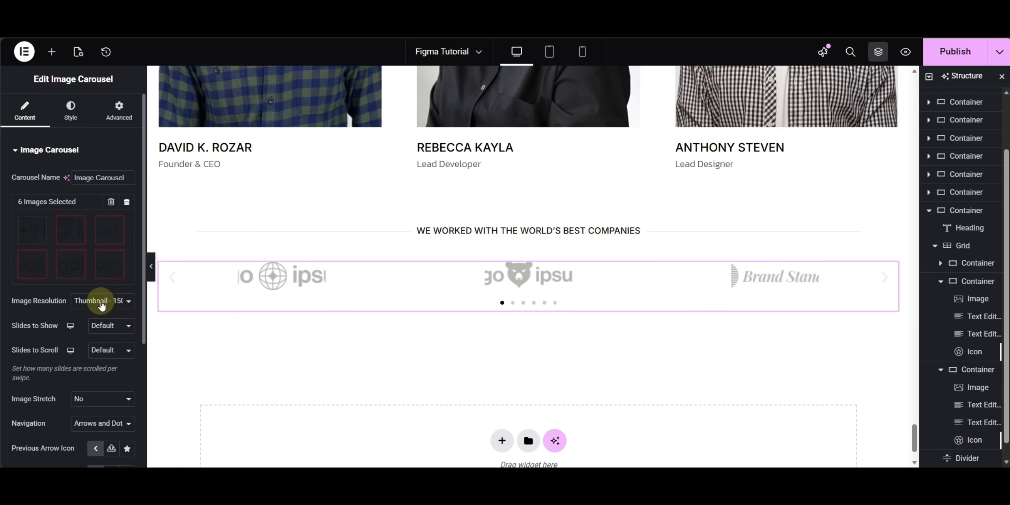
Step: Set the carousel's image resolution to Full and show 5 slides at once
{"action": "left_click", "coordinate": [118, 301]}
{"action": "left_click", "coordinate": [81, 404]}
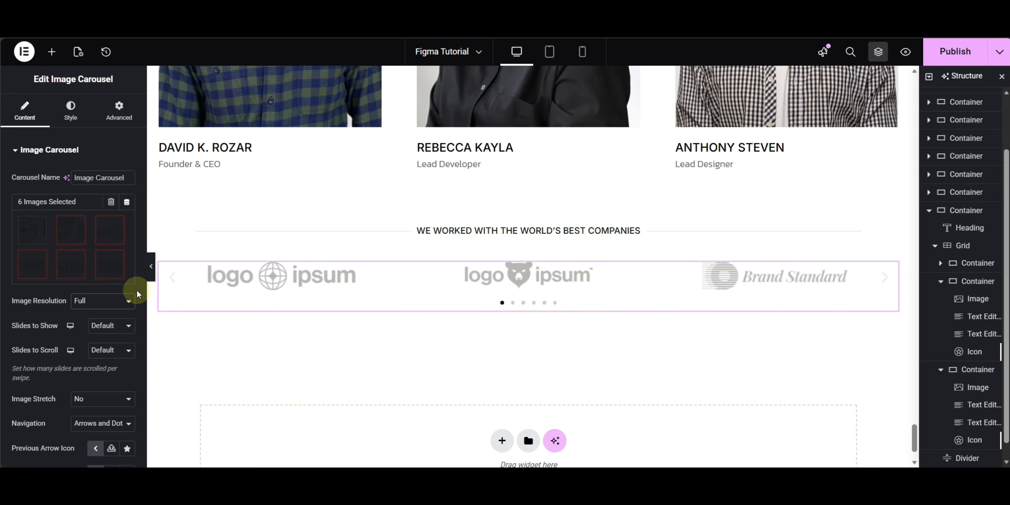
{"action": "left_click", "coordinate": [110, 330]}
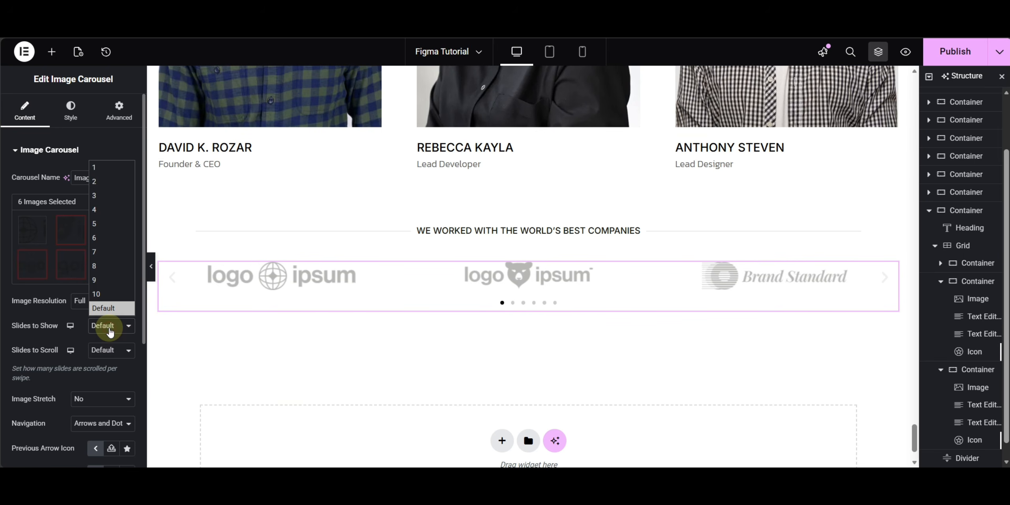
{"action": "left_click", "coordinate": [105, 219]}
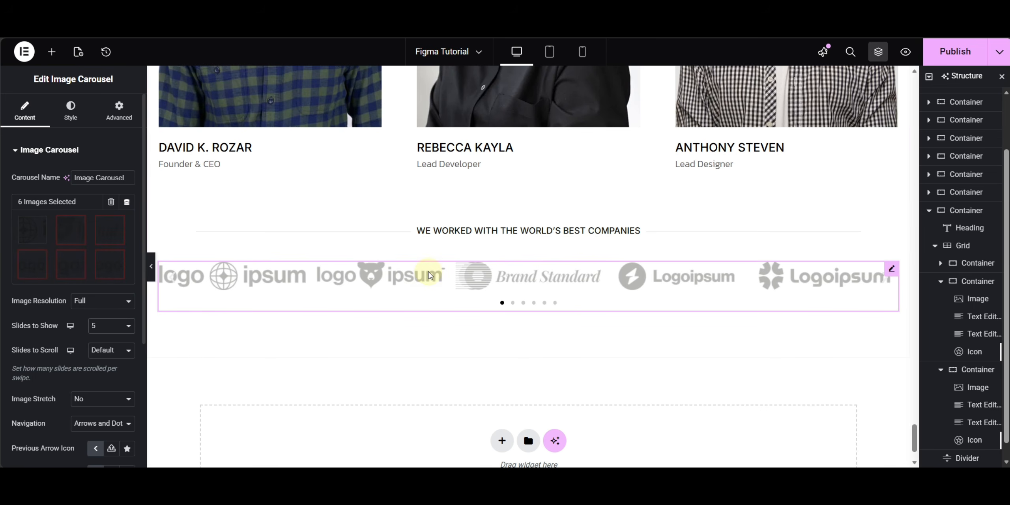
Step: Remove the logo carousel's arrows and dots by setting its navigation to None
{"action": "left_click", "coordinate": [68, 114]}
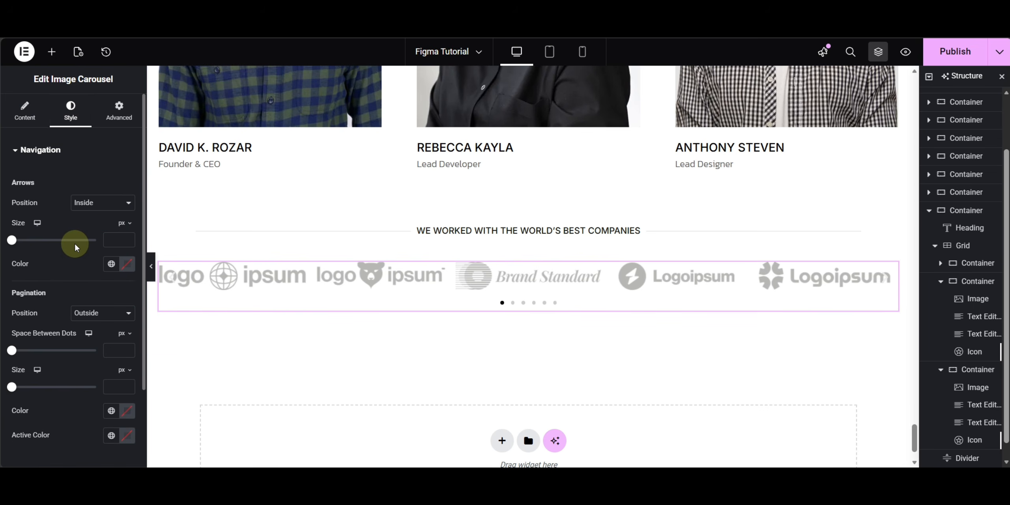
{"action": "left_click", "coordinate": [25, 111]}
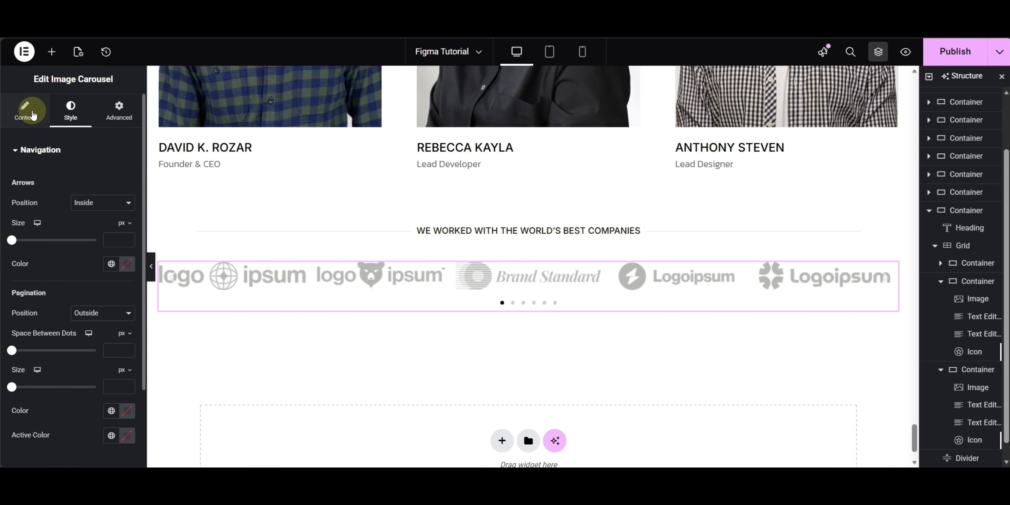
{"action": "scroll", "coordinate": [51, 314], "scroll_direction": "down", "scroll_amount": 3}
{"action": "scroll", "coordinate": [50, 314], "scroll_direction": "down", "scroll_amount": 2}
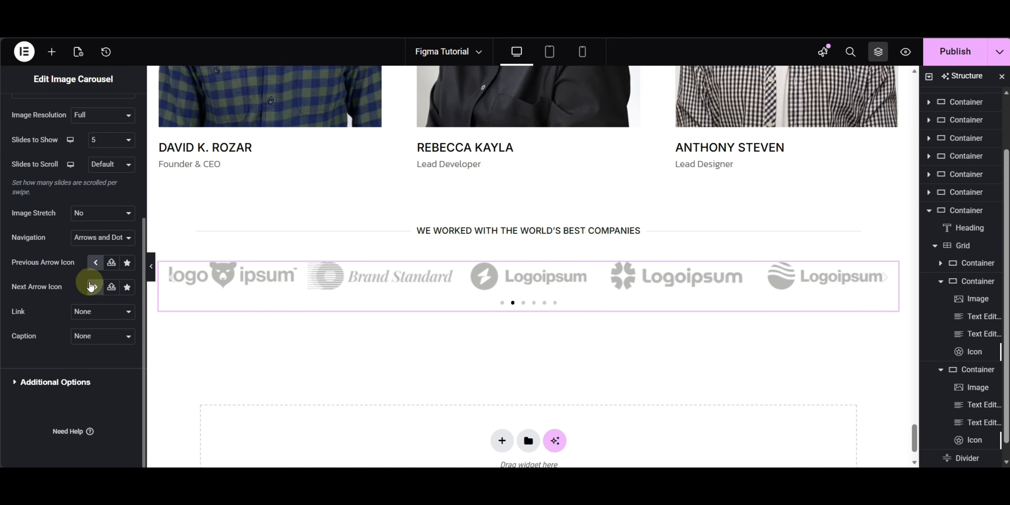
{"action": "left_click", "coordinate": [95, 238]}
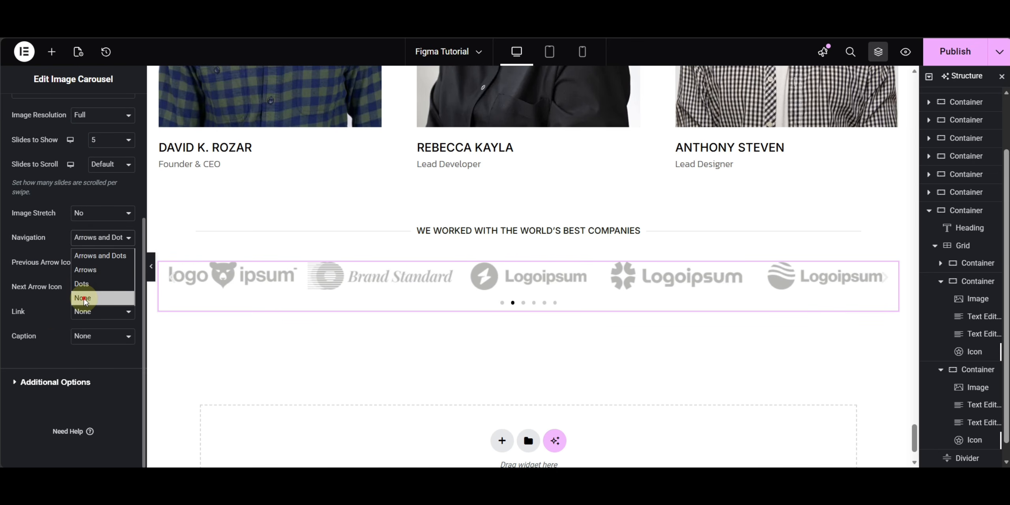
{"action": "left_click", "coordinate": [83, 298]}
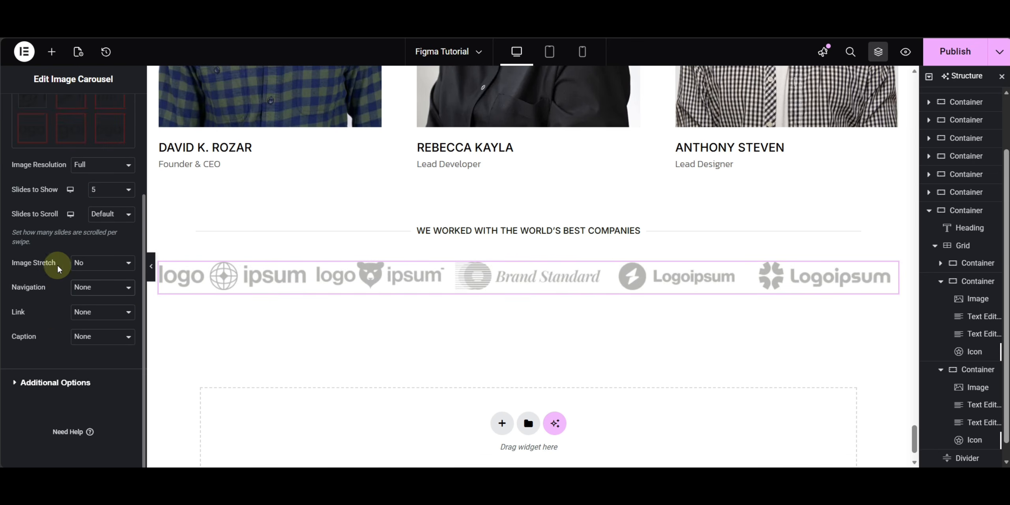
Step: Give the carousel images a custom spacing of 100 and align them vertically to the center
{"action": "scroll", "coordinate": [89, 193], "scroll_direction": "up", "scroll_amount": 1}
{"action": "scroll", "coordinate": [75, 119], "scroll_direction": "up", "scroll_amount": 5}
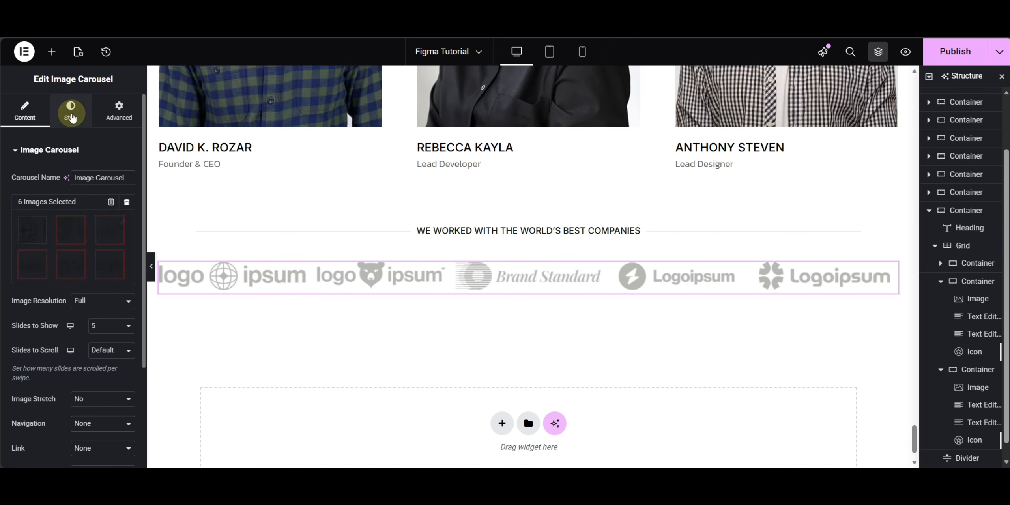
{"action": "left_click", "coordinate": [71, 111]}
{"action": "left_click", "coordinate": [94, 203]}
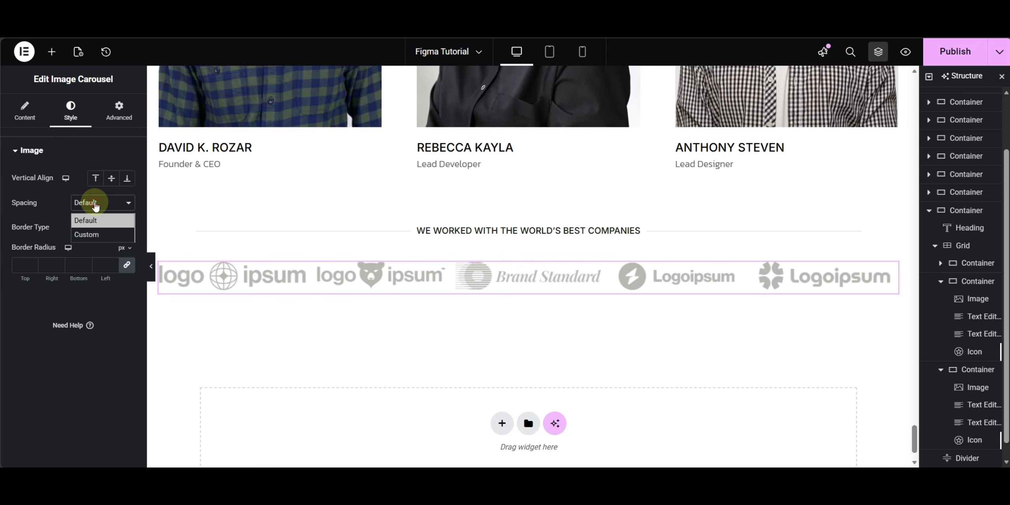
{"action": "left_click", "coordinate": [94, 234]}
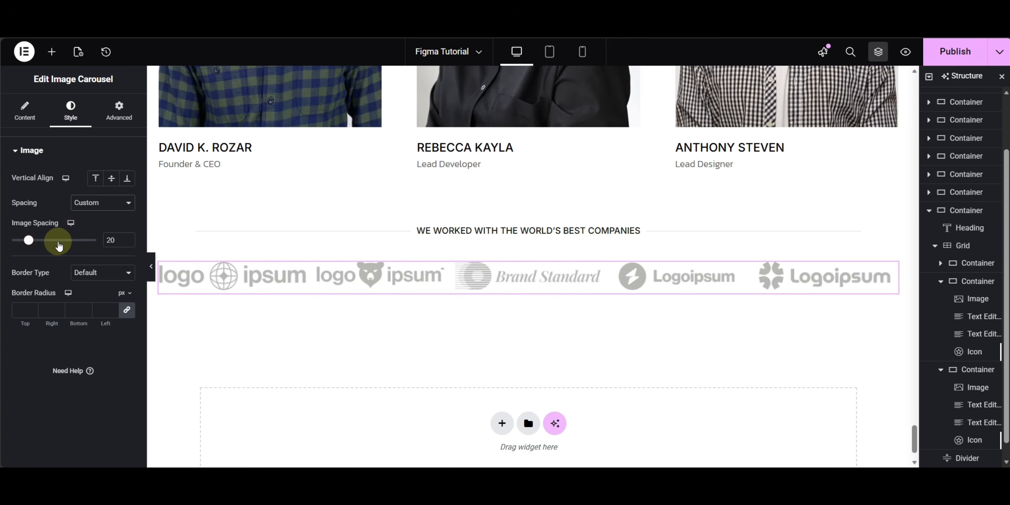
{"action": "left_click_drag", "start_coordinate": [58, 246], "coordinate": [106, 244]}
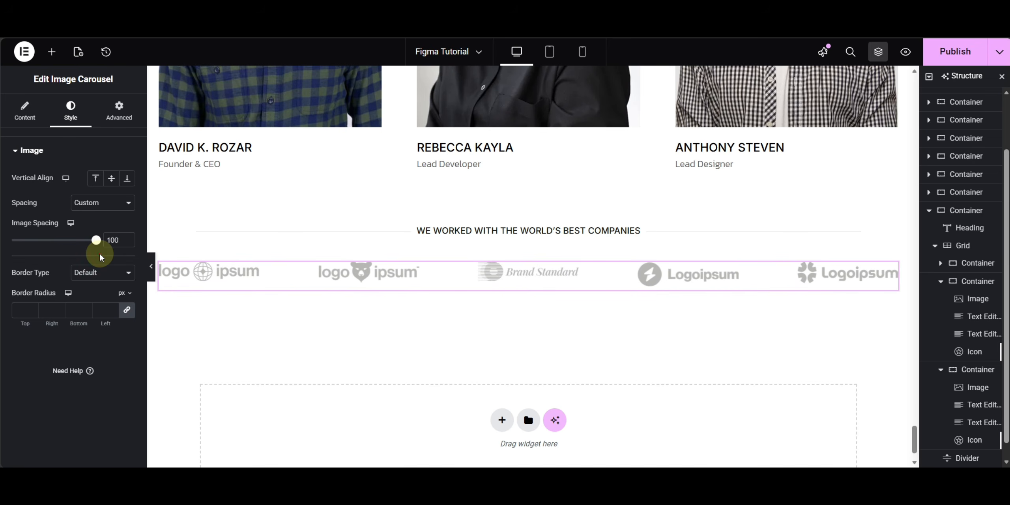
{"action": "left_click", "coordinate": [111, 179]}
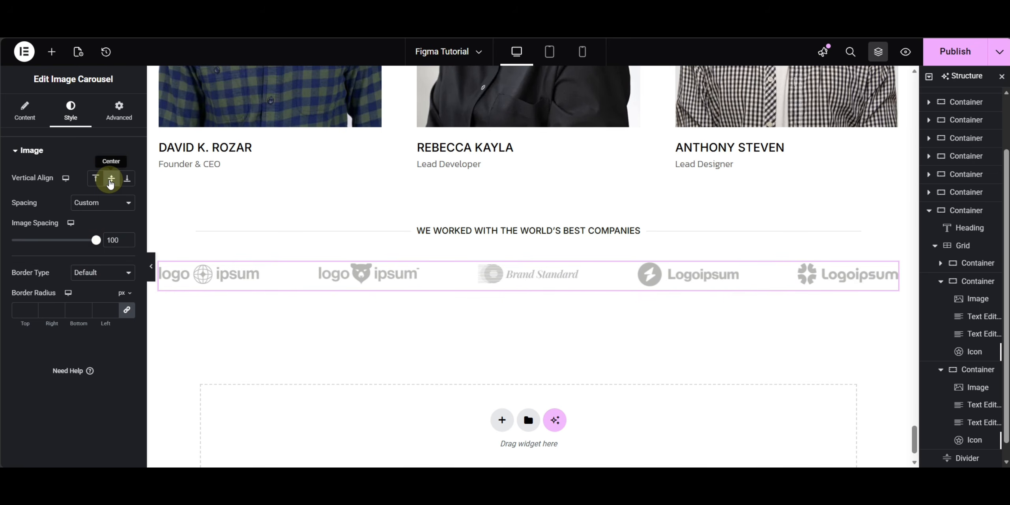
Step: Set the carousel's autoplay speed to 100 and animation speed to 1000, then preview the section without the editing panels
{"action": "left_click", "coordinate": [24, 111]}
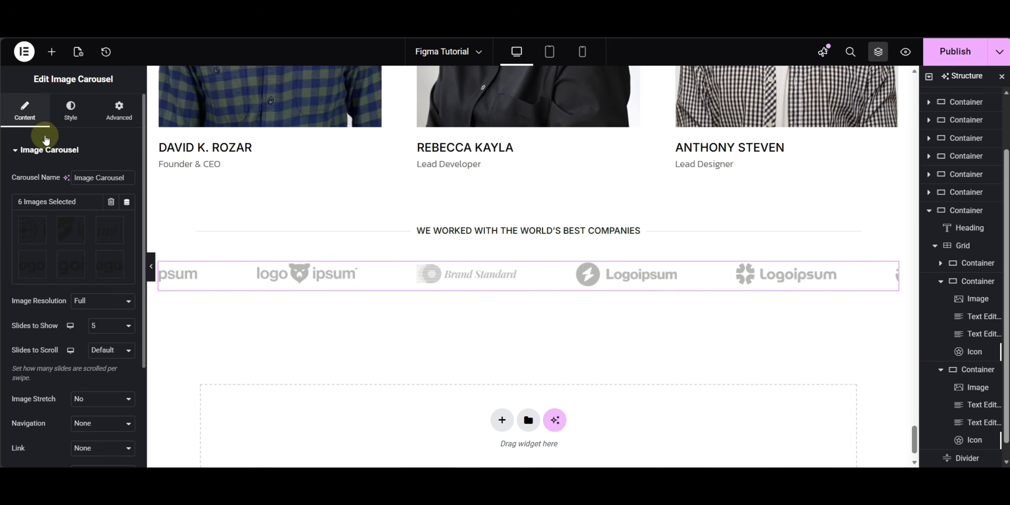
{"action": "scroll", "coordinate": [56, 347], "scroll_direction": "down", "scroll_amount": 3}
{"action": "left_click", "coordinate": [42, 381]}
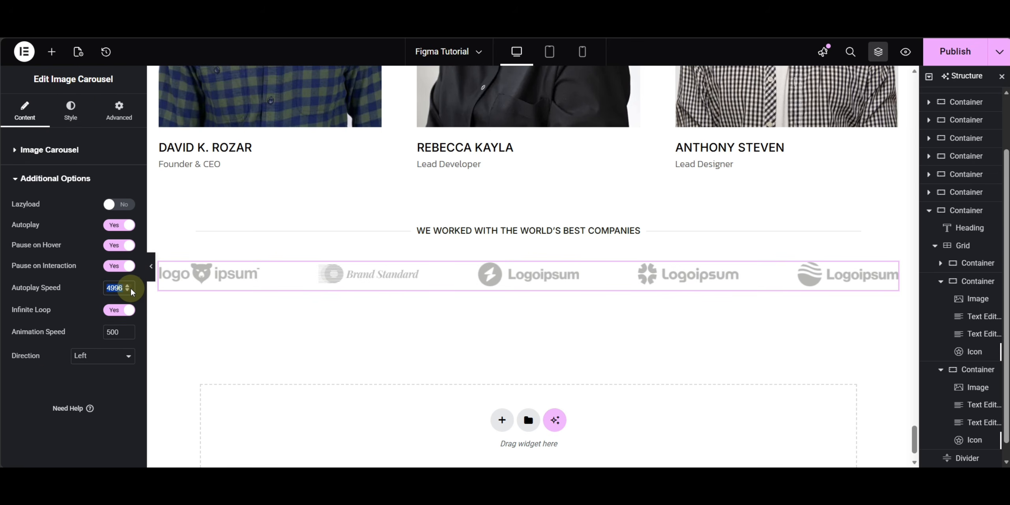
{"action": "type", "text": "100"}
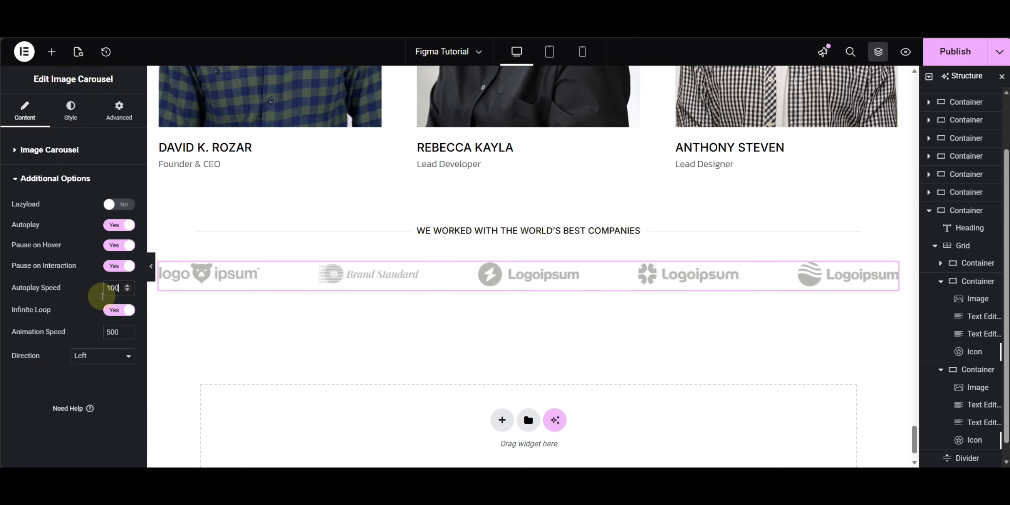
{"action": "double_click", "coordinate": [110, 334]}
{"action": "type", "text": "1000"}
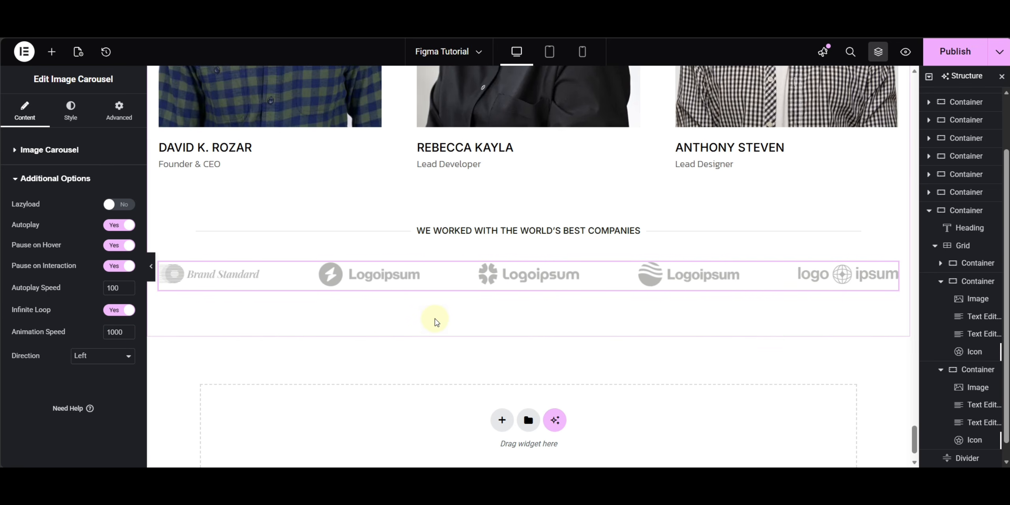
{"action": "left_click", "coordinate": [154, 263]}
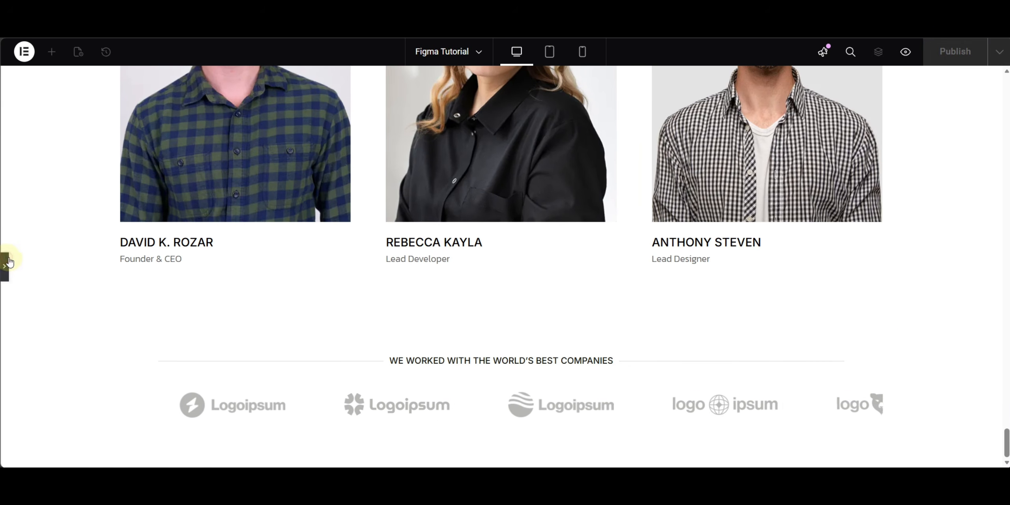
{"action": "key", "text": "ctrl+p"}
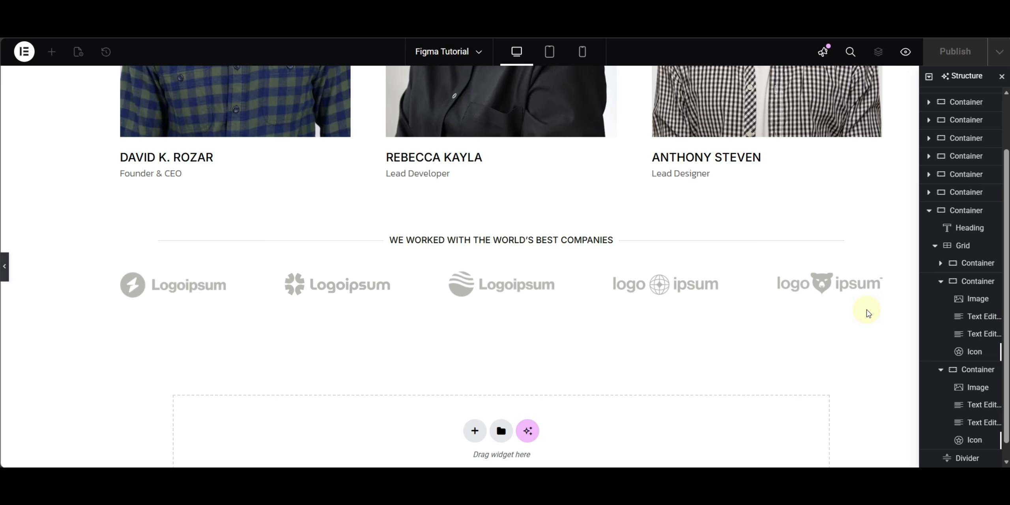
{"action": "scroll", "coordinate": [718, 286], "scroll_direction": "down", "scroll_amount": 1}
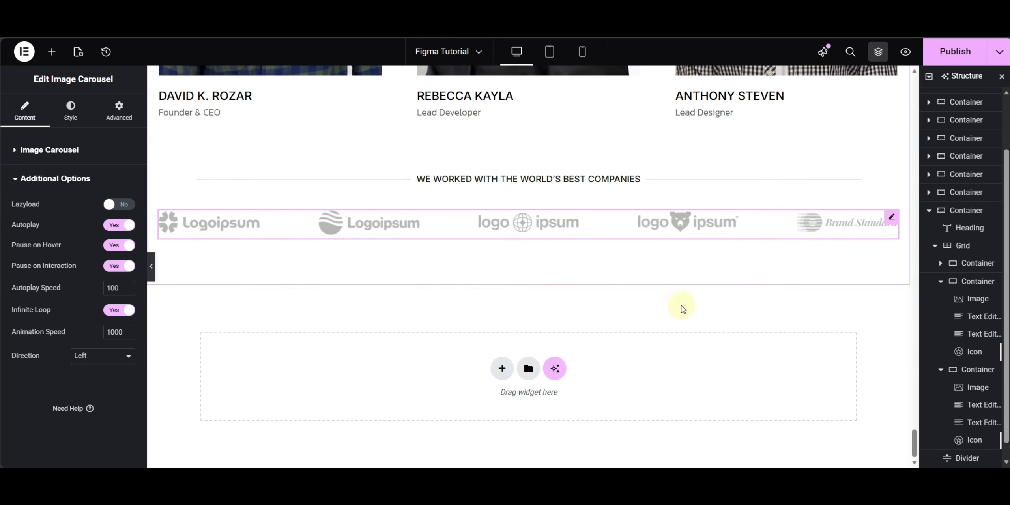
Step: Check the newsletter section in the Figma design, then add a row-direction flexbox container below the team section in Elementor
{"action": "key", "text": "alt+Tab"}
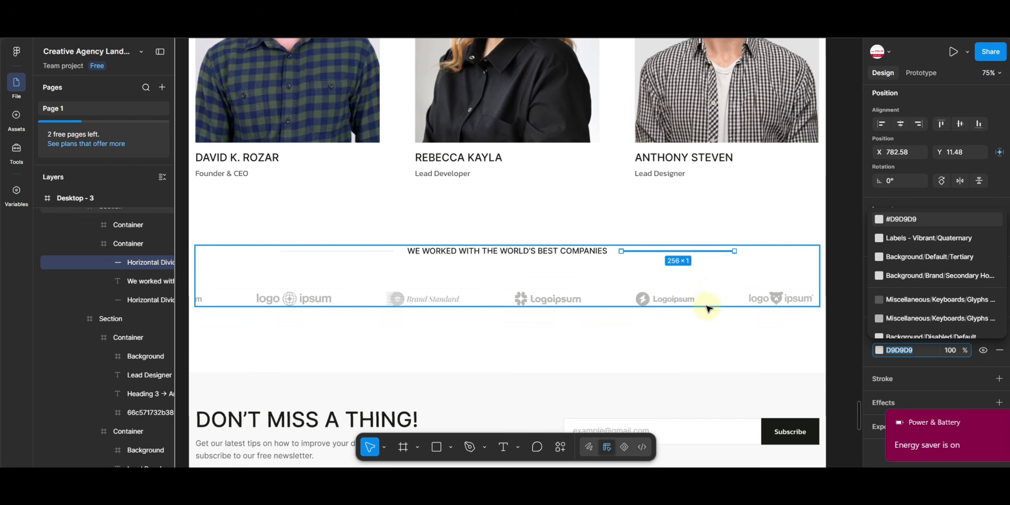
{"action": "scroll", "coordinate": [687, 386], "scroll_direction": "down", "scroll_amount": 5}
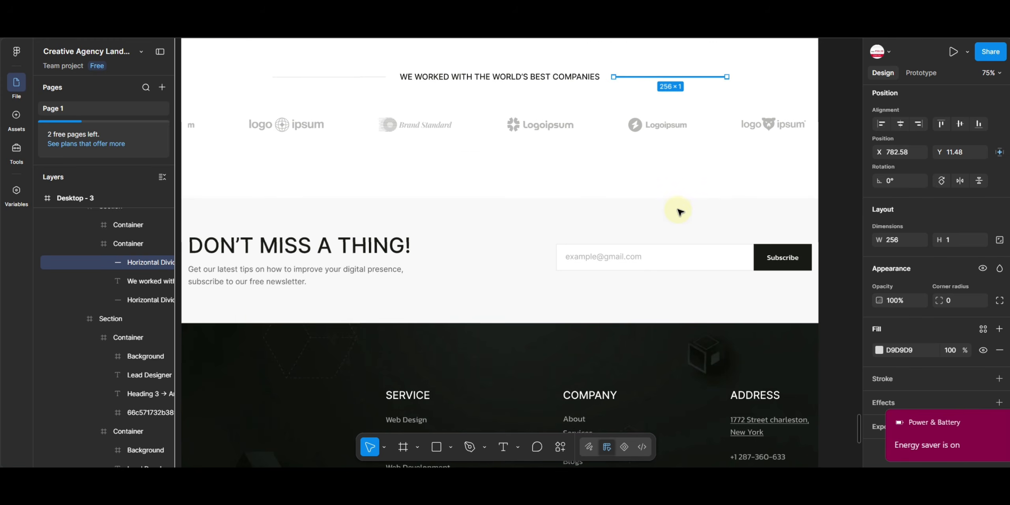
{"action": "scroll", "coordinate": [523, 239], "scroll_direction": "left", "scroll_amount": 2}
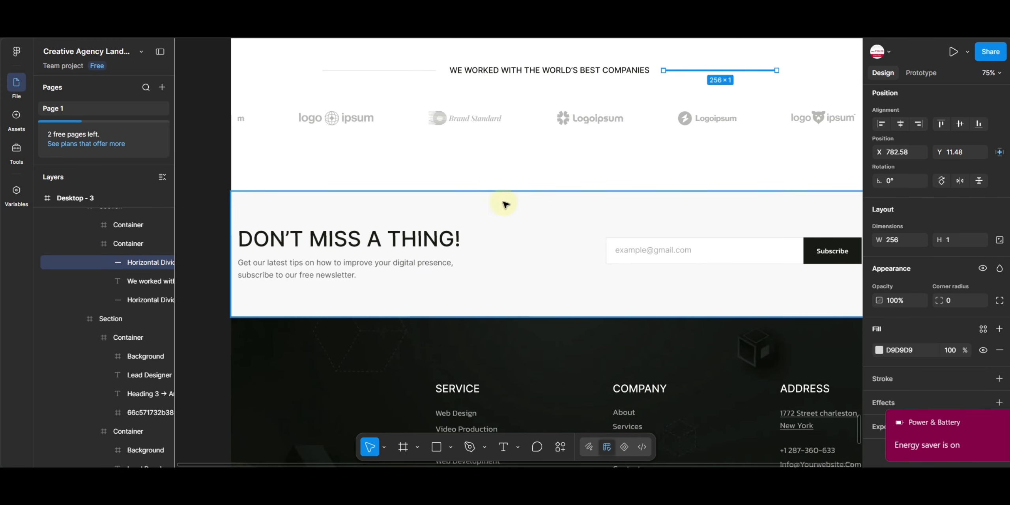
{"action": "key", "text": "alt+Tab"}
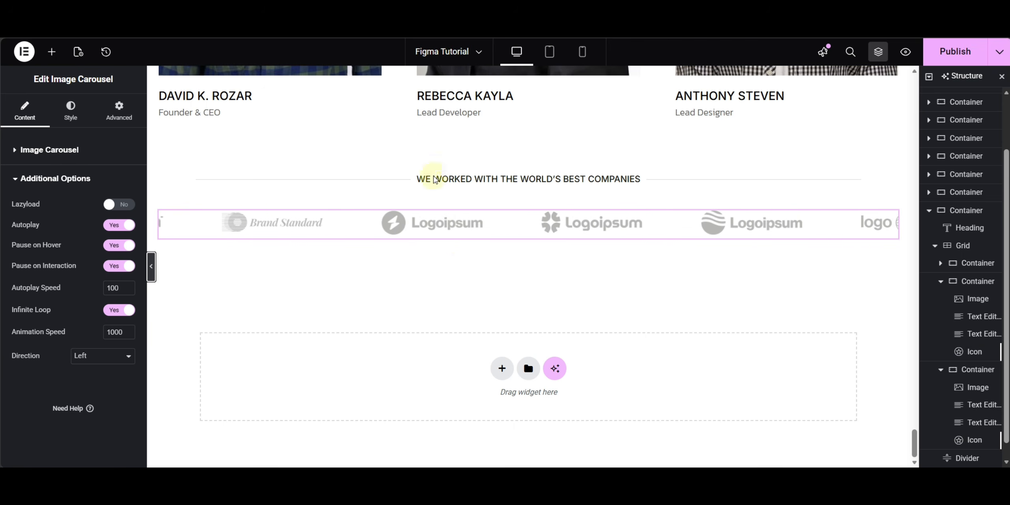
{"action": "left_click", "coordinate": [501, 369]}
{"action": "left_click", "coordinate": [491, 403]}
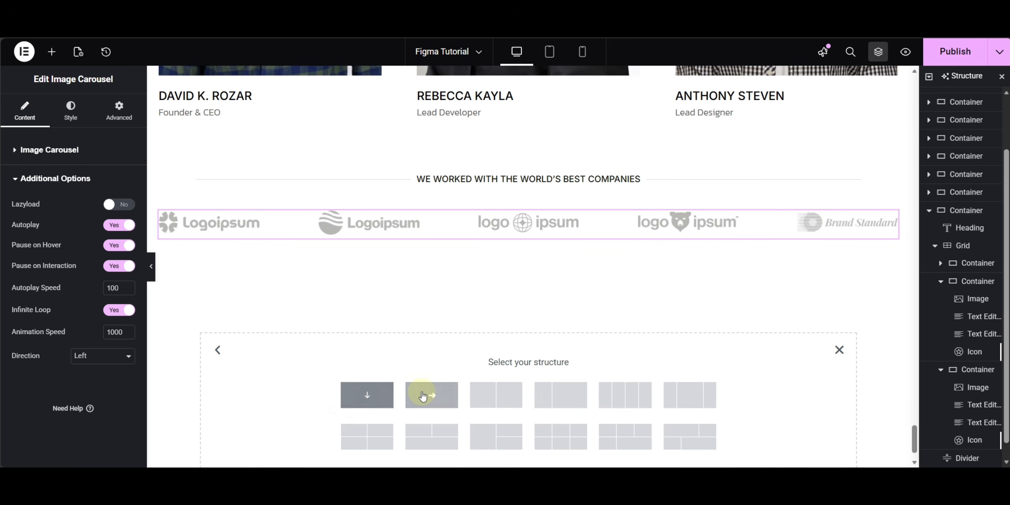
{"action": "left_click", "coordinate": [422, 395]}
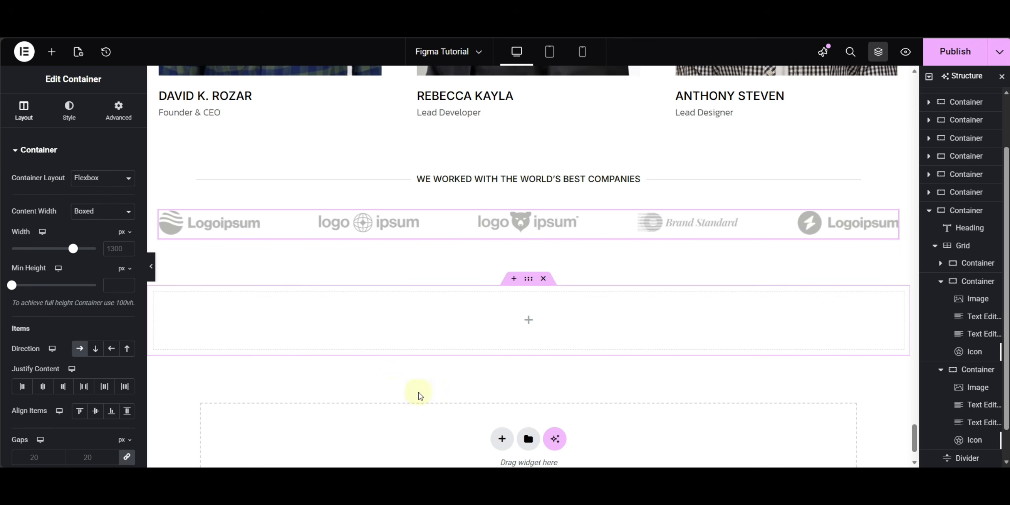
Step: Set the new container's padding to 60 px top and bottom and 20 px right and left
{"action": "left_click", "coordinate": [119, 113]}
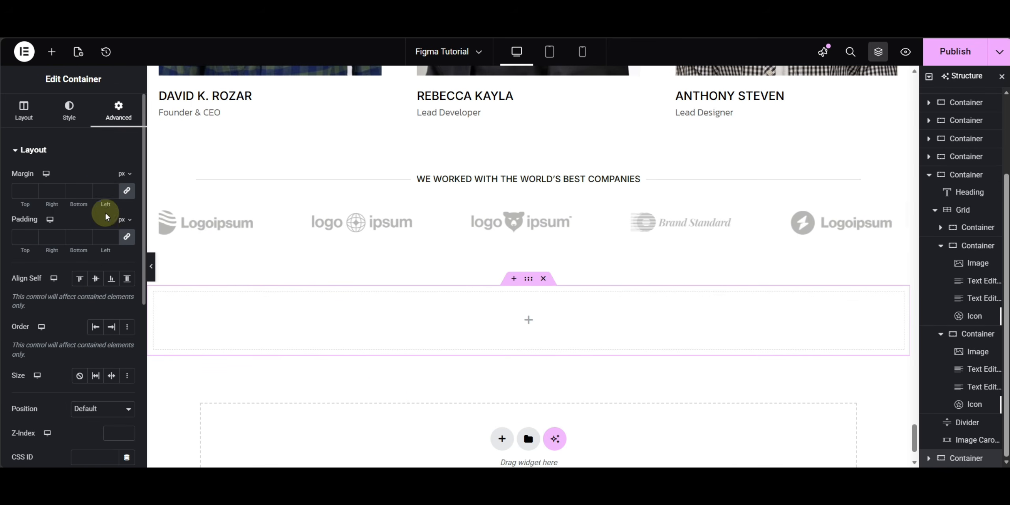
{"action": "left_click", "coordinate": [97, 244]}
{"action": "type", "text": "0"}
{"action": "left_click", "coordinate": [18, 239]}
{"action": "type", "text": "6"}
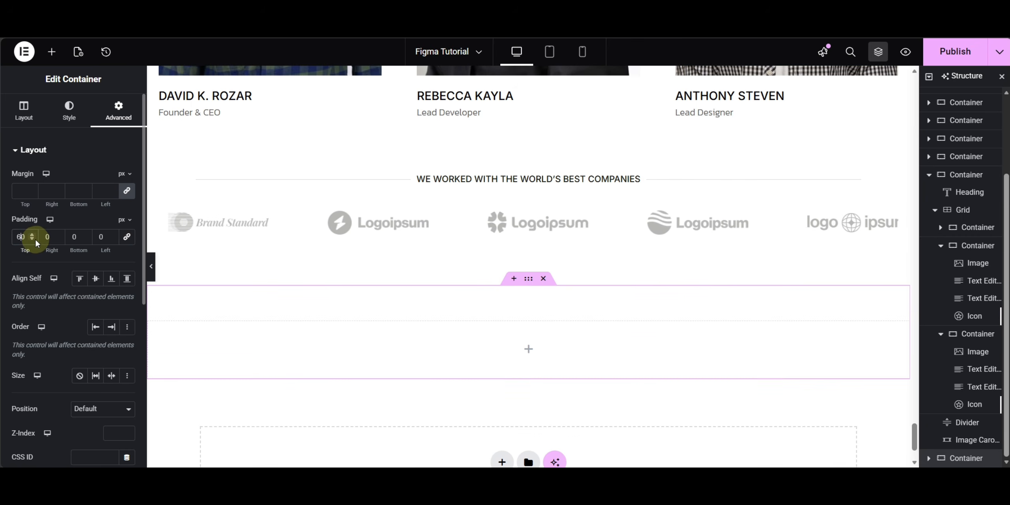
{"action": "type", "text": "2"}
{"action": "left_click", "coordinate": [73, 237]}
{"action": "type", "text": "6"}
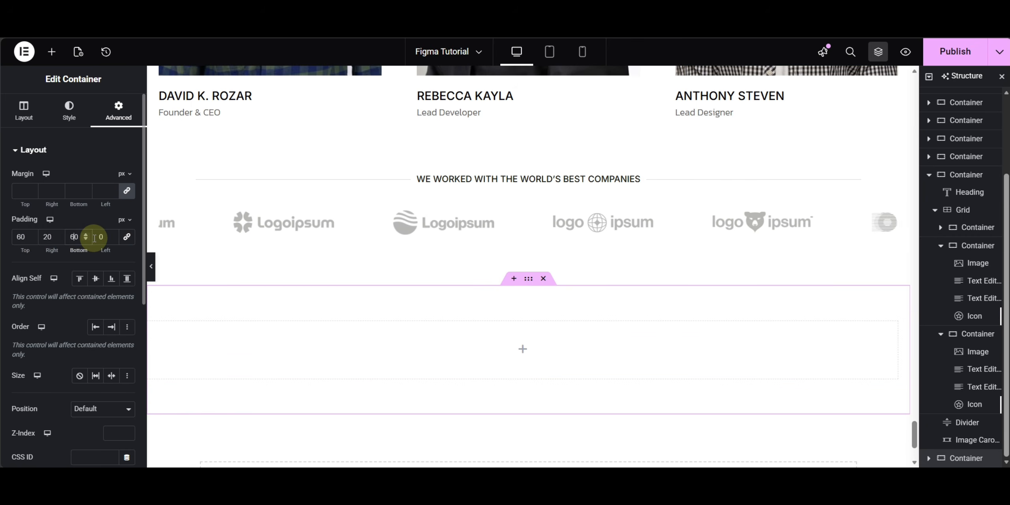
{"action": "type", "text": "2"}
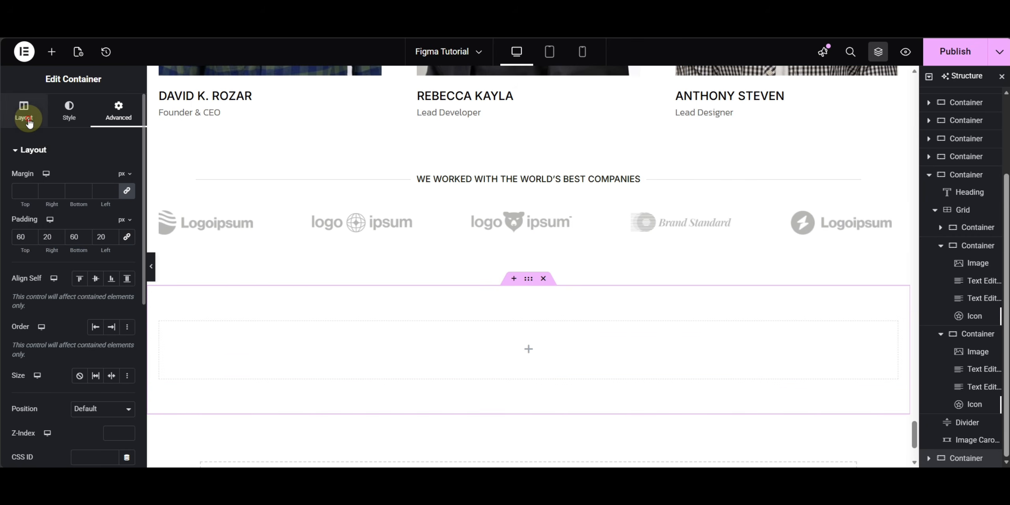
Step: Add a nested container inside the empty newsletter section container
{"action": "left_click", "coordinate": [446, 364]}
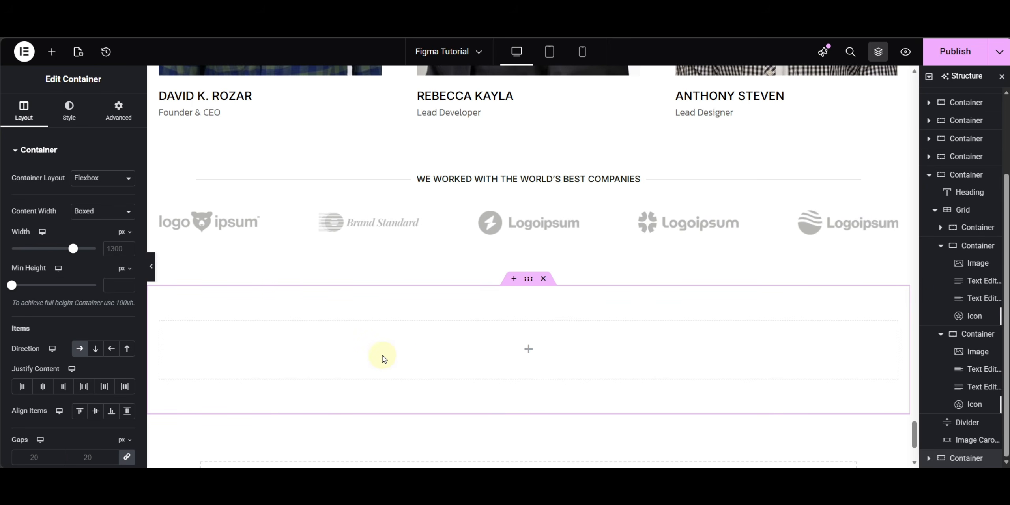
{"action": "scroll", "coordinate": [382, 358], "scroll_direction": "down", "scroll_amount": 1}
{"action": "scroll", "coordinate": [383, 358], "scroll_direction": "down", "scroll_amount": 2}
{"action": "left_click", "coordinate": [51, 52]}
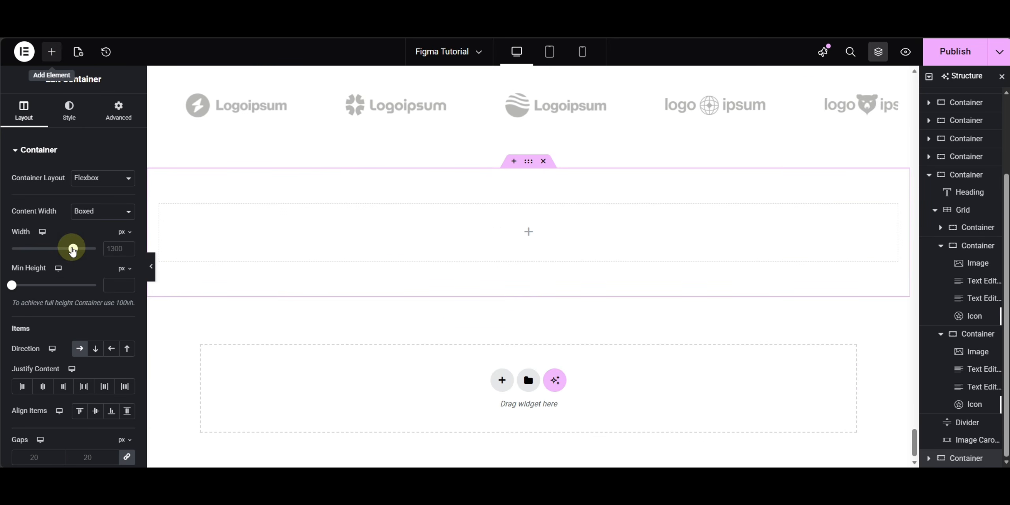
{"action": "left_click_drag", "start_coordinate": [37, 206], "coordinate": [300, 231]}
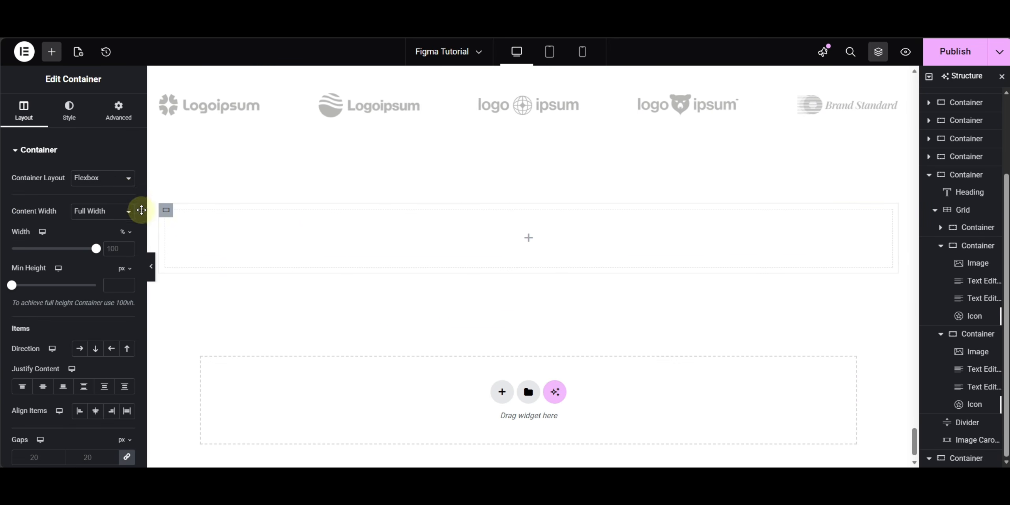
Step: Set the nested container's padding to 0 on all sides and duplicate it to form two columns
{"action": "left_click", "coordinate": [125, 113]}
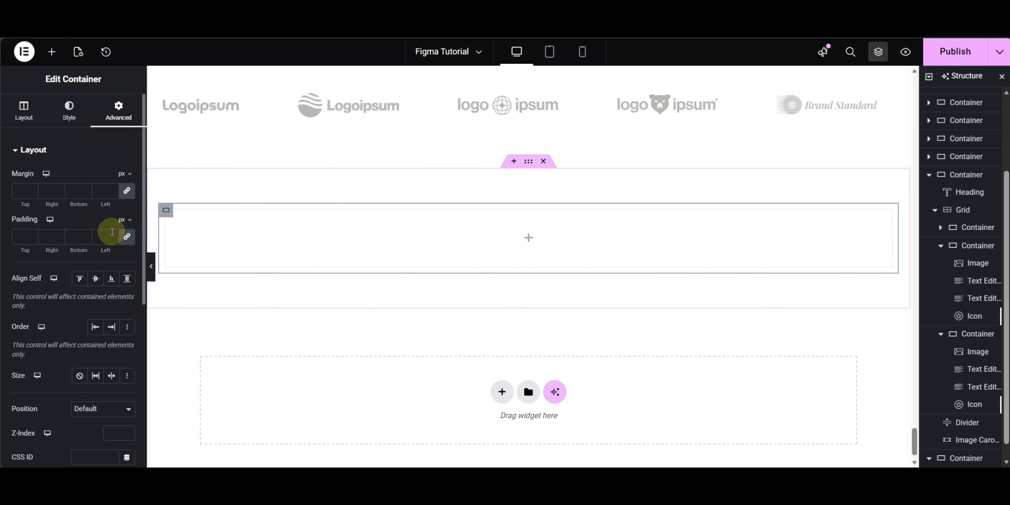
{"action": "left_click", "coordinate": [126, 237]}
{"action": "right_click", "coordinate": [343, 239]}
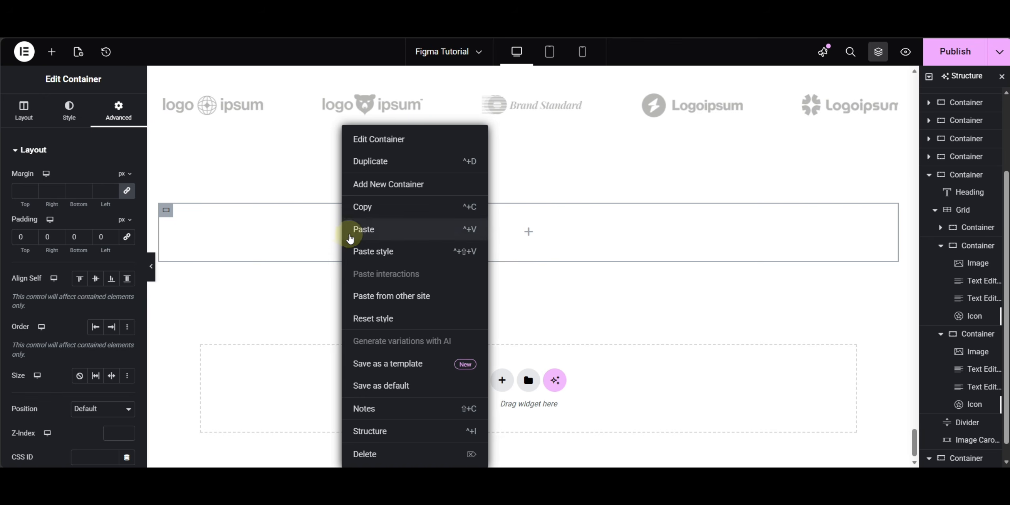
{"action": "key", "text": "ctrl+d"}
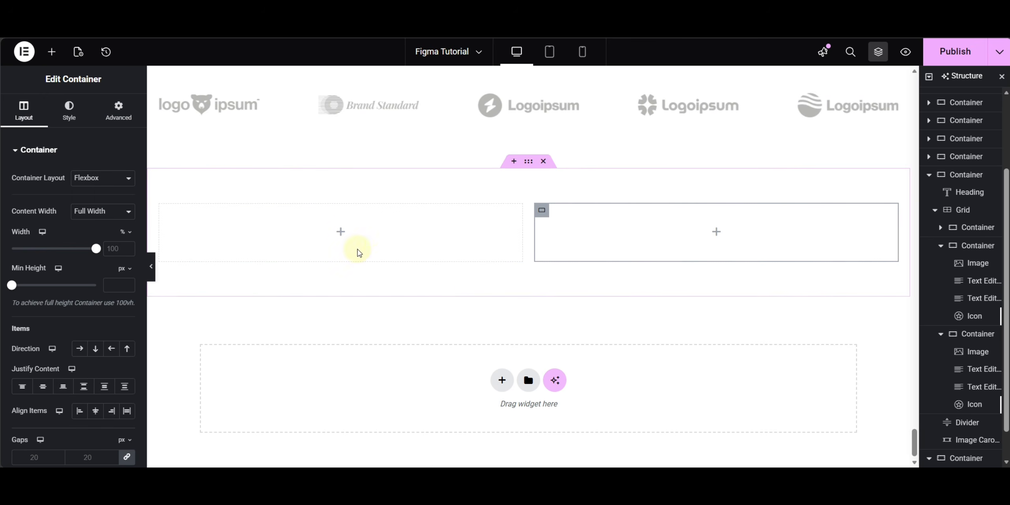
Step: Switch to the Figma design and select the text of the newsletter section's heading for copying
{"action": "key", "text": "alt+Tab"}
{"action": "left_click", "coordinate": [349, 244]}
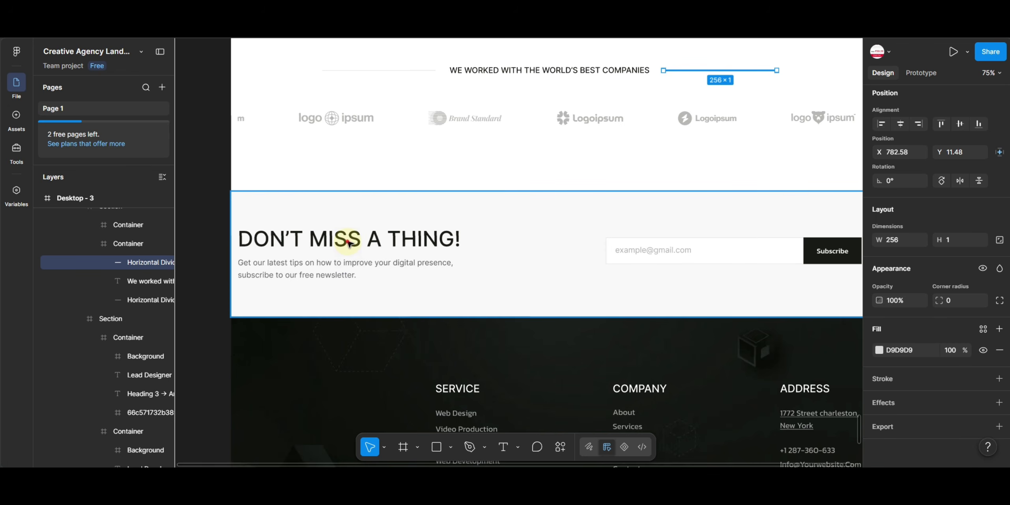
{"action": "left_click", "coordinate": [370, 247]}
{"action": "double_click", "coordinate": [366, 245]}
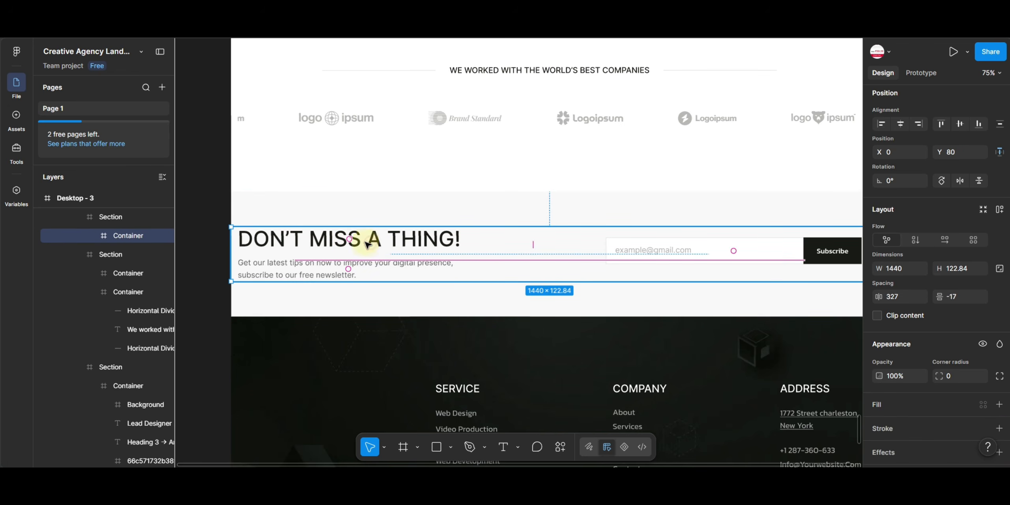
{"action": "double_click", "coordinate": [299, 237]}
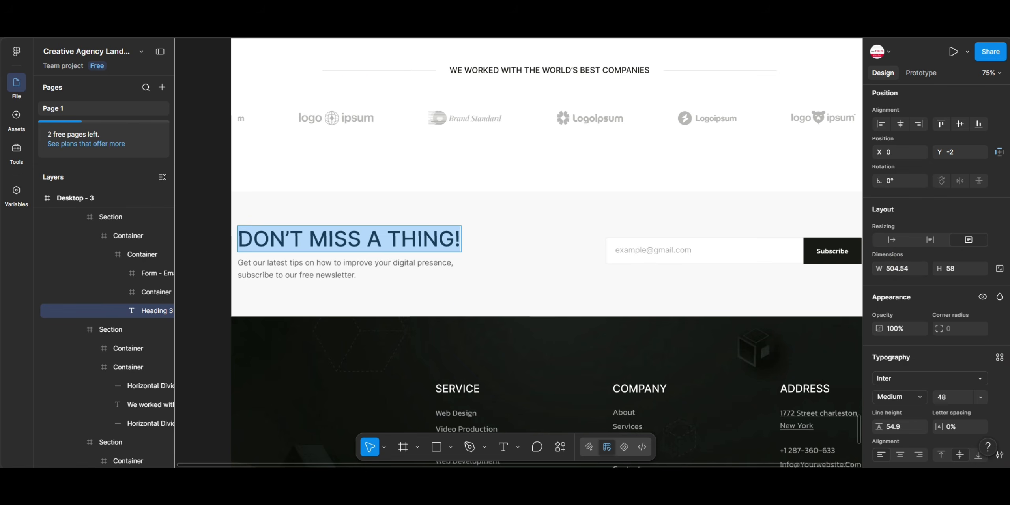
Step: Switch back to Elementor and add a Heading widget titled "Don't miss a thing!" to the first newsletter column
{"action": "key", "text": "ctrl+Tab"}
{"action": "left_click", "coordinate": [52, 52]}
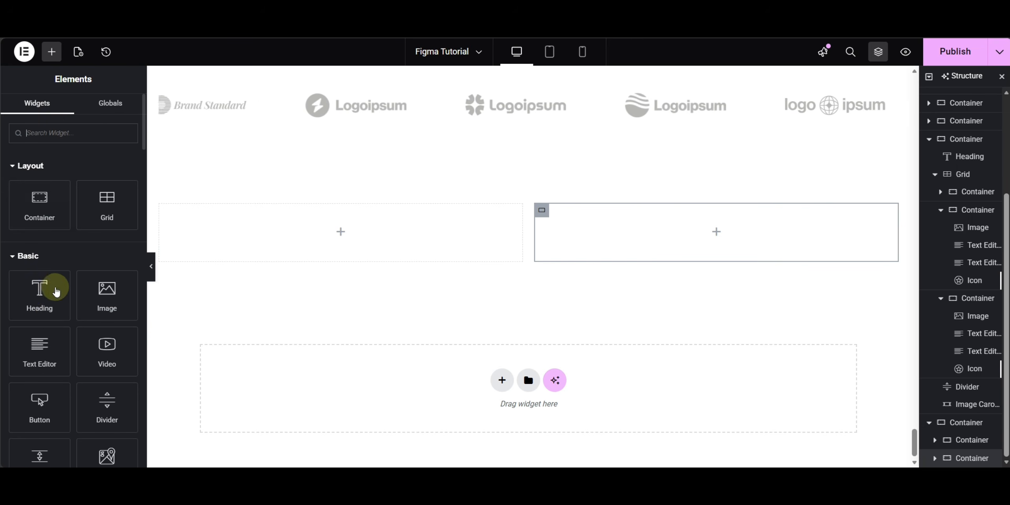
{"action": "left_click_drag", "start_coordinate": [56, 291], "coordinate": [337, 235]}
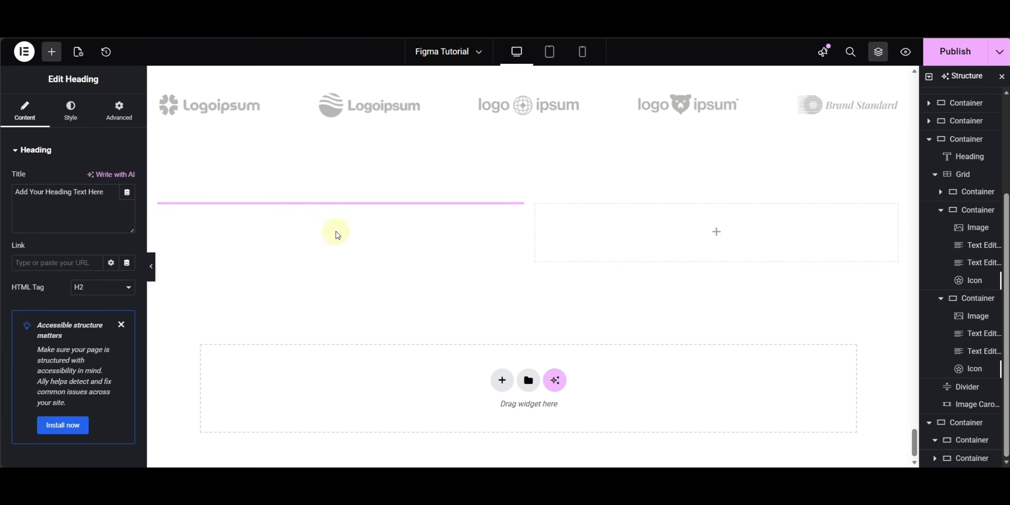
{"action": "triple_click", "coordinate": [68, 214]}
{"action": "type", "text": "Don't miss a thing!"}
Step: Apply the black global text color and the Primary global font to the newsletter heading
{"action": "left_click", "coordinate": [70, 111]}
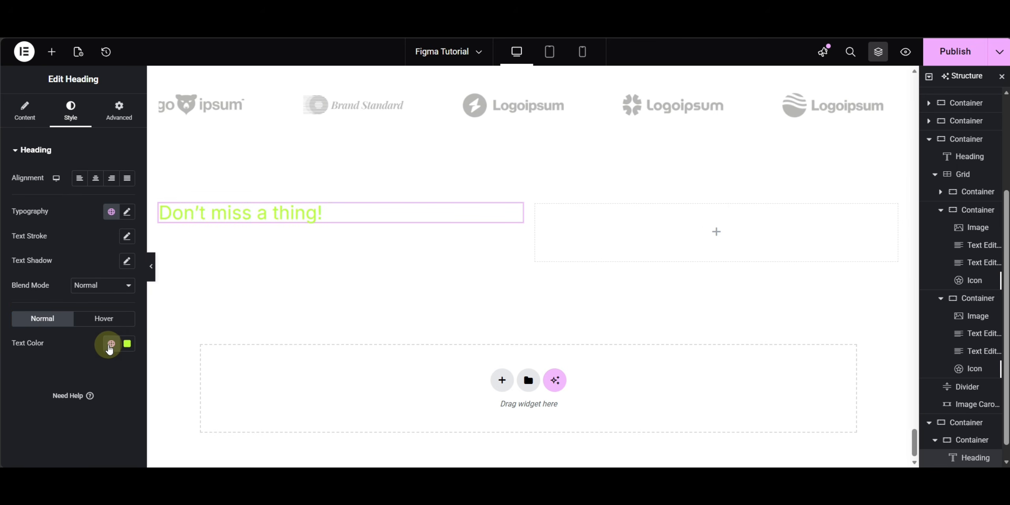
{"action": "left_click", "coordinate": [104, 354]}
{"action": "left_click", "coordinate": [46, 442]}
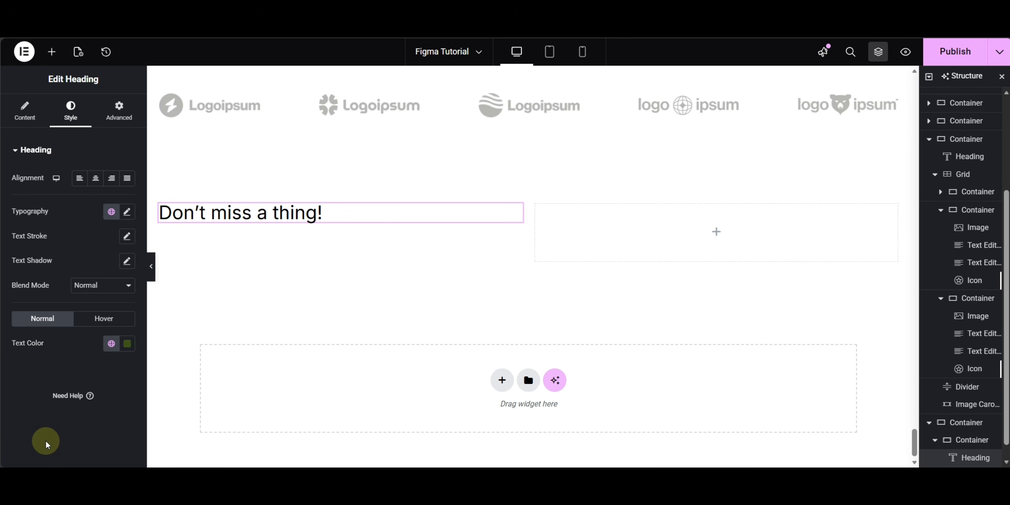
{"action": "left_click", "coordinate": [112, 213]}
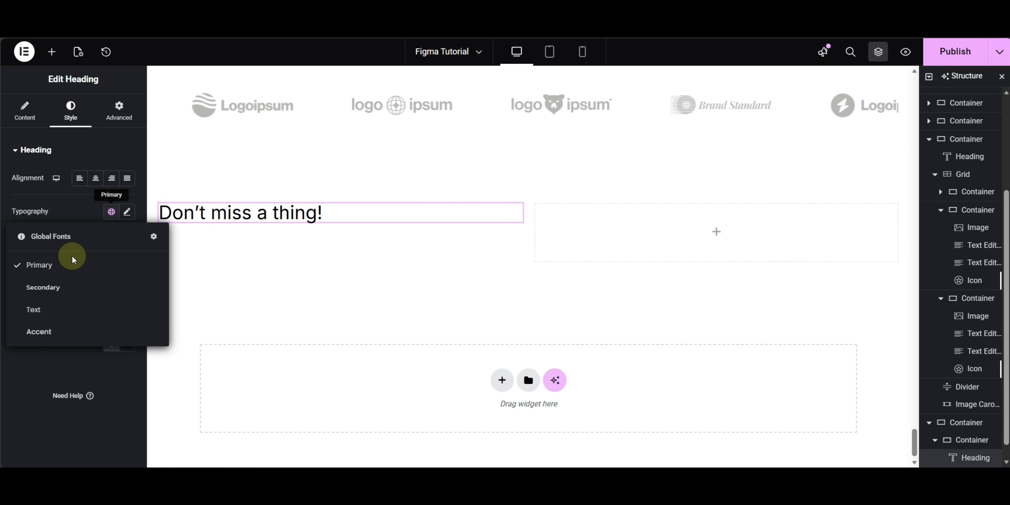
{"action": "left_click", "coordinate": [45, 262]}
Step: Set the newsletter heading's typography to size 40 px, weight 500 (Medium) and an uppercase transform
{"action": "left_click", "coordinate": [126, 214]}
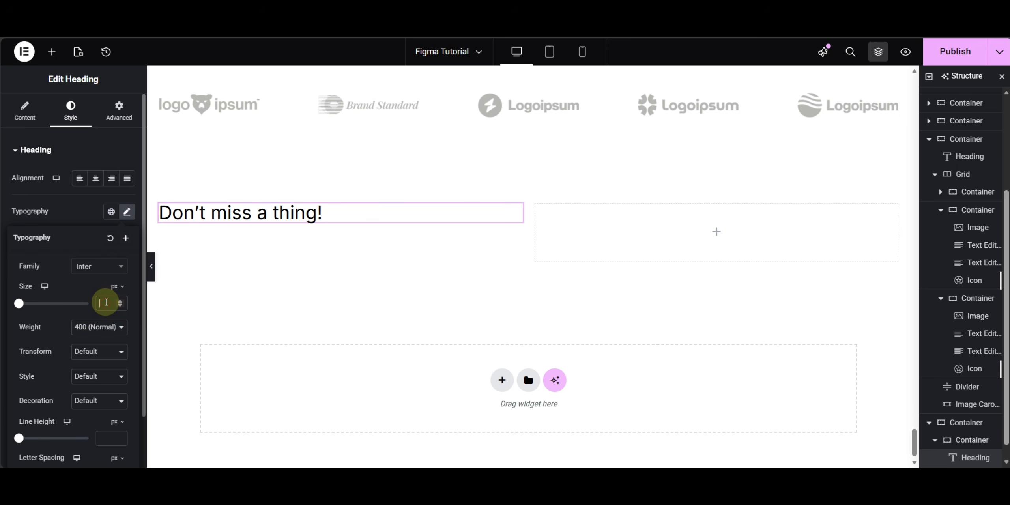
{"action": "type", "text": "40"}
{"action": "left_click", "coordinate": [96, 327]}
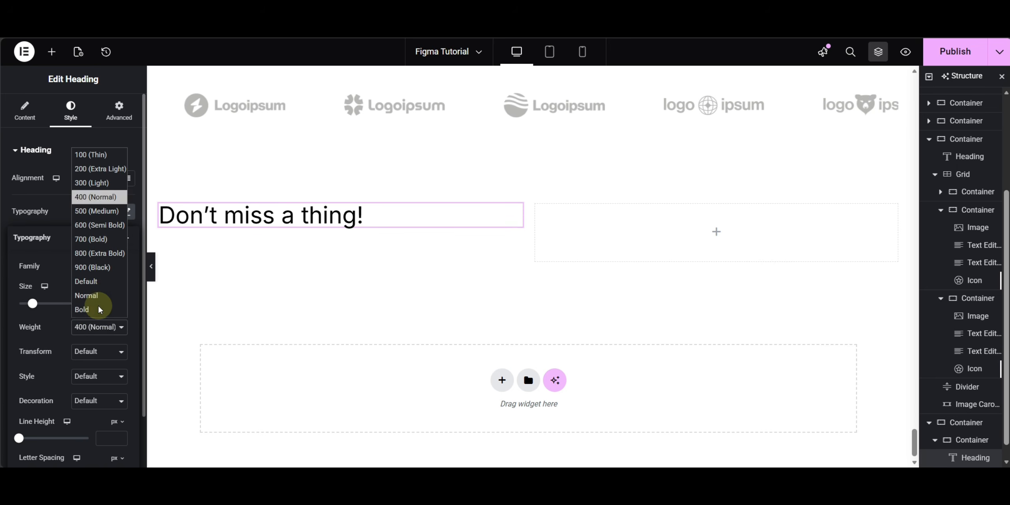
{"action": "left_click", "coordinate": [101, 213]}
{"action": "left_click", "coordinate": [92, 354]}
{"action": "left_click", "coordinate": [98, 385]}
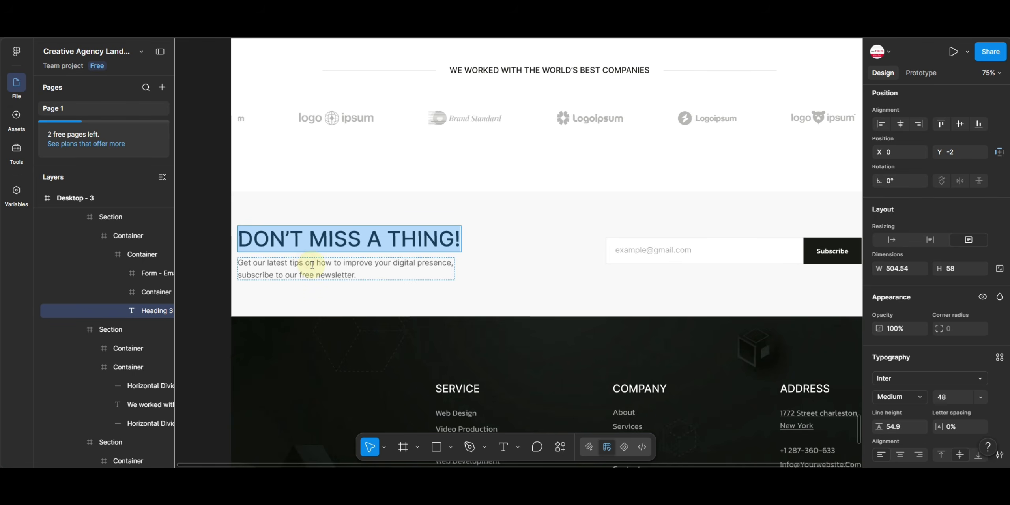
Step: Copy the newsletter paragraph from the Figma design into a Text Editor widget below the heading, removing the line break before "subscribe"
{"action": "left_click", "coordinate": [312, 264]}
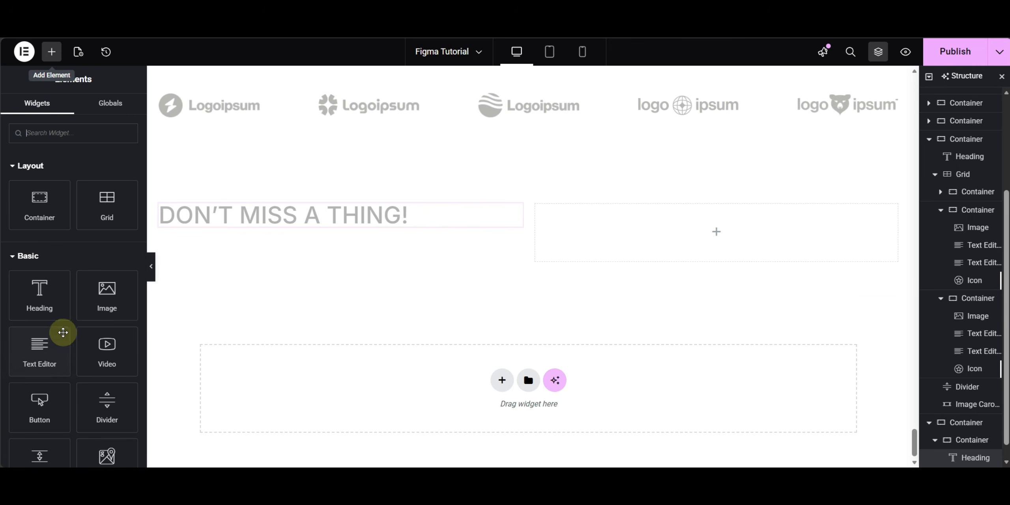
{"action": "left_click_drag", "start_coordinate": [46, 341], "coordinate": [206, 266]}
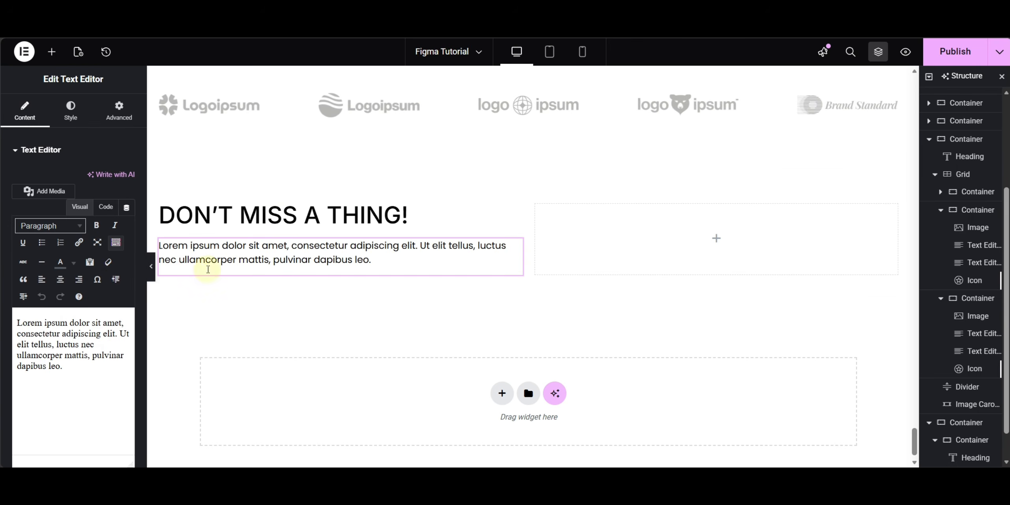
{"action": "key", "text": "ctrl+a"}
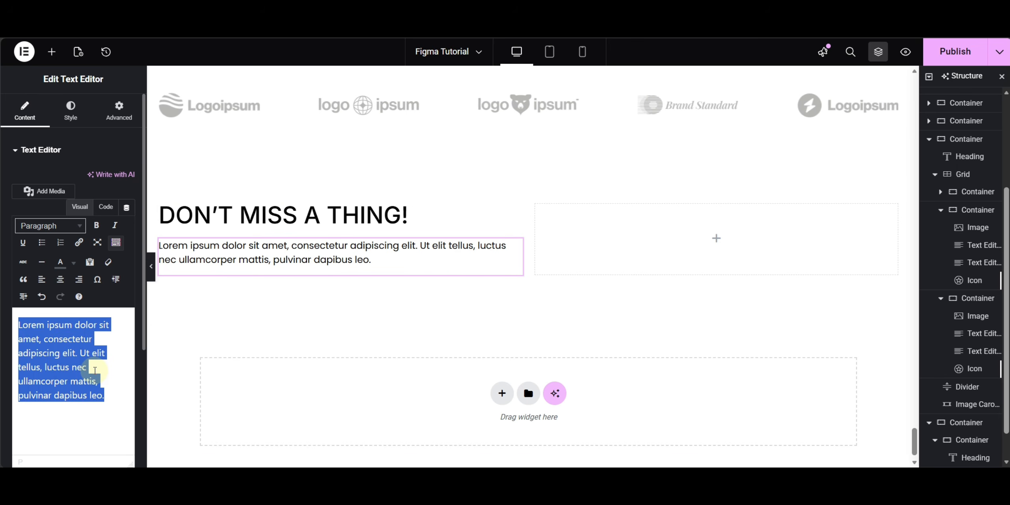
{"action": "type", "text": "Get our latest tips on how to improve your digital presence, subscribe to our free newsletter."}
{"action": "left_click", "coordinate": [20, 367]}
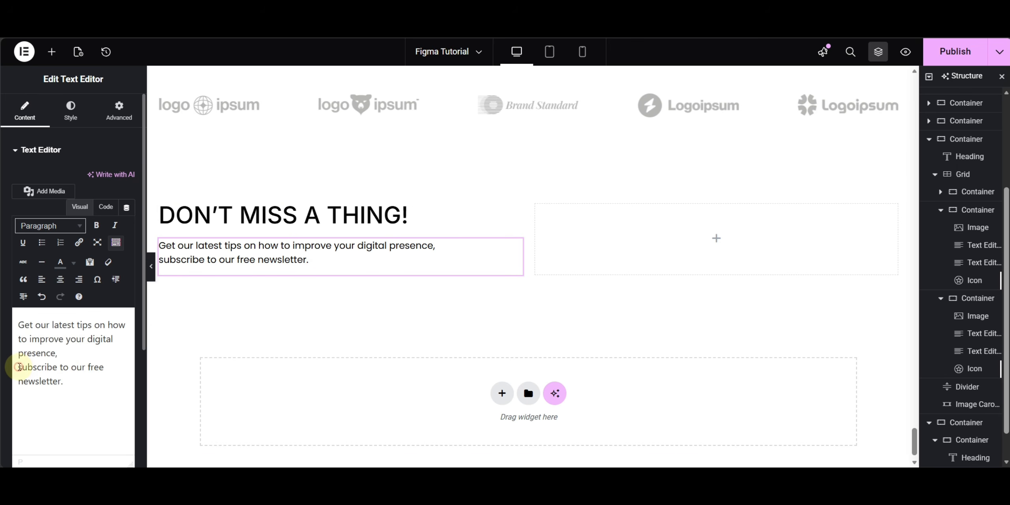
{"action": "key", "text": "BackSpace"}
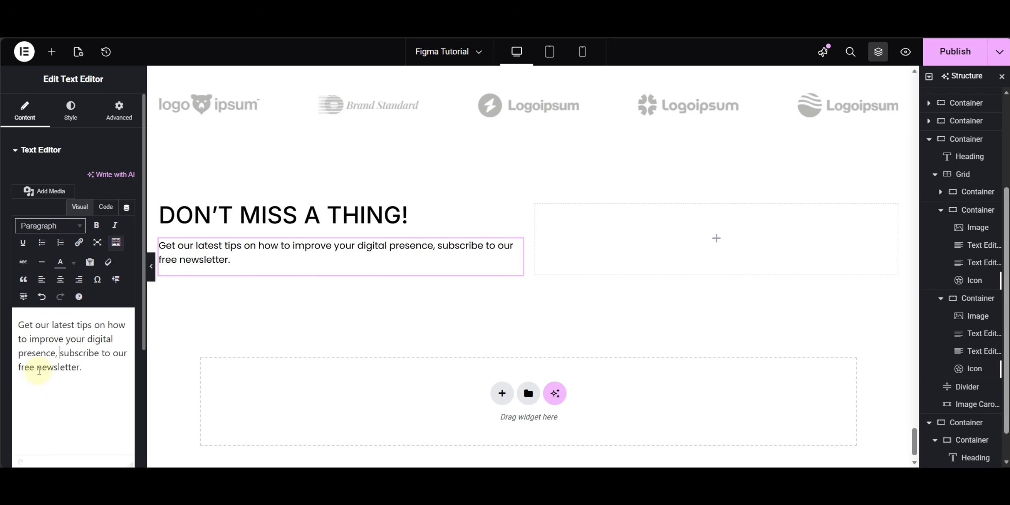
Step: Style the newsletter paragraph with the Primary global font, paragraph spacing 0 and the gray global text color
{"action": "left_click", "coordinate": [70, 112]}
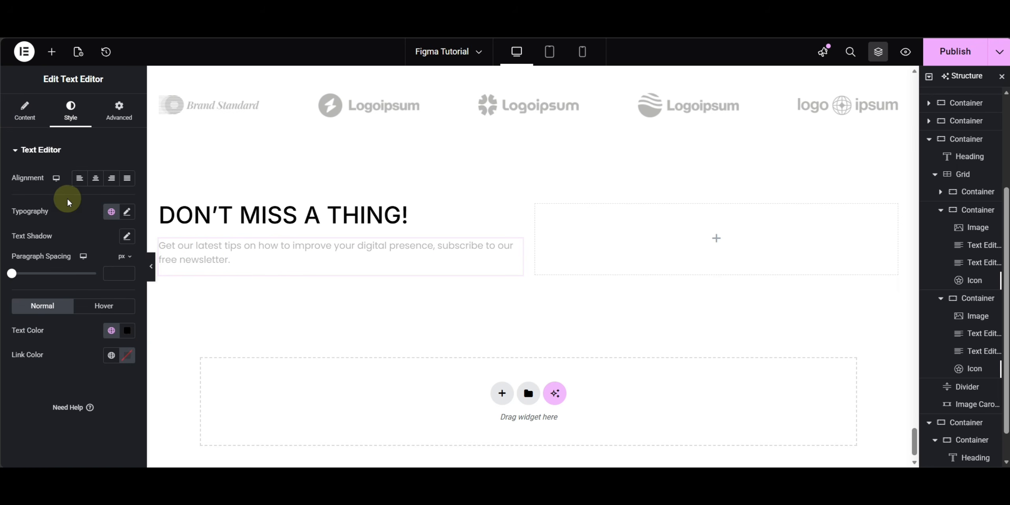
{"action": "left_click", "coordinate": [111, 213]}
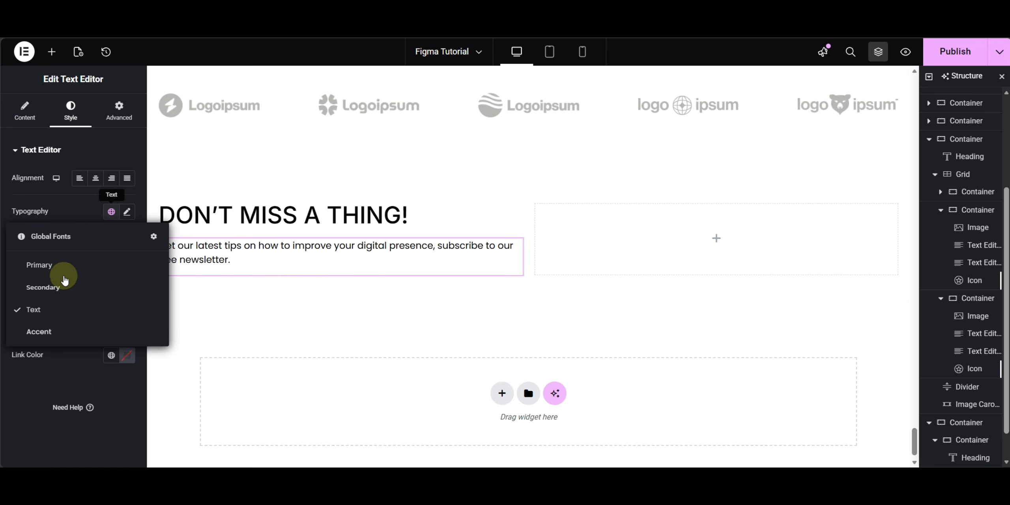
{"action": "left_click", "coordinate": [39, 267]}
{"action": "left_click", "coordinate": [117, 273]}
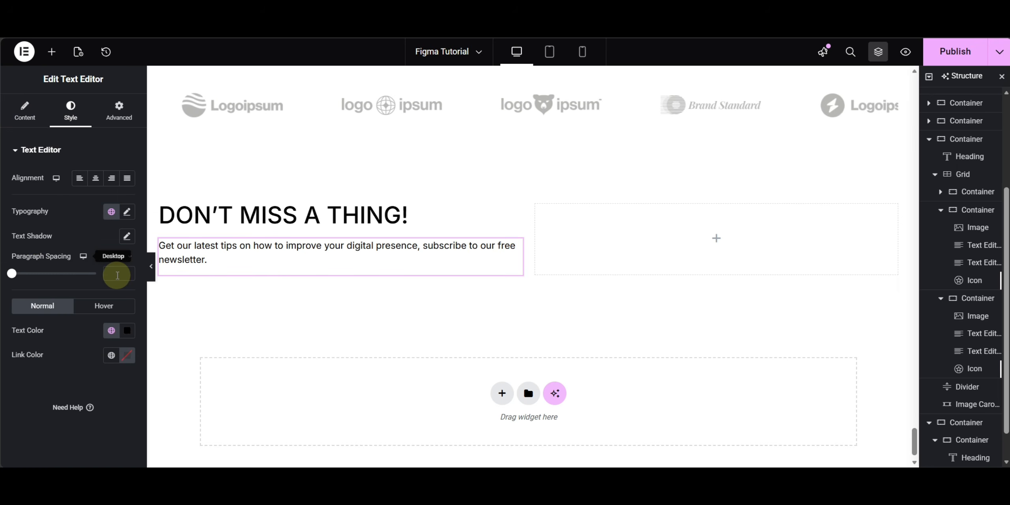
{"action": "type", "text": "0"}
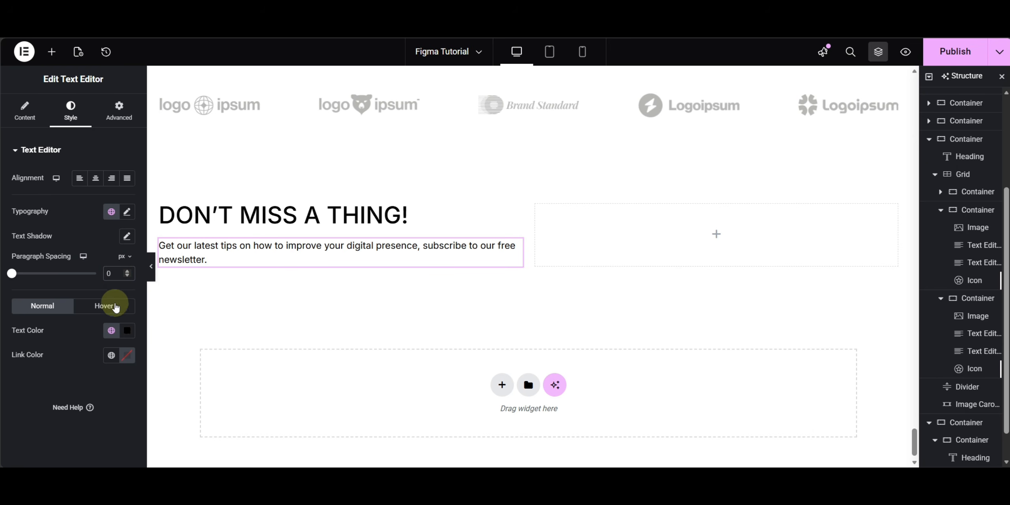
{"action": "left_click", "coordinate": [111, 330]}
{"action": "left_click", "coordinate": [64, 410]}
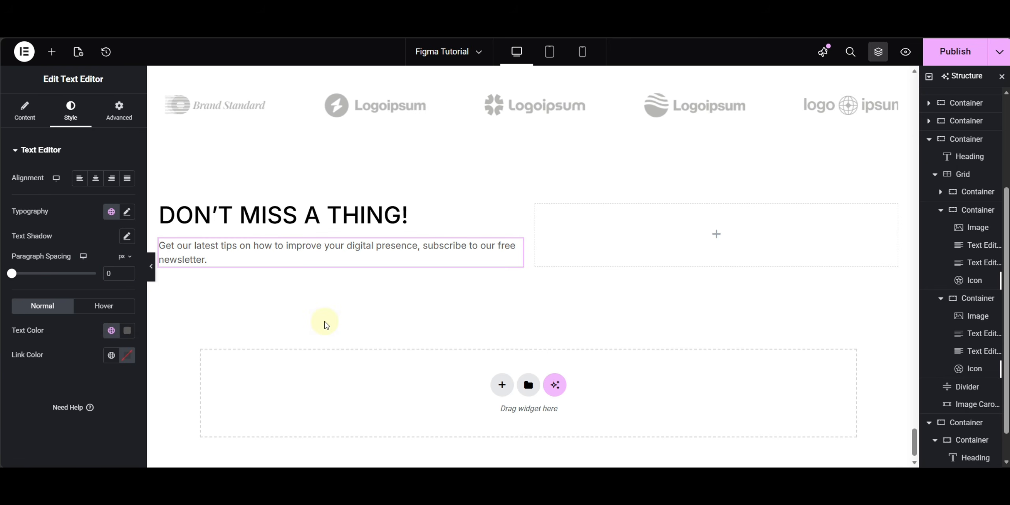
Step: Check the newsletter's email form in the Figma design, then add a Form widget to the second newsletter column in Elementor
{"action": "left_click", "coordinate": [248, 28]}
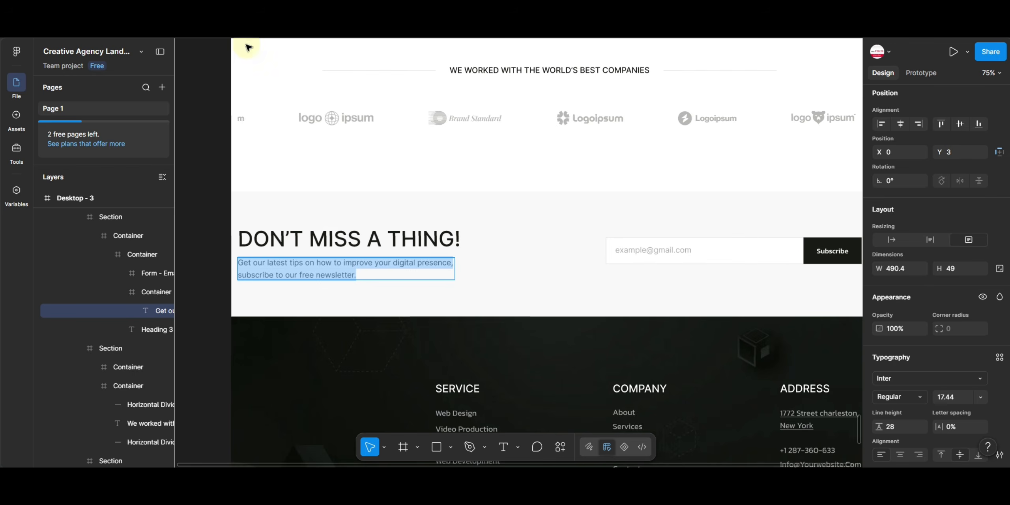
{"action": "left_click_drag", "start_coordinate": [694, 296], "coordinate": [634, 304]}
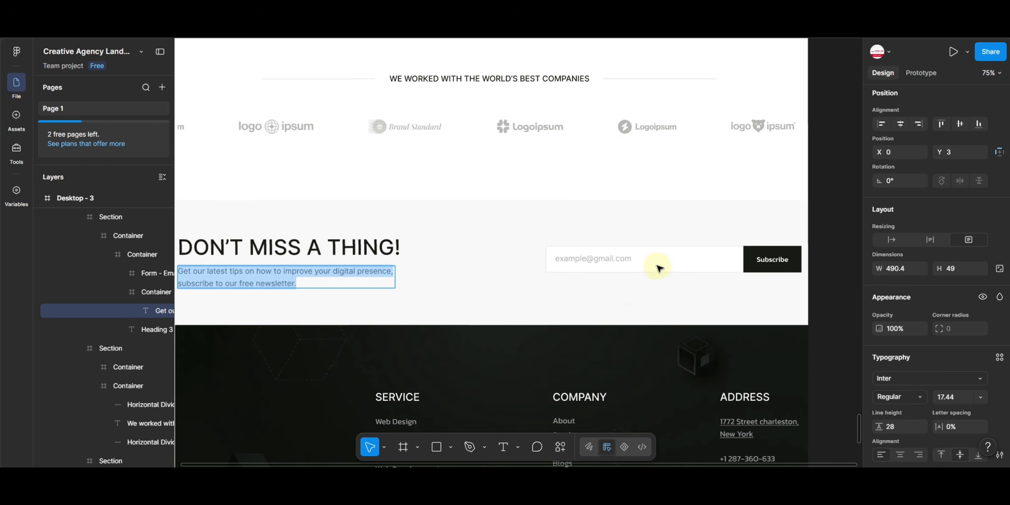
{"action": "left_click", "coordinate": [394, 28]}
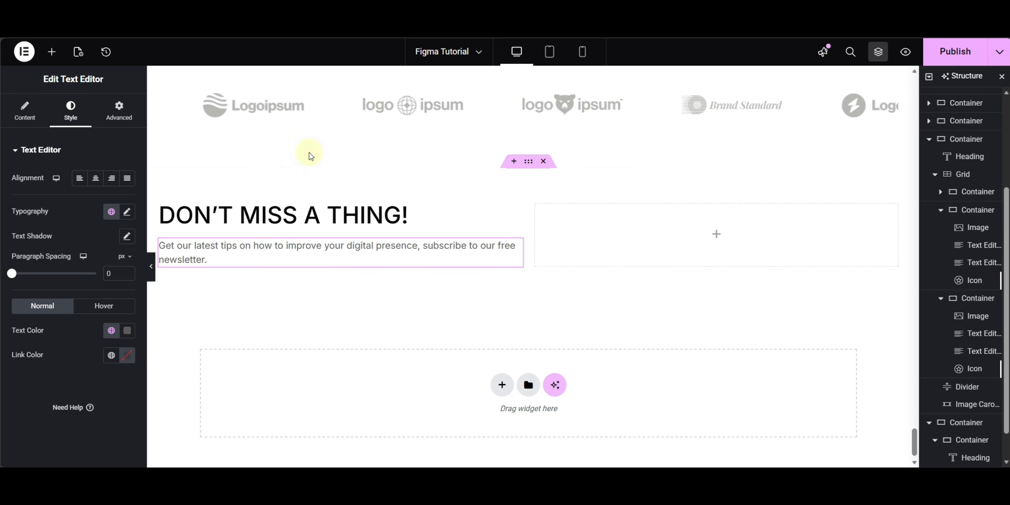
{"action": "left_click", "coordinate": [53, 55]}
{"action": "type", "text": "form"}
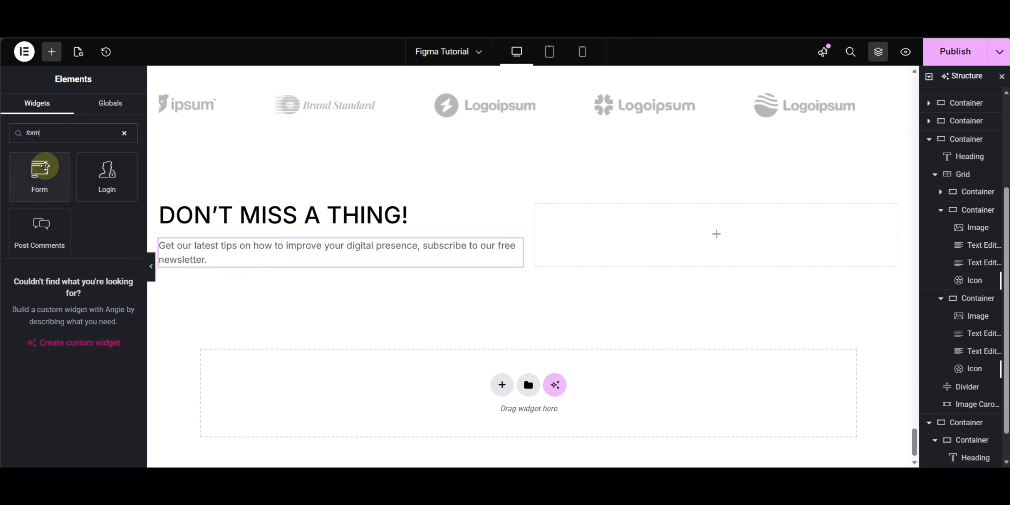
{"action": "left_click_drag", "start_coordinate": [39, 170], "coordinate": [688, 223]}
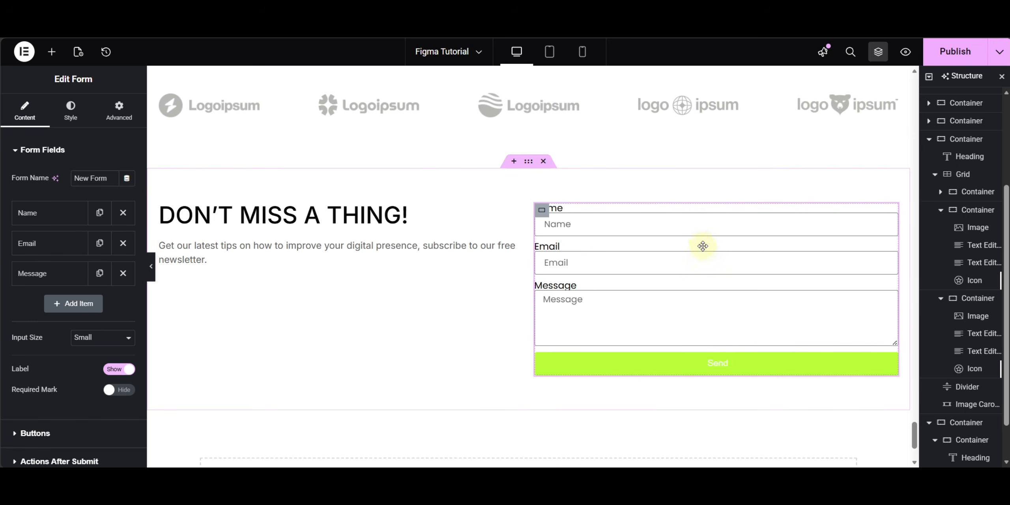
Step: Delete the form's Name and Message fields and open the Email field's settings
{"action": "left_click", "coordinate": [123, 213]}
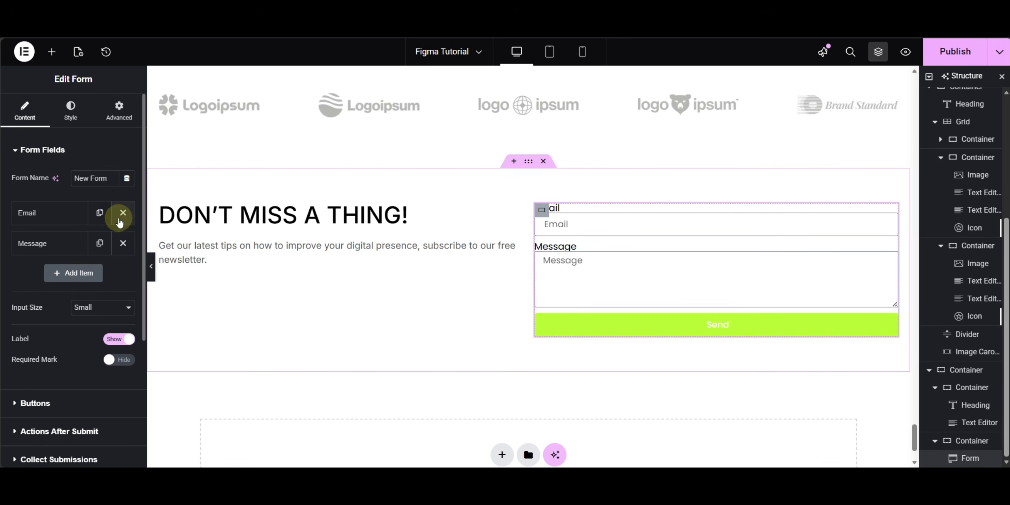
{"action": "left_click", "coordinate": [123, 243]}
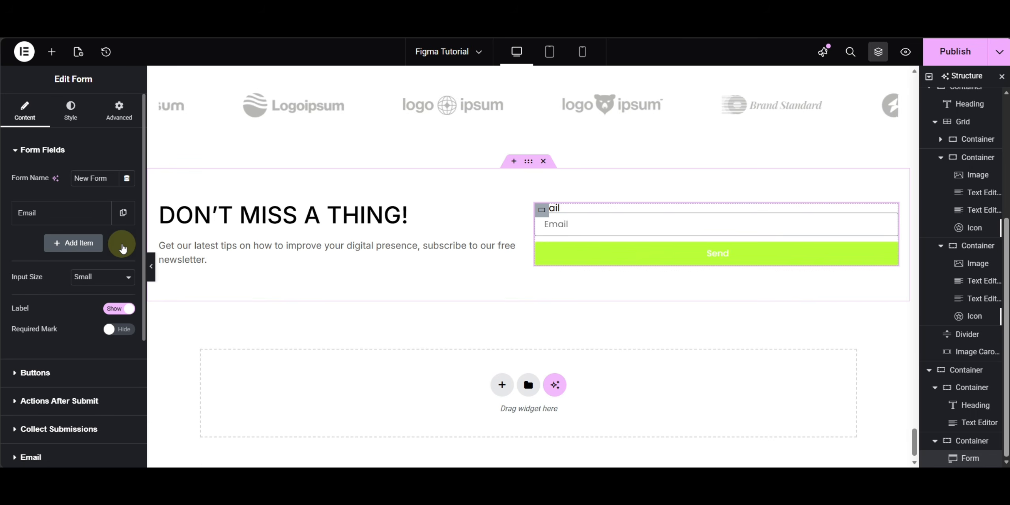
{"action": "left_click", "coordinate": [83, 213]}
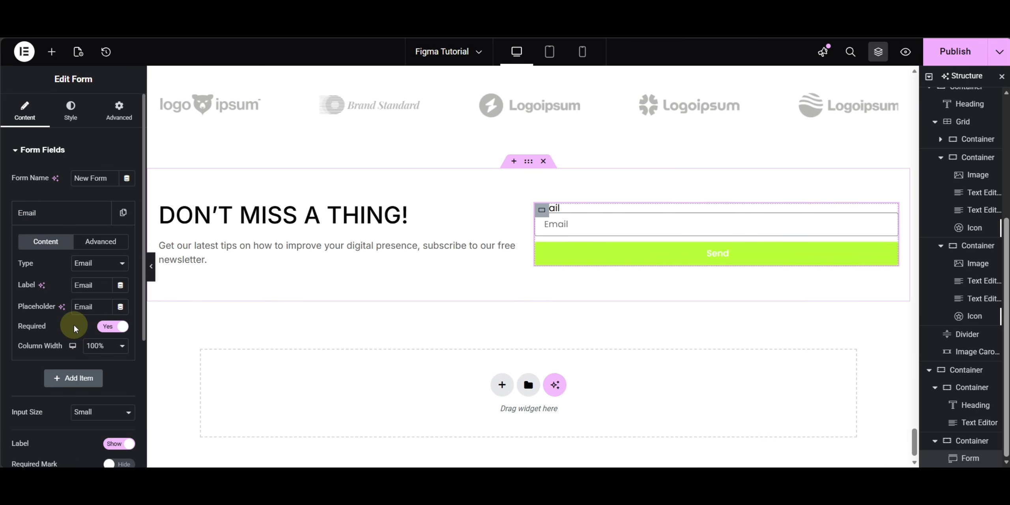
Step: Set the Email field's column width to 70% and hide the form's labels
{"action": "left_click", "coordinate": [103, 345]}
{"action": "left_click", "coordinate": [107, 269]}
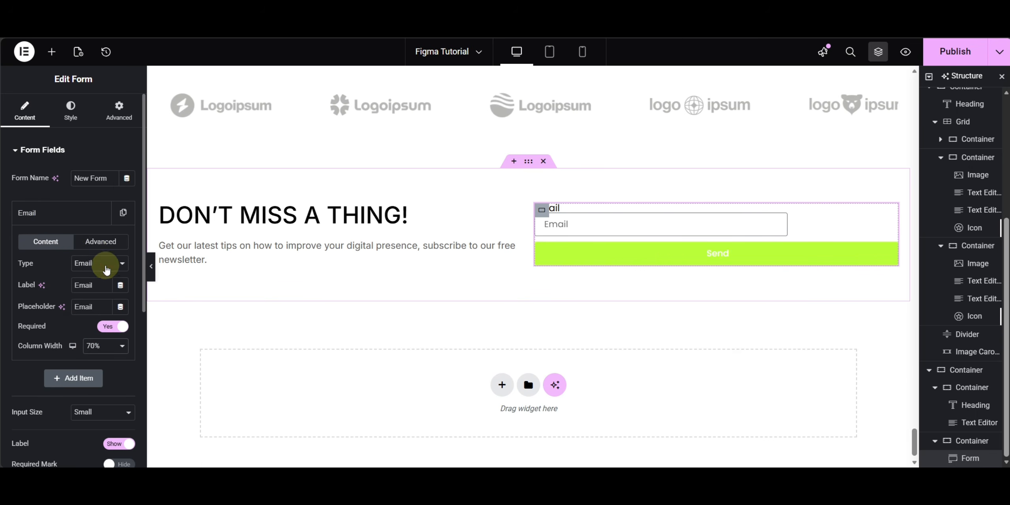
{"action": "left_click", "coordinate": [59, 213]}
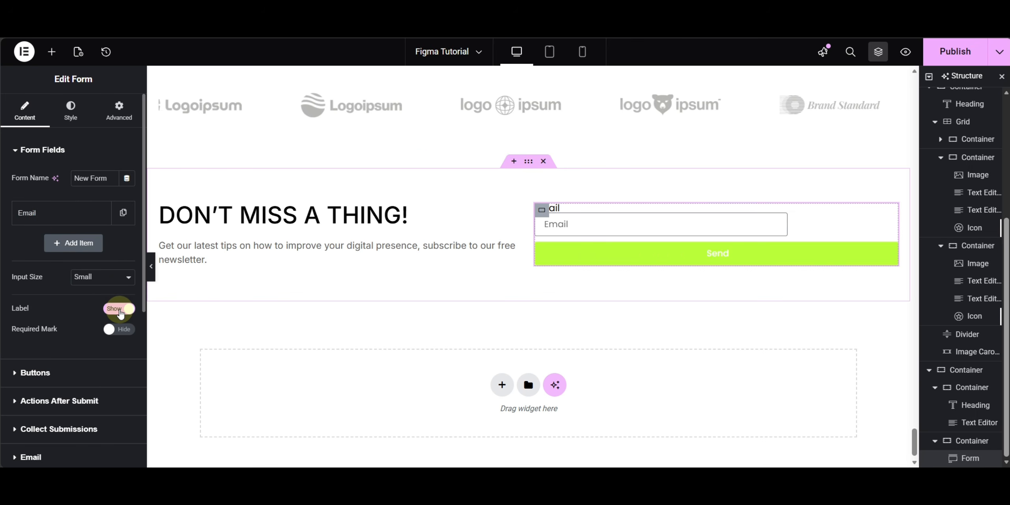
{"action": "left_click", "coordinate": [120, 310]}
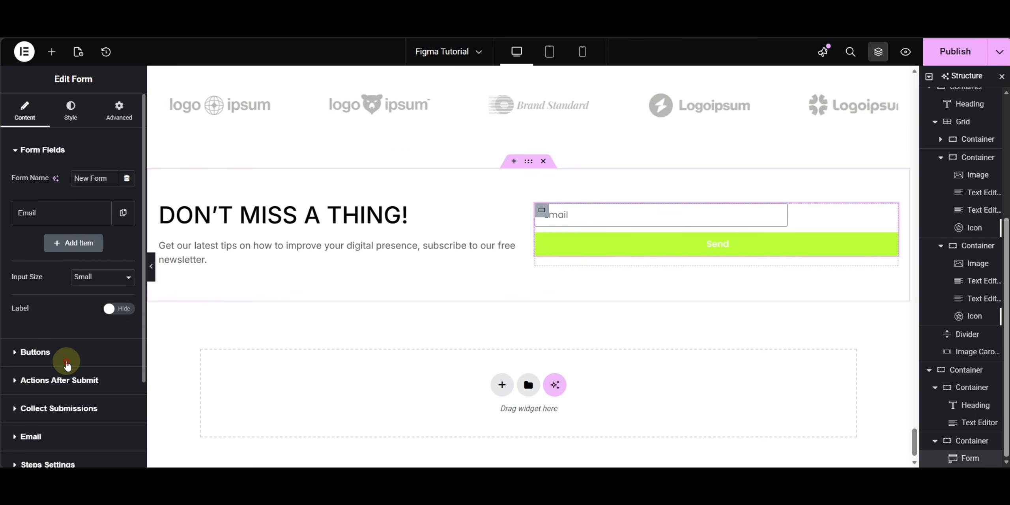
Step: Set the form button's column width to 30%
{"action": "left_click", "coordinate": [66, 362]}
{"action": "left_click", "coordinate": [96, 230]}
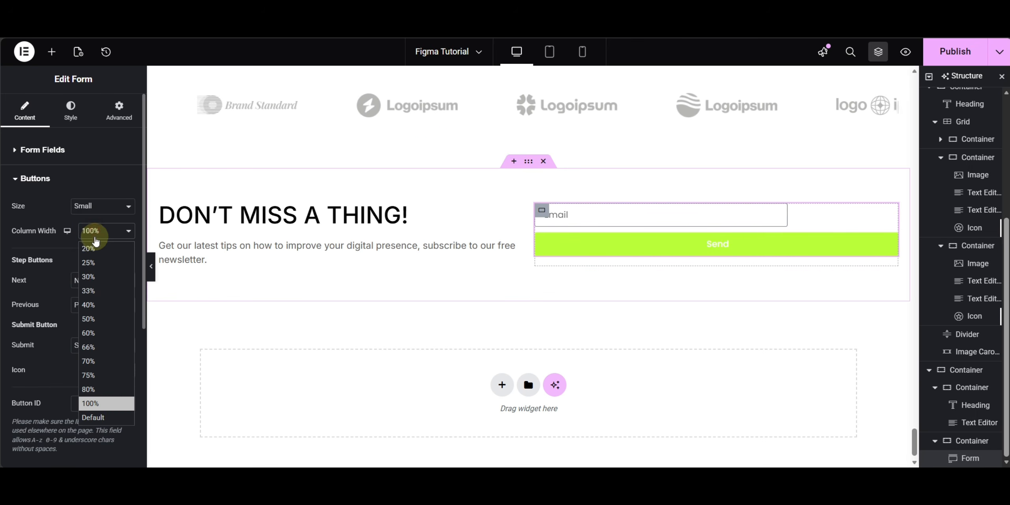
{"action": "left_click", "coordinate": [91, 288]}
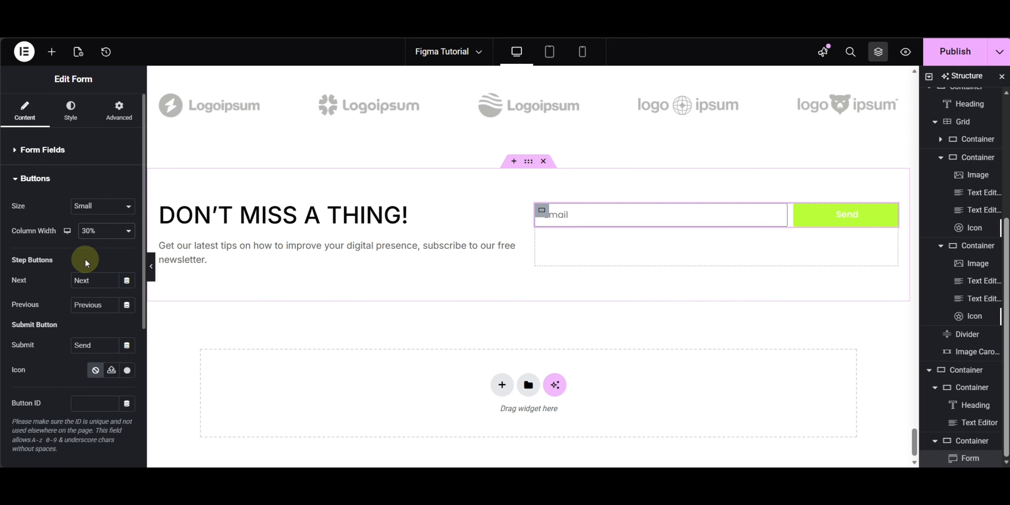
Step: Set both the form's button size and its input size to Medium
{"action": "left_click", "coordinate": [93, 211]}
{"action": "left_click", "coordinate": [96, 248]}
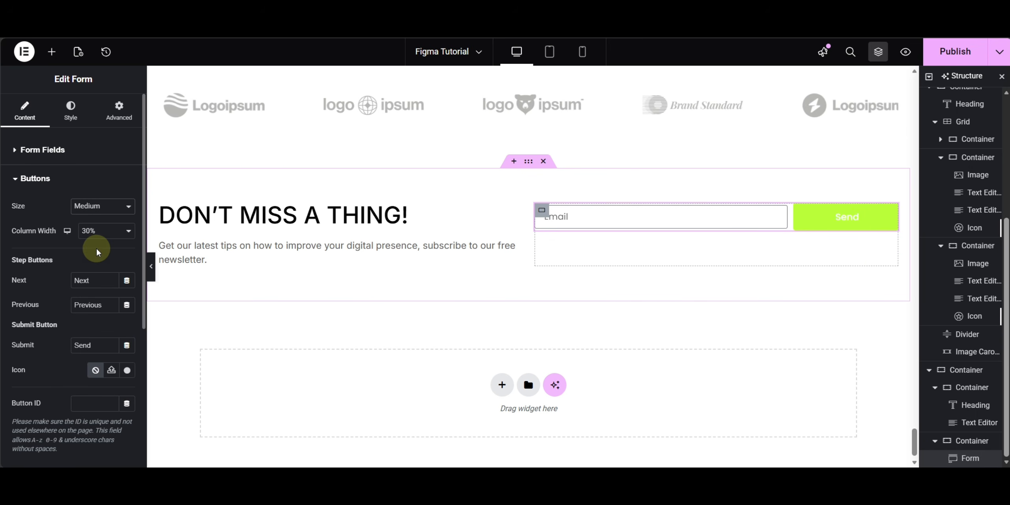
{"action": "left_click", "coordinate": [38, 156]}
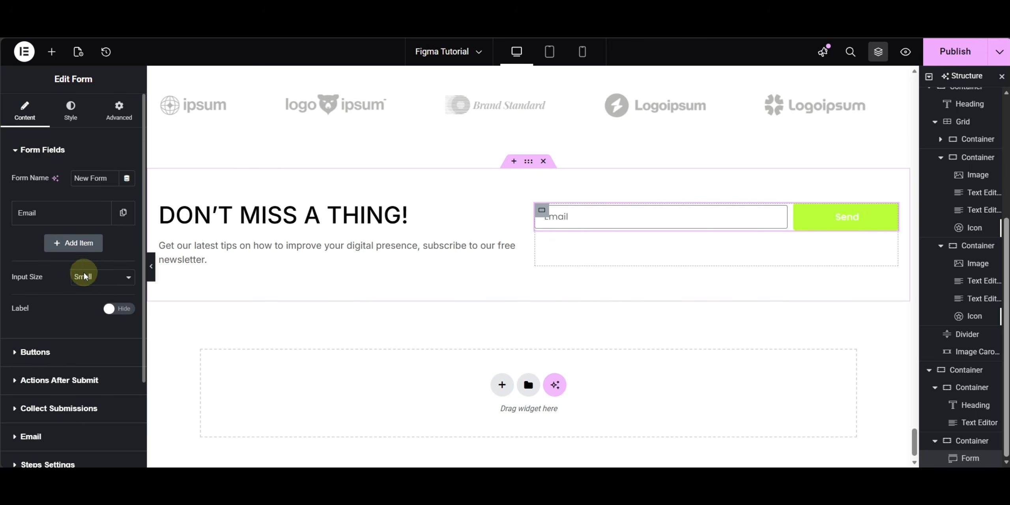
{"action": "left_click", "coordinate": [89, 278]}
{"action": "left_click", "coordinate": [96, 323]}
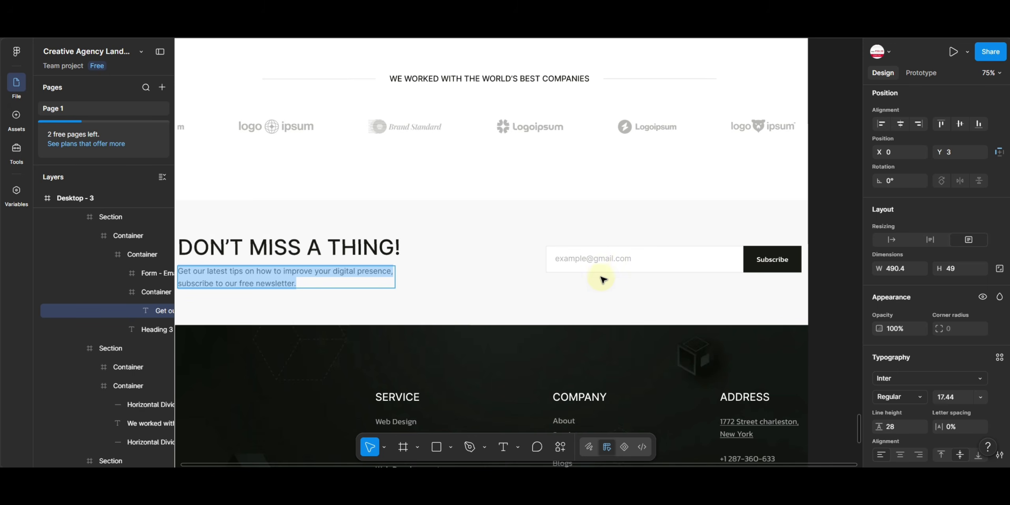
Step: Replace the Email field's placeholder with the sample address from the Figma form, and change the submit button text to "Subscribe"
{"action": "left_click", "coordinate": [597, 261]}
{"action": "double_click", "coordinate": [600, 258]}
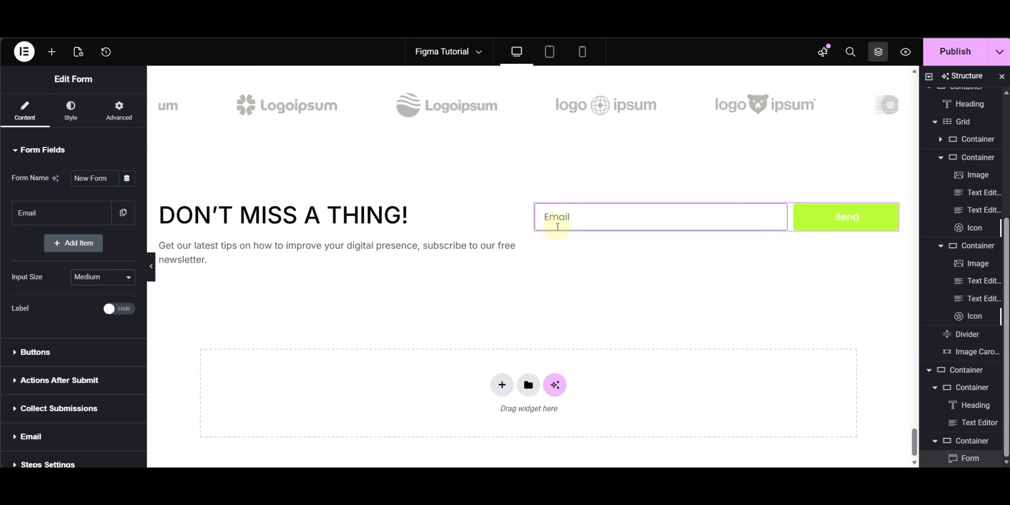
{"action": "left_click", "coordinate": [72, 216]}
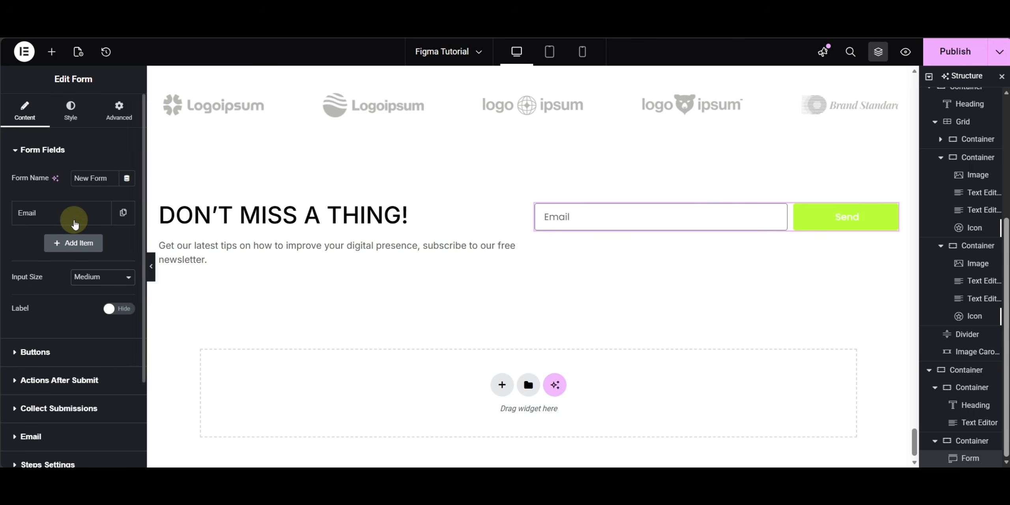
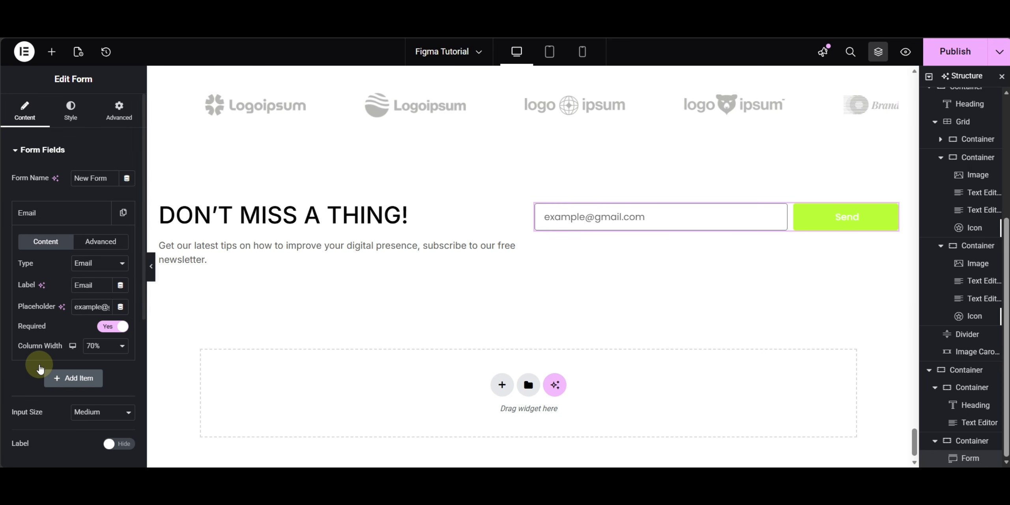
{"action": "scroll", "coordinate": [58, 344], "scroll_direction": "down", "scroll_amount": 3}
{"action": "left_click", "coordinate": [61, 375]}
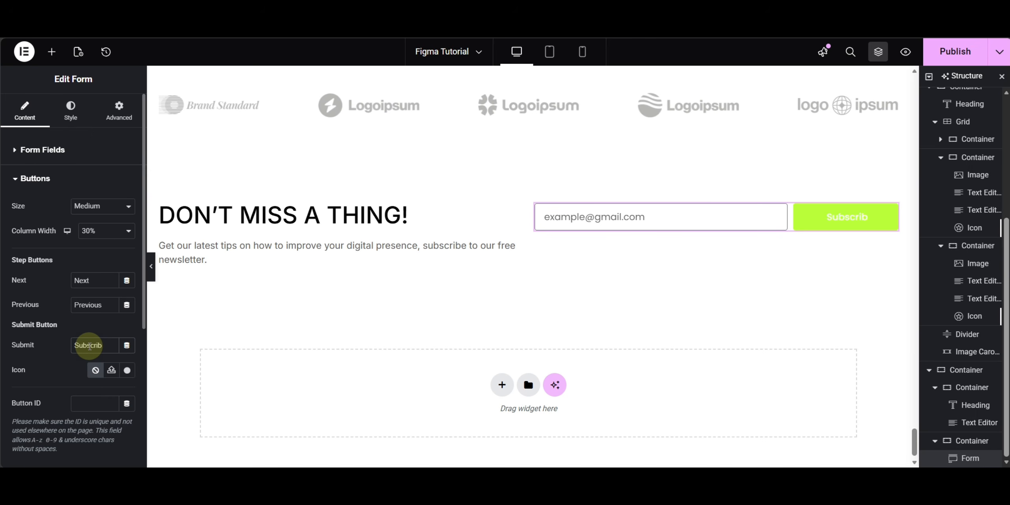
Step: Set the form's columns gap and rows gap to 0, and apply the Primary global font to the field text
{"action": "left_click", "coordinate": [70, 118]}
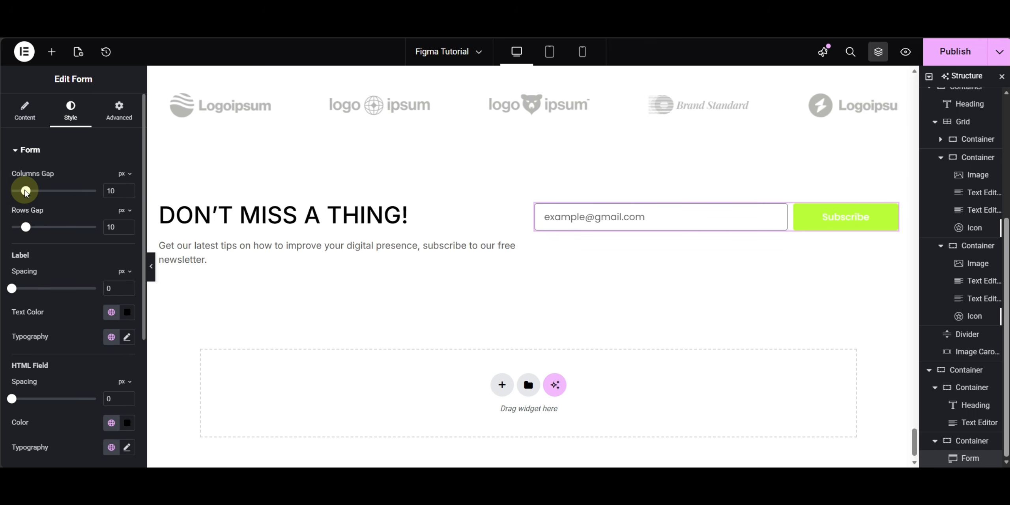
{"action": "left_click_drag", "start_coordinate": [25, 191], "coordinate": [11, 191]}
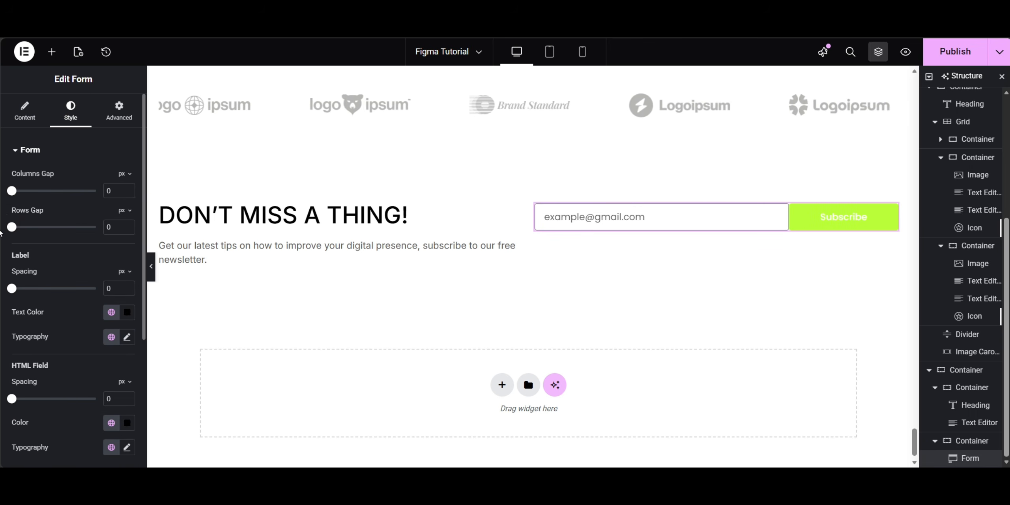
{"action": "scroll", "coordinate": [109, 269], "scroll_direction": "down", "scroll_amount": 5}
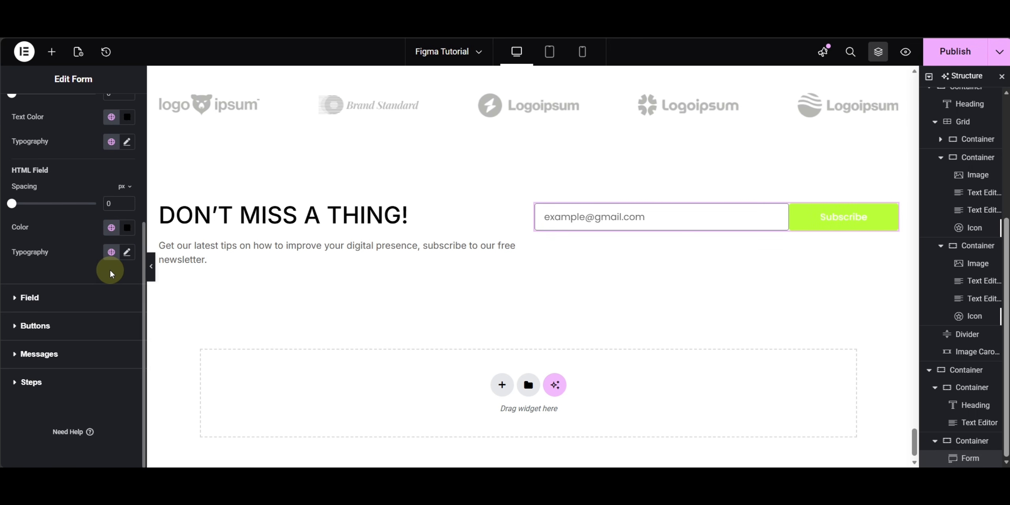
{"action": "left_click", "coordinate": [30, 298]}
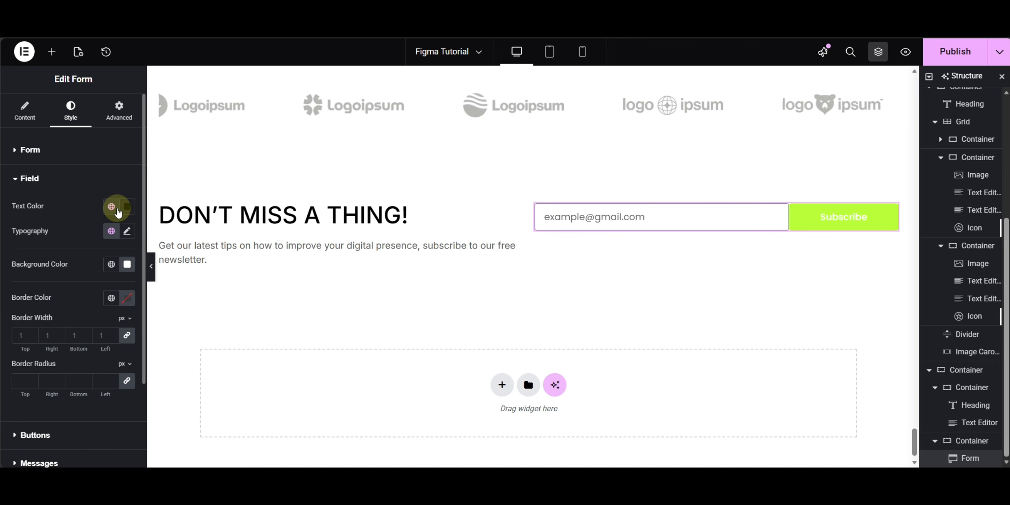
{"action": "left_click", "coordinate": [114, 239]}
{"action": "left_click", "coordinate": [52, 280]}
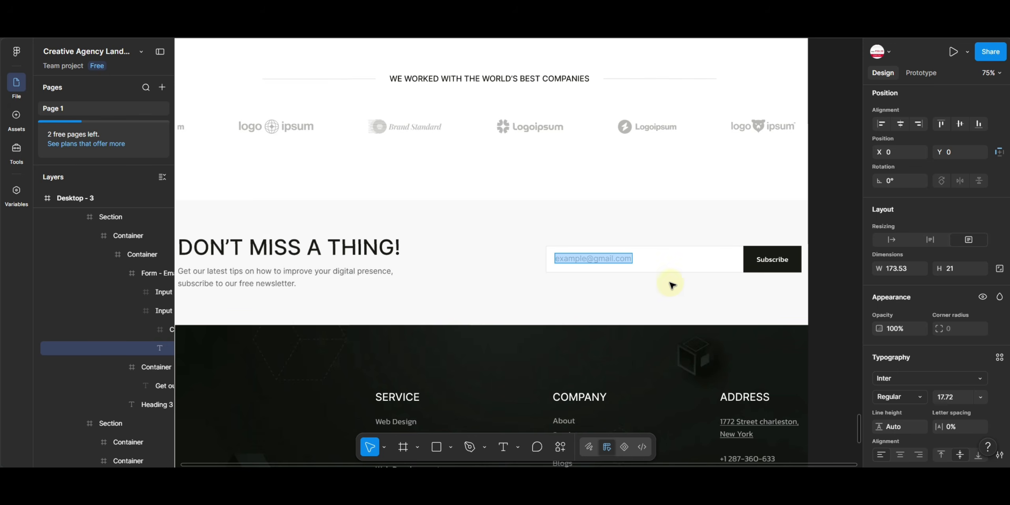
Step: Select the whole email form frame in the Figma design and copy its E5E5E5 border color
{"action": "key", "text": "Escape"}
{"action": "key", "text": "Escape"}
{"action": "key", "text": "Escape"}
{"action": "key", "text": "Escape"}
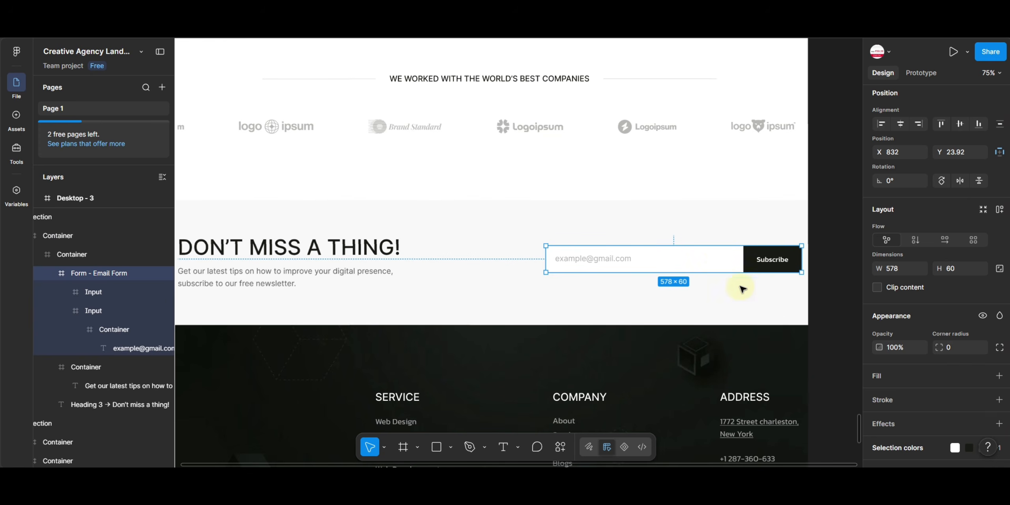
{"action": "scroll", "coordinate": [611, 271], "scroll_direction": "up", "scroll_amount": 3}
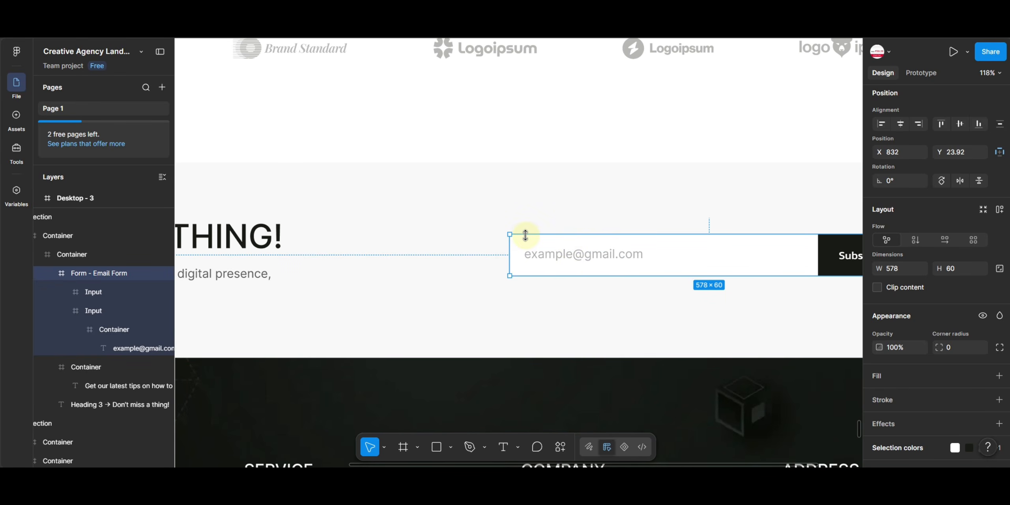
{"action": "scroll", "coordinate": [957, 401], "scroll_direction": "down", "scroll_amount": 2}
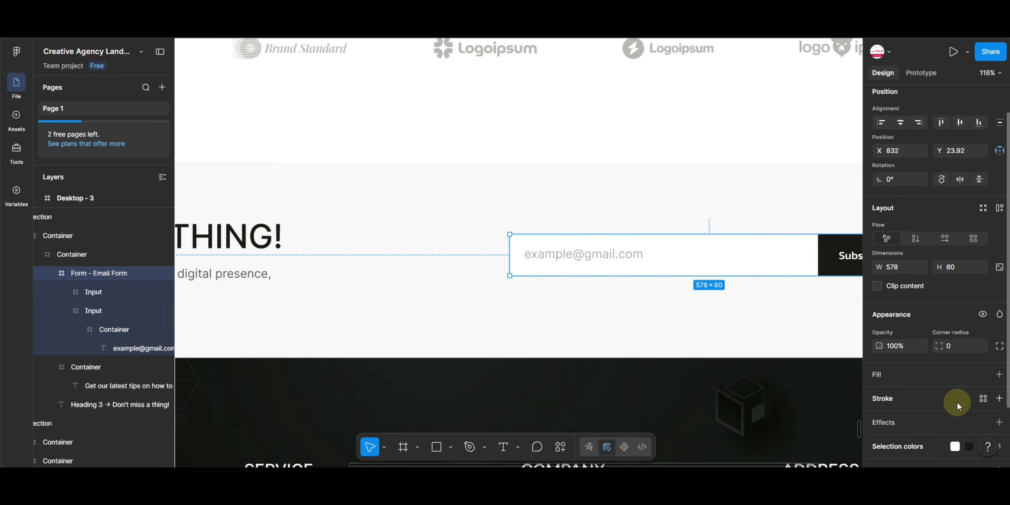
{"action": "left_click", "coordinate": [923, 379]}
{"action": "scroll", "coordinate": [921, 380], "scroll_direction": "down", "scroll_amount": 2}
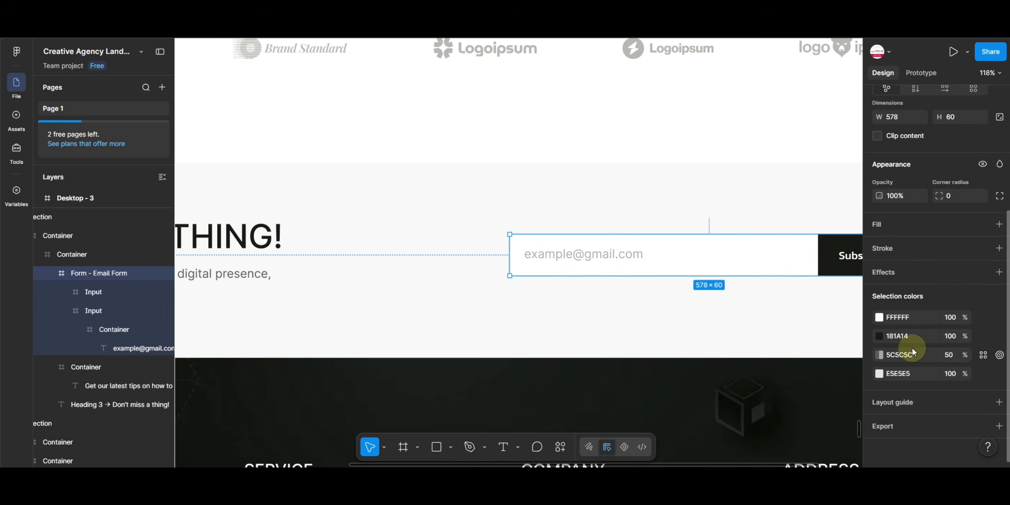
{"action": "left_click", "coordinate": [901, 376]}
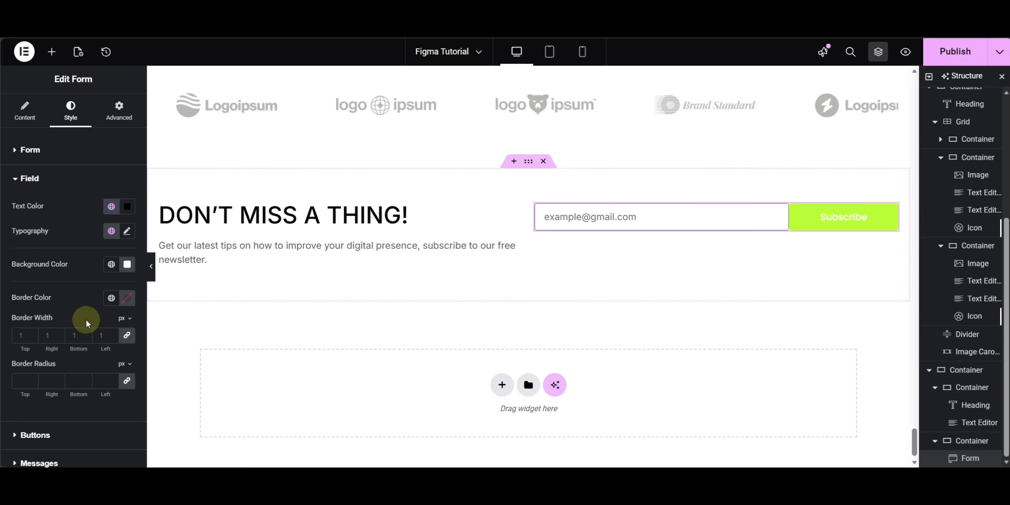
Step: In Elementor, set the form field's border color to #E5E5E5 and its border radius to 0
{"action": "left_click", "coordinate": [127, 298]}
{"action": "left_click", "coordinate": [114, 269]}
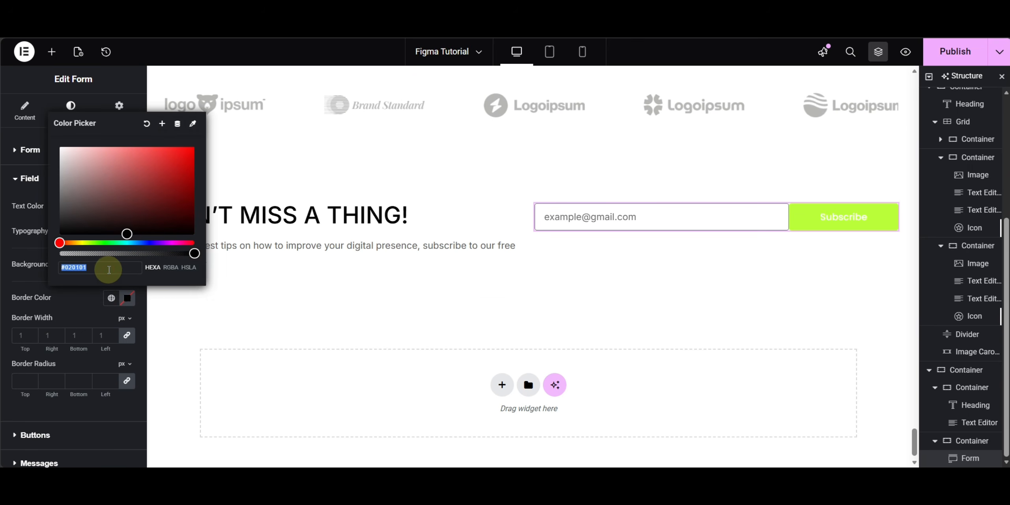
{"action": "type", "text": "#E5E5E5"}
{"action": "left_click", "coordinate": [69, 297]}
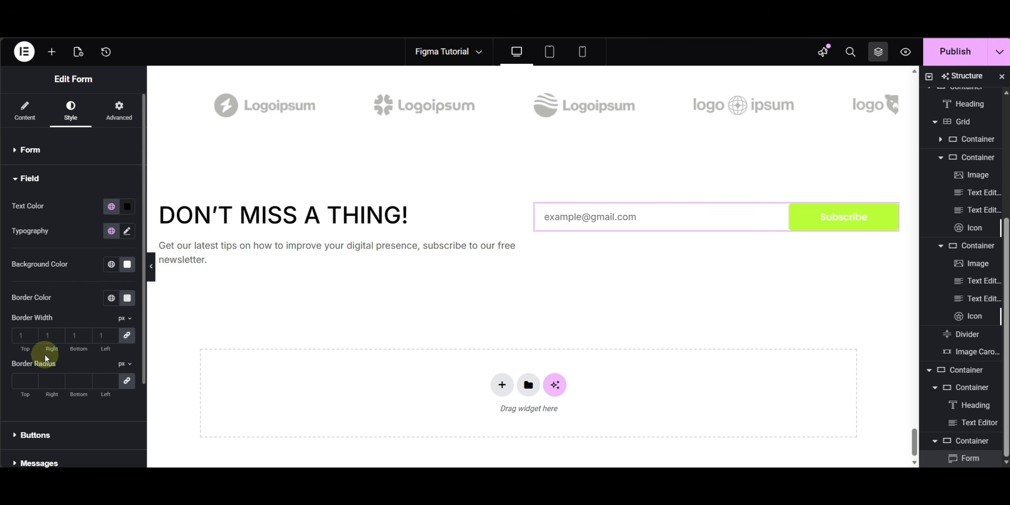
{"action": "left_click", "coordinate": [23, 381]}
{"action": "type", "text": "0"}
Step: Apply the Secondary global font to the form's button and check the Subscribe label's styling in the Figma design
{"action": "scroll", "coordinate": [73, 360], "scroll_direction": "down", "scroll_amount": 3}
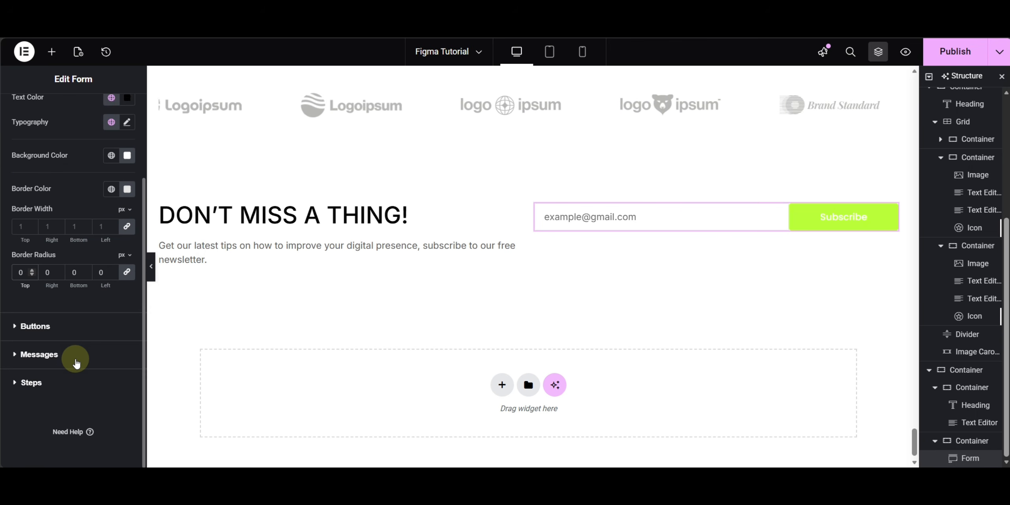
{"action": "left_click", "coordinate": [77, 331]}
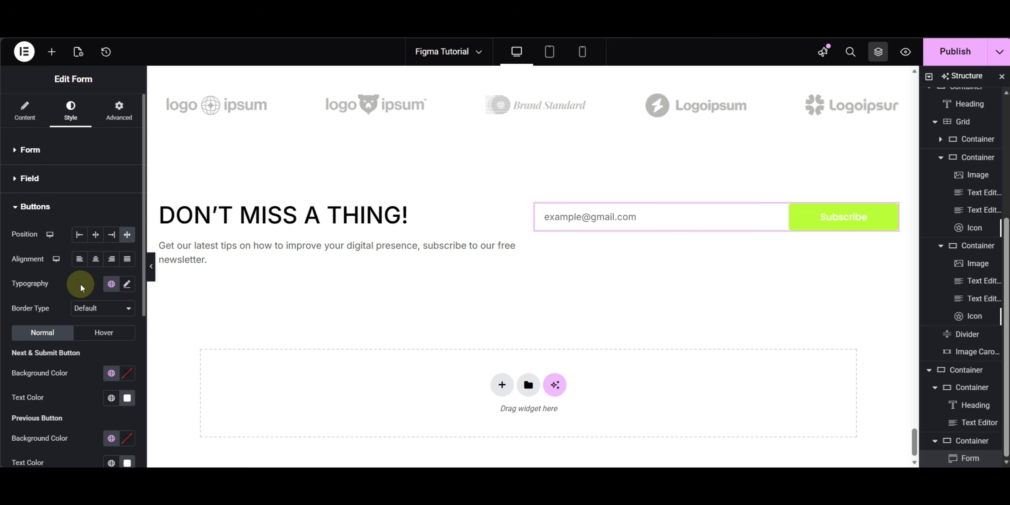
{"action": "left_click", "coordinate": [111, 285]}
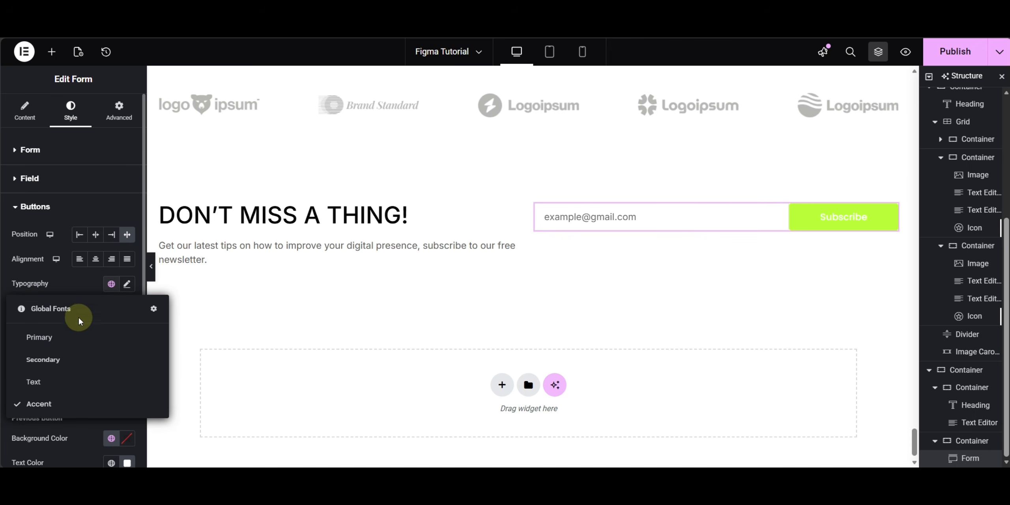
{"action": "left_click", "coordinate": [47, 355]}
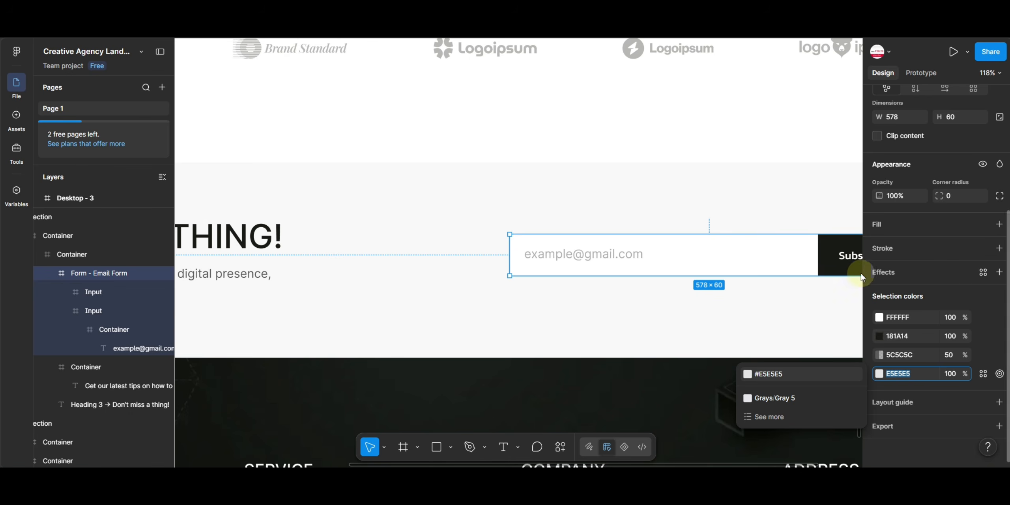
{"action": "left_click_drag", "start_coordinate": [831, 265], "coordinate": [650, 253]}
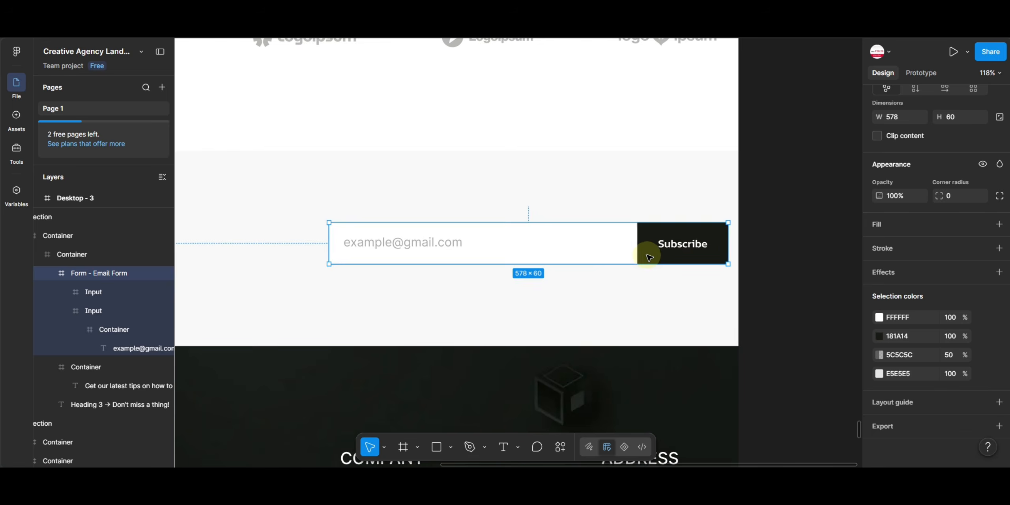
{"action": "double_click", "coordinate": [683, 247]}
{"action": "double_click", "coordinate": [685, 246]}
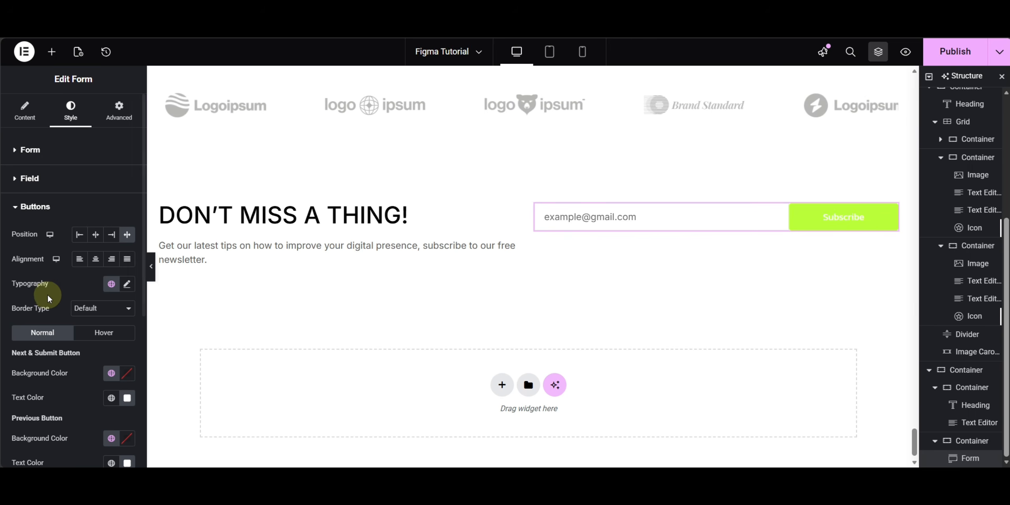
Step: Apply the Text global color (#000000) to the Subscribe button's background, keep its text white, and set its border radius to 0
{"action": "scroll", "coordinate": [48, 294], "scroll_direction": "down", "scroll_amount": 3}
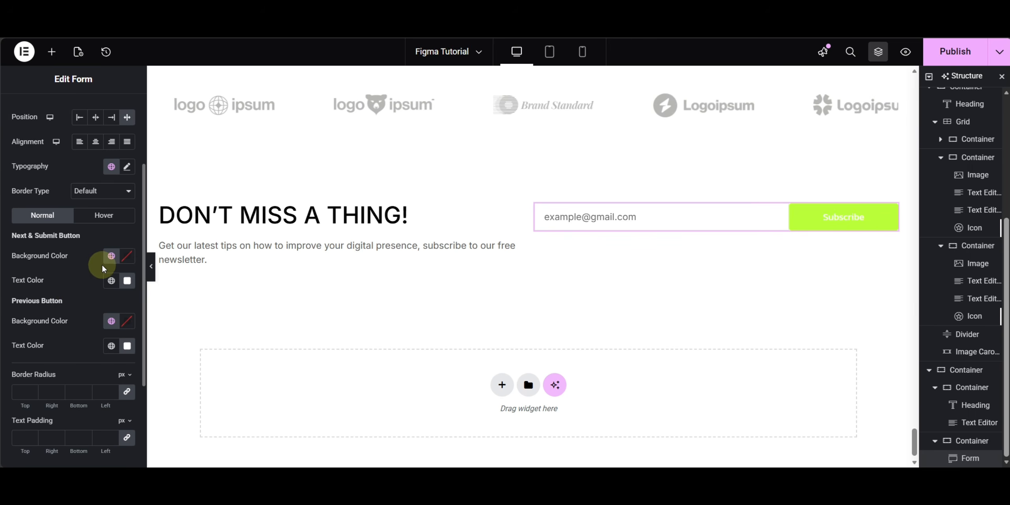
{"action": "left_click", "coordinate": [112, 258]}
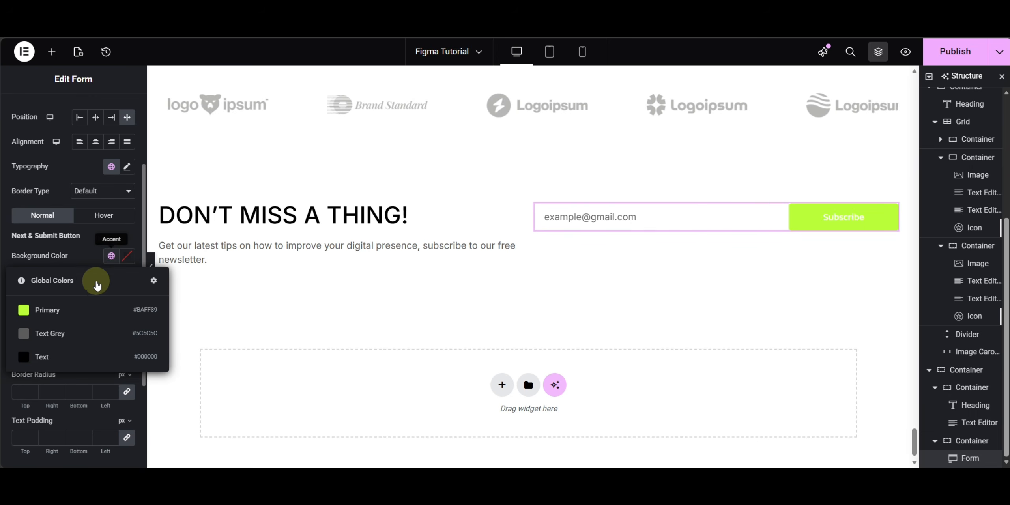
{"action": "left_click", "coordinate": [48, 356]}
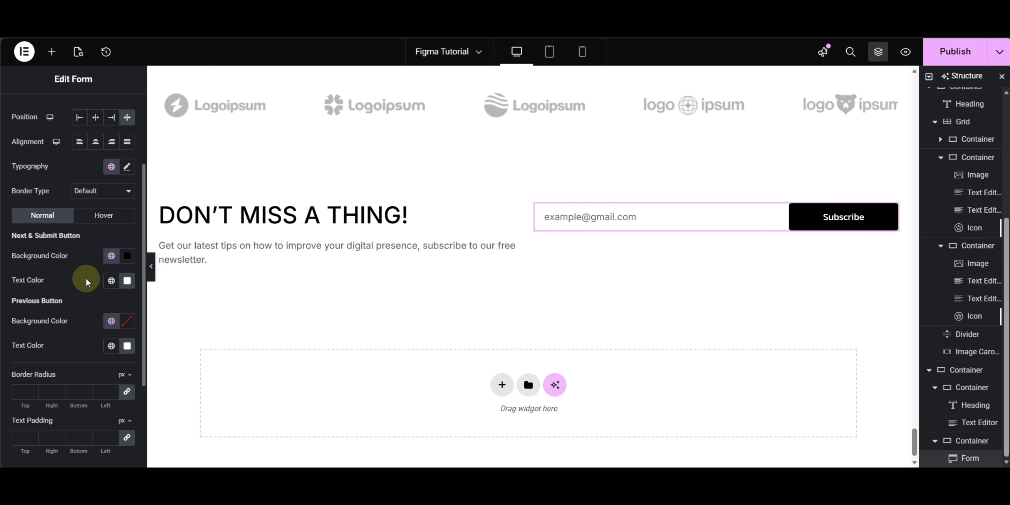
{"action": "left_click", "coordinate": [111, 281]}
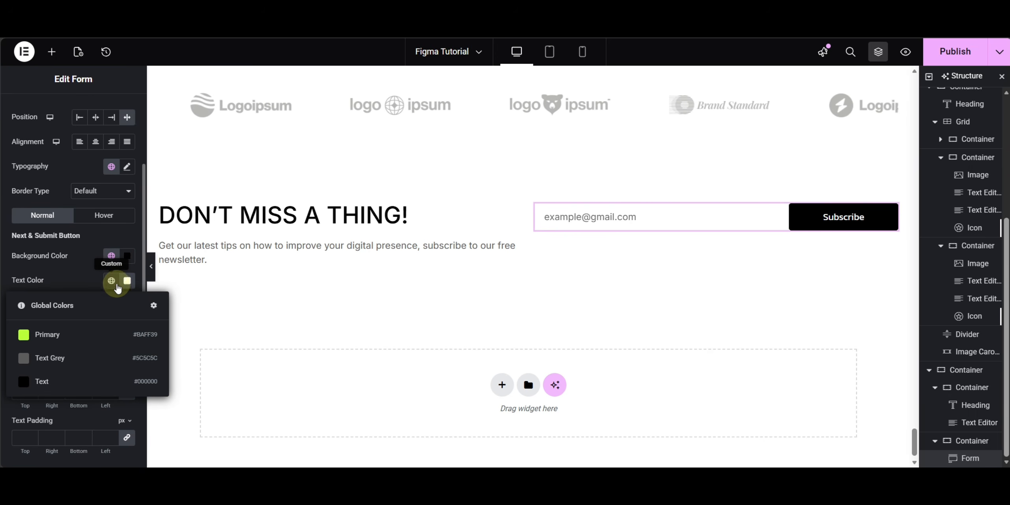
{"action": "left_click", "coordinate": [127, 280]}
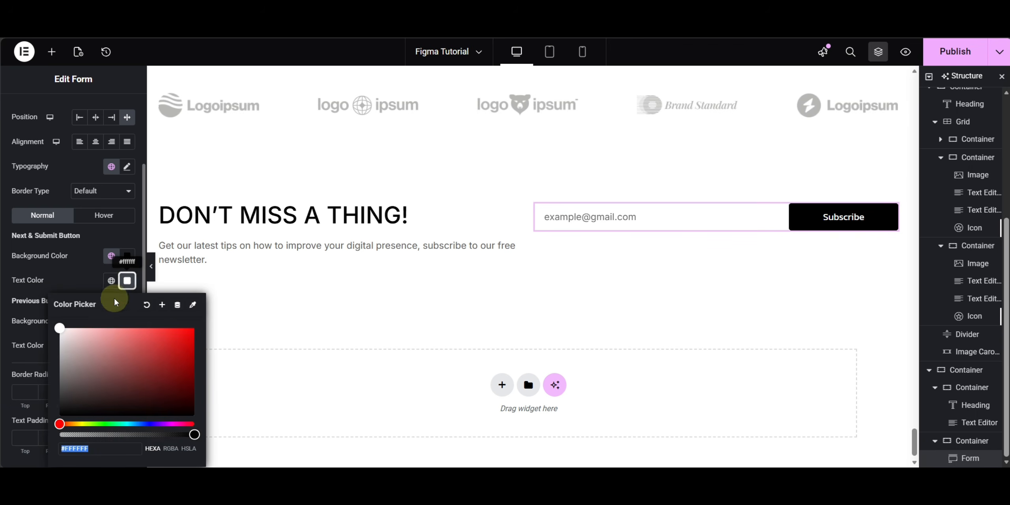
{"action": "left_click", "coordinate": [79, 271]}
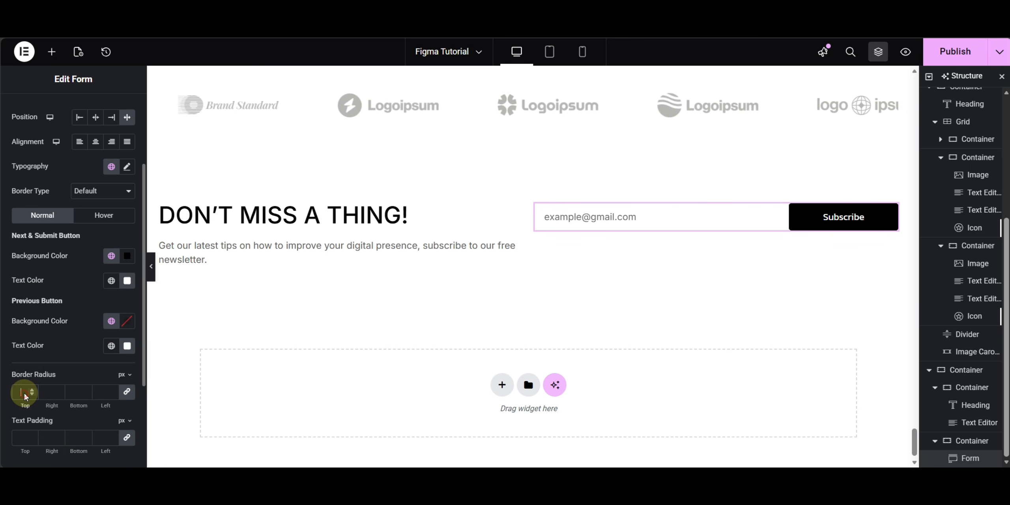
{"action": "type", "text": "0"}
{"action": "left_click", "coordinate": [70, 271]}
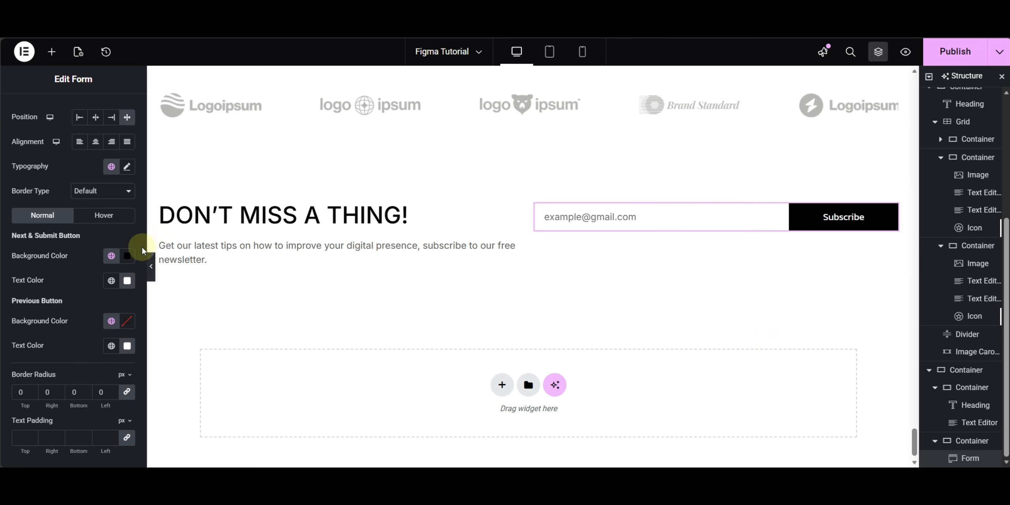
Step: For the Subscribe button's hover state, apply the Primary global color to the background and the Text global color to the text
{"action": "left_click", "coordinate": [104, 215]}
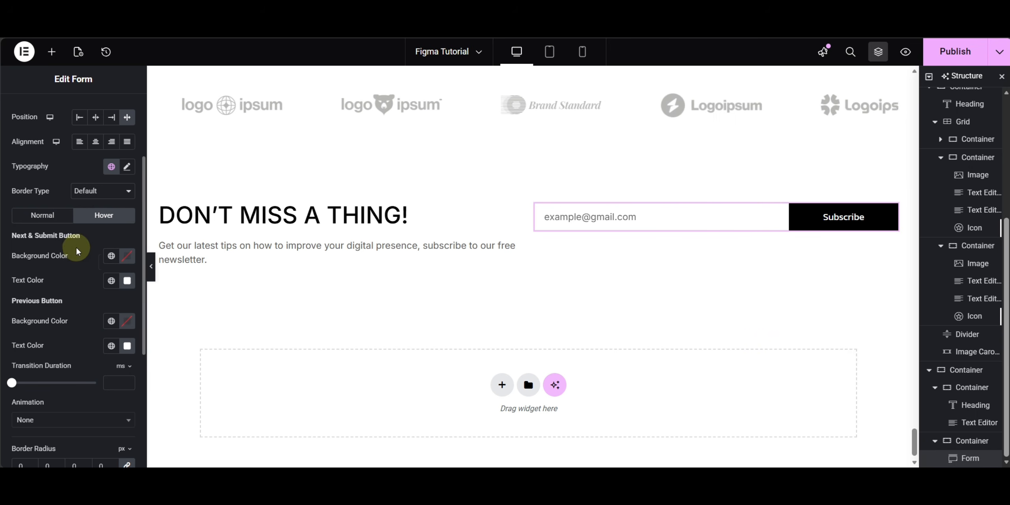
{"action": "left_click", "coordinate": [112, 256]}
{"action": "left_click", "coordinate": [42, 309]}
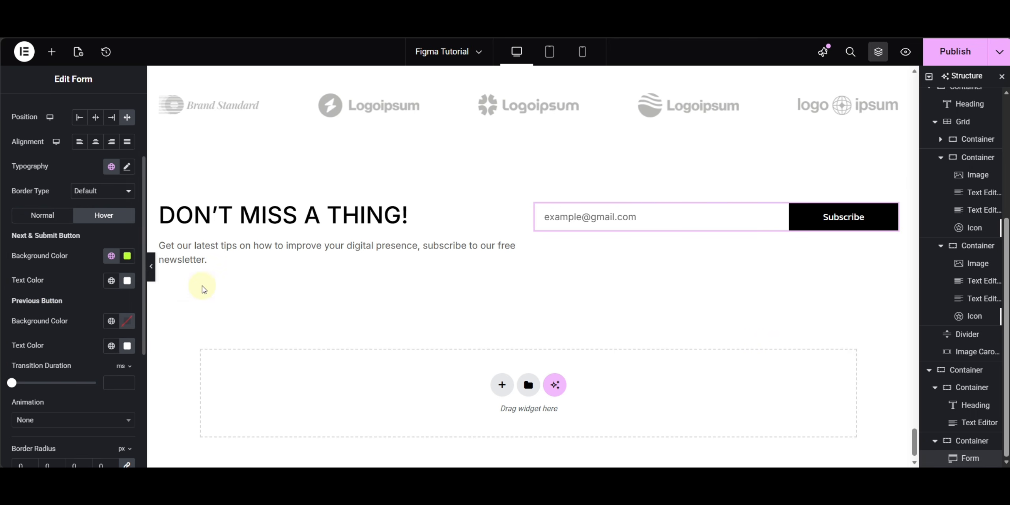
{"action": "left_click", "coordinate": [128, 281]}
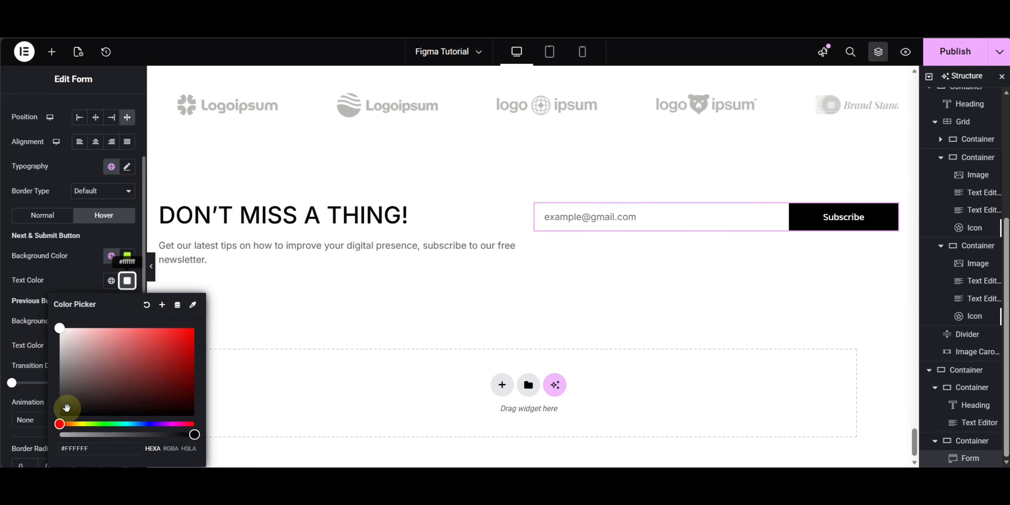
{"action": "left_click", "coordinate": [112, 280]}
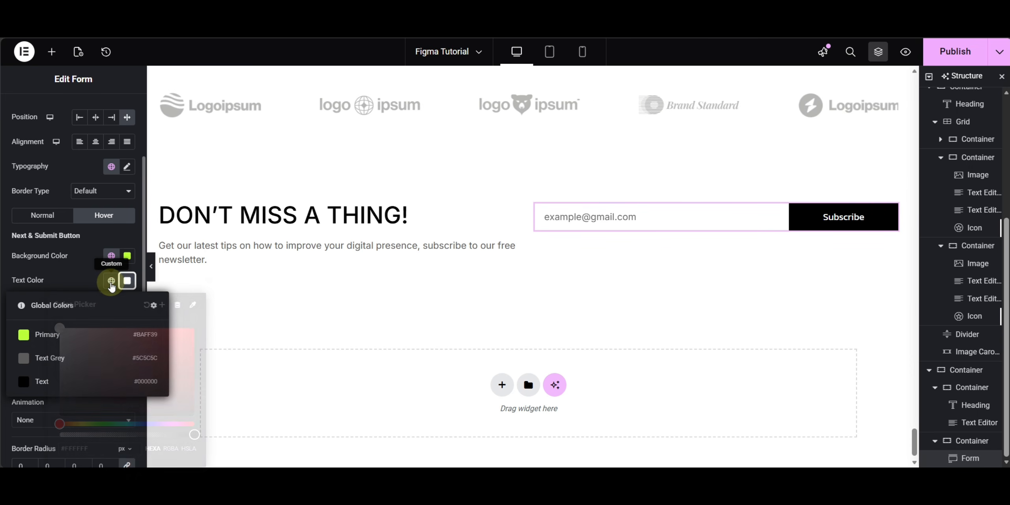
{"action": "left_click", "coordinate": [47, 380]}
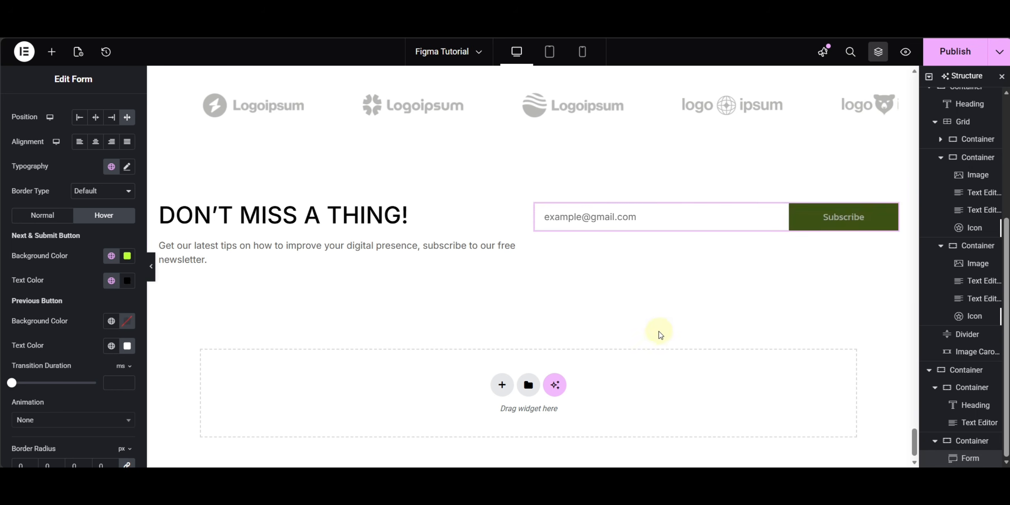
{"action": "left_click", "coordinate": [151, 265]}
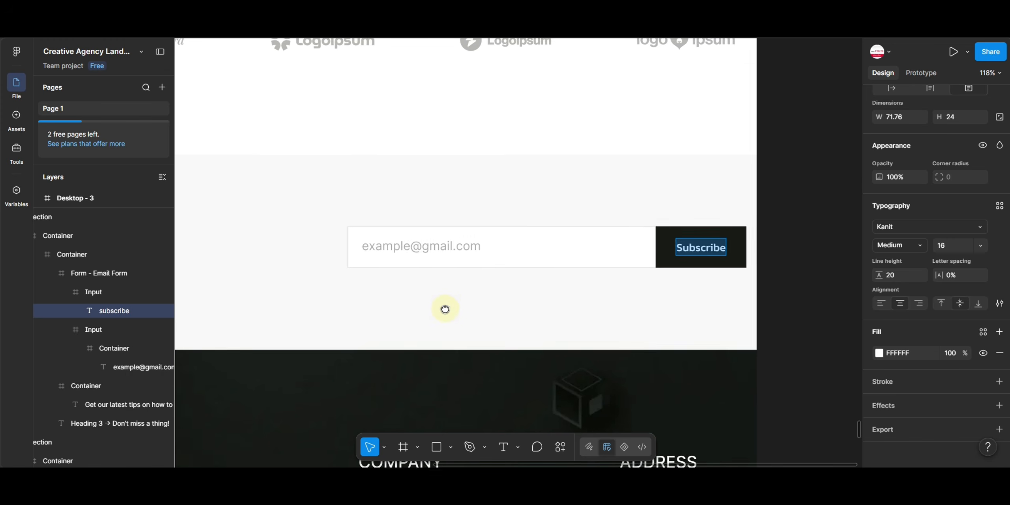
Step: Copy the fill colour code of the email placeholder text in the subscribe form design
{"action": "scroll", "coordinate": [444, 307], "scroll_direction": "left", "scroll_amount": 3}
{"action": "scroll", "coordinate": [444, 307], "scroll_direction": "up", "scroll_amount": 1}
{"action": "left_click", "coordinate": [448, 264]}
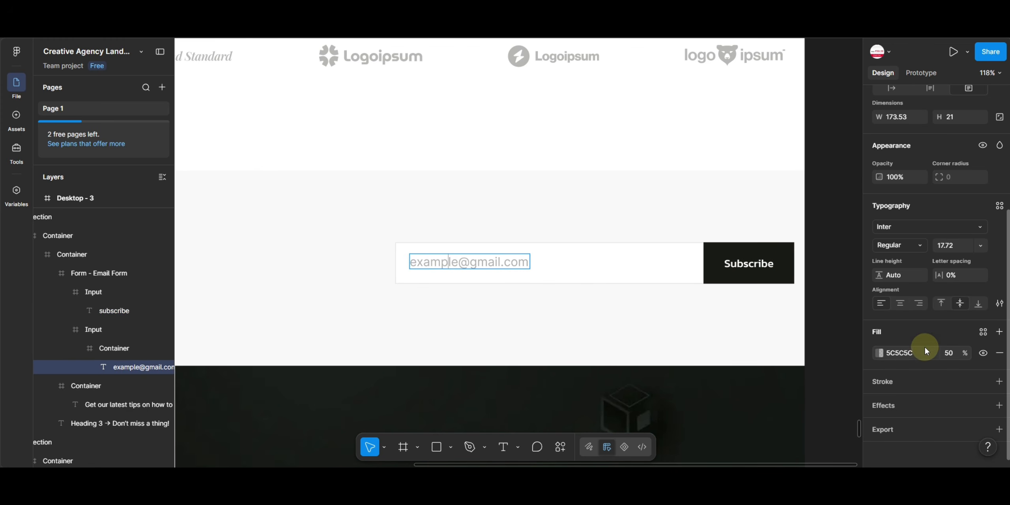
{"action": "left_click", "coordinate": [900, 354]}
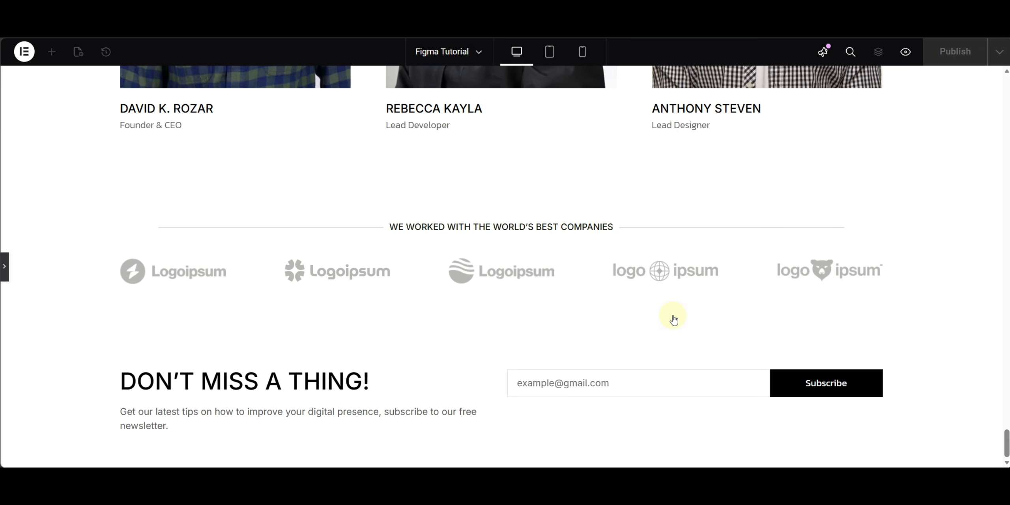
Step: Switch to Elementor, leave the preview and set the subscribe form's field text colour to 5C5C5C
{"action": "key", "text": "ctrl+p"}
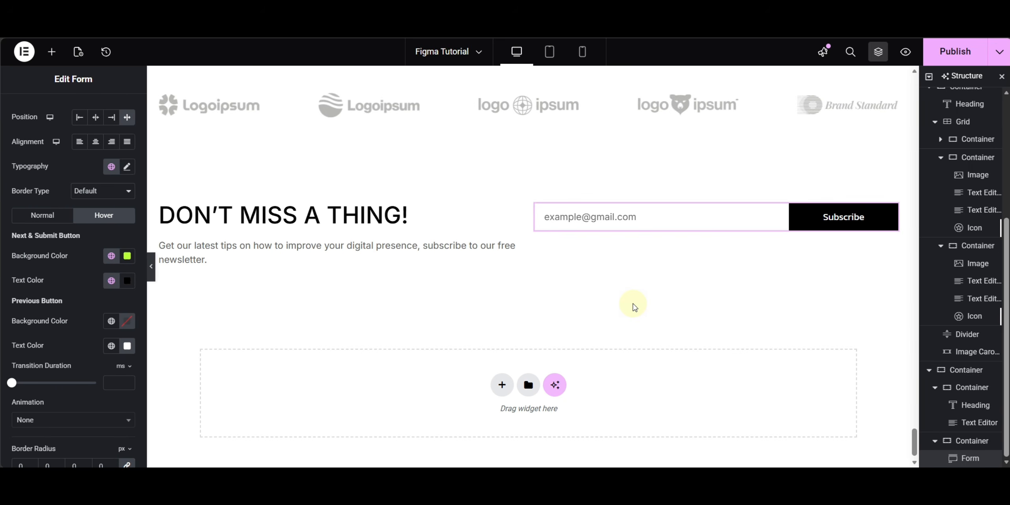
{"action": "scroll", "coordinate": [61, 176], "scroll_direction": "up", "scroll_amount": 3}
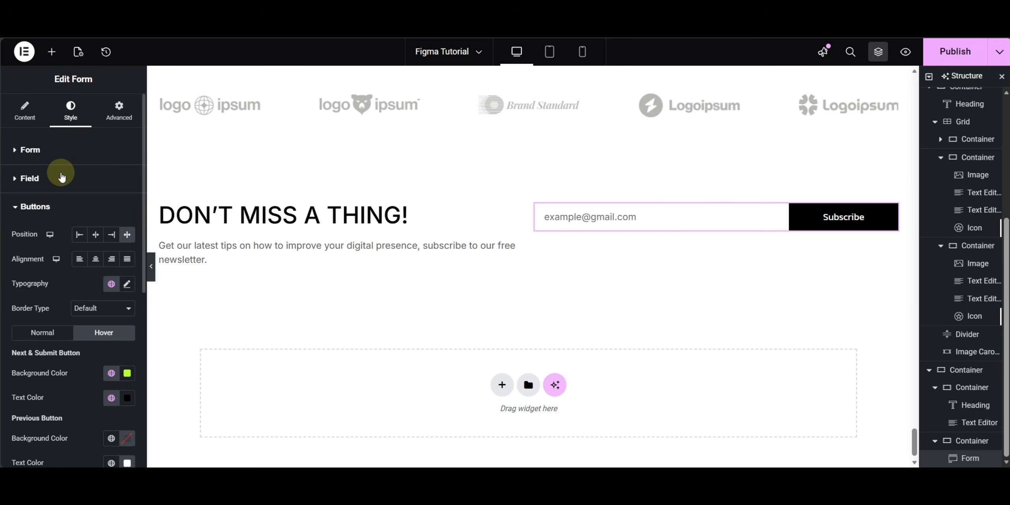
{"action": "left_click", "coordinate": [30, 178]}
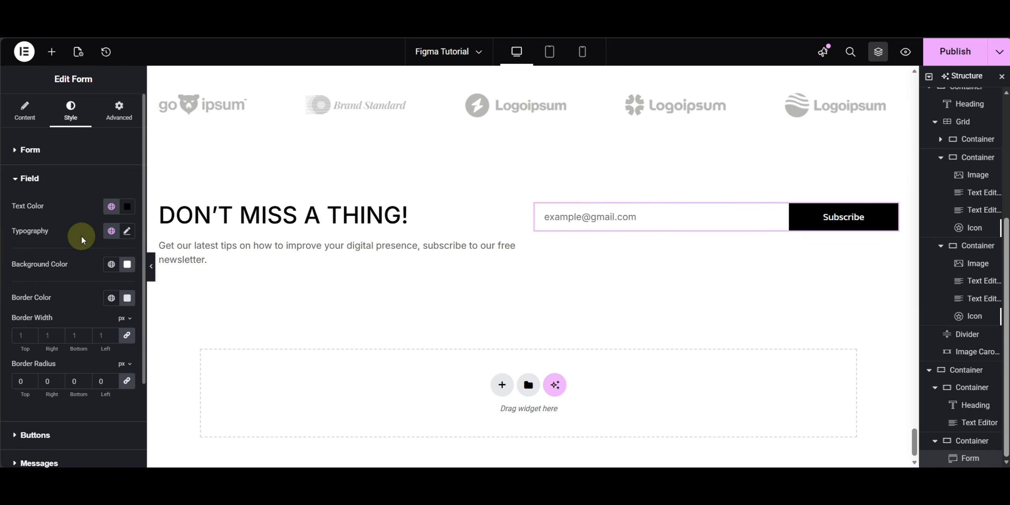
{"action": "left_click", "coordinate": [128, 207]}
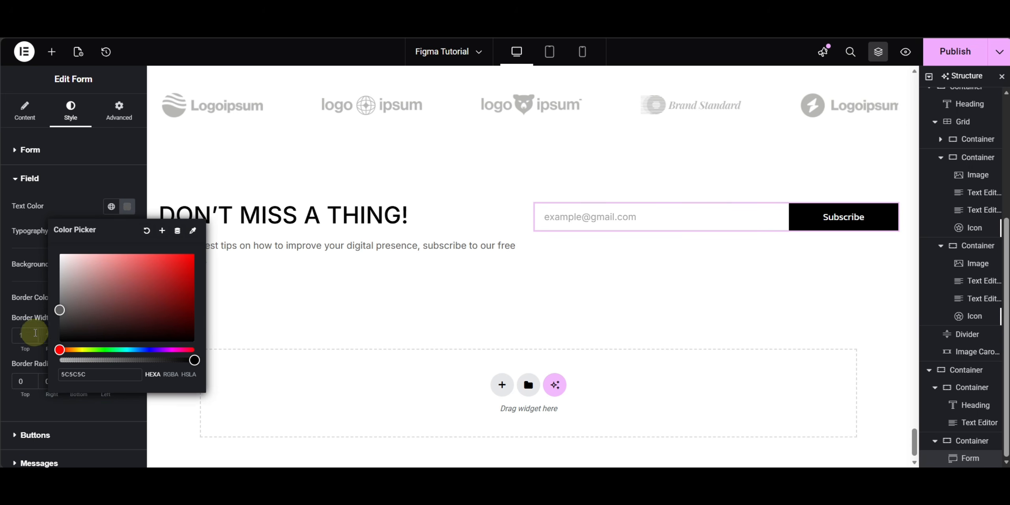
{"action": "left_click", "coordinate": [25, 243]}
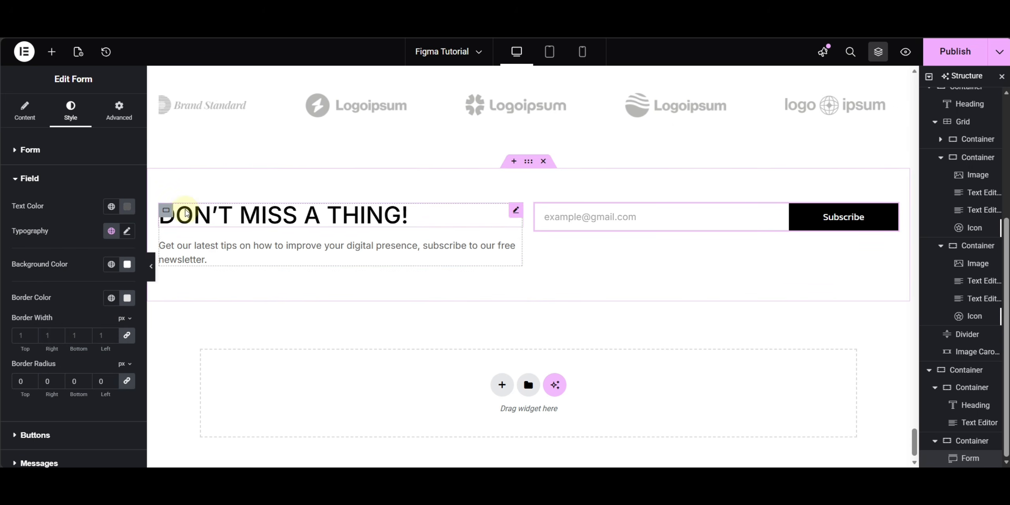
Step: Check the newsletter layout in Figma and set the width of Elementor's heading-and-text container to 500 px
{"action": "left_click", "coordinate": [166, 209]}
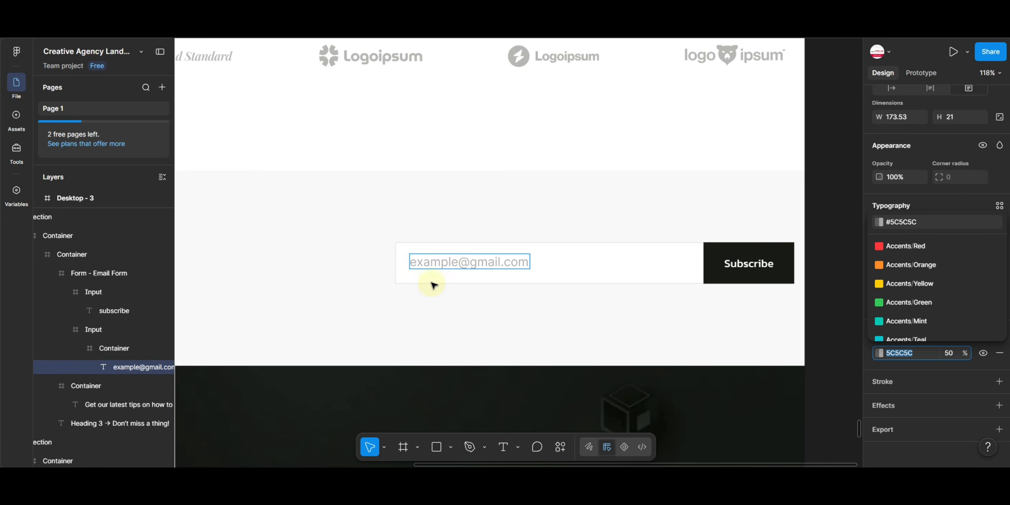
{"action": "left_click_drag", "start_coordinate": [431, 284], "coordinate": [598, 301]}
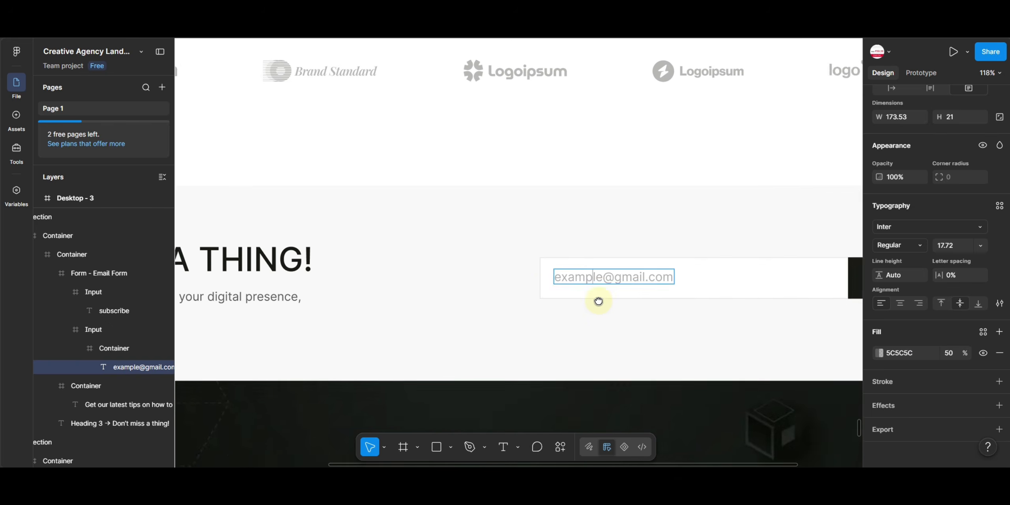
{"action": "scroll", "coordinate": [603, 302], "scroll_direction": "down", "scroll_amount": 5}
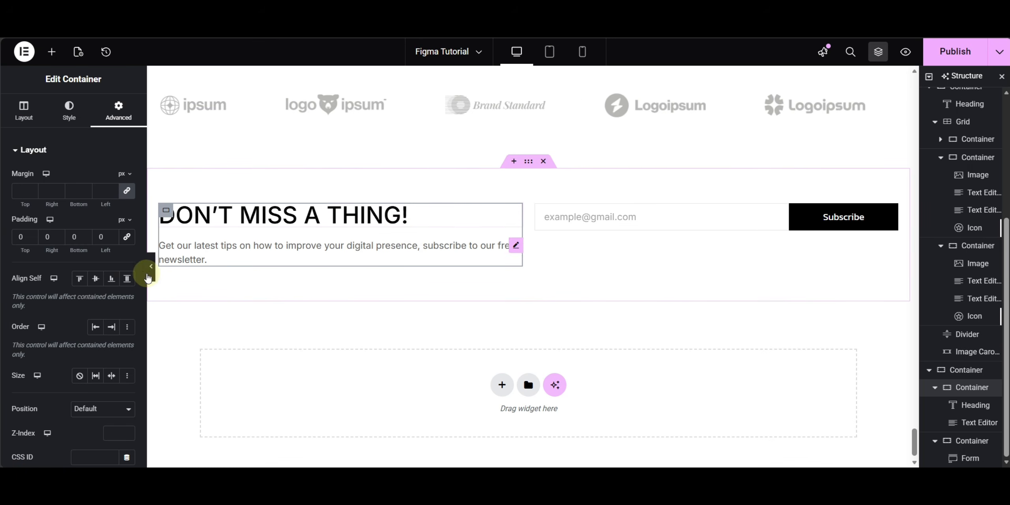
{"action": "left_click", "coordinate": [24, 115]}
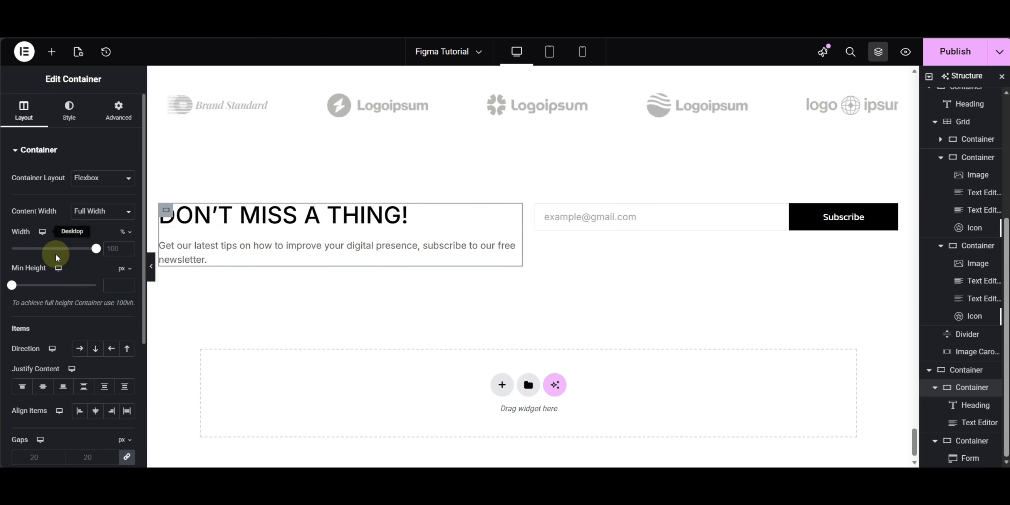
{"action": "left_click_drag", "start_coordinate": [95, 250], "coordinate": [65, 249]}
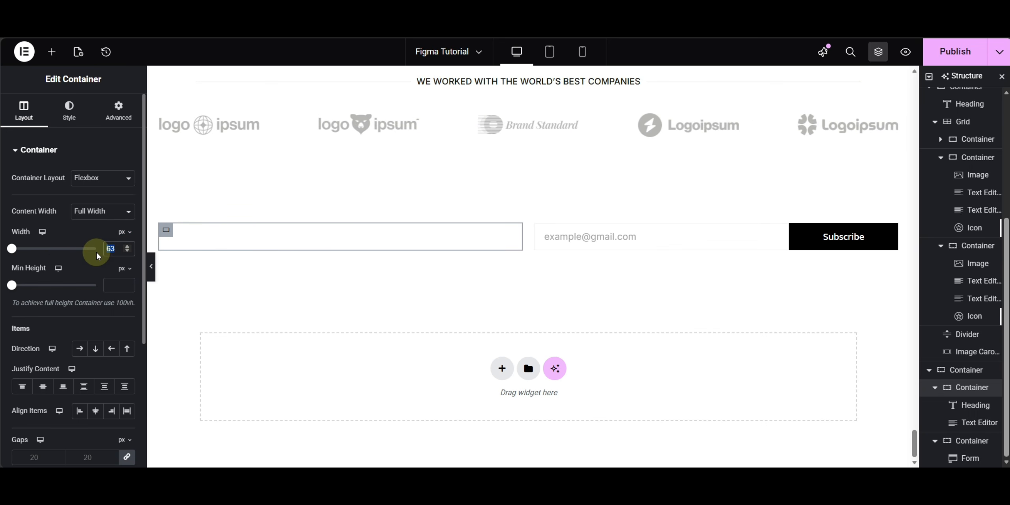
{"action": "type", "text": "500"}
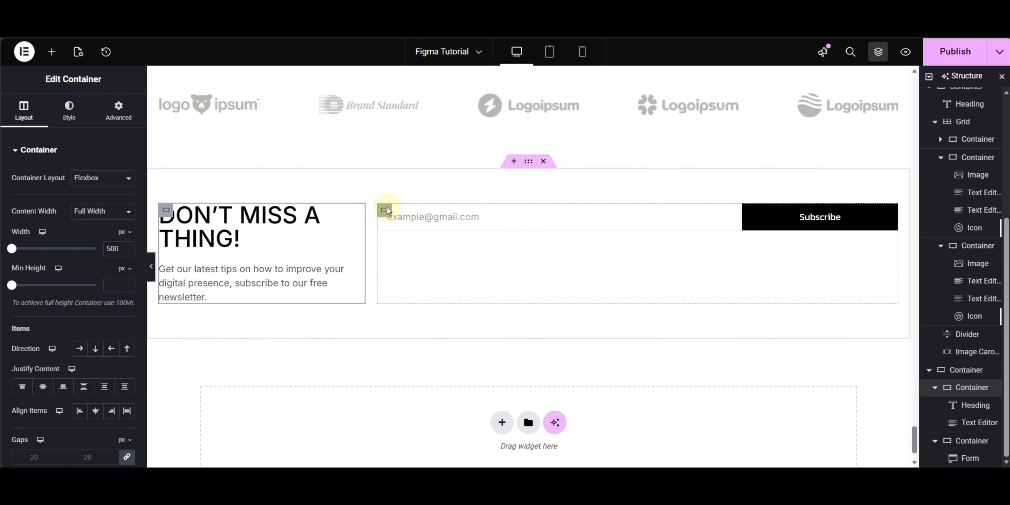
Step: Set the width of the container holding the subscribe form to 600 px
{"action": "left_click", "coordinate": [383, 211]}
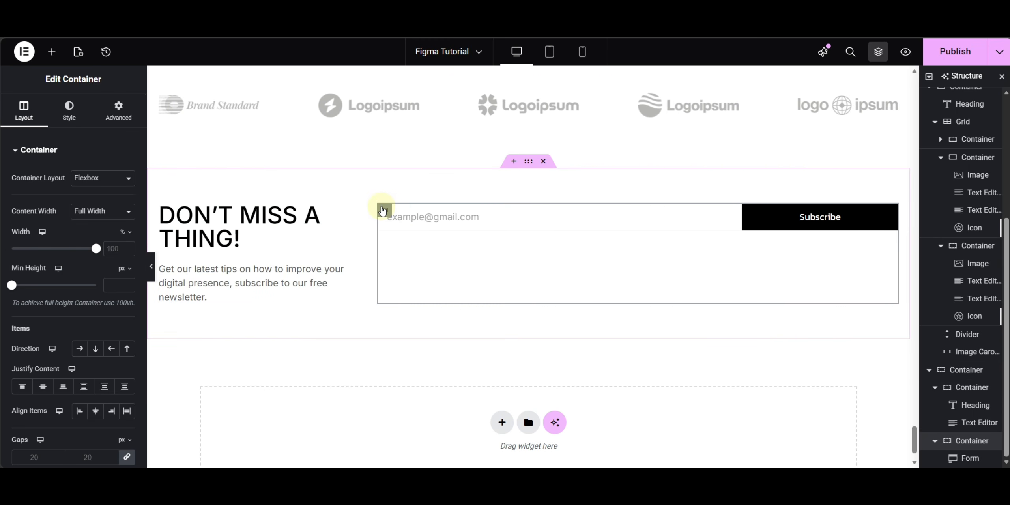
{"action": "left_click", "coordinate": [126, 235]}
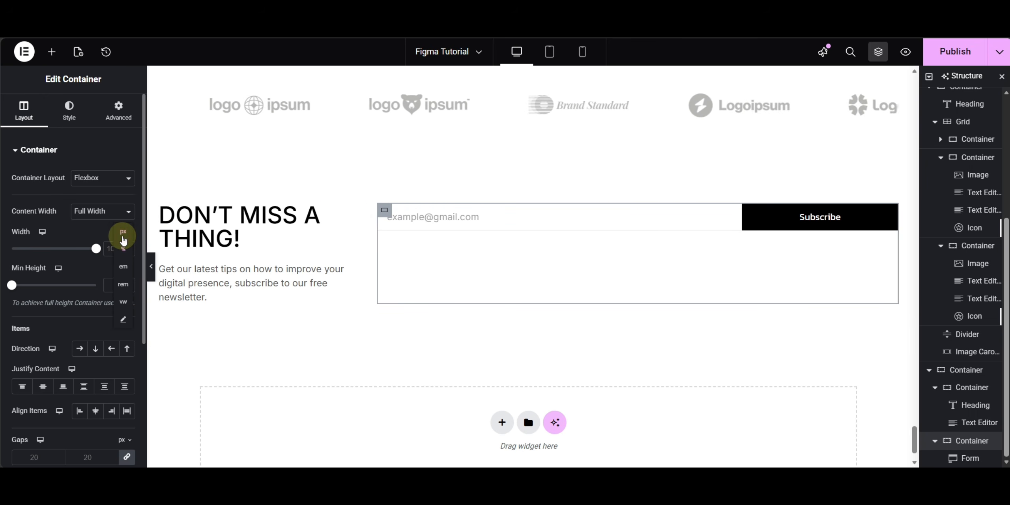
{"action": "left_click", "coordinate": [123, 232]}
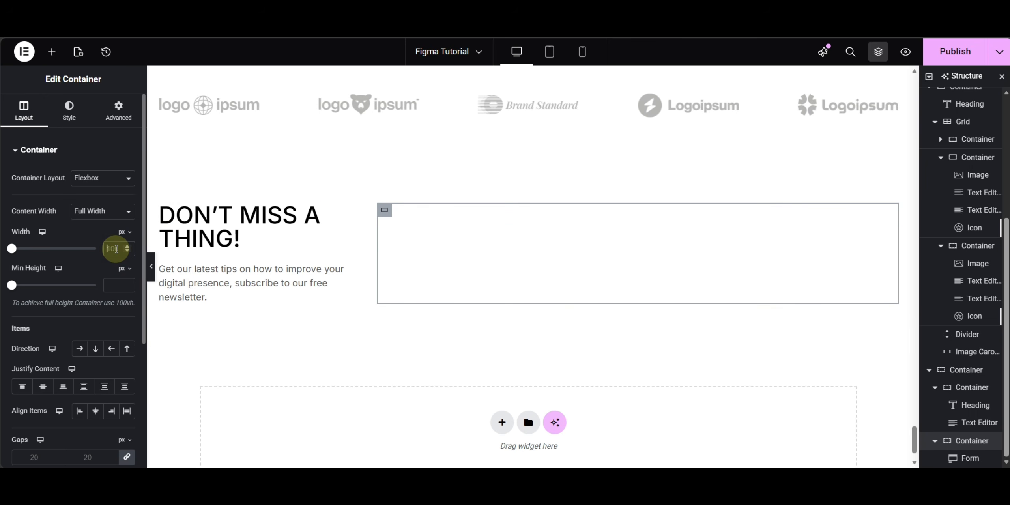
{"action": "type", "text": "600"}
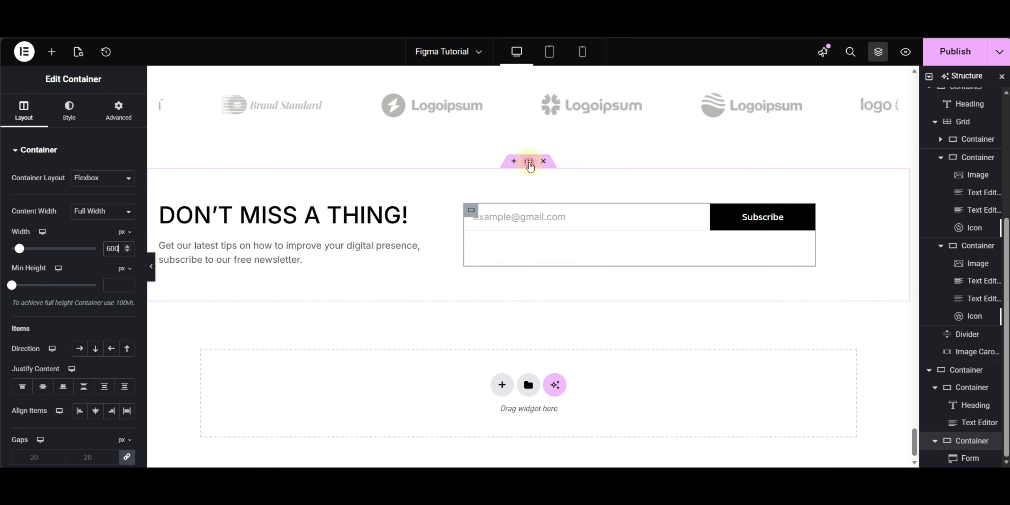
Step: Centre-align the items of the newsletter section's outer container and justify them with space between
{"action": "left_click", "coordinate": [530, 162]}
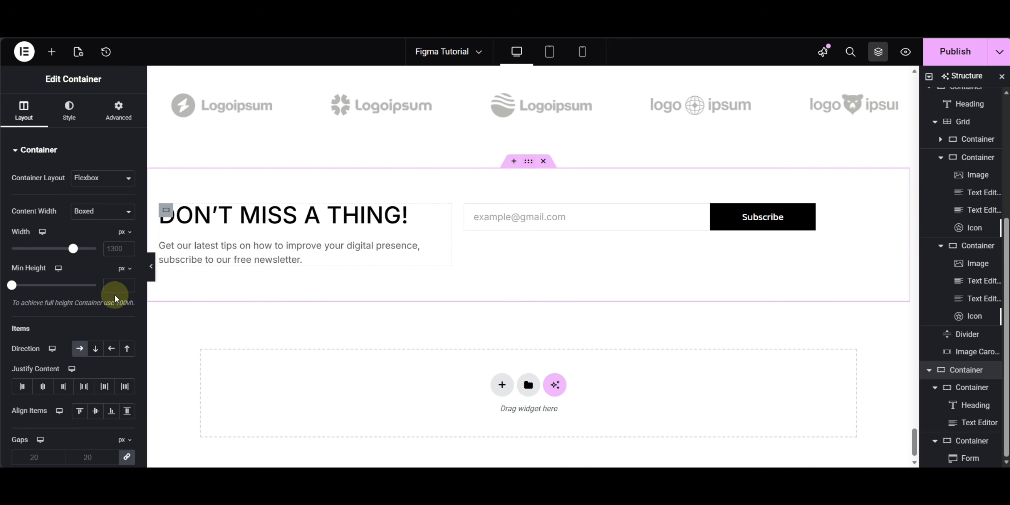
{"action": "left_click", "coordinate": [94, 412]}
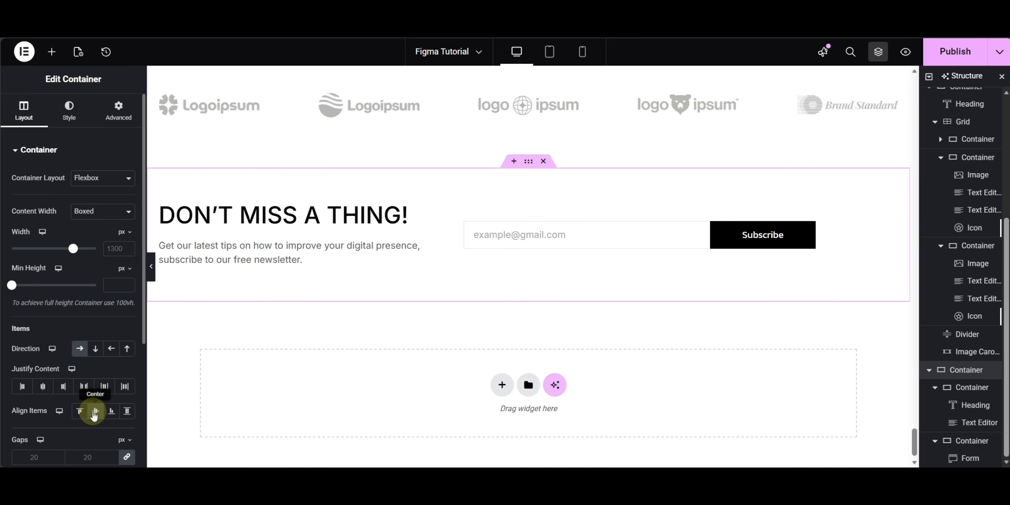
{"action": "left_click", "coordinate": [84, 387]}
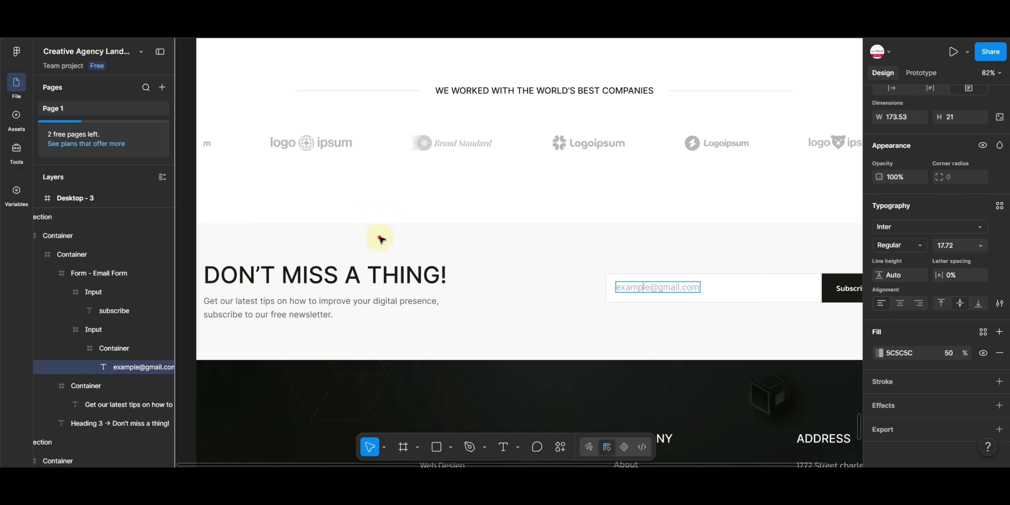
Step: Switch to Figma and copy the background fill code of the newsletter section
{"action": "key", "text": "Escape"}
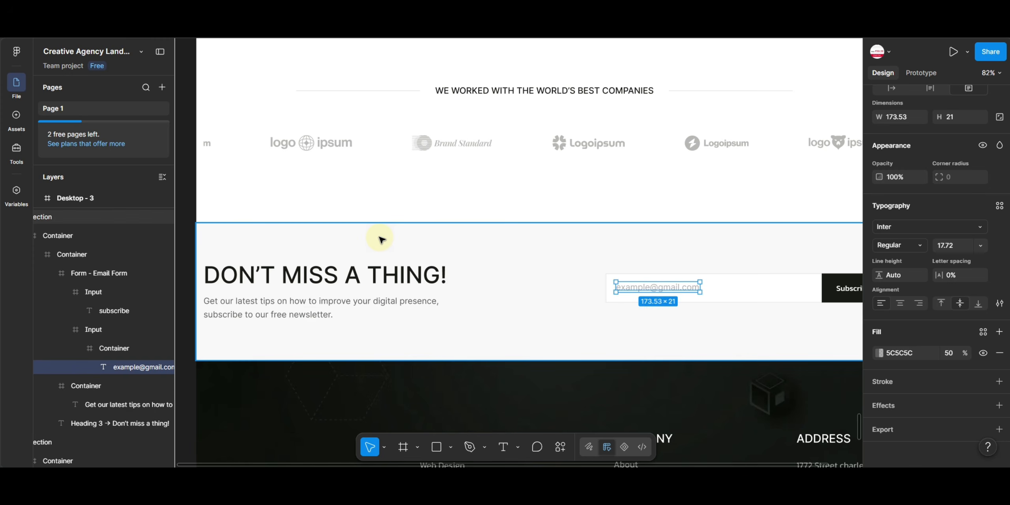
{"action": "left_click", "coordinate": [528, 240]}
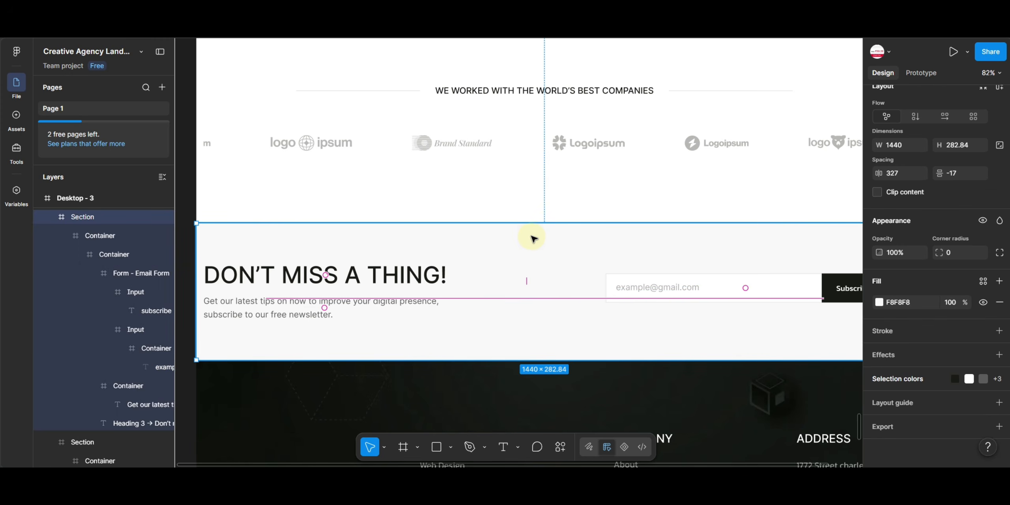
{"action": "left_click", "coordinate": [901, 302]}
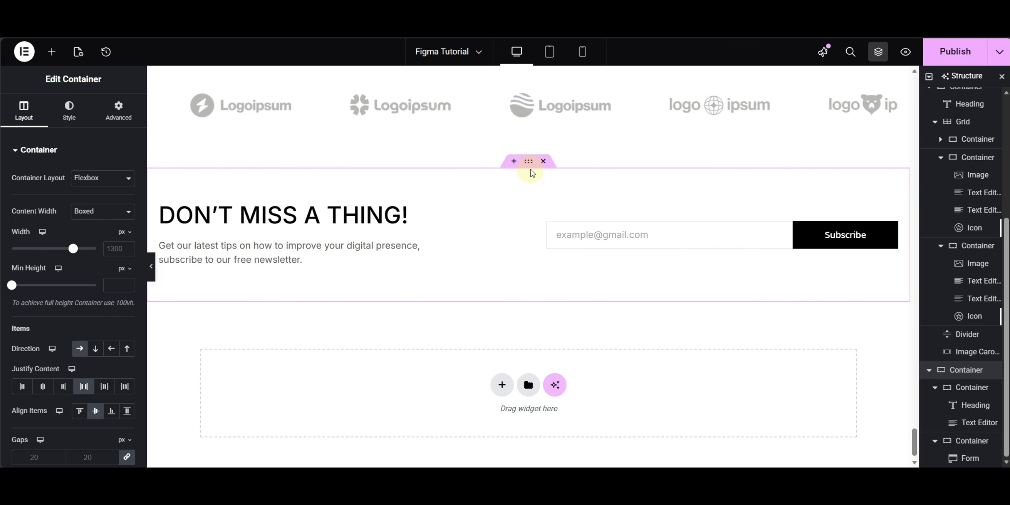
Step: Switch to Elementor and give the newsletter section's outer container a classic background colour of F8F8F8
{"action": "left_click_drag", "start_coordinate": [530, 163], "coordinate": [314, 194]}
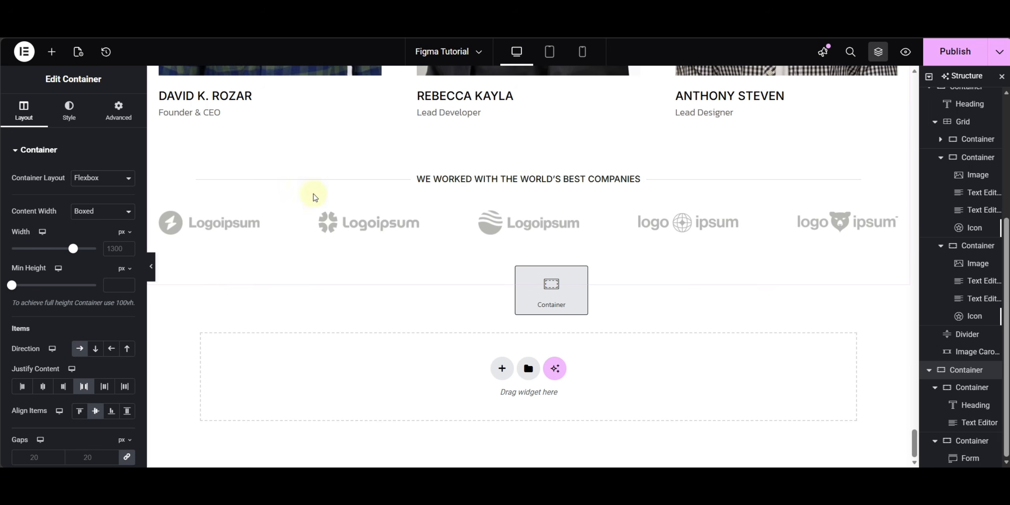
{"action": "left_click", "coordinate": [69, 111]}
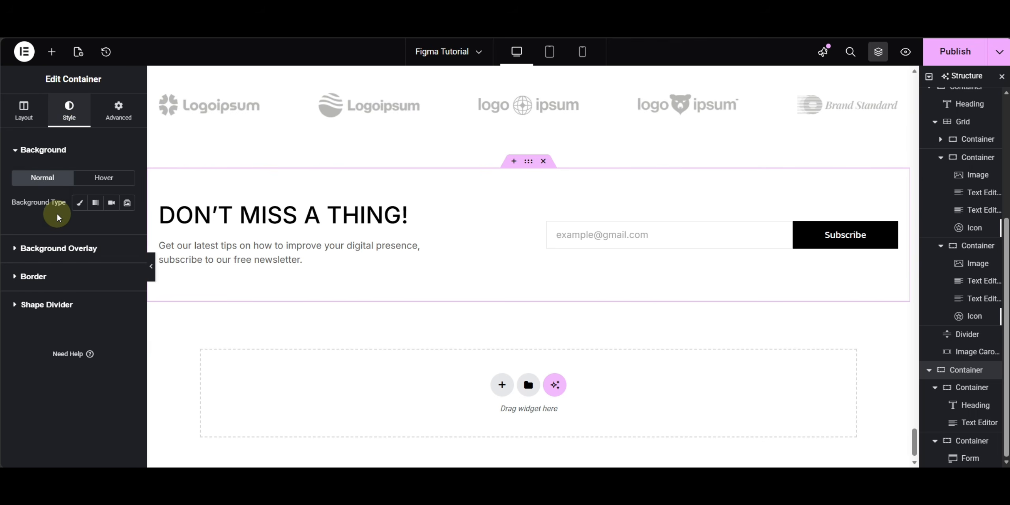
{"action": "left_click", "coordinate": [79, 202]}
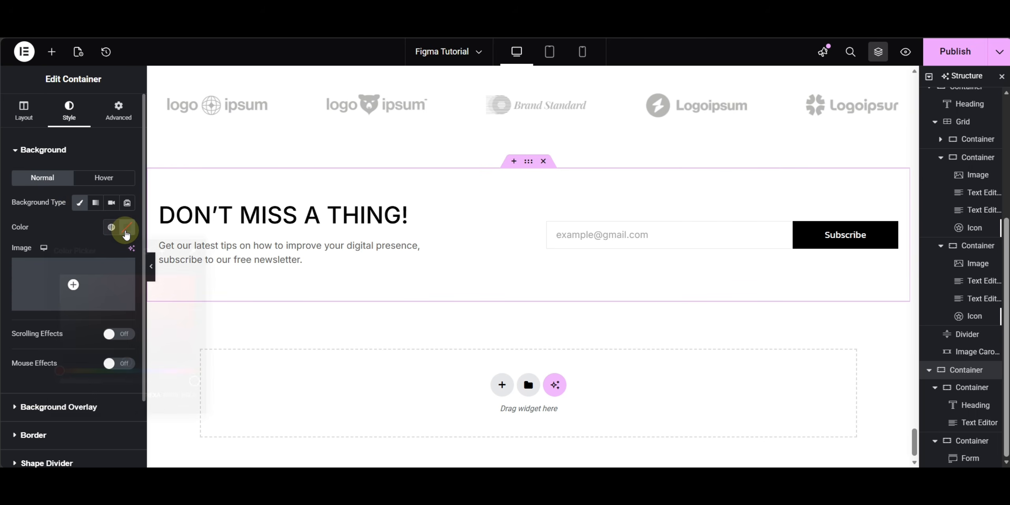
{"action": "left_click", "coordinate": [126, 228]}
{"action": "left_click", "coordinate": [104, 393]}
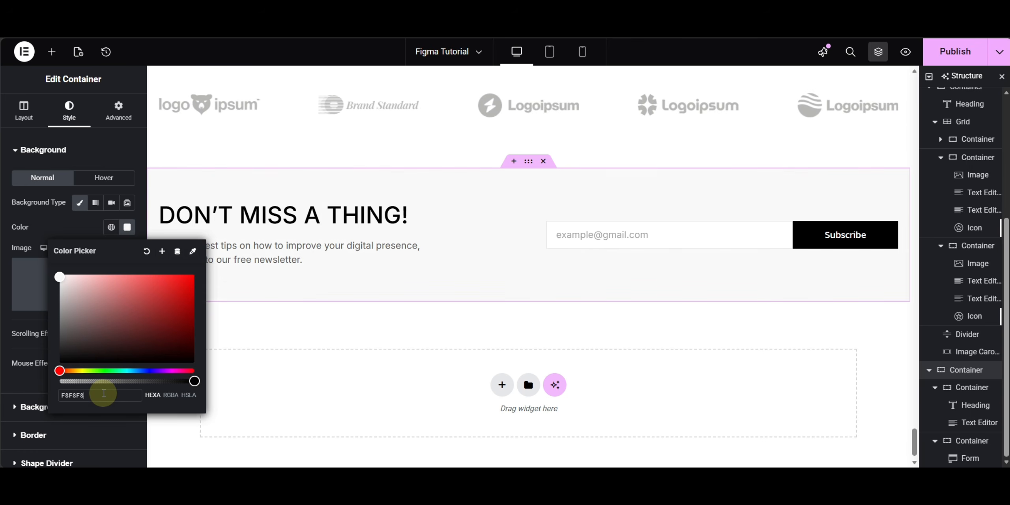
{"action": "type", "text": "F8F8F8"}
{"action": "left_click", "coordinate": [55, 217]}
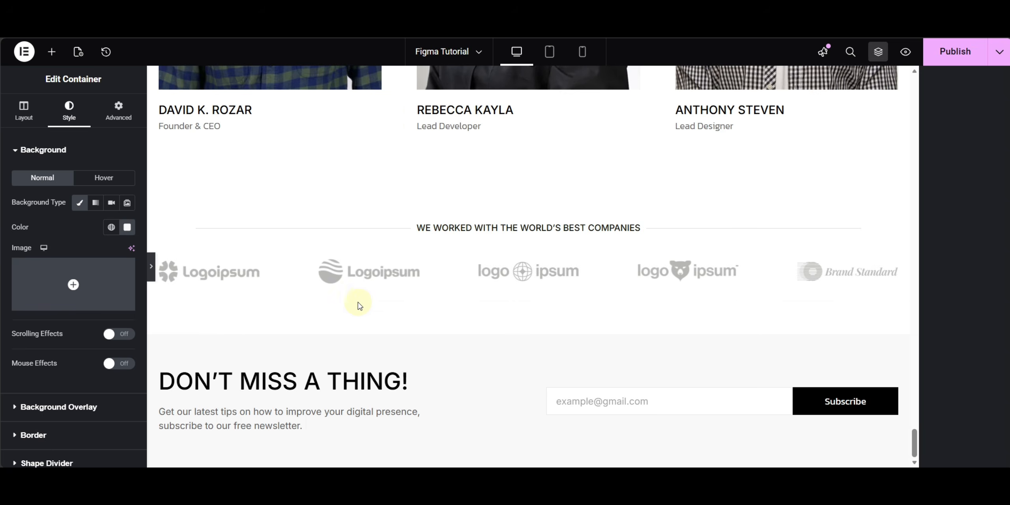
Step: Preview the finished newsletter section and try out its email field and Subscribe button
{"action": "key", "text": "ctrl+p"}
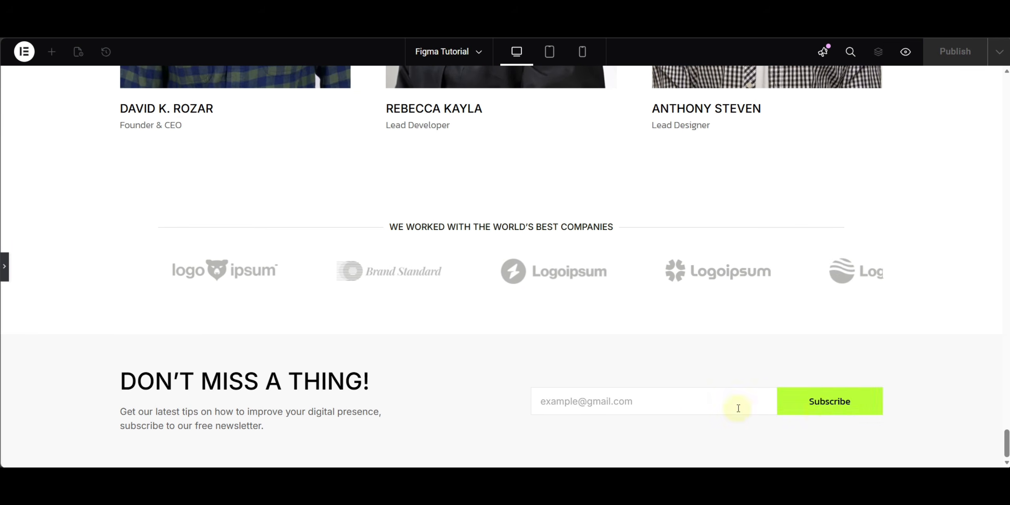
{"action": "left_click", "coordinate": [569, 402]}
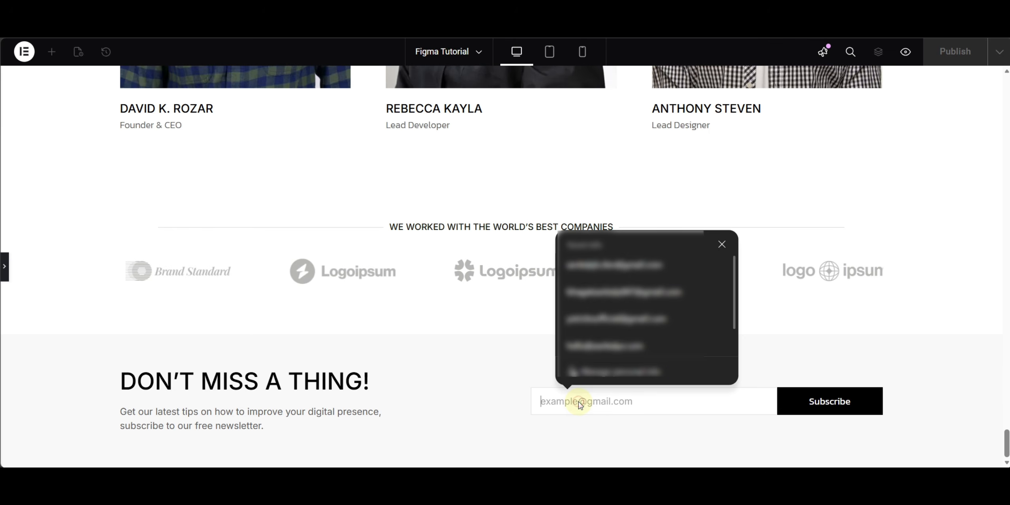
{"action": "left_click", "coordinate": [476, 371]}
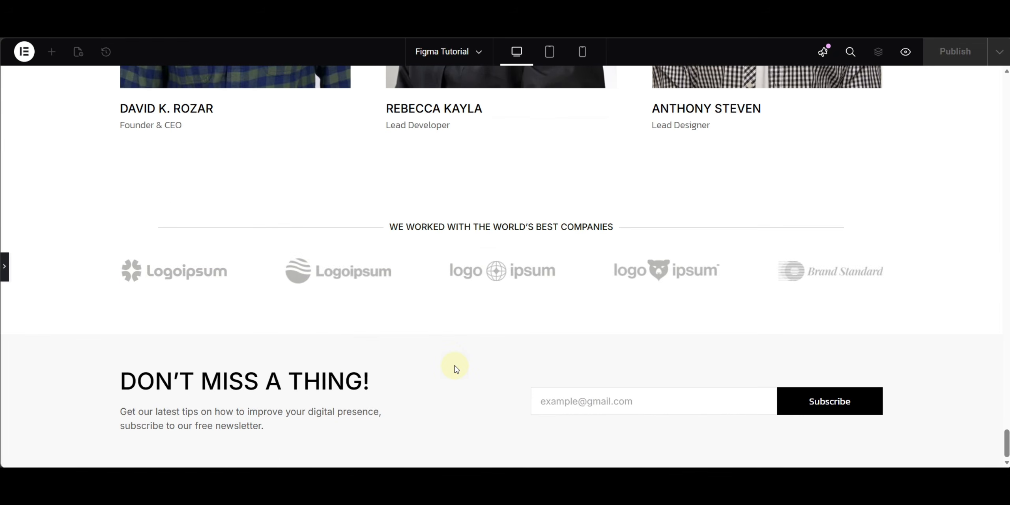
Step: Leave the preview and clear the centre item alignment of the "A fast-growing remote-focused team" section's container
{"action": "scroll", "coordinate": [456, 369], "scroll_direction": "up", "scroll_amount": 10}
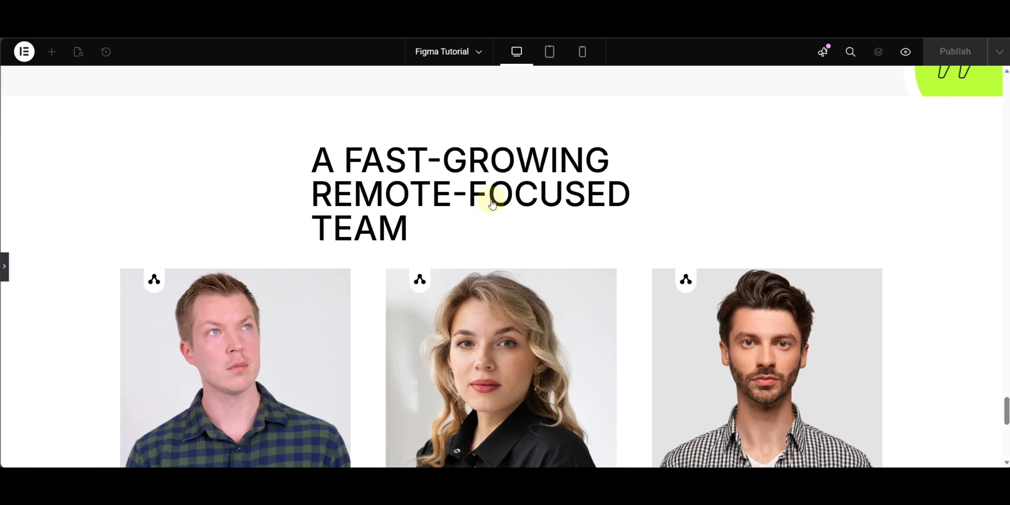
{"action": "key", "text": "ctrl+p"}
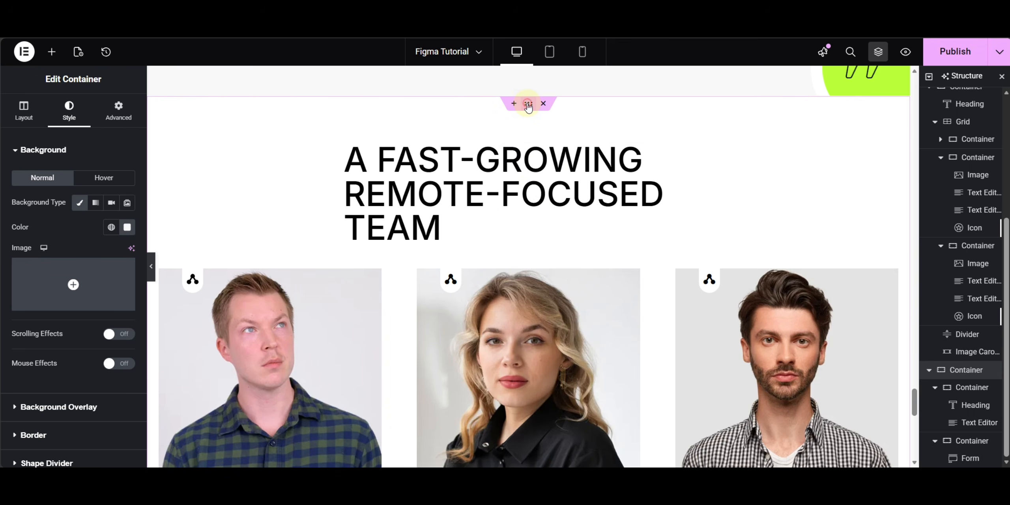
{"action": "left_click", "coordinate": [528, 105]}
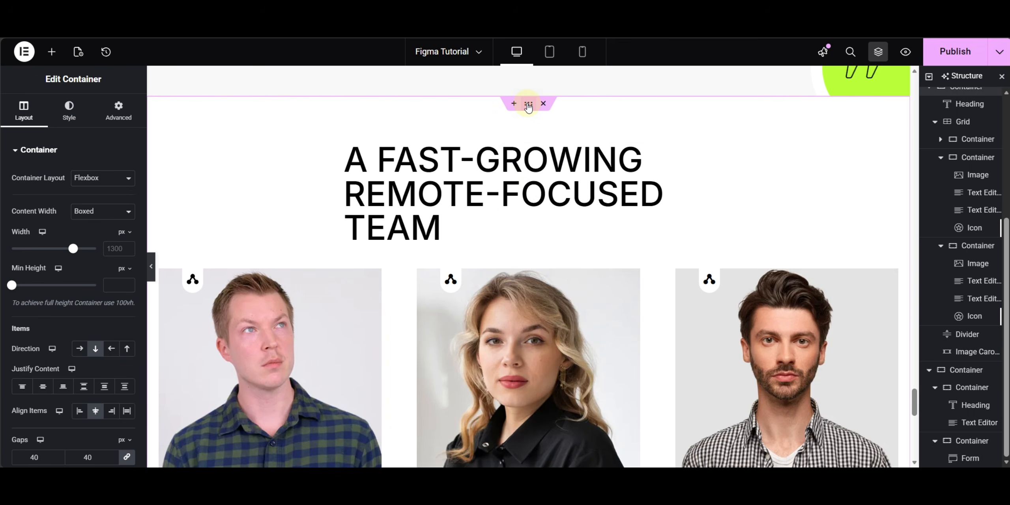
{"action": "left_click", "coordinate": [100, 415]}
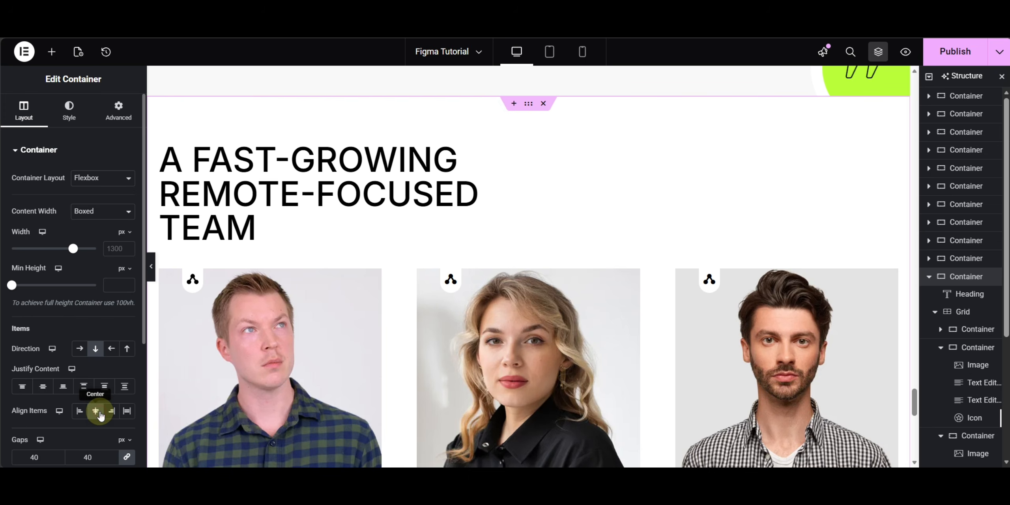
Step: Review the page down to its end, and switch to Figma to examine the footer design below the newsletter section
{"action": "scroll", "coordinate": [749, 252], "scroll_direction": "down", "scroll_amount": 8}
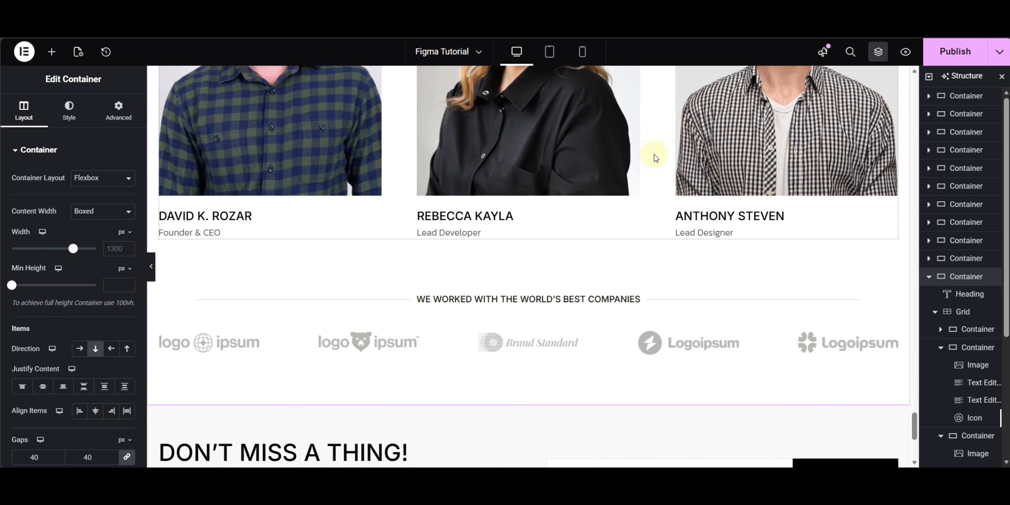
{"action": "scroll", "coordinate": [653, 156], "scroll_direction": "down", "scroll_amount": 6}
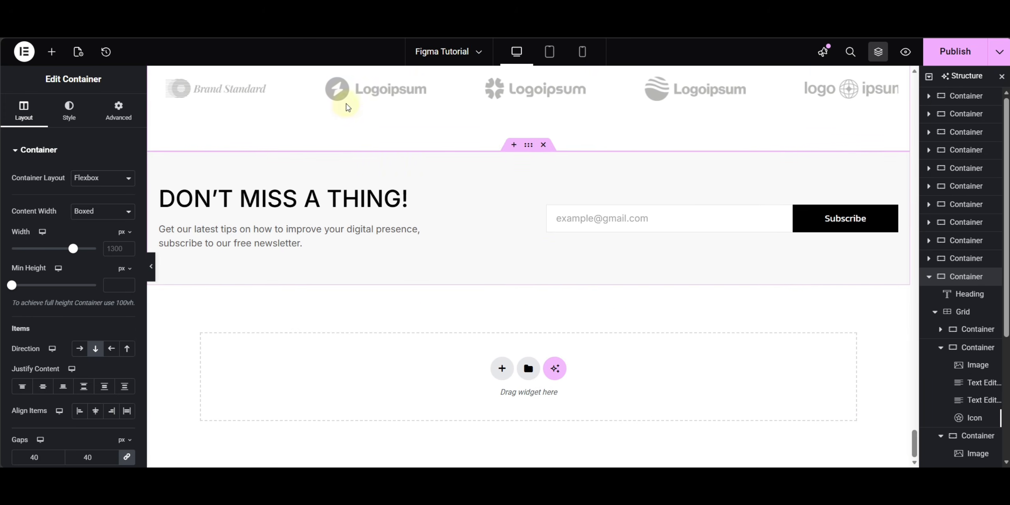
{"action": "left_click", "coordinate": [269, 12]}
{"action": "left_click_drag", "start_coordinate": [552, 302], "coordinate": [457, 77]}
{"action": "scroll", "coordinate": [516, 256], "scroll_direction": "down", "scroll_amount": 1}
{"action": "left_click_drag", "start_coordinate": [482, 297], "coordinate": [513, 227]}
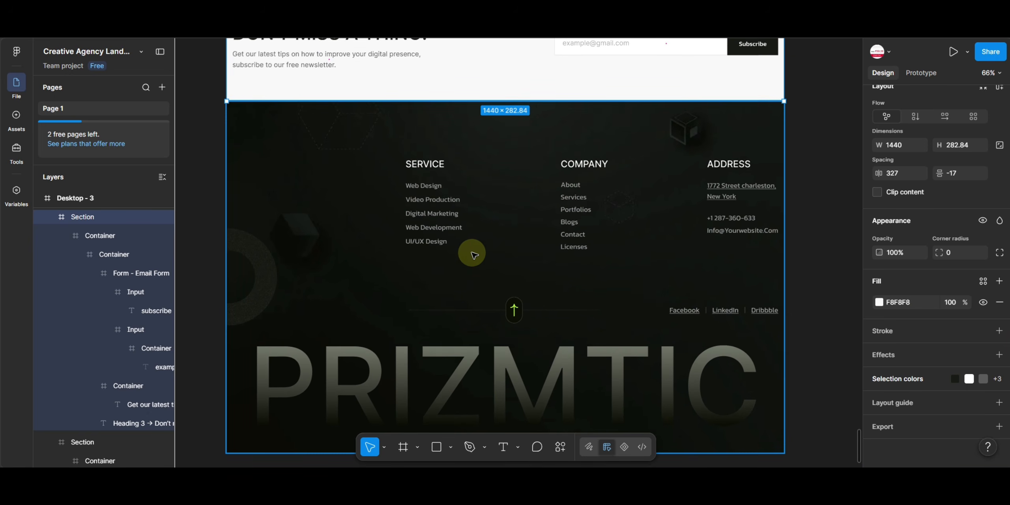
Step: Switch to Elementor and add an empty single-column container below the newsletter section
{"action": "left_click", "coordinate": [389, 20]}
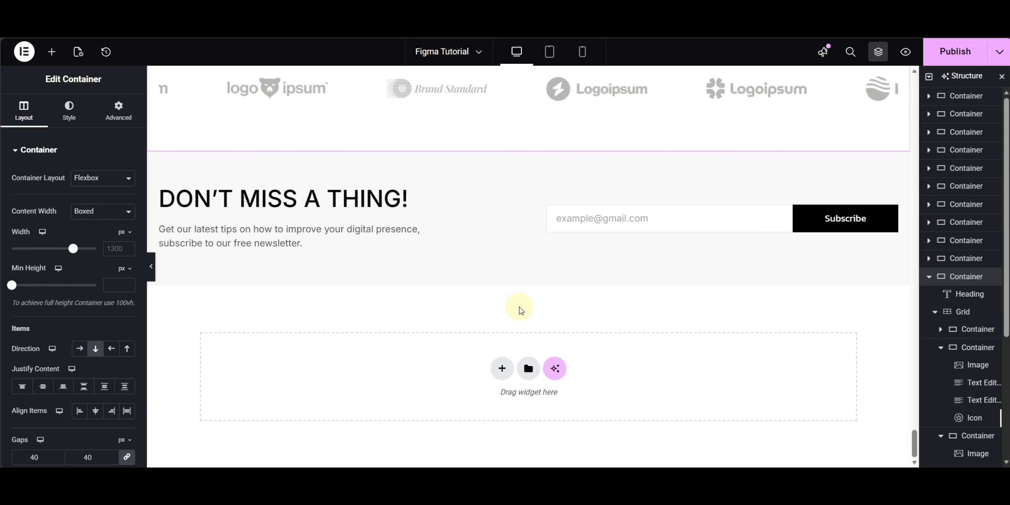
{"action": "left_click", "coordinate": [503, 369]}
{"action": "left_click", "coordinate": [491, 398]}
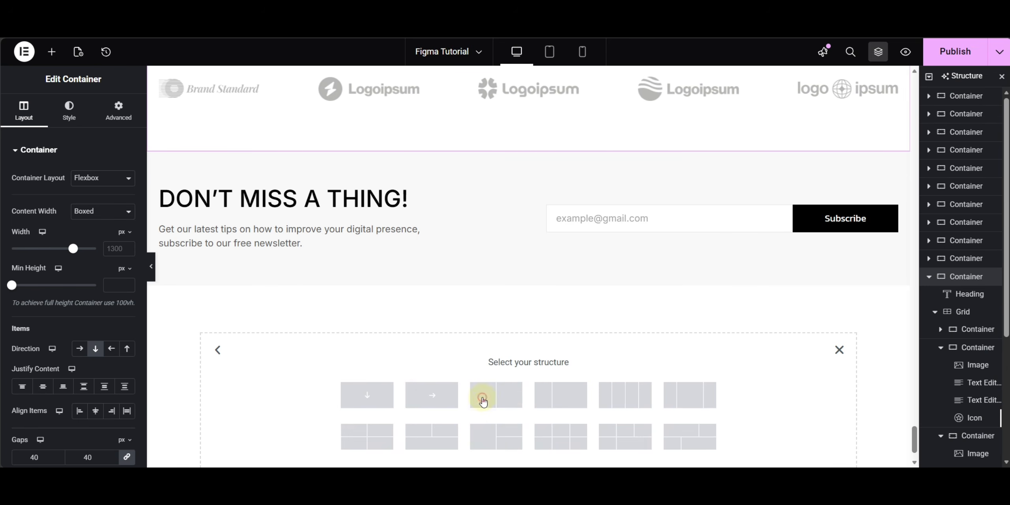
{"action": "left_click", "coordinate": [370, 396]}
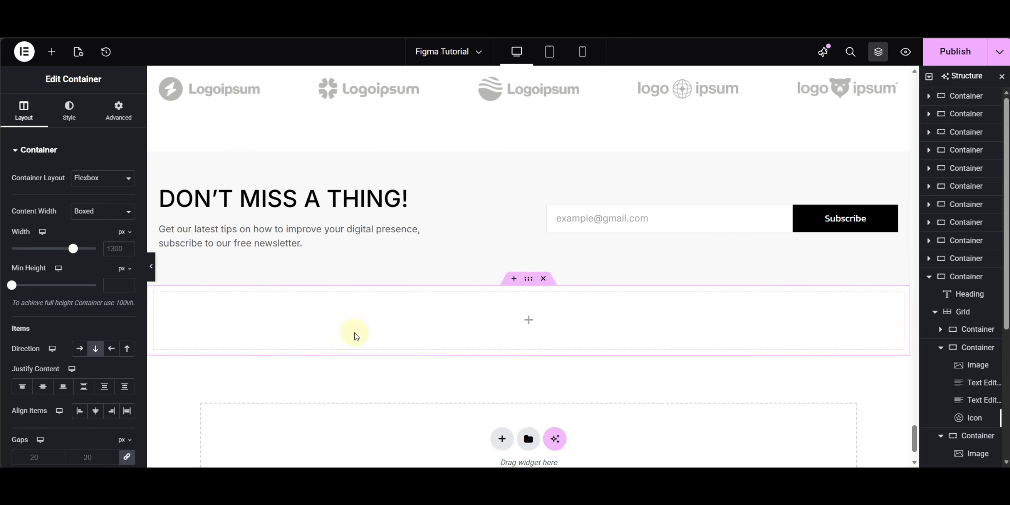
Step: Set the new footer container's padding to 80 px at top and bottom and 20 px at right and left
{"action": "left_click", "coordinate": [116, 133]}
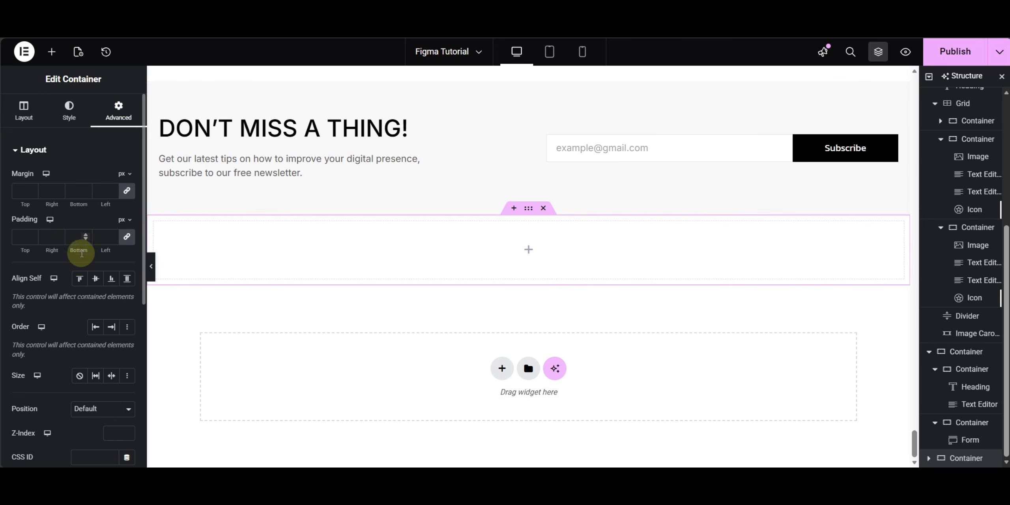
{"action": "type", "text": "0"}
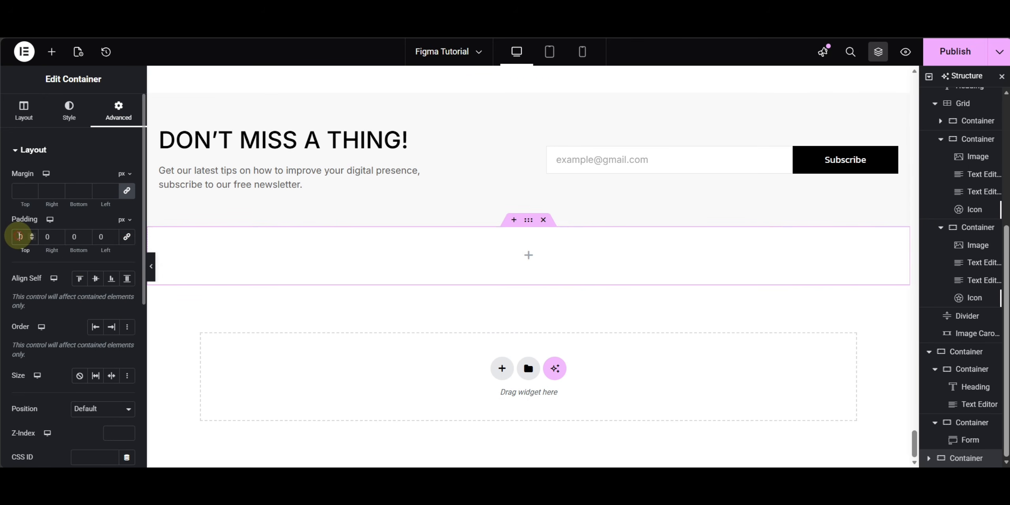
{"action": "type", "text": "8"}
{"action": "left_click", "coordinate": [43, 236]}
{"action": "type", "text": "2"}
{"action": "left_click", "coordinate": [70, 236]}
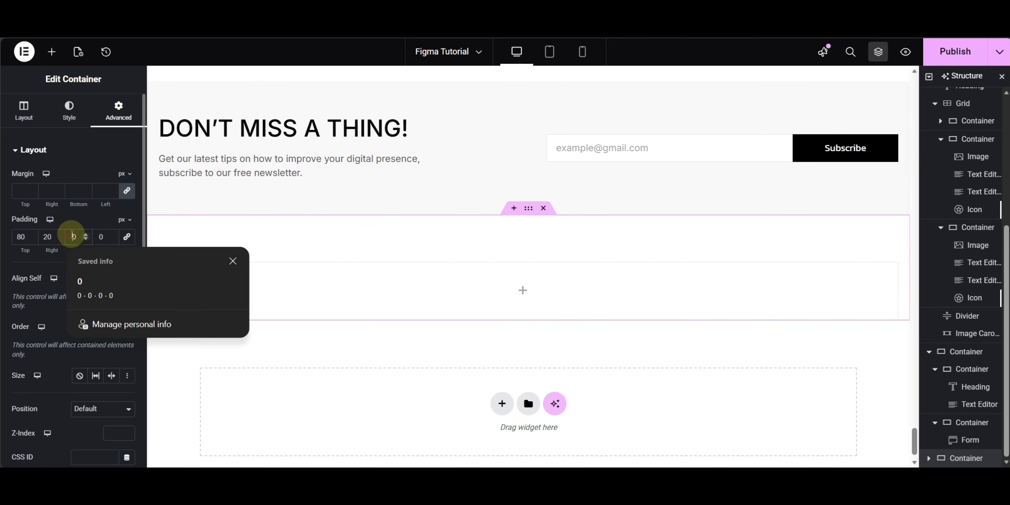
{"action": "type", "text": "8"}
{"action": "left_click", "coordinate": [98, 237]}
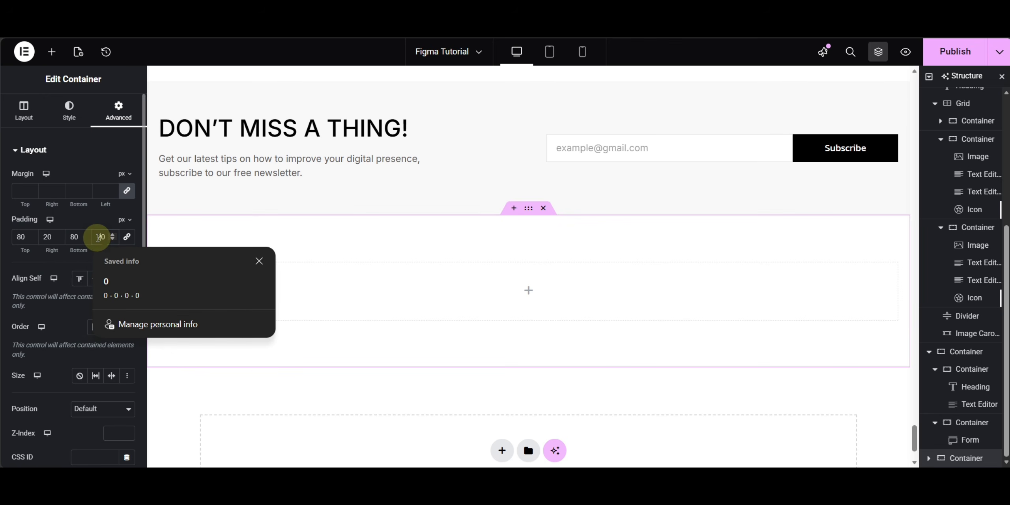
Step: Give the footer container a classic background in the global black Text colour
{"action": "left_click", "coordinate": [70, 115]}
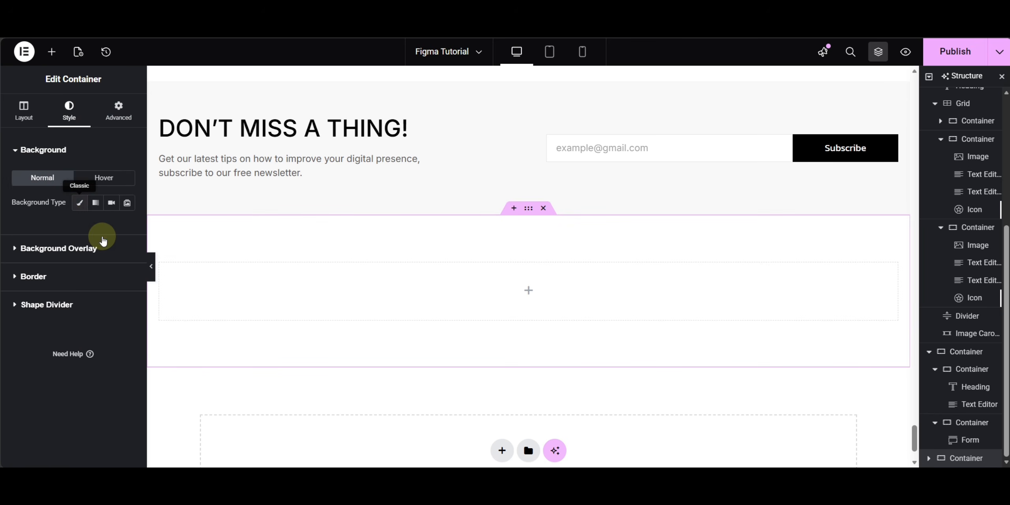
{"action": "left_click", "coordinate": [79, 202]}
{"action": "left_click", "coordinate": [111, 227]}
{"action": "left_click", "coordinate": [43, 325]}
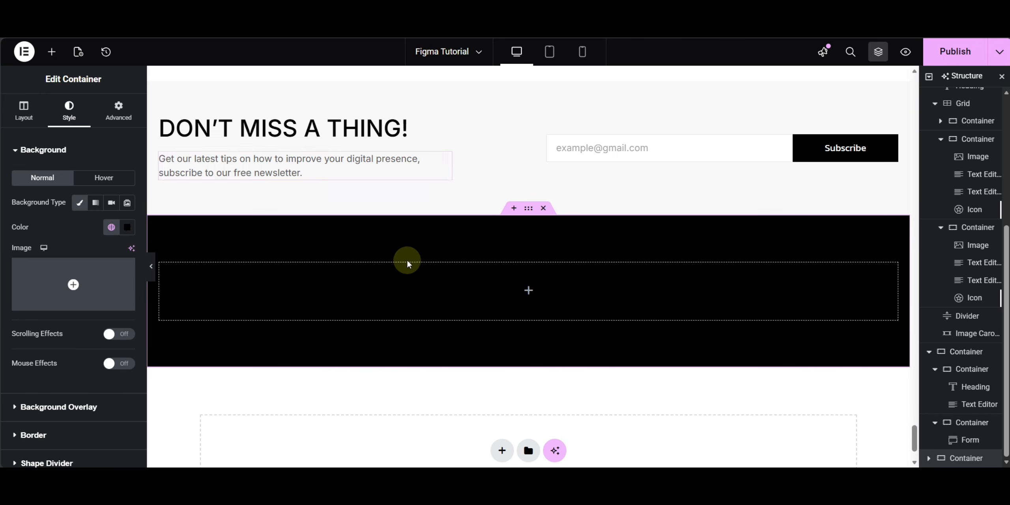
Step: Add a grid inside the black footer container, and switch to Figma to select the footer's SERVICE heading
{"action": "scroll", "coordinate": [414, 265], "scroll_direction": "down", "scroll_amount": 2}
{"action": "left_click", "coordinate": [51, 52]}
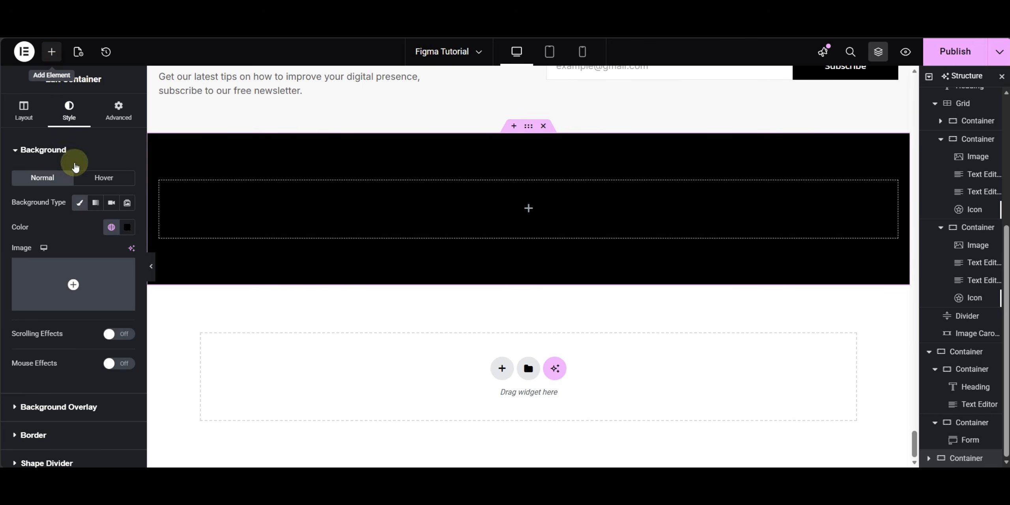
{"action": "left_click_drag", "start_coordinate": [103, 201], "coordinate": [325, 190]}
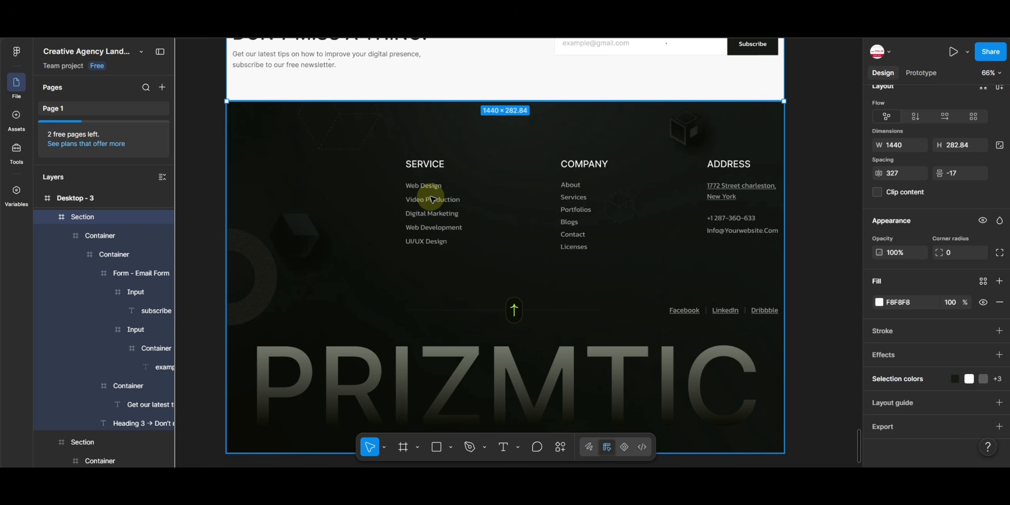
{"action": "left_click", "coordinate": [431, 166]}
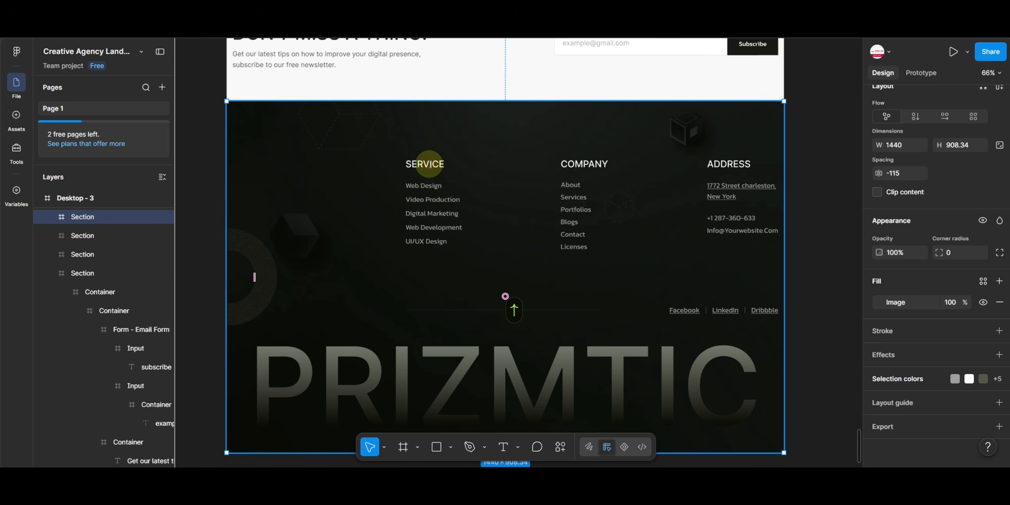
{"action": "double_click", "coordinate": [429, 165]}
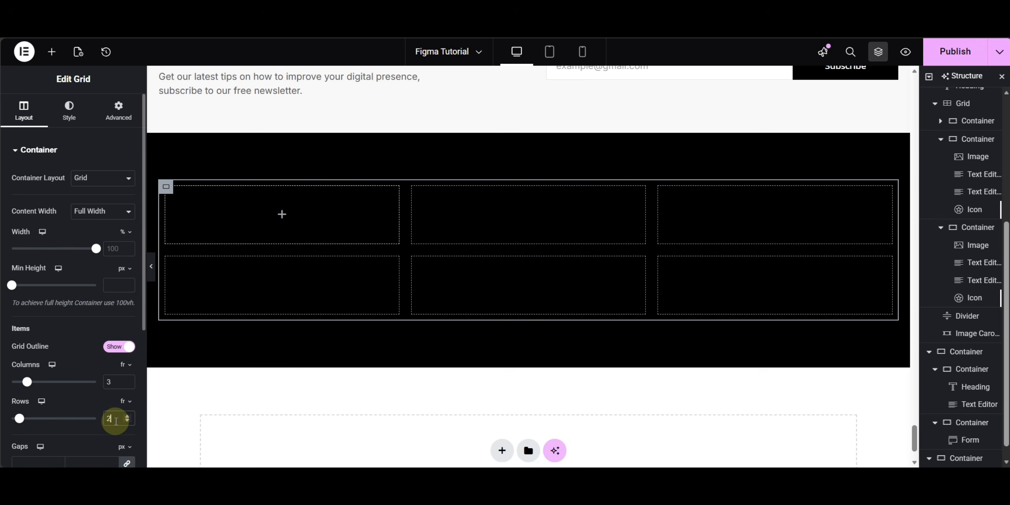
Step: Switch to Elementor, set the footer grid to 1 row and remove its padding
{"action": "key", "text": "BackSpace"}
{"action": "type", "text": "1"}
{"action": "left_click", "coordinate": [120, 106]}
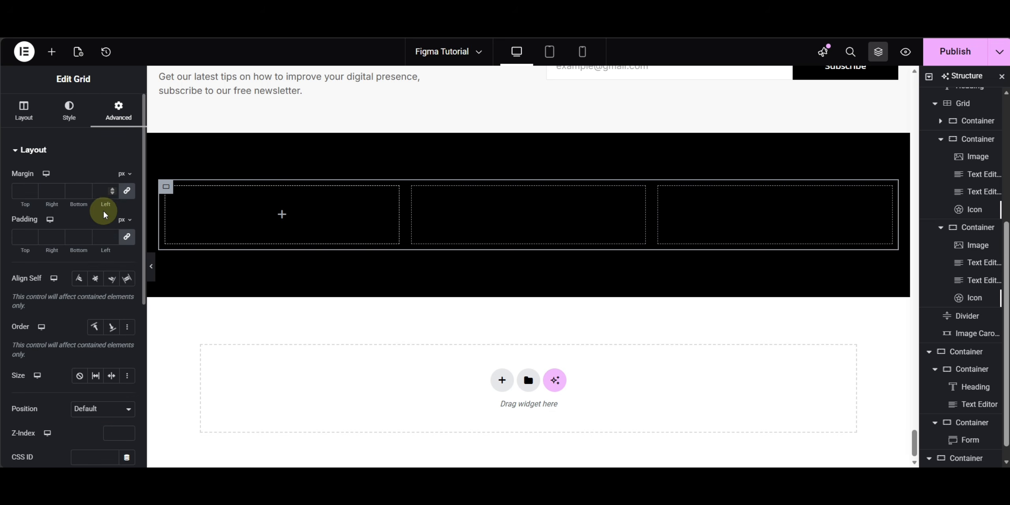
Step: Place a container in the first cell of the footer grid and remove its padding
{"action": "left_click", "coordinate": [51, 51]}
{"action": "left_click_drag", "start_coordinate": [80, 216], "coordinate": [267, 203]}
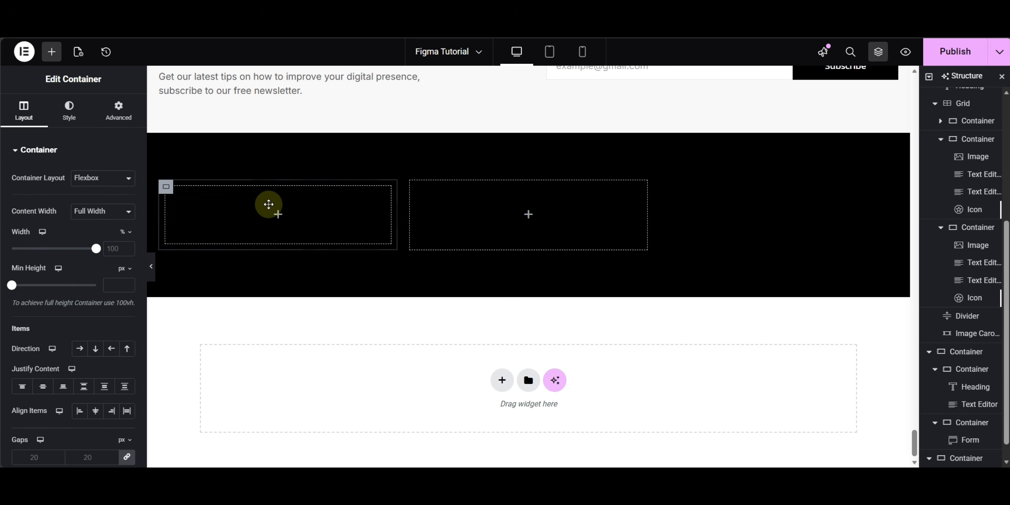
{"action": "left_click", "coordinate": [110, 119]}
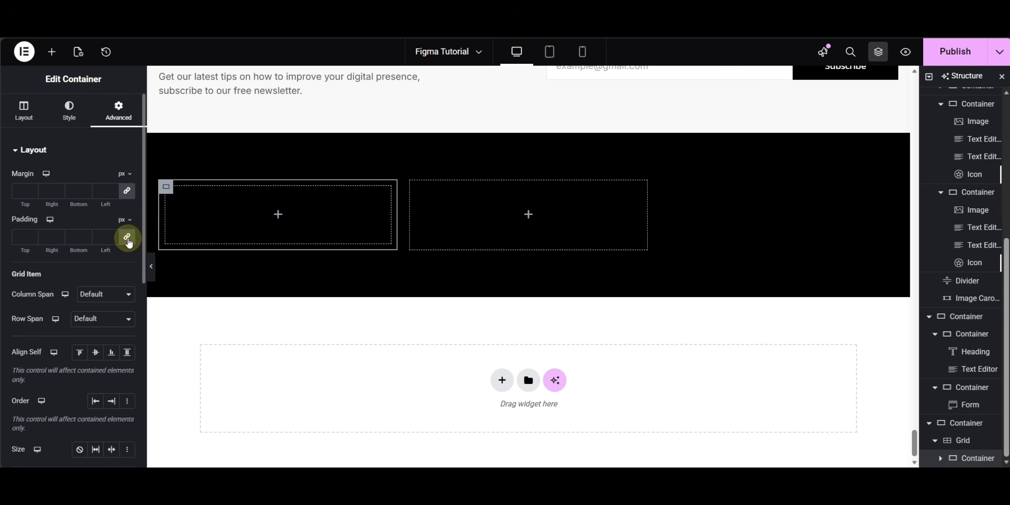
Step: Add a heading reading "Service" to the first footer column and set its HTML tag to H4
{"action": "left_click", "coordinate": [52, 52]}
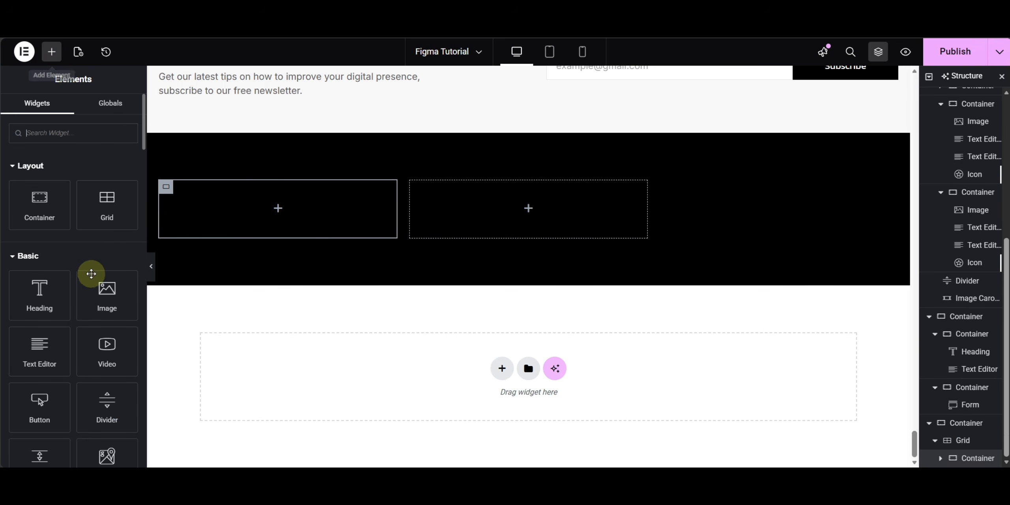
{"action": "left_click", "coordinate": [43, 298]}
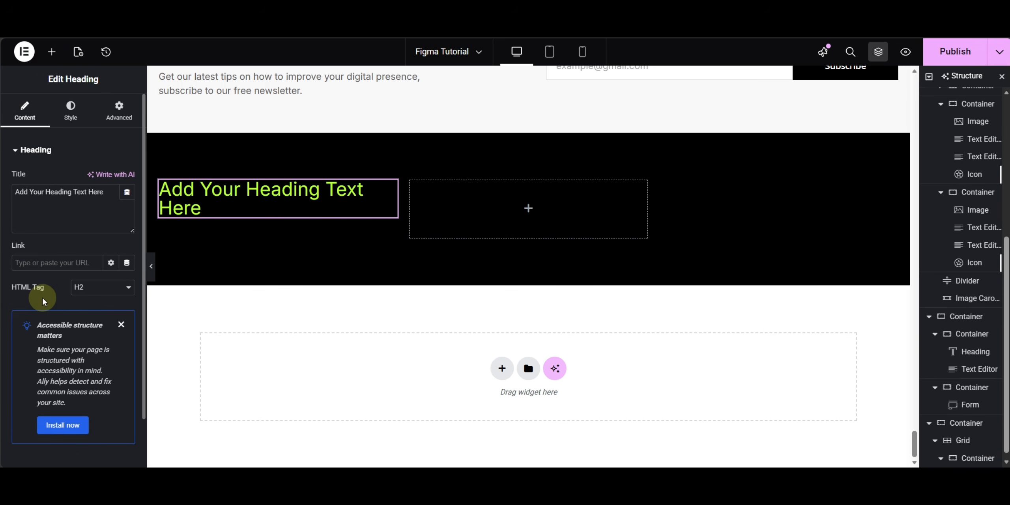
{"action": "left_click", "coordinate": [57, 204]}
{"action": "key", "text": "ctrl+a"}
{"action": "type", "text": "Service"}
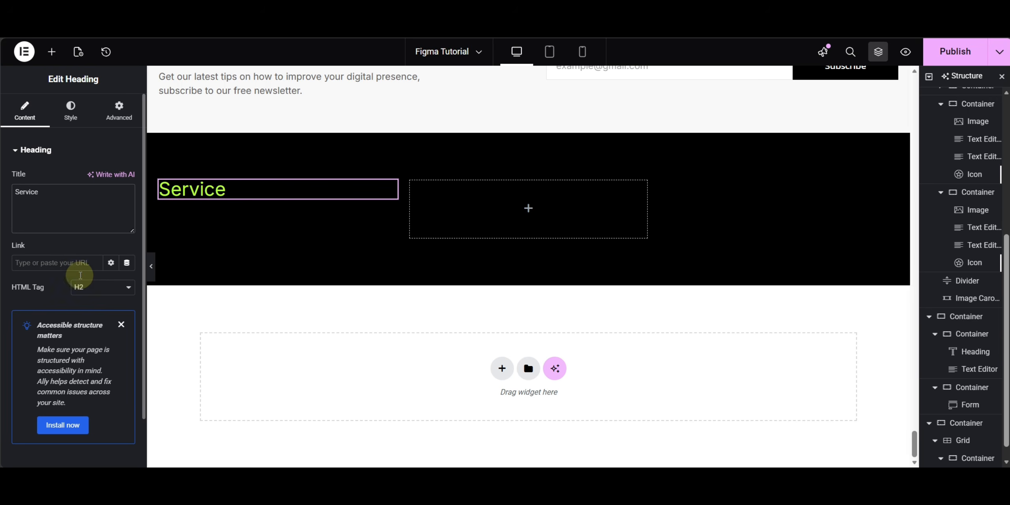
{"action": "left_click", "coordinate": [90, 292]}
{"action": "left_click", "coordinate": [87, 343]}
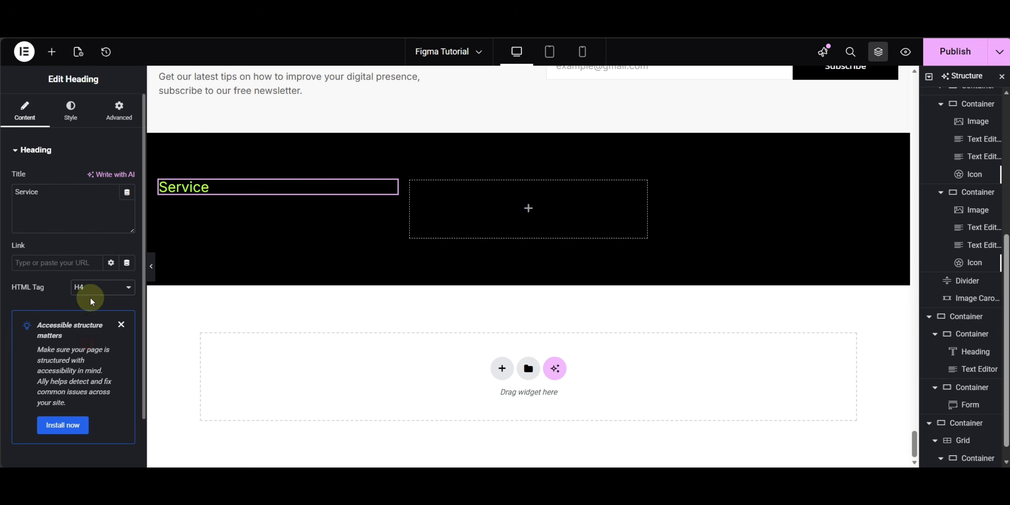
Step: Change the Service heading's text colour to white
{"action": "left_click", "coordinate": [72, 117]}
{"action": "left_click", "coordinate": [112, 343]}
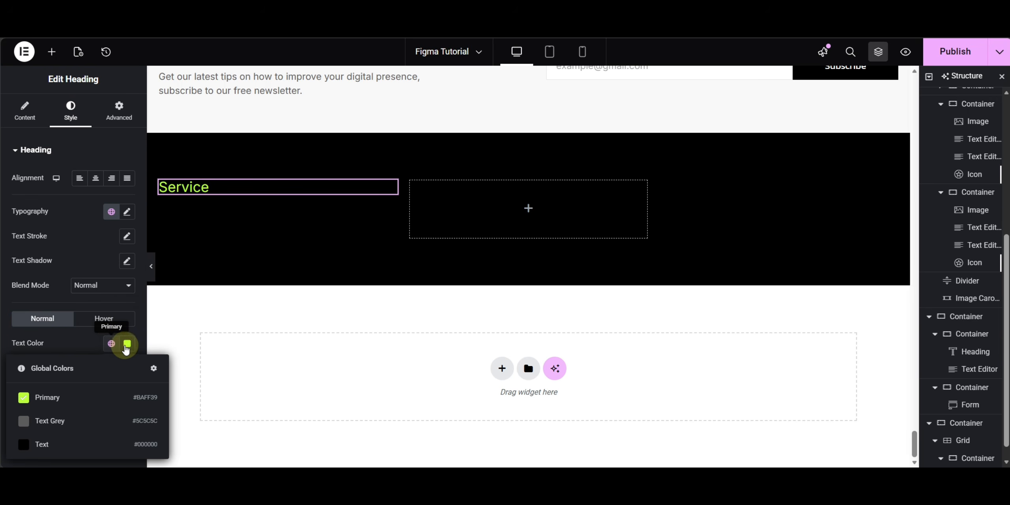
{"action": "left_click", "coordinate": [128, 346]}
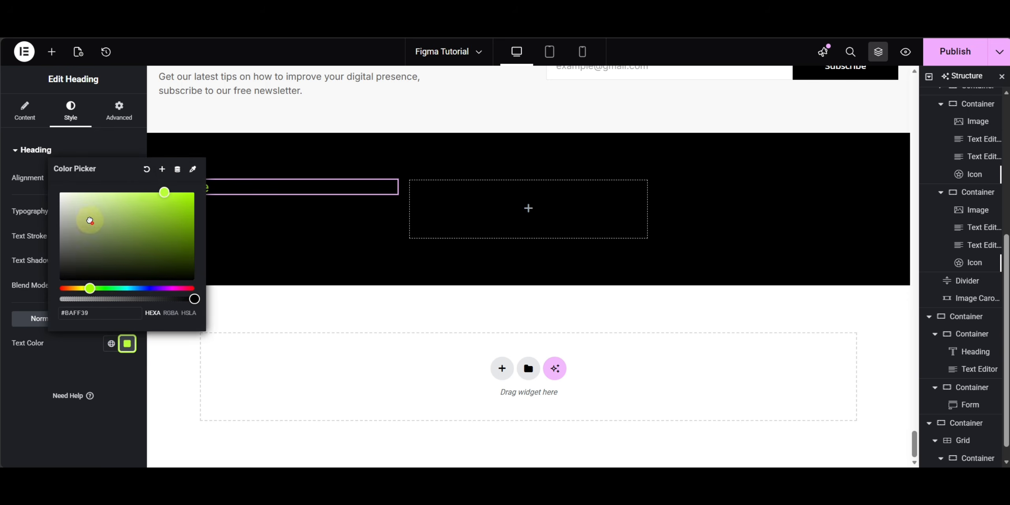
{"action": "left_click", "coordinate": [34, 380]}
Step: Set the Service heading's typography to size 20 px, weight 500 (Medium) and uppercase transform
{"action": "left_click", "coordinate": [125, 222]}
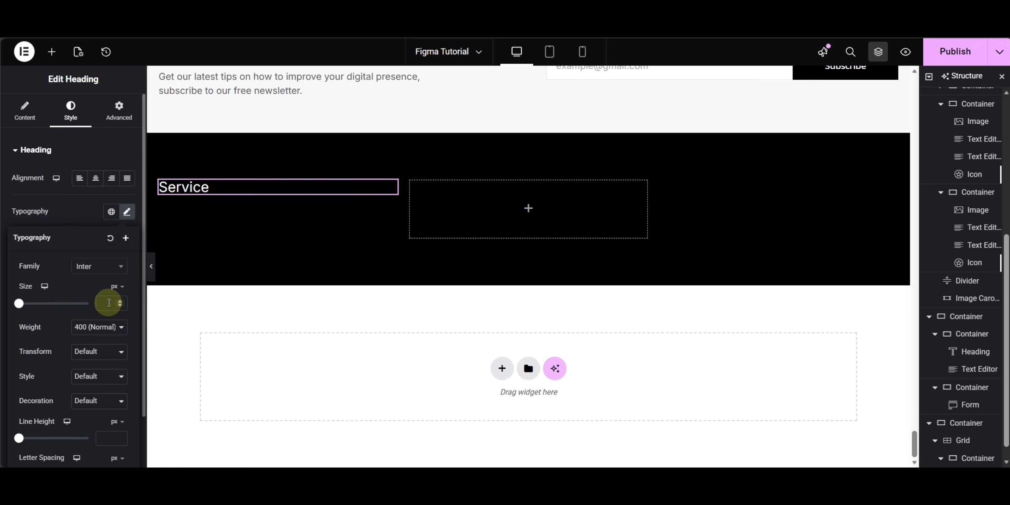
{"action": "type", "text": "20"}
{"action": "left_click", "coordinate": [109, 335]}
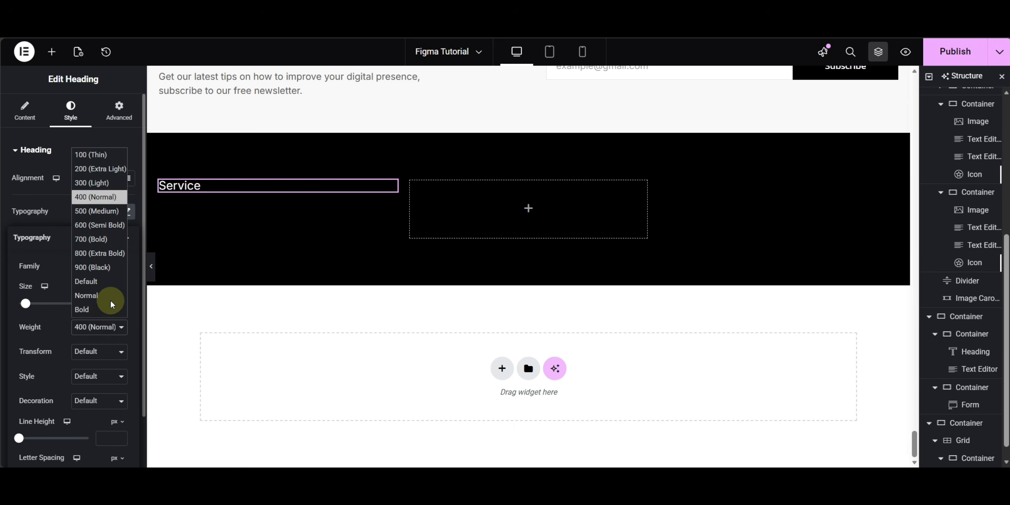
{"action": "left_click", "coordinate": [99, 213]}
{"action": "left_click", "coordinate": [95, 355]}
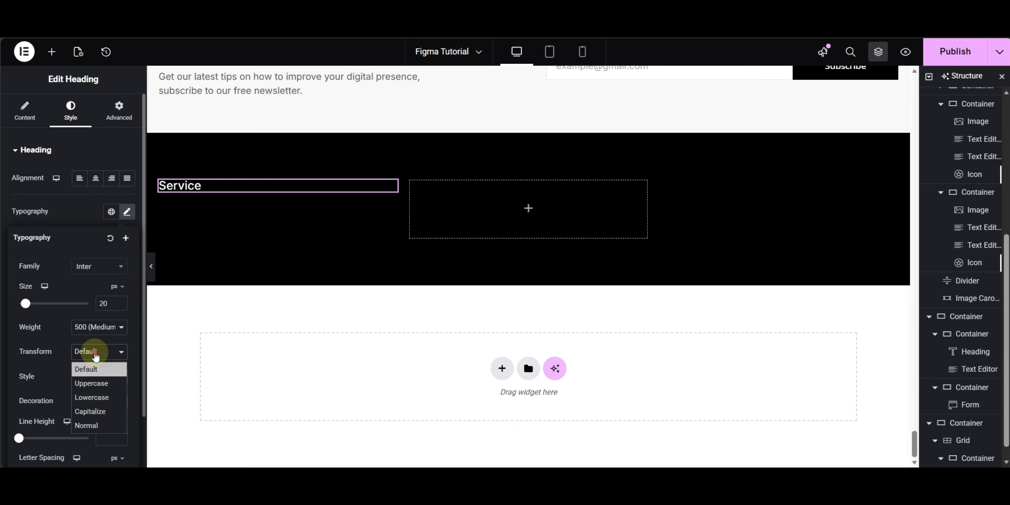
{"action": "left_click", "coordinate": [93, 382]}
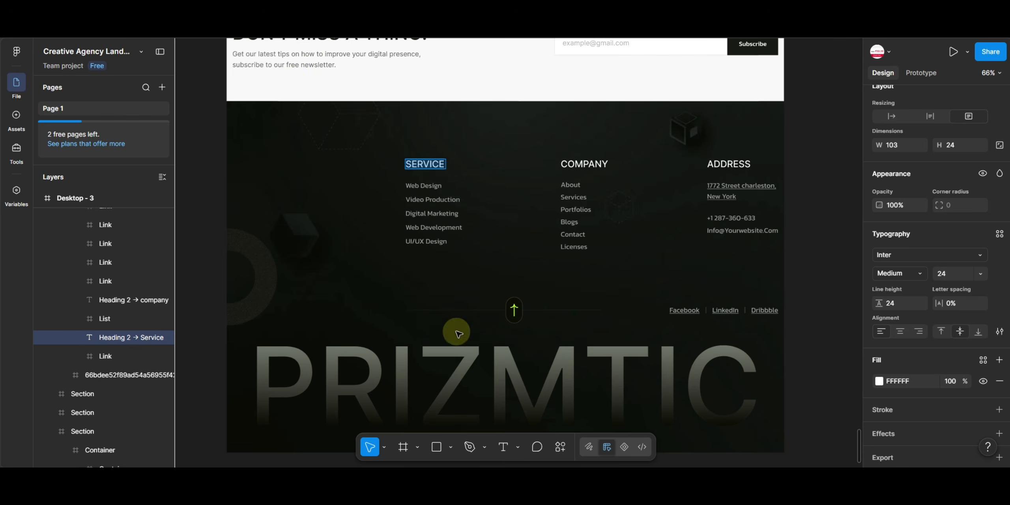
Step: Check the Web Design link in Figma, and add an Icon List beneath the SERVICE heading in Elementor
{"action": "left_click", "coordinate": [425, 185]}
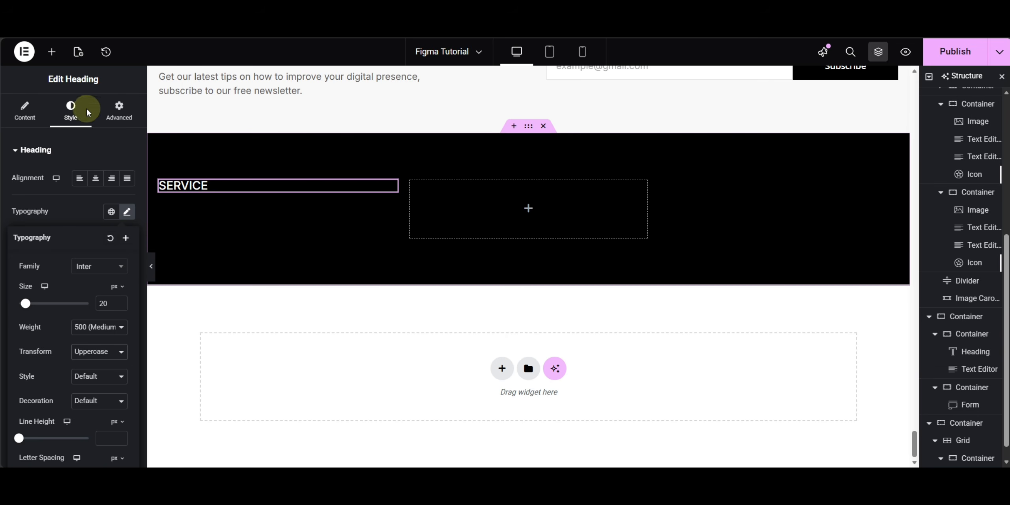
{"action": "left_click", "coordinate": [52, 51]}
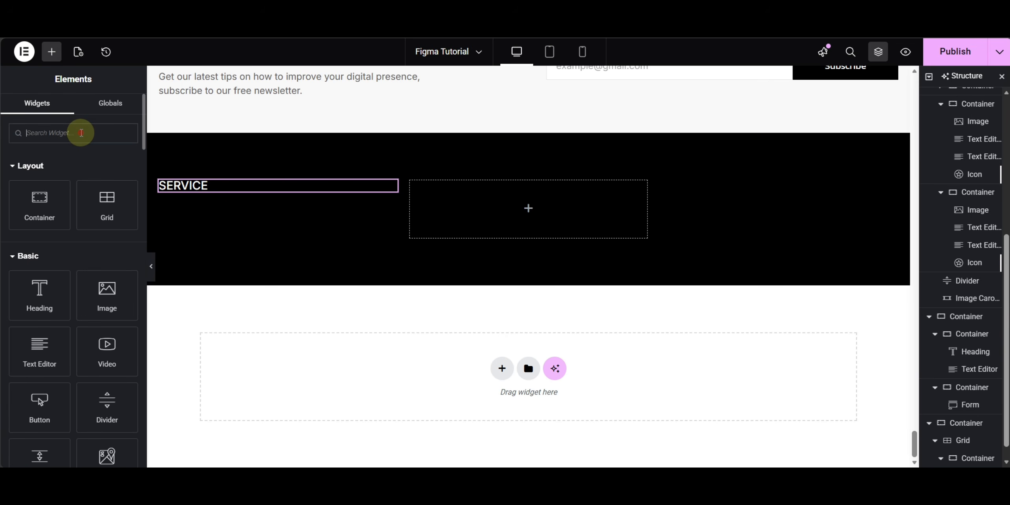
{"action": "type", "text": "icon"}
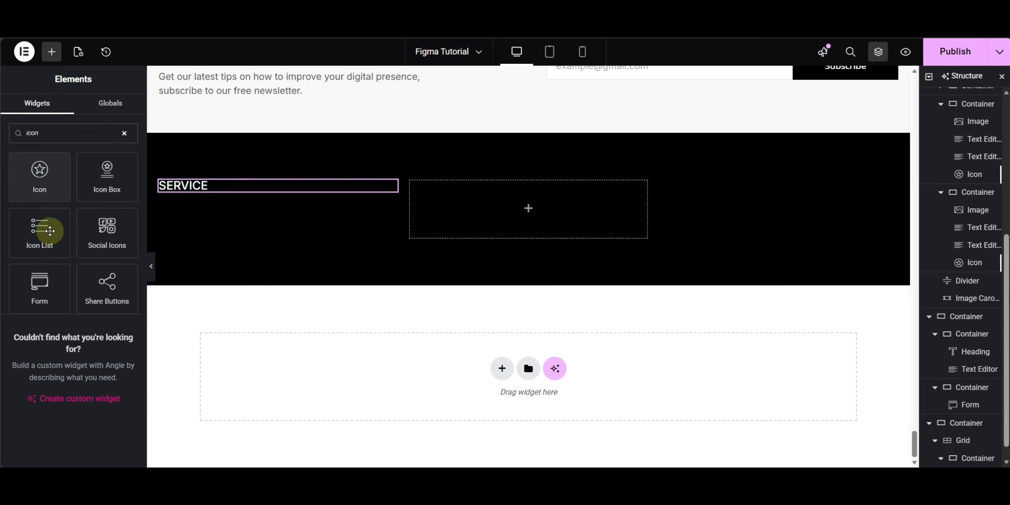
{"action": "left_click", "coordinate": [48, 233]}
Step: Delete all items of the icon list except List Item #1 and remove that item's check icon
{"action": "left_click", "coordinate": [122, 281]}
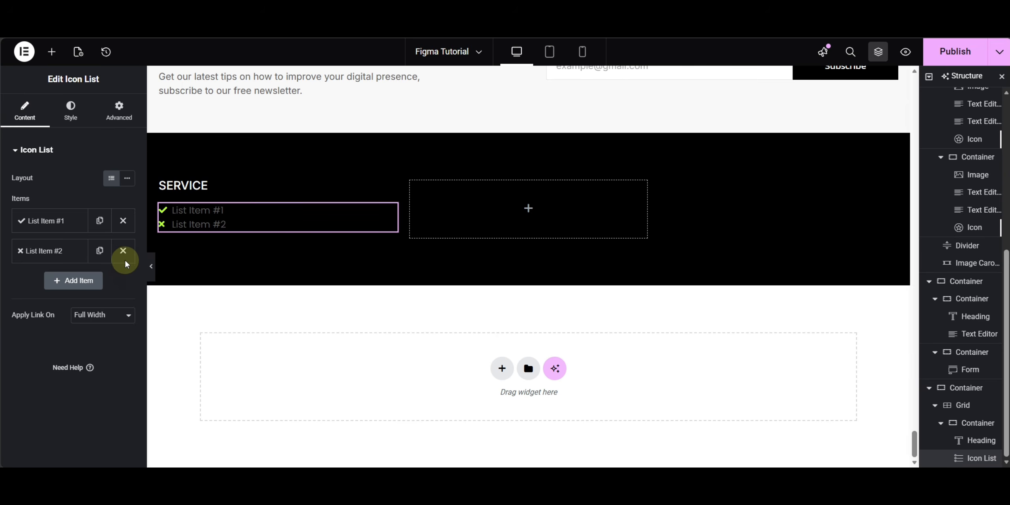
{"action": "left_click", "coordinate": [124, 259]}
{"action": "left_click", "coordinate": [60, 220]}
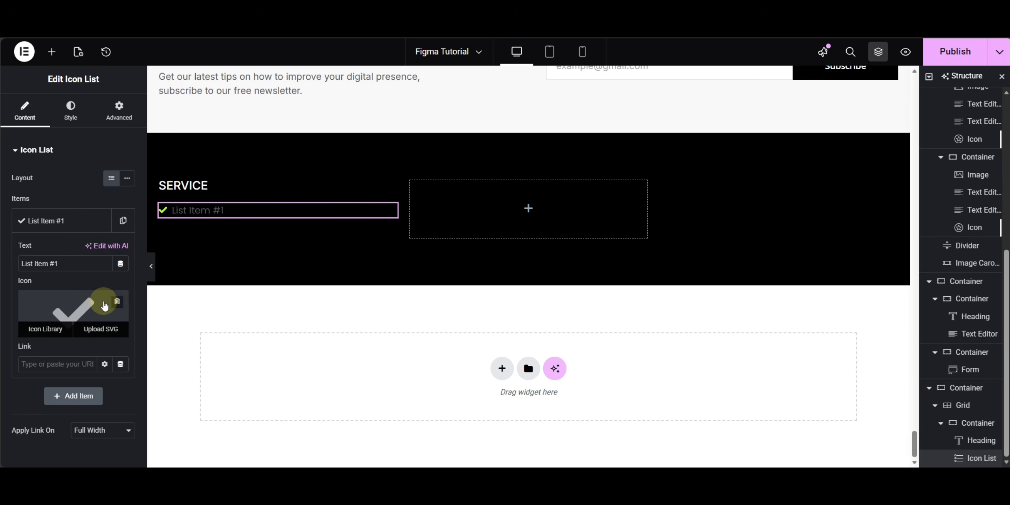
{"action": "left_click", "coordinate": [116, 304]}
{"action": "left_click", "coordinate": [43, 220]}
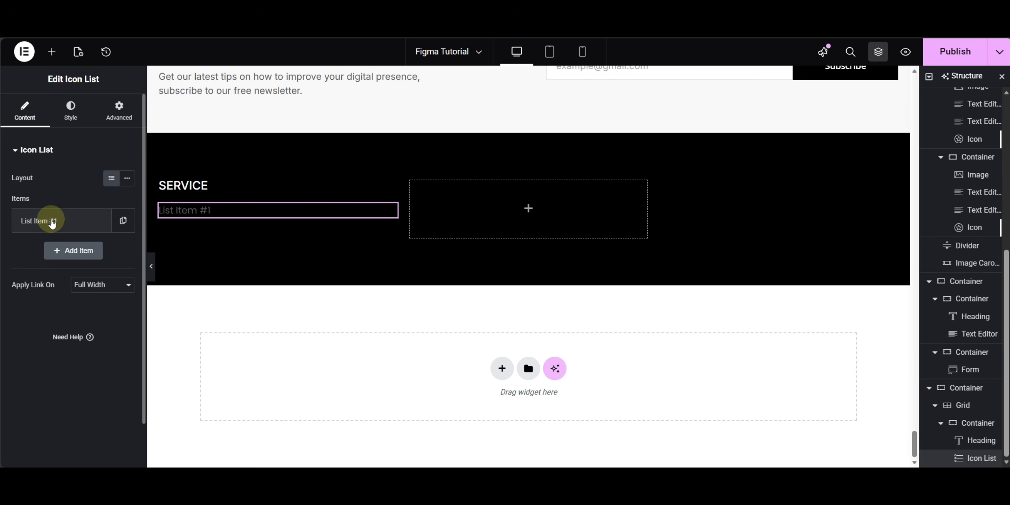
Step: Rename the Service icon list's item as Web Design and duplicate it three times
{"action": "left_click", "coordinate": [53, 222]}
{"action": "type", "text": "Web Design"}
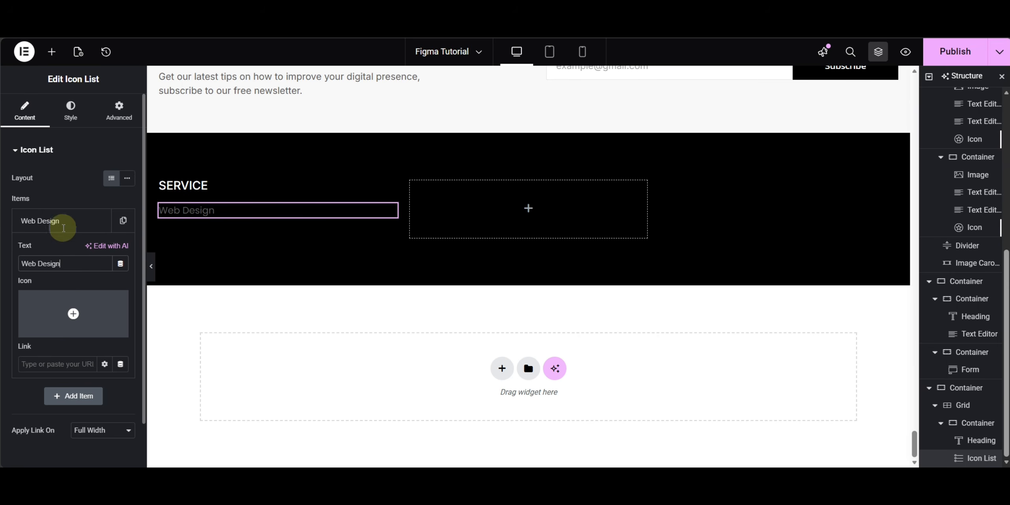
{"action": "left_click", "coordinate": [62, 221]}
{"action": "left_click", "coordinate": [123, 223]}
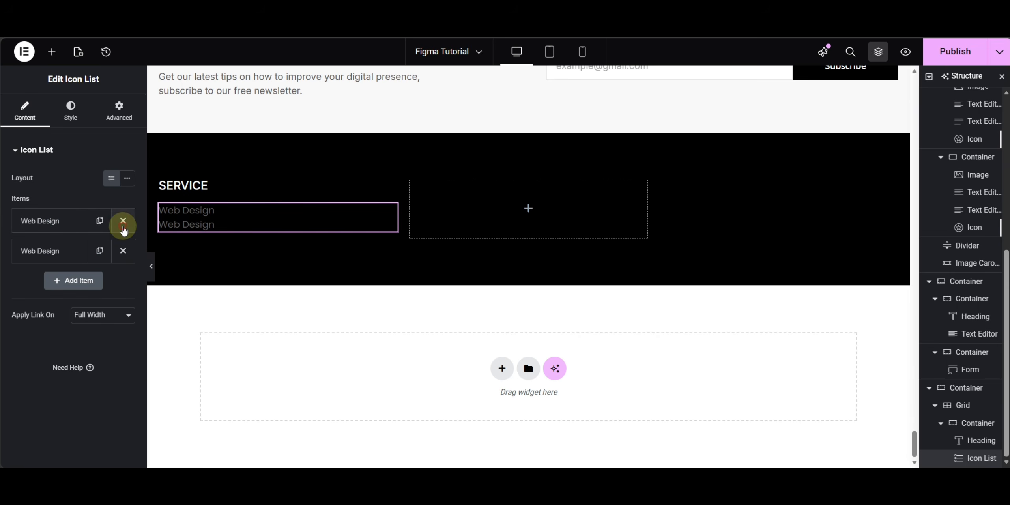
{"action": "left_click", "coordinate": [99, 222]}
{"action": "left_click", "coordinate": [100, 222]}
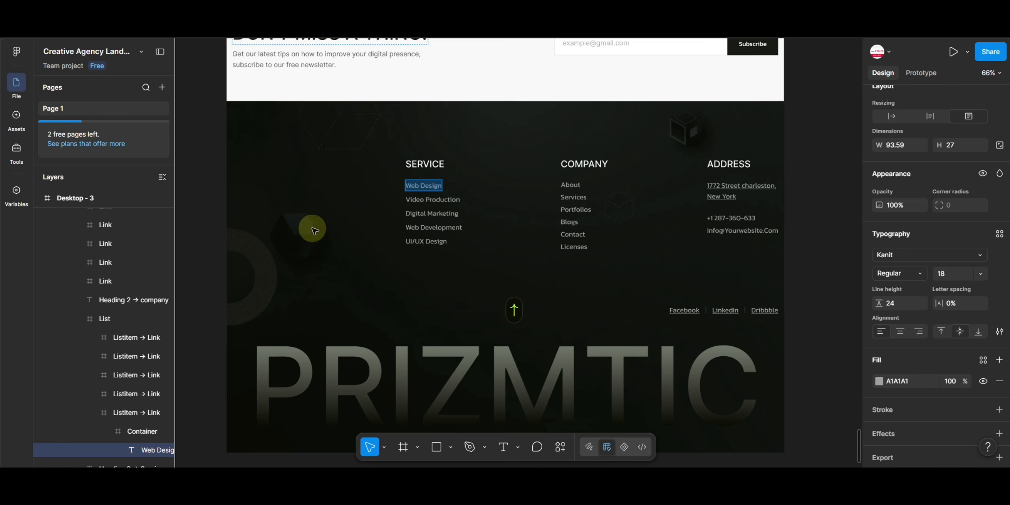
Step: Rename the second, third and fourth Service list items as Video Production, Digital Marketing and Web Development, taking the wording from Figma
{"action": "left_click", "coordinate": [436, 201]}
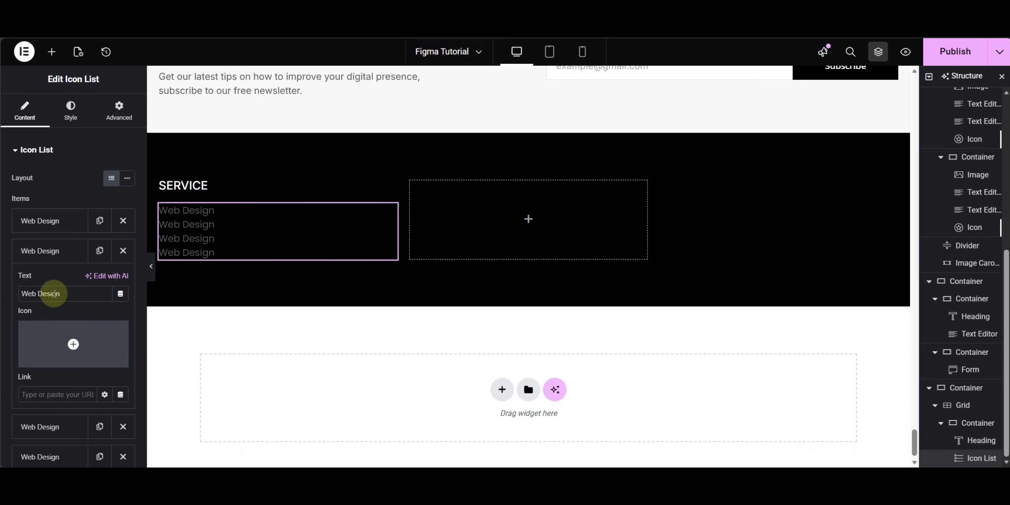
{"action": "type", "text": "Video Production"}
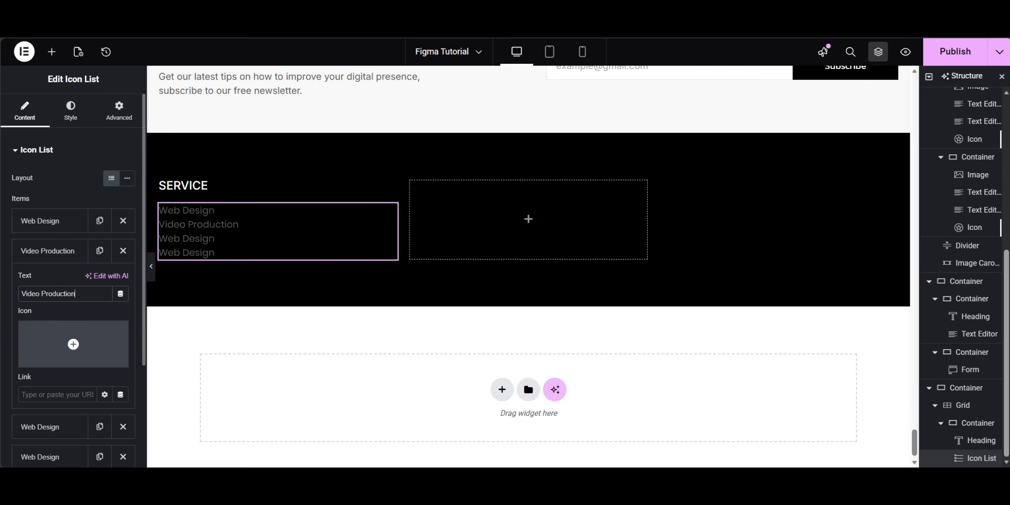
{"action": "left_click", "coordinate": [431, 214]}
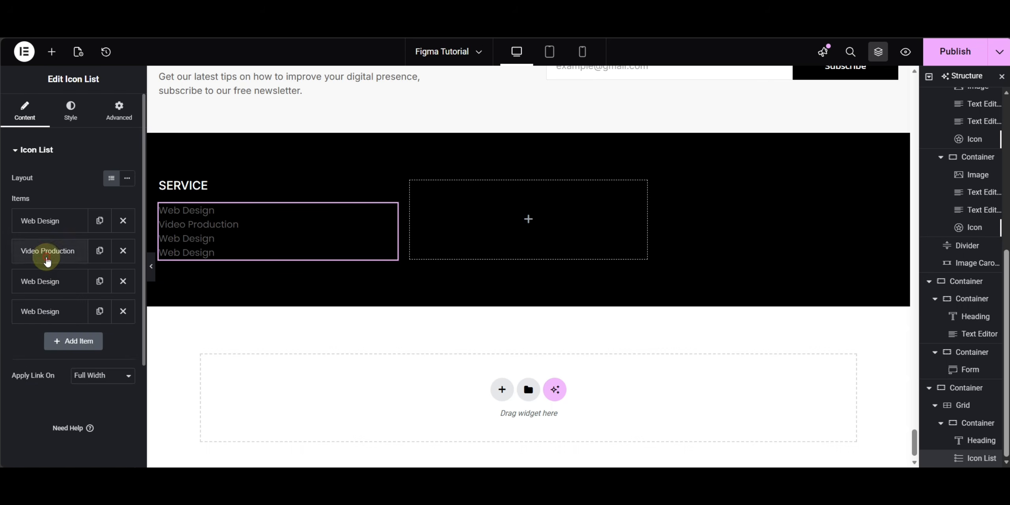
{"action": "left_click", "coordinate": [45, 280]}
{"action": "triple_click", "coordinate": [60, 323]}
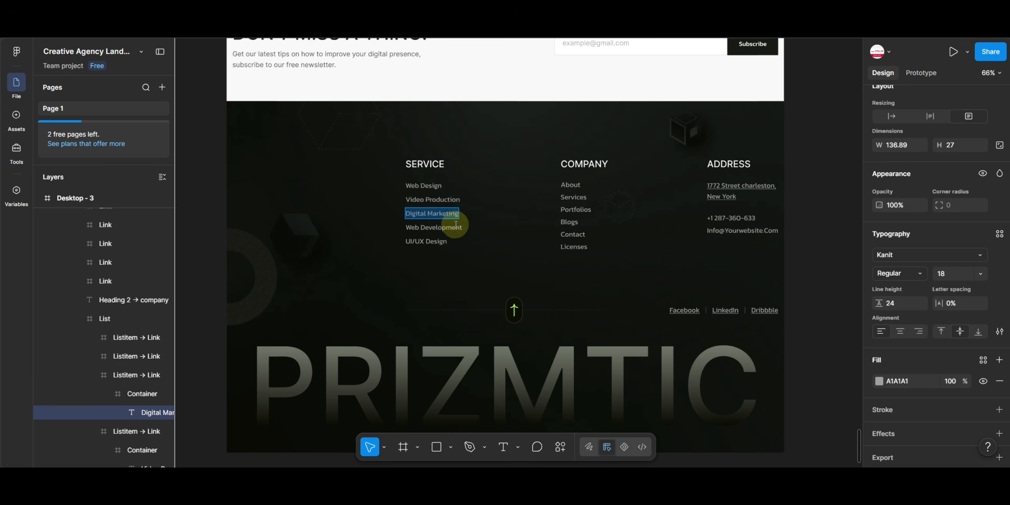
{"action": "left_click", "coordinate": [433, 228]}
{"action": "type", "text": "Digital Marketing"}
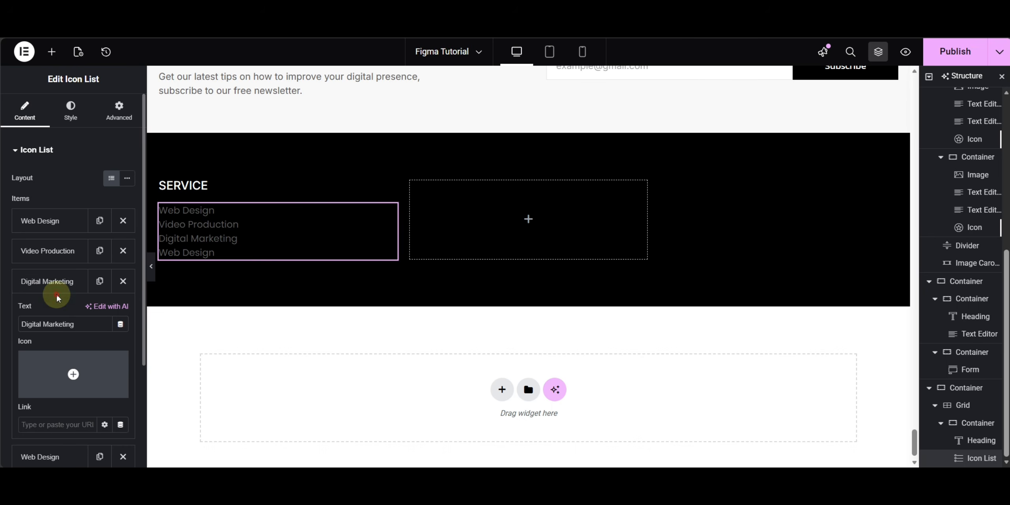
{"action": "left_click", "coordinate": [60, 284]}
{"action": "left_click", "coordinate": [63, 312]}
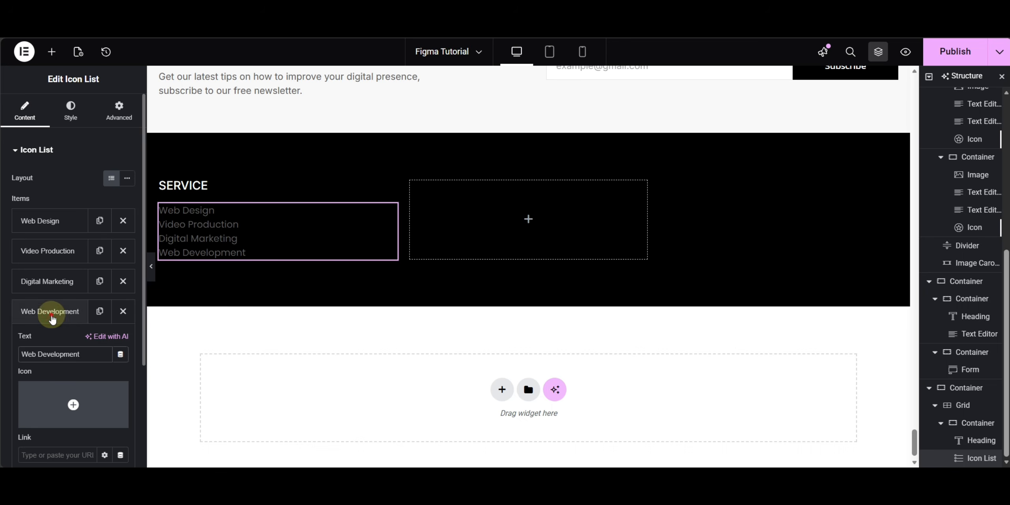
{"action": "left_click", "coordinate": [52, 312]}
Step: Duplicate the Web Development list item and rename the copy as UI/UX Design
{"action": "left_click", "coordinate": [73, 342]}
{"action": "left_click", "coordinate": [123, 342]}
{"action": "left_click", "coordinate": [100, 312]}
{"action": "left_click", "coordinate": [63, 342]}
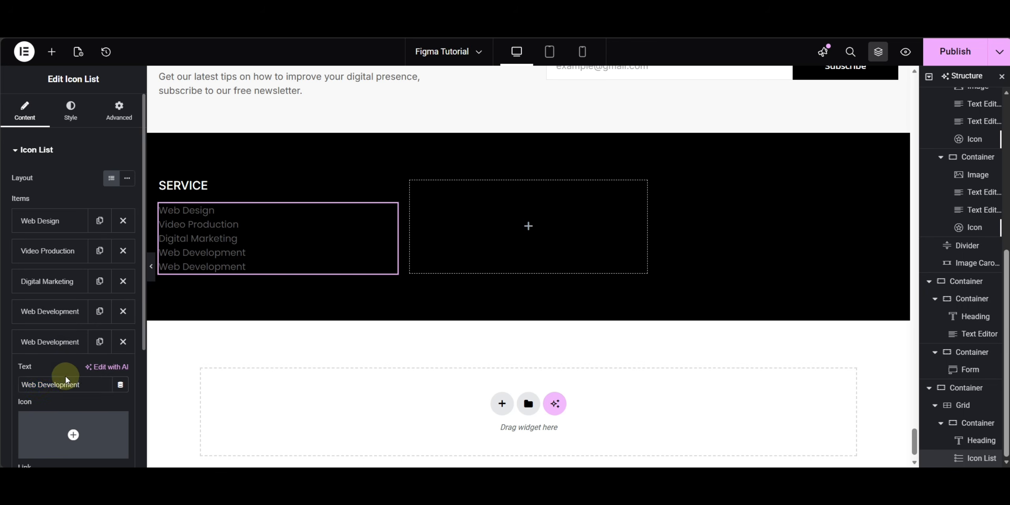
{"action": "triple_click", "coordinate": [64, 384]}
{"action": "type", "text": "UI/UX Design"}
{"action": "left_click", "coordinate": [59, 343]}
Step: Set the Service list's text colour to #a1a1a1
{"action": "left_click", "coordinate": [70, 111]}
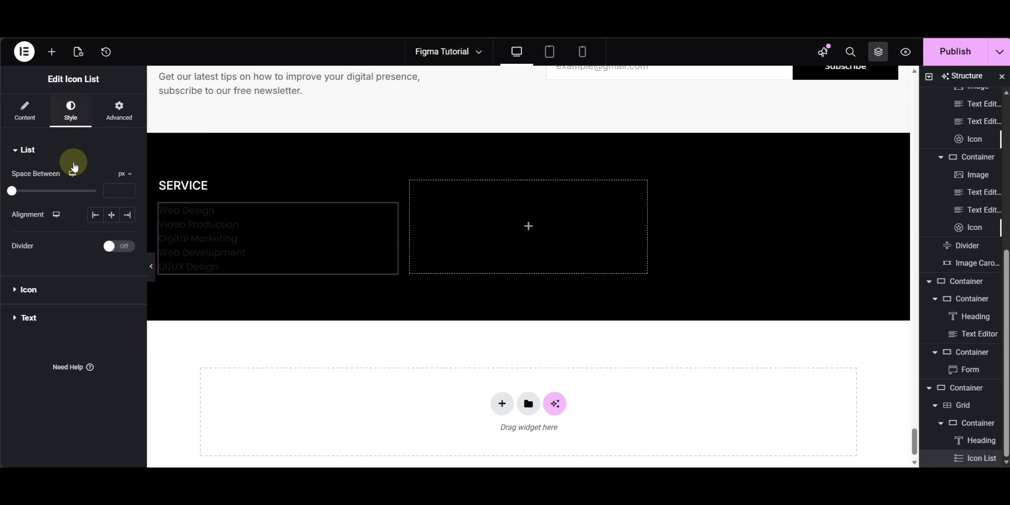
{"action": "left_click", "coordinate": [39, 319]}
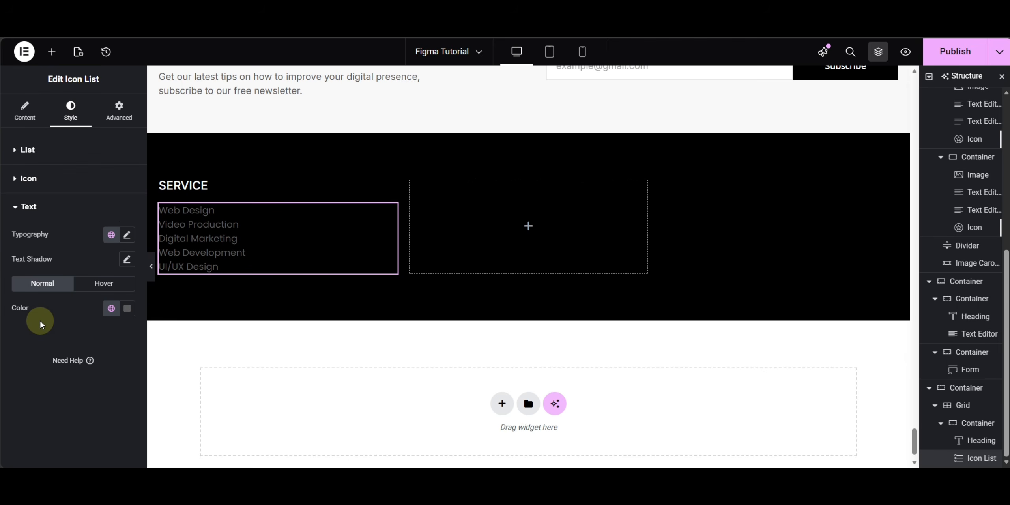
{"action": "left_click", "coordinate": [127, 310]}
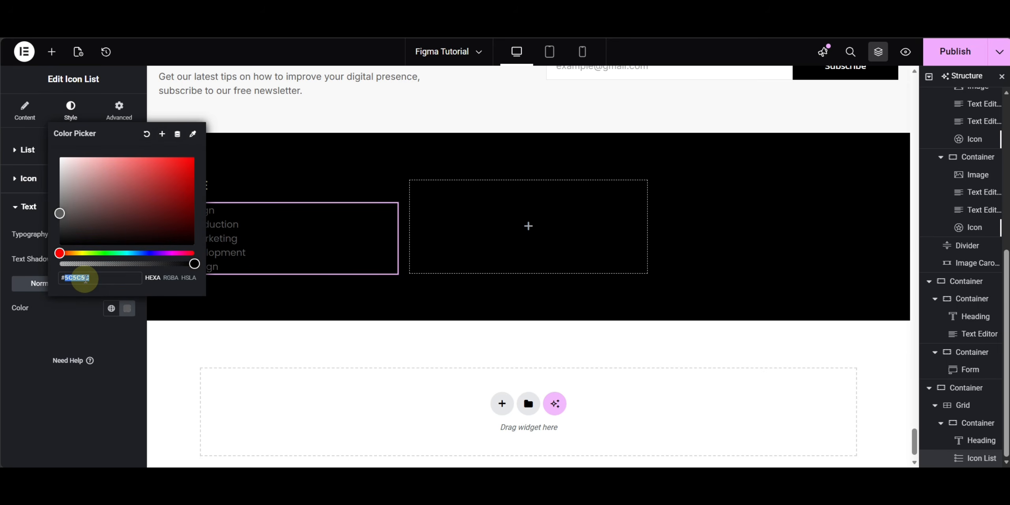
{"action": "type", "text": "#a1a1a1"}
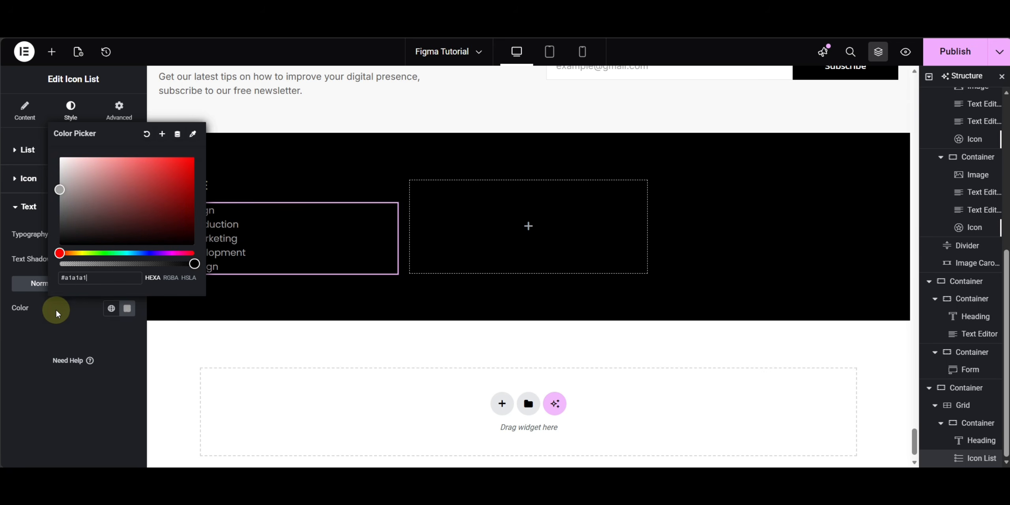
{"action": "left_click", "coordinate": [55, 315]}
Step: Apply the Secondary global font to the Service list text and set the space between items to 10 px
{"action": "left_click", "coordinate": [111, 242]}
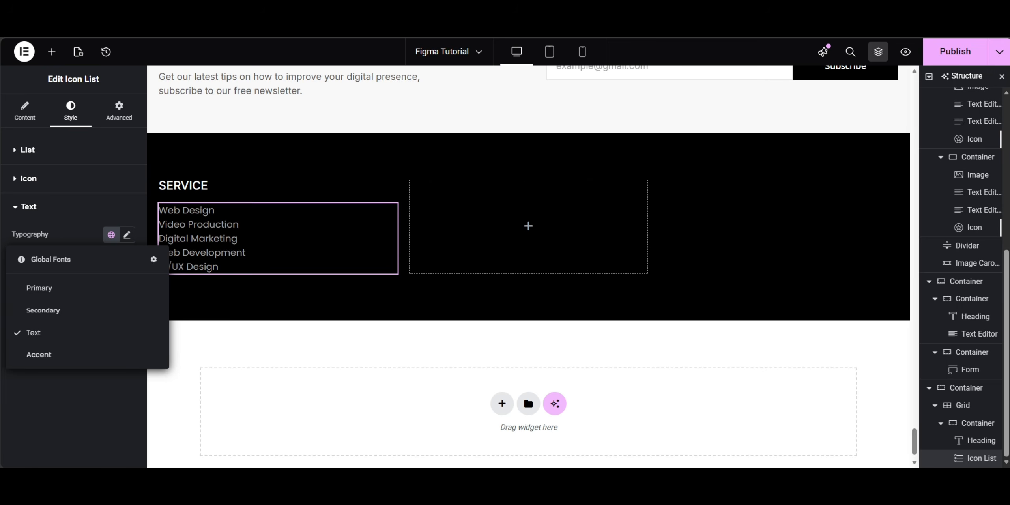
{"action": "left_click", "coordinate": [48, 310]}
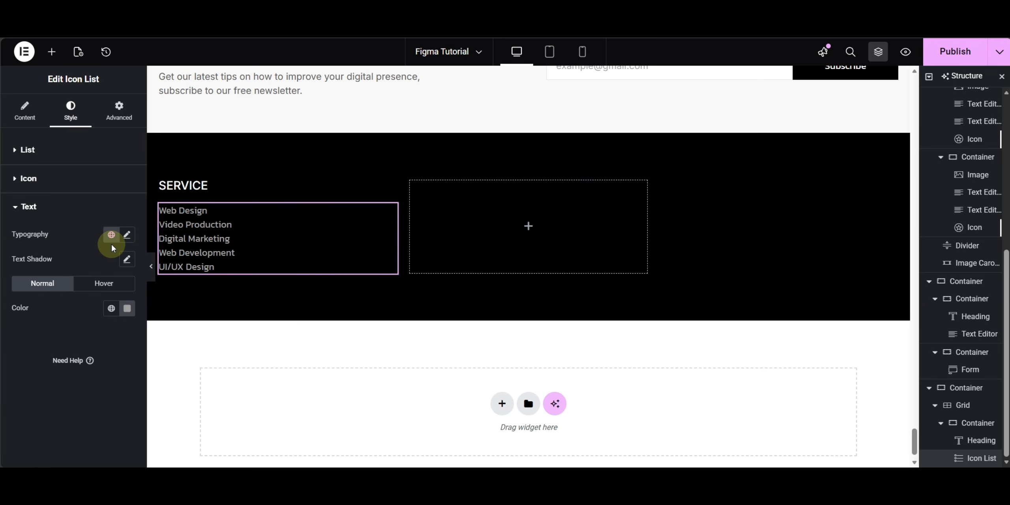
{"action": "left_click", "coordinate": [28, 151]}
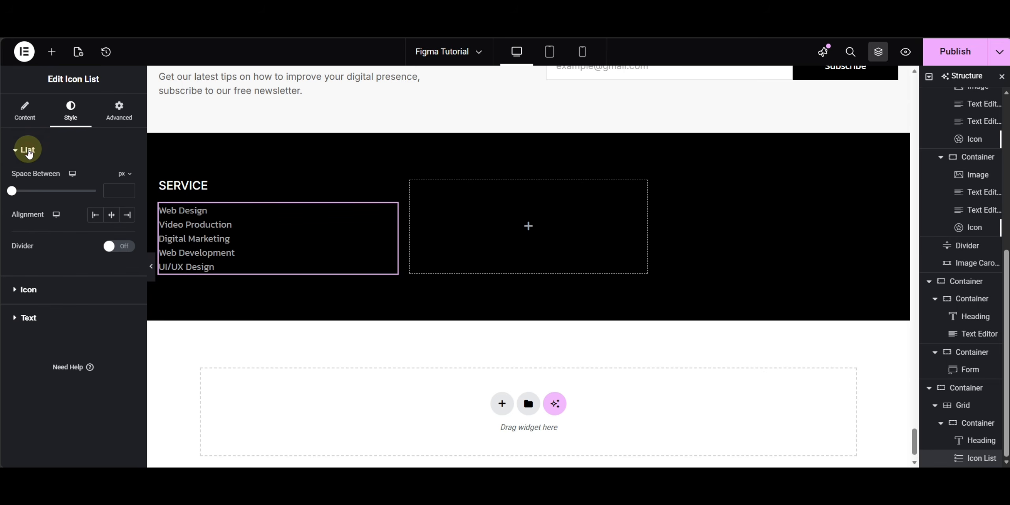
{"action": "type", "text": "10"}
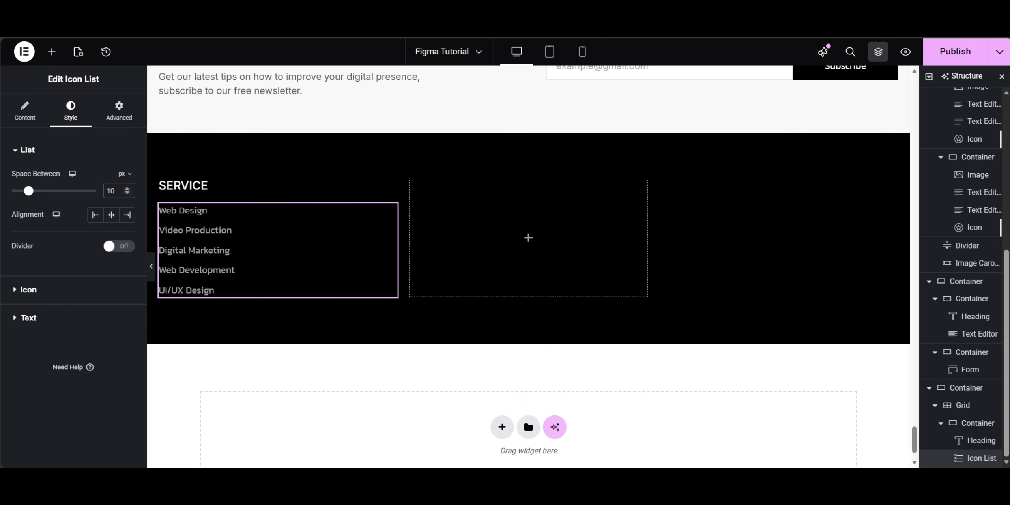
Step: Check the footer columns in Figma, duplicate the Service column container twice in Elementor, and retitle the second column's heading as Company
{"action": "key", "text": "alt+Tab"}
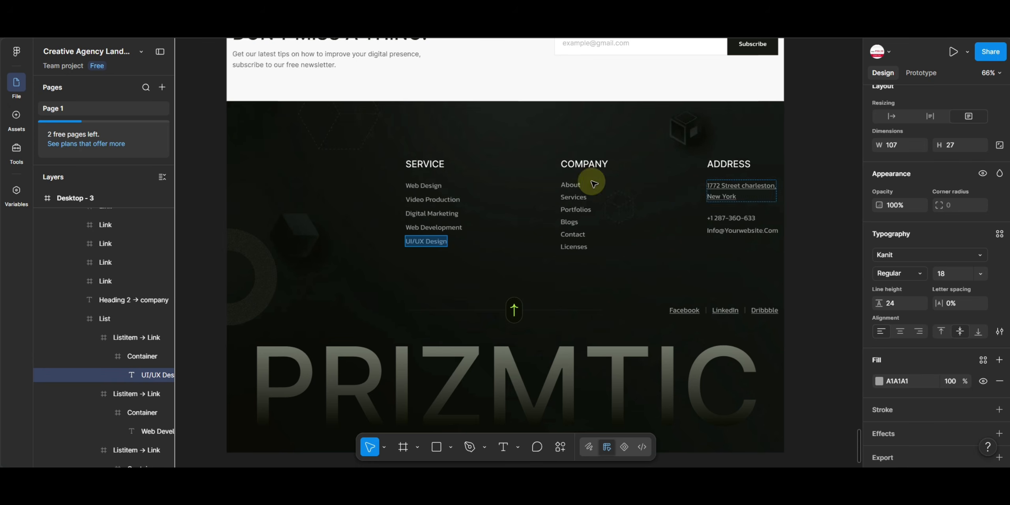
{"action": "key", "text": "alt+Tab"}
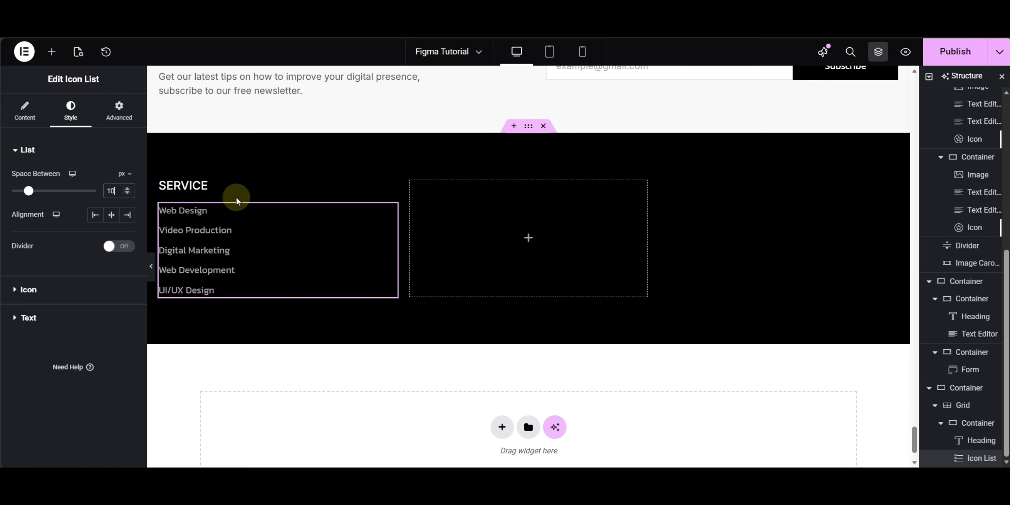
{"action": "left_click", "coordinate": [166, 189]}
{"action": "key", "text": "ctrl+d"}
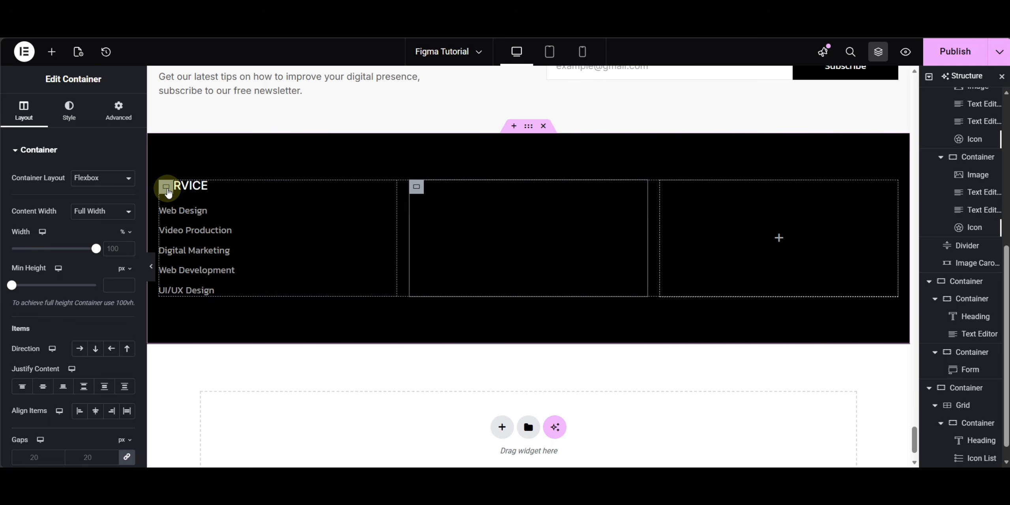
{"action": "key", "text": "ctrl+d"}
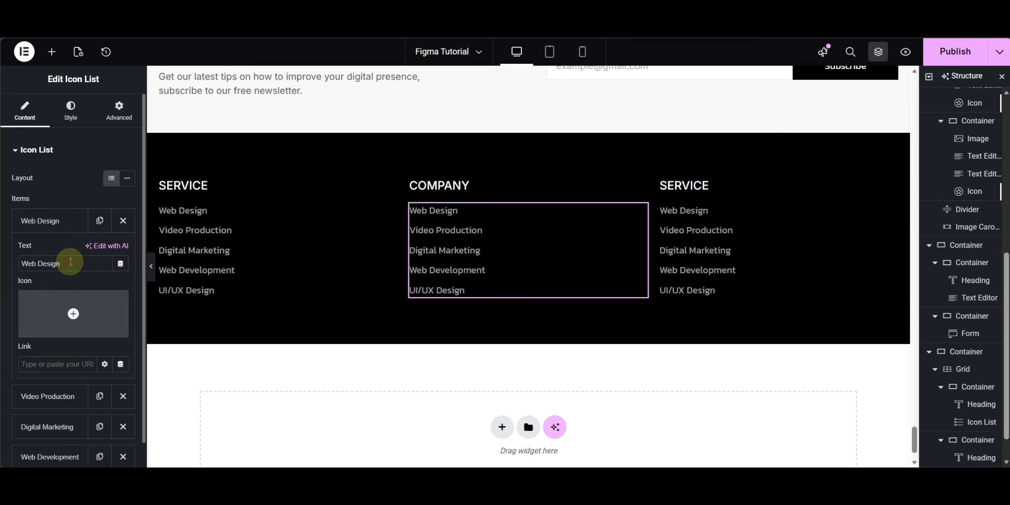
Step: Replace the Company list's items with About, Services, Portfolios, Blogs, Contact and Licenses from the Figma footer
{"action": "left_click", "coordinate": [573, 197]}
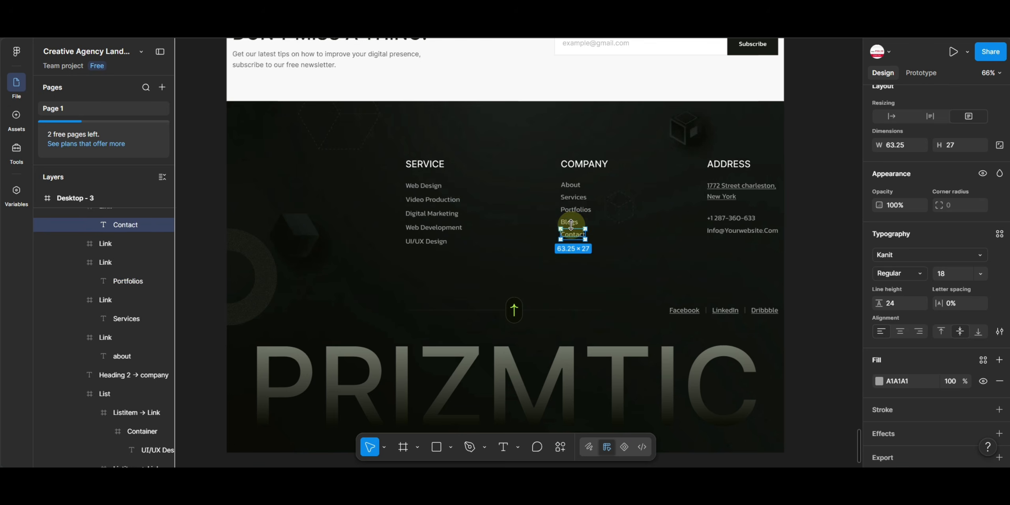
{"action": "left_click", "coordinate": [569, 221]}
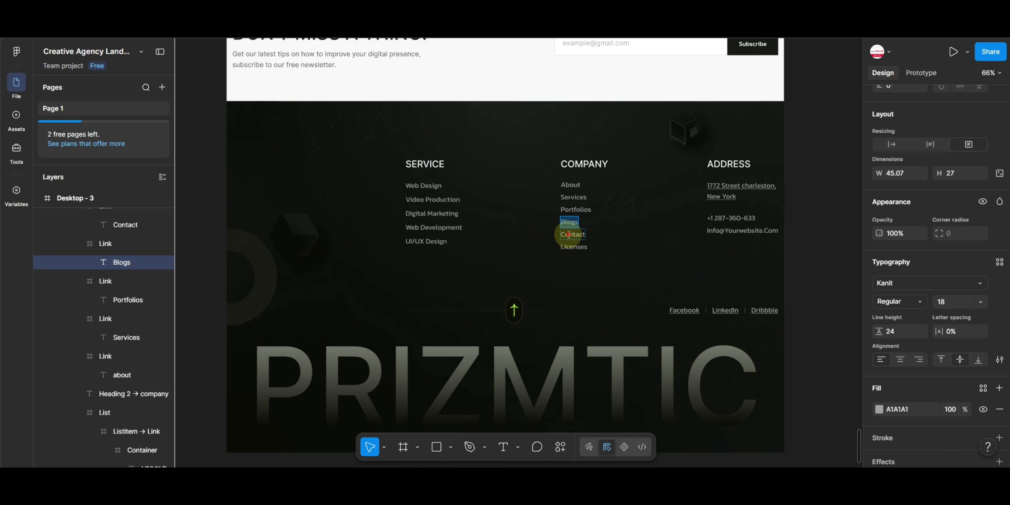
{"action": "left_click", "coordinate": [574, 233]}
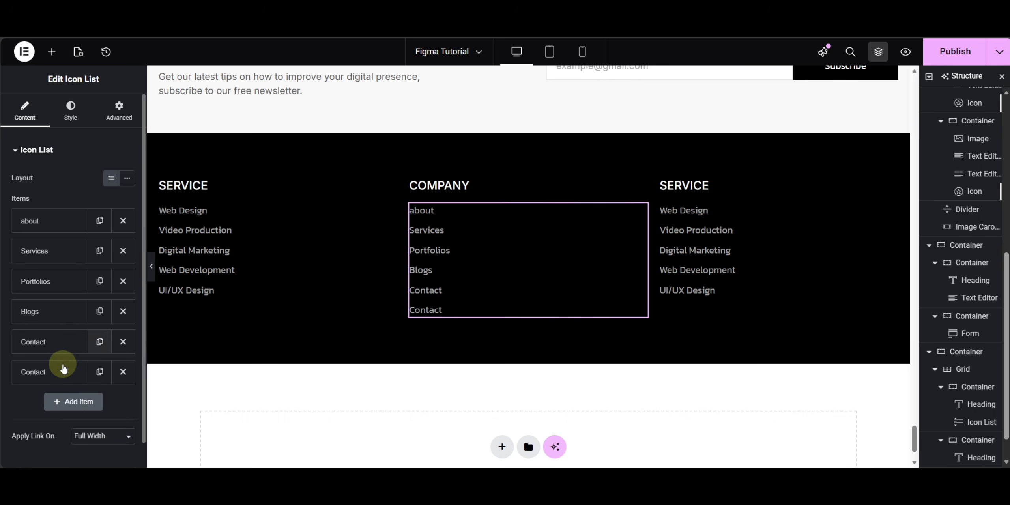
{"action": "left_click", "coordinate": [61, 221]}
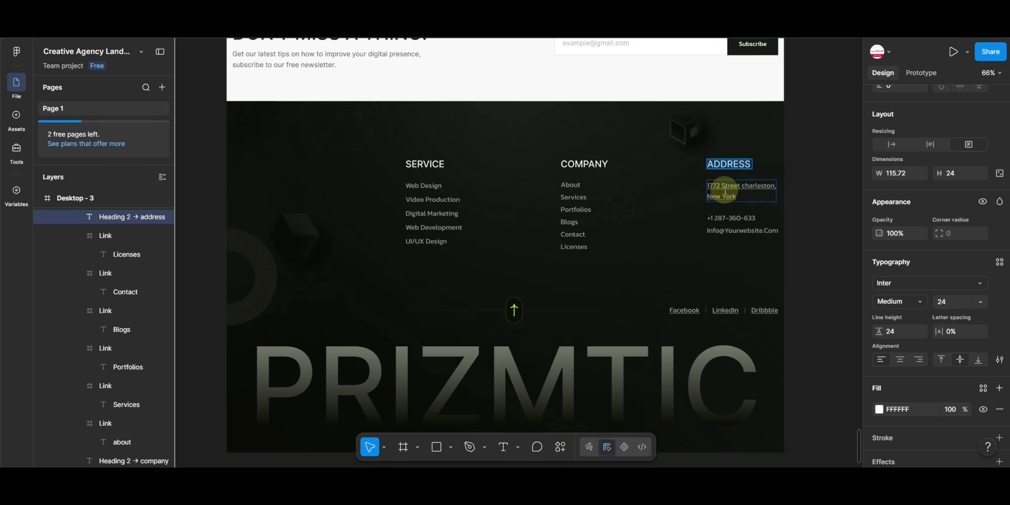
Step: Retitle the third column's heading as address and replace its first three list items with the street address, phone number and contact e-mail
{"action": "type", "text": "address"}
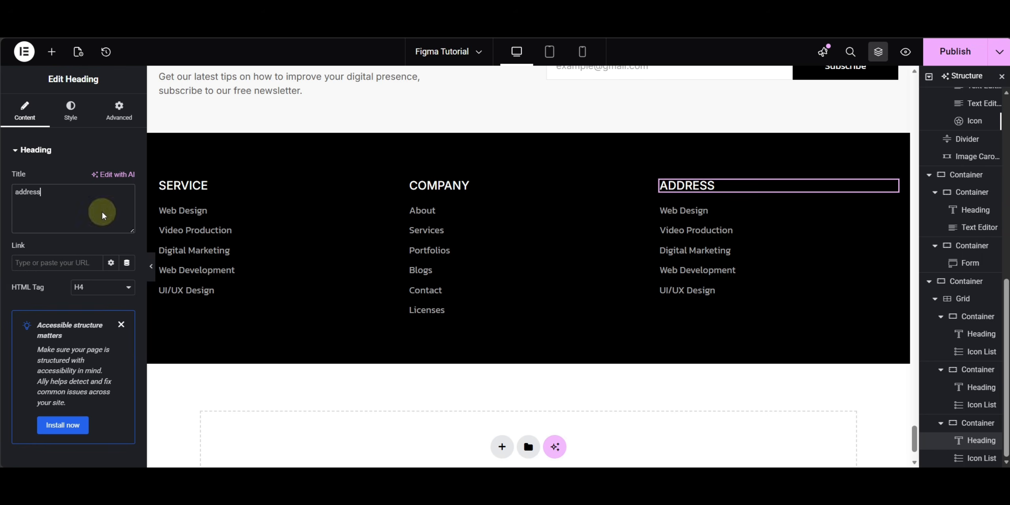
{"action": "left_click", "coordinate": [684, 210]}
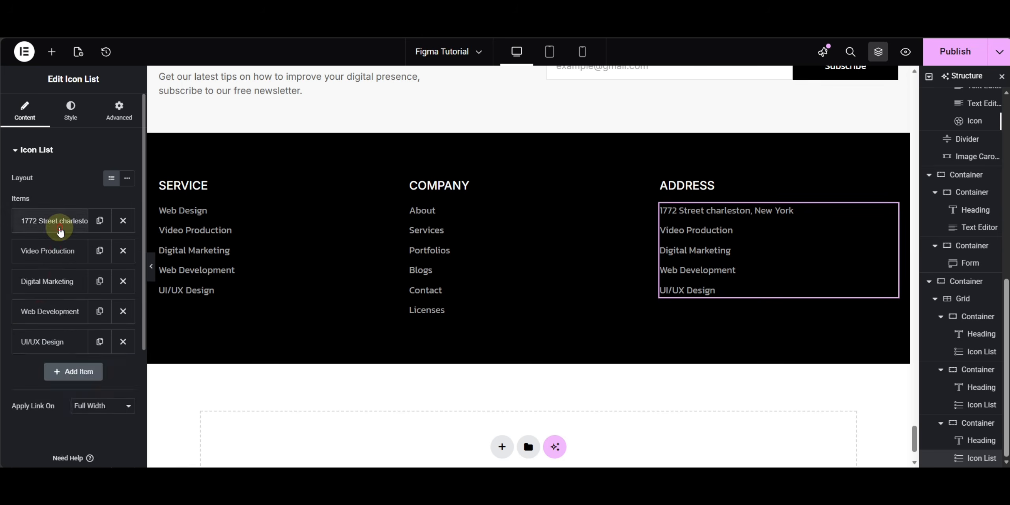
{"action": "key", "text": "ctrl+v"}
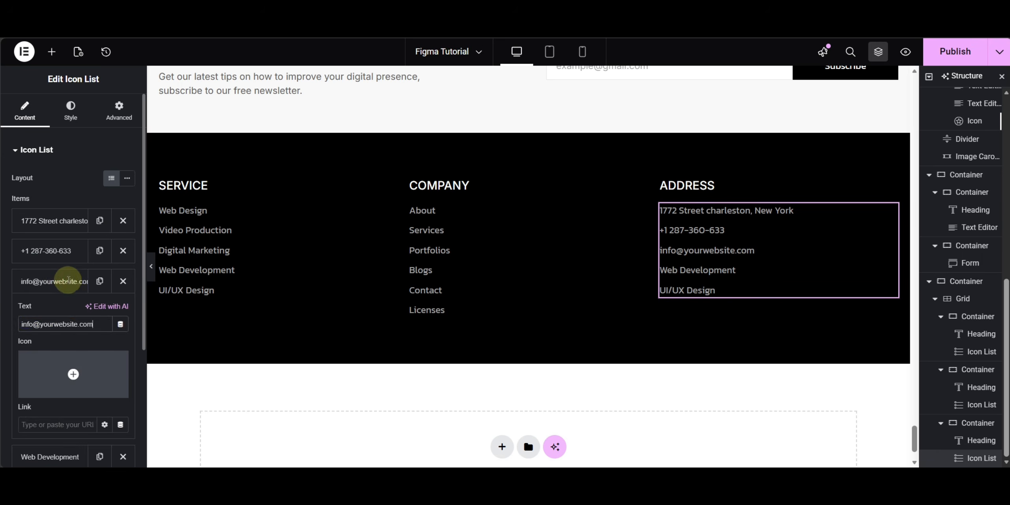
Step: Delete the leftover Web Development and UI/UX Design items from the Address list
{"action": "left_click", "coordinate": [69, 280]}
{"action": "left_click", "coordinate": [123, 312]}
{"action": "left_click", "coordinate": [123, 311]}
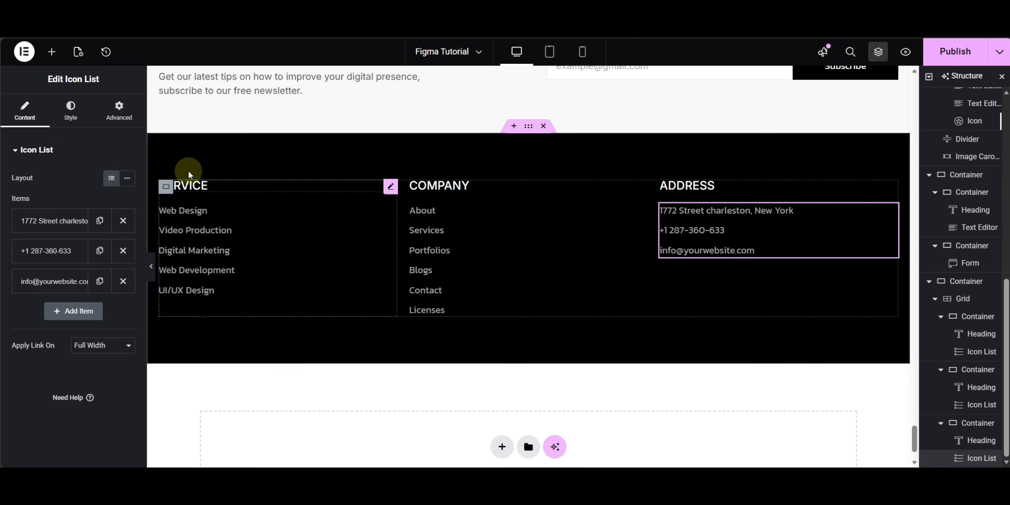
Step: Set the width of the grid holding the three footer columns to 60%
{"action": "left_click", "coordinate": [165, 185]}
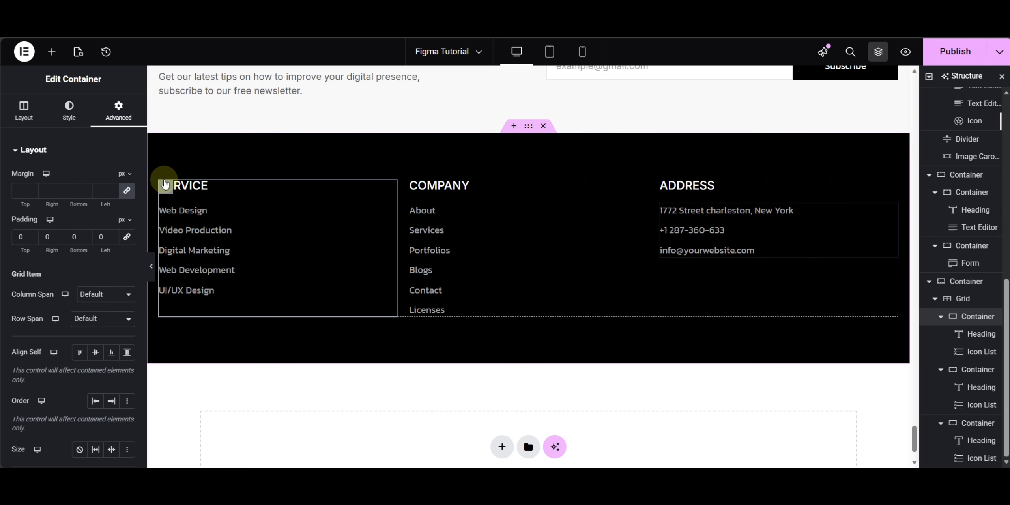
{"action": "left_click", "coordinate": [959, 299]}
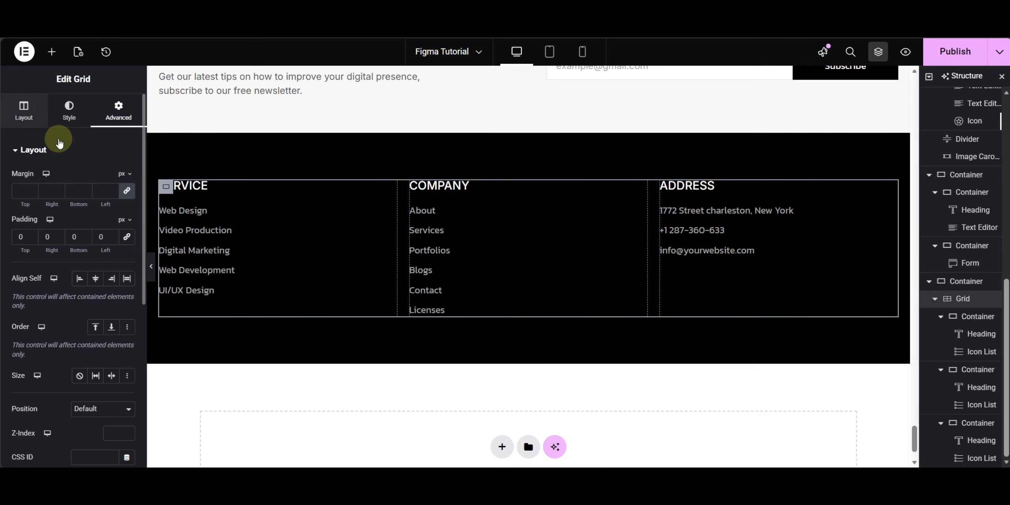
{"action": "left_click", "coordinate": [25, 112]}
{"action": "left_click_drag", "start_coordinate": [92, 255], "coordinate": [64, 249]}
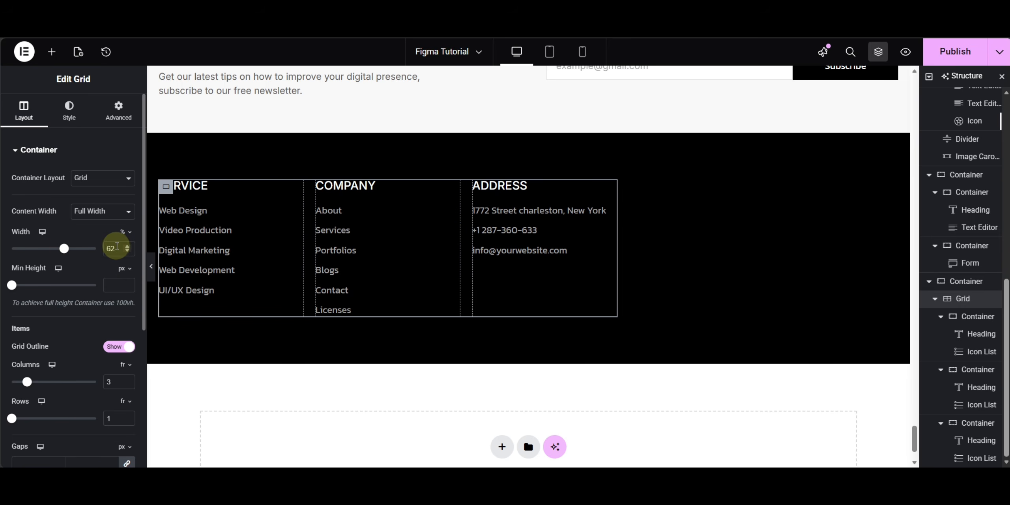
{"action": "key", "text": "Down"}
{"action": "key", "text": "Down"}
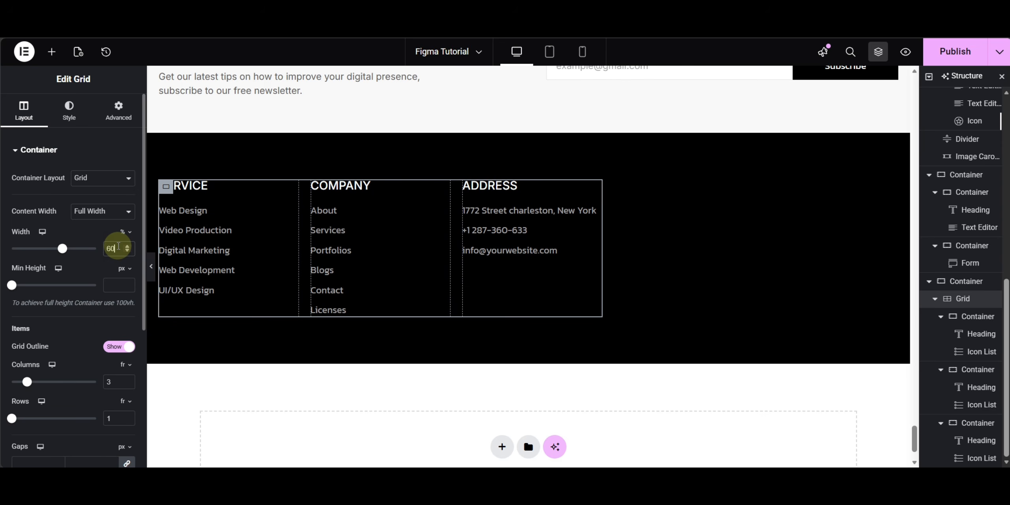
Step: Align the footer columns' grid to the end of its container and check the result against the footer design in Figma
{"action": "left_click", "coordinate": [120, 115]}
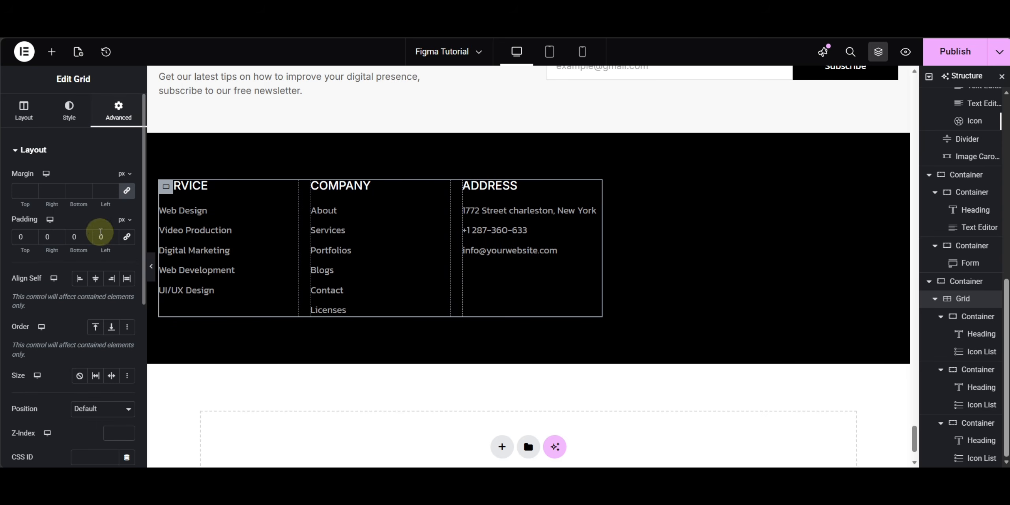
{"action": "left_click", "coordinate": [111, 279]}
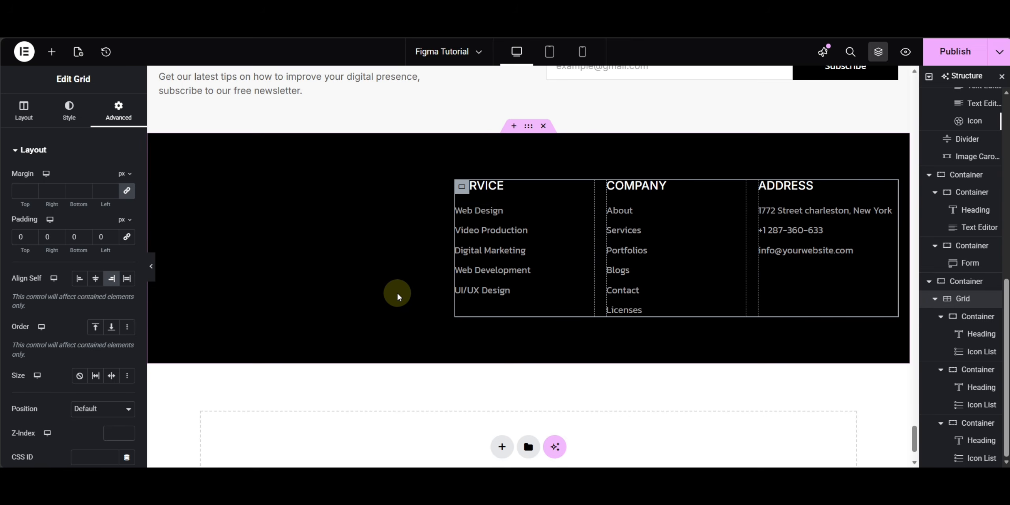
{"action": "left_click", "coordinate": [151, 266]}
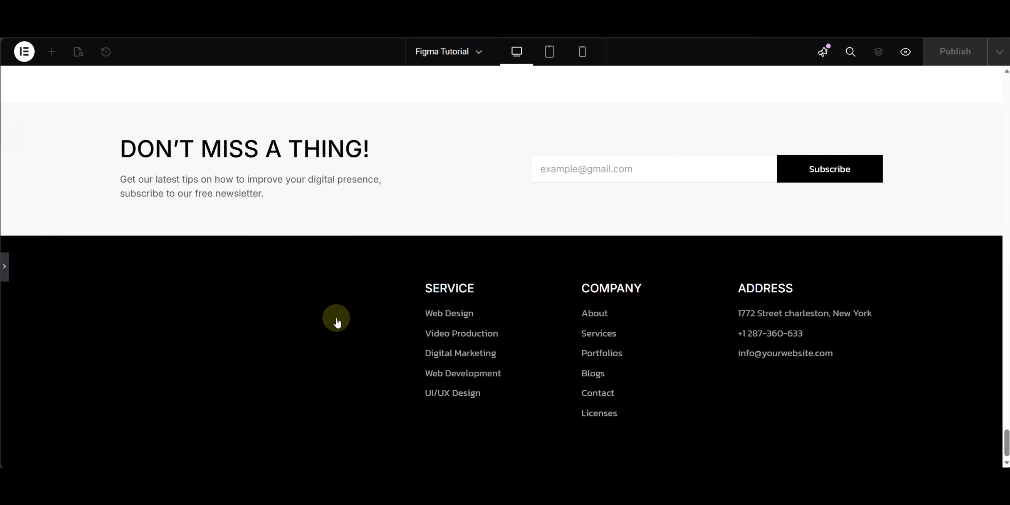
{"action": "key", "text": "ctrl+p"}
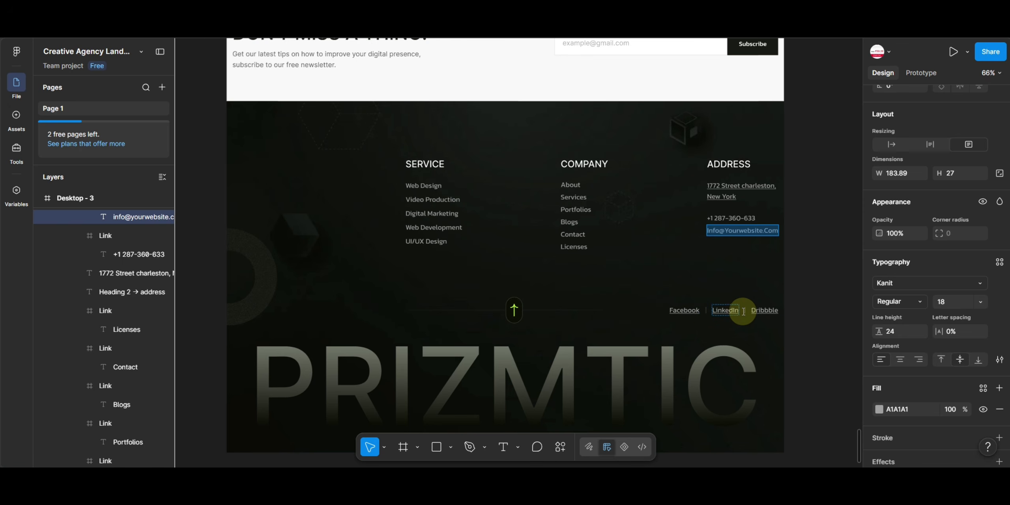
{"action": "left_click", "coordinate": [685, 311]}
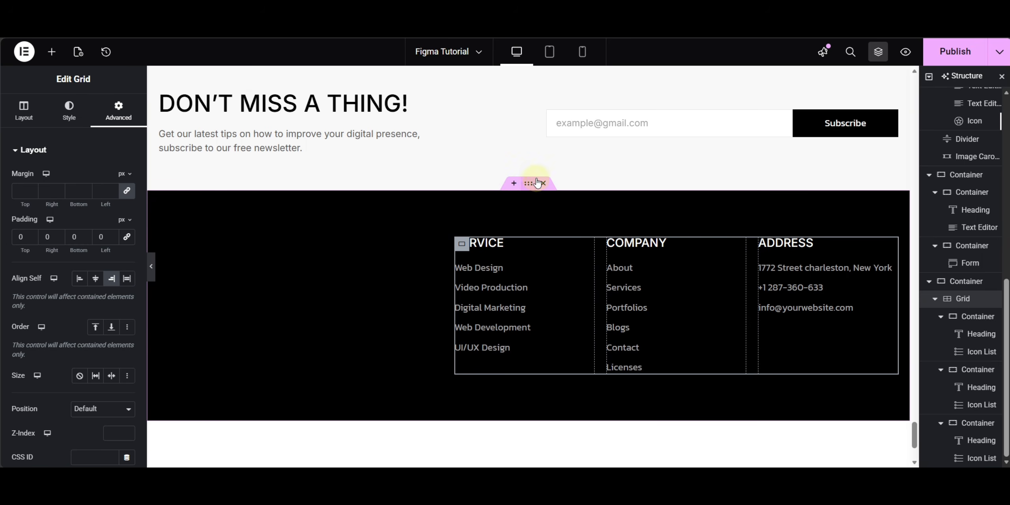
Step: In Elementor, add a full-width container below the columns' grid in the black footer and remove its padding
{"action": "left_click", "coordinate": [199, 301]}
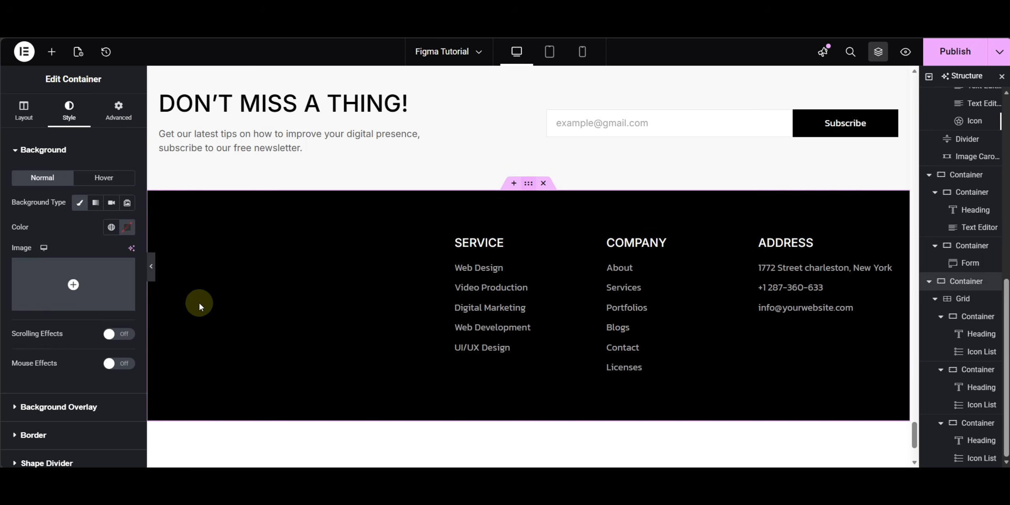
{"action": "left_click", "coordinate": [51, 52]}
{"action": "left_click_drag", "start_coordinate": [38, 139], "coordinate": [268, 311]}
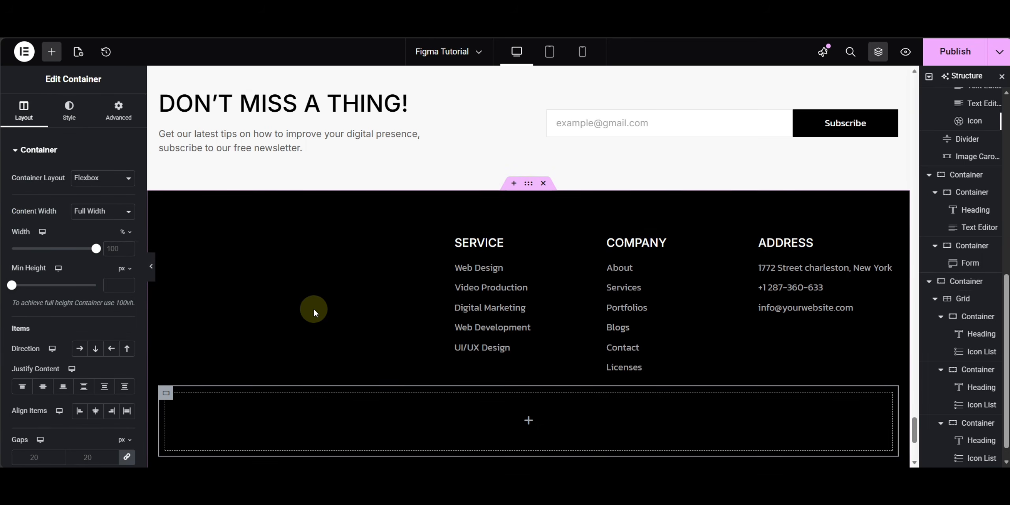
{"action": "scroll", "coordinate": [314, 312], "scroll_direction": "down", "scroll_amount": 3}
{"action": "left_click", "coordinate": [118, 110]}
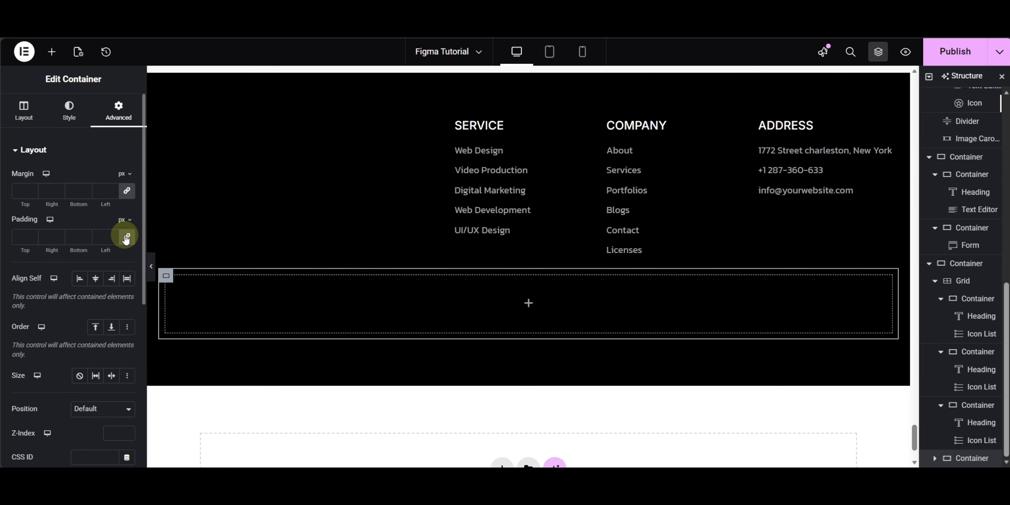
{"action": "left_click", "coordinate": [23, 111]}
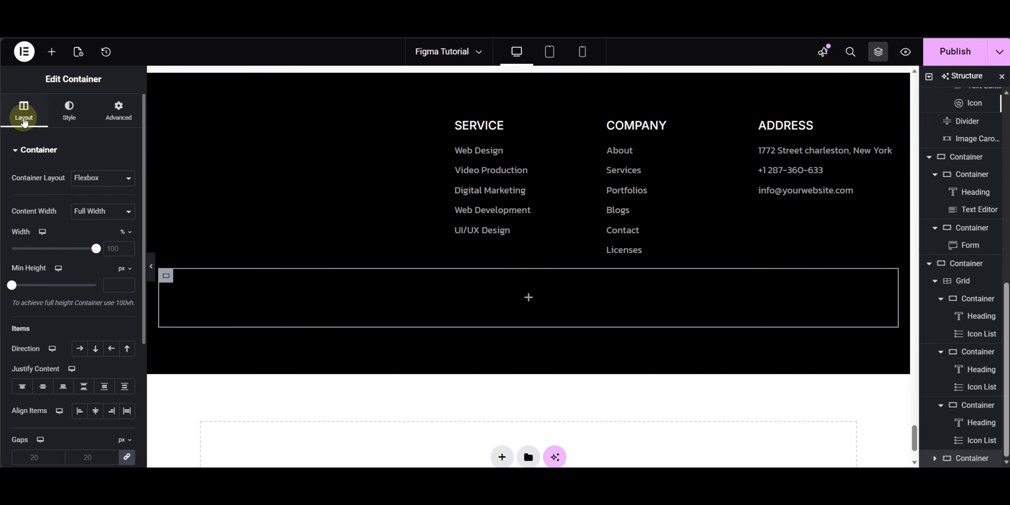
{"action": "left_click", "coordinate": [48, 333]}
Step: Search the widgets for "list" and add an Icon List to the new footer container
{"action": "left_click", "coordinate": [51, 52]}
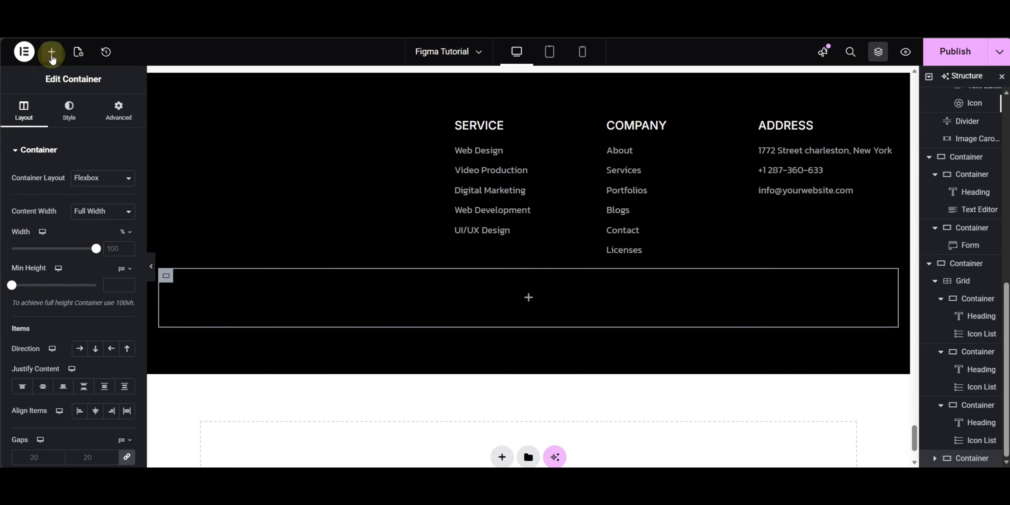
{"action": "left_click", "coordinate": [64, 133]}
{"action": "type", "text": "list"}
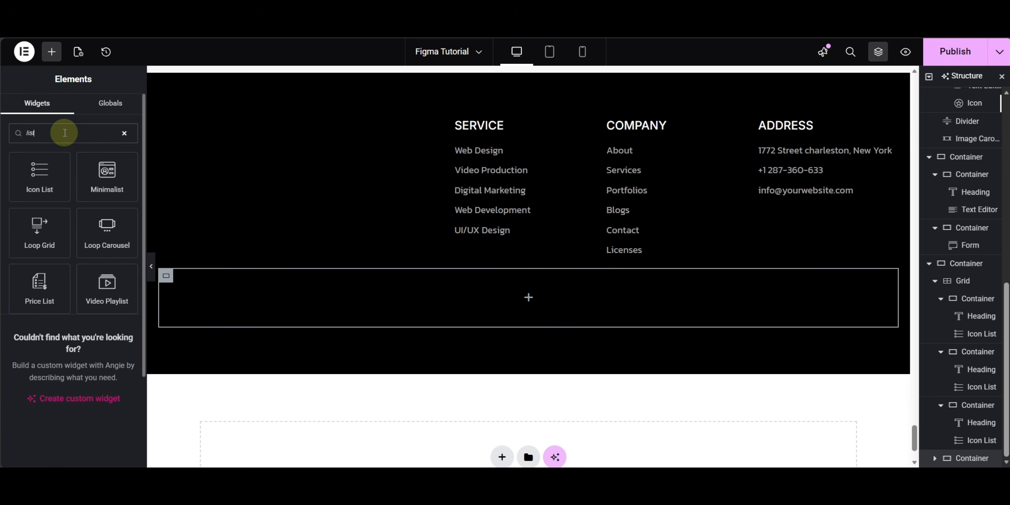
{"action": "left_click", "coordinate": [46, 175]}
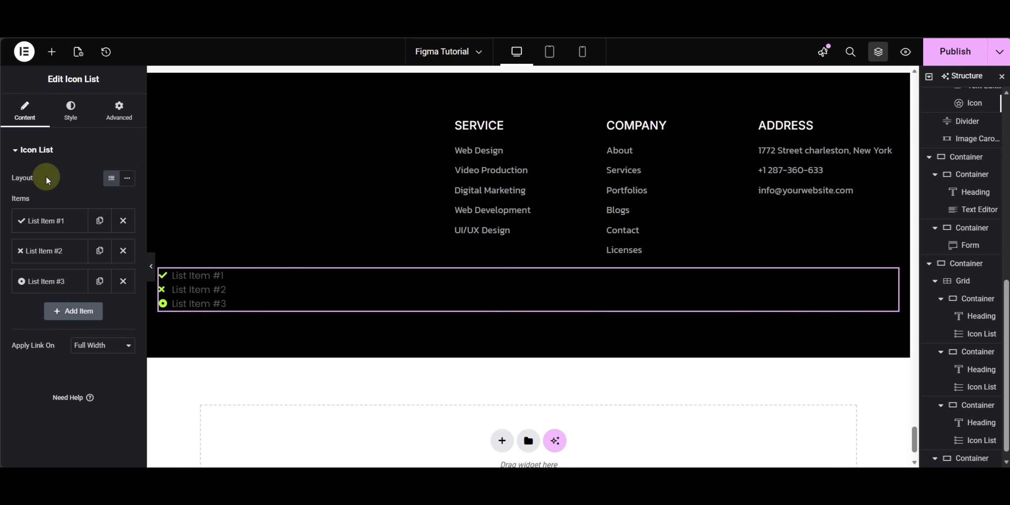
Step: Delete the list's second and third items, then remove the remaining item's icon and name it Facebook
{"action": "left_click", "coordinate": [121, 283]}
{"action": "left_click", "coordinate": [63, 221]}
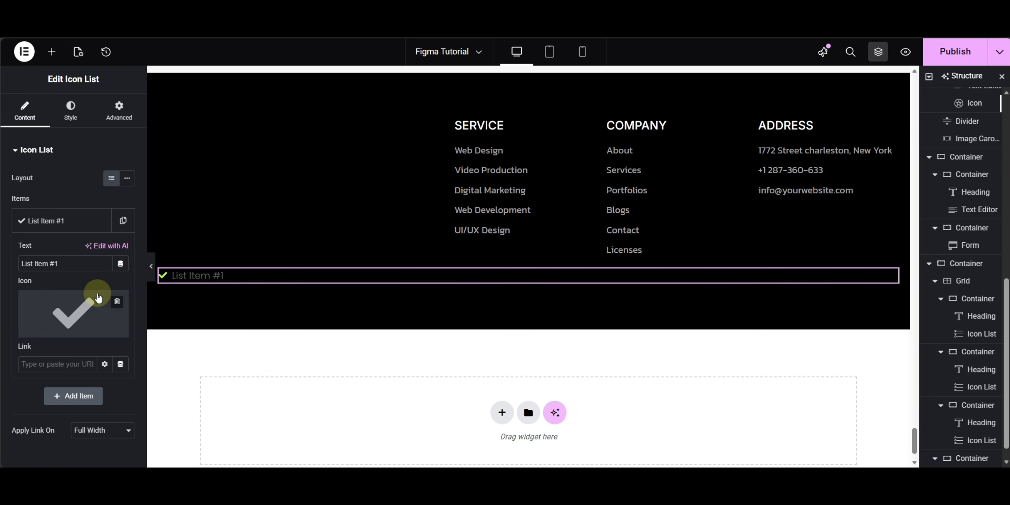
{"action": "left_click", "coordinate": [118, 301]}
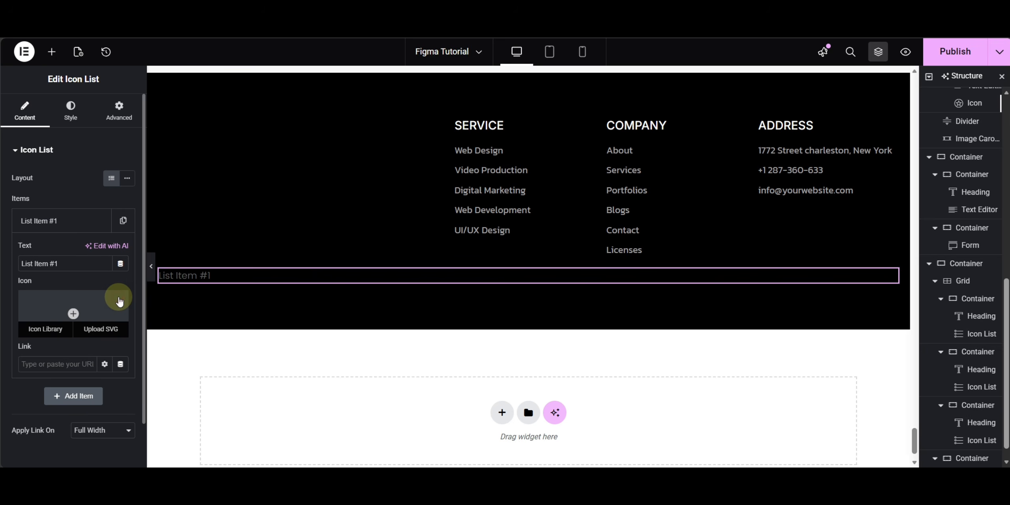
{"action": "left_click", "coordinate": [74, 264]}
{"action": "type", "text": "Facebook"}
Step: Duplicate the Facebook item to create LinkedIn and Dribbble items and set the list's layout to inline
{"action": "left_click", "coordinate": [123, 220]}
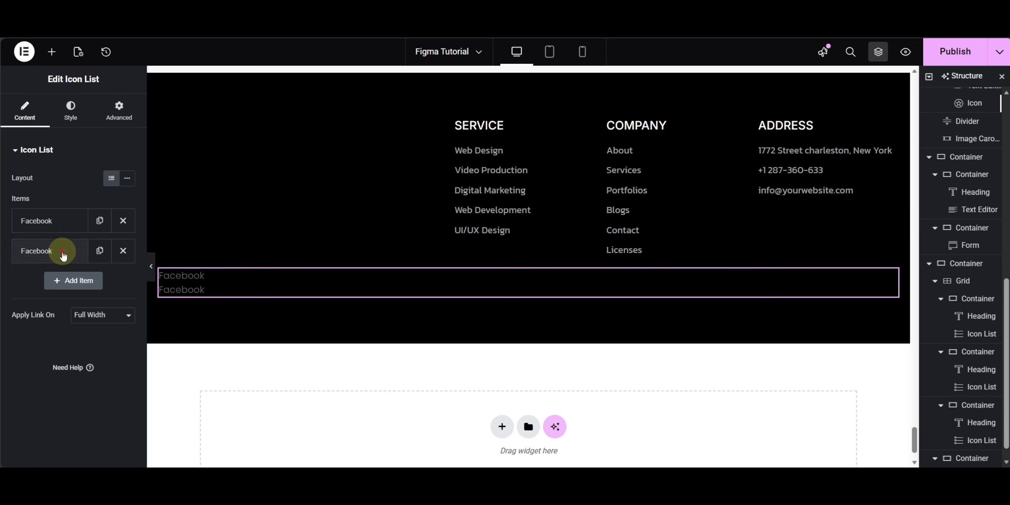
{"action": "left_click", "coordinate": [63, 251]}
{"action": "double_click", "coordinate": [65, 293]}
{"action": "type", "text": "L"}
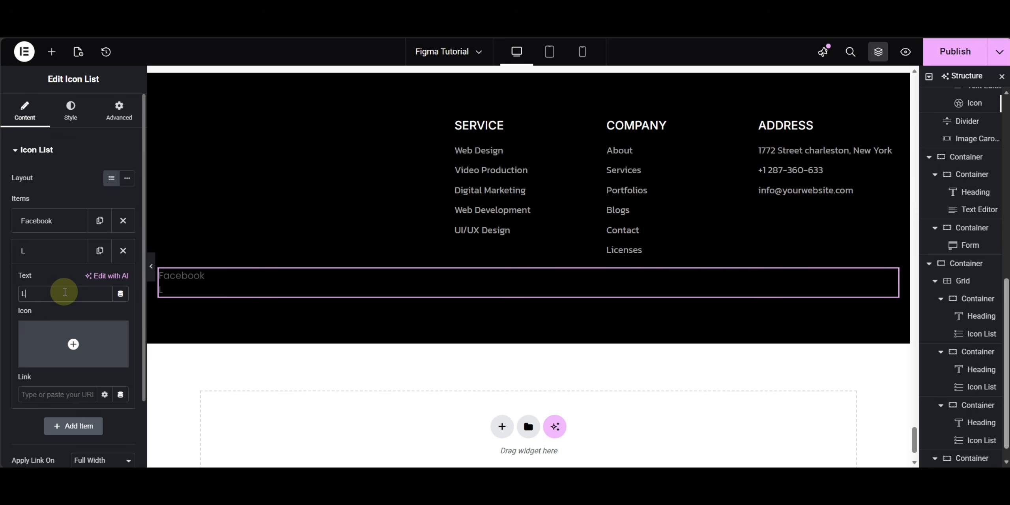
{"action": "type", "text": "inkedIn"}
{"action": "left_click", "coordinate": [100, 251]}
{"action": "left_click", "coordinate": [54, 368]}
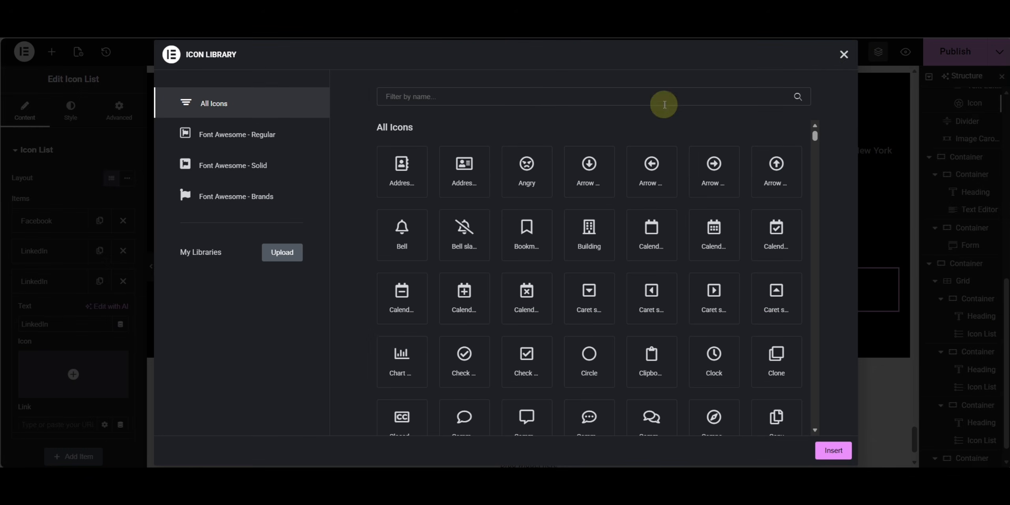
{"action": "left_click", "coordinate": [843, 51]}
{"action": "double_click", "coordinate": [74, 325]}
{"action": "type", "text": "Dribbble"}
{"action": "left_click", "coordinate": [59, 281]}
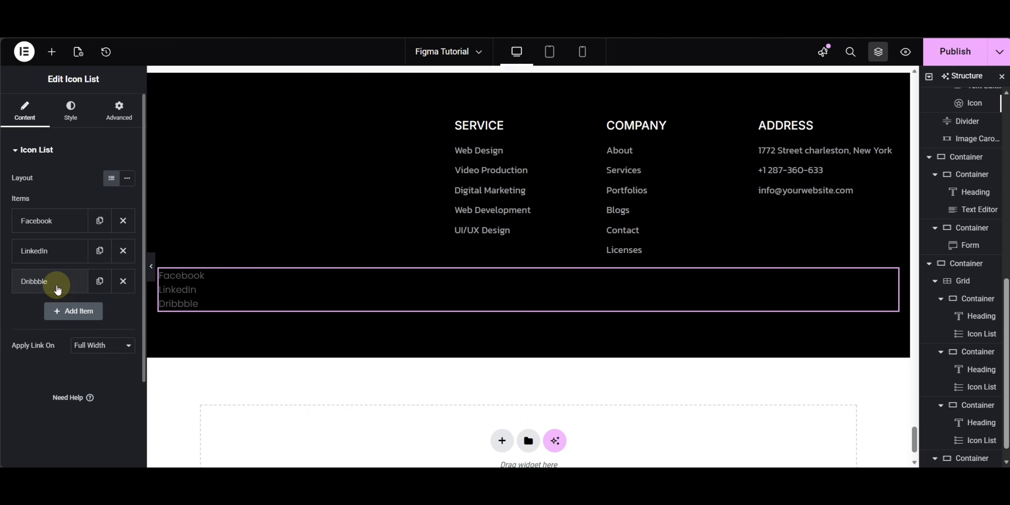
{"action": "left_click", "coordinate": [127, 181]}
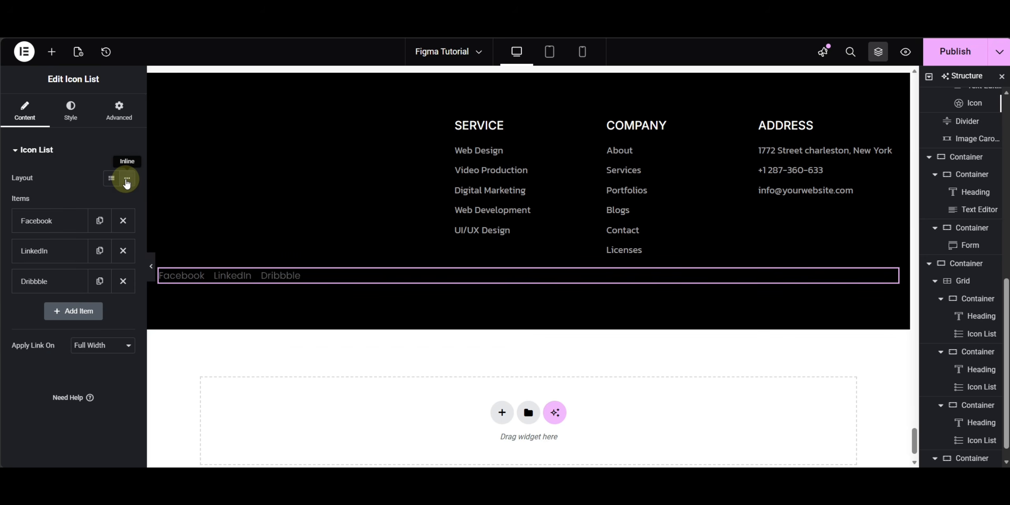
Step: Give the social links the text color #a1a1a1 and the Secondary global font
{"action": "left_click", "coordinate": [71, 110]}
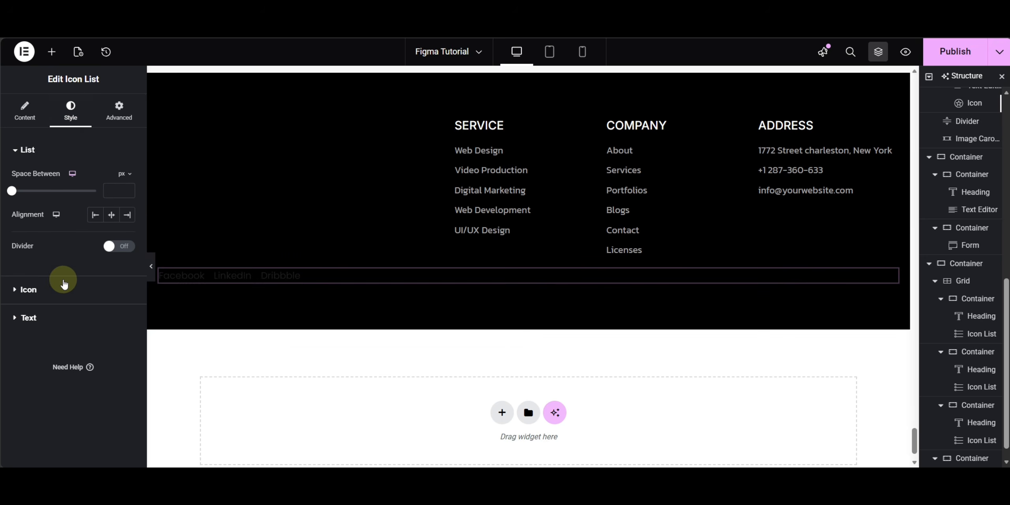
{"action": "left_click", "coordinate": [50, 318]}
{"action": "left_click", "coordinate": [127, 312]}
{"action": "left_click", "coordinate": [84, 278]}
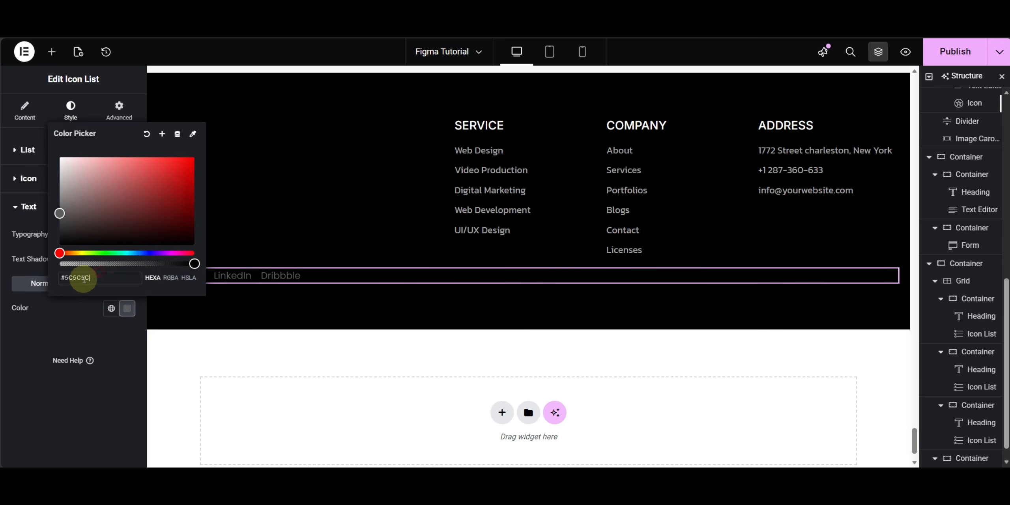
{"action": "type", "text": "#a1a1a1"}
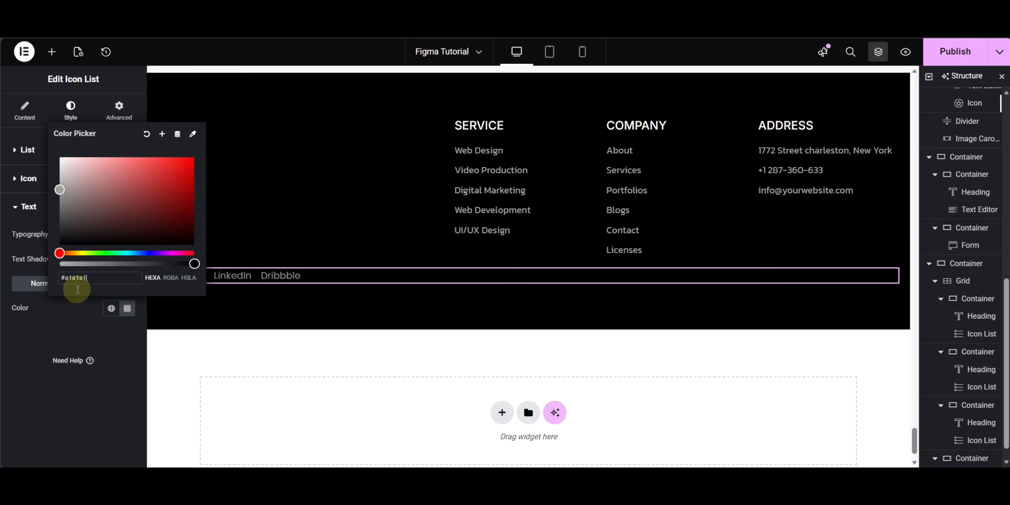
{"action": "left_click", "coordinate": [70, 322]}
{"action": "left_click", "coordinate": [110, 237]}
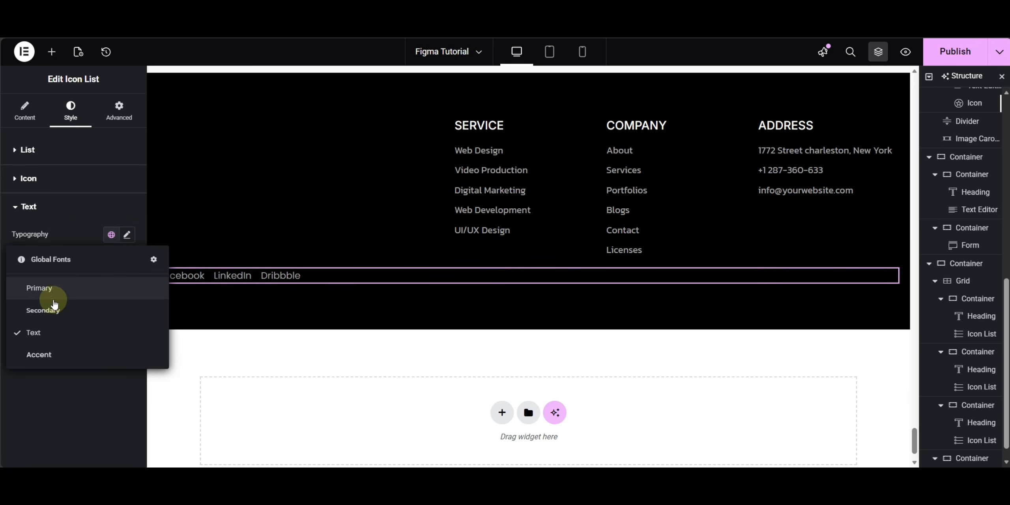
{"action": "left_click", "coordinate": [48, 309]}
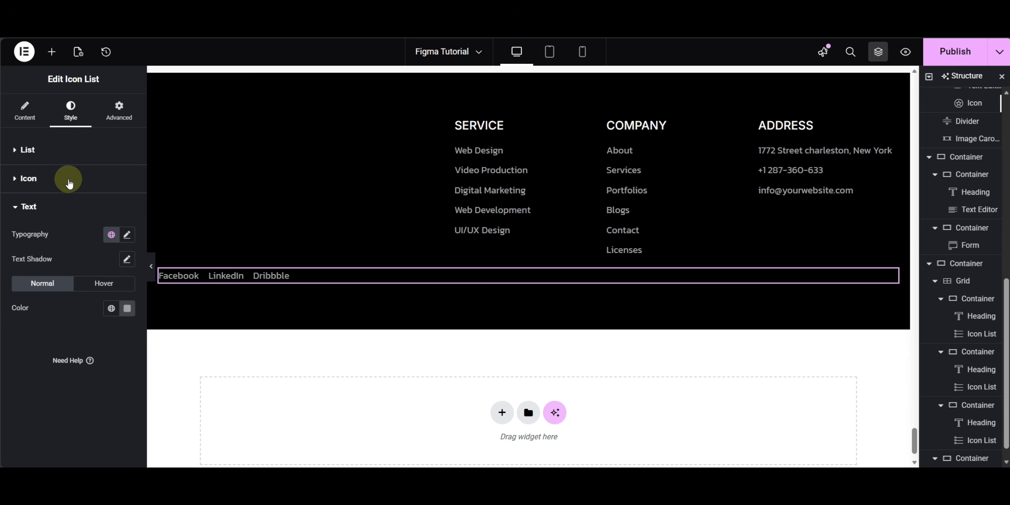
Step: Align the social links list to the end and set the space between its items to 35 px
{"action": "left_click", "coordinate": [55, 150]}
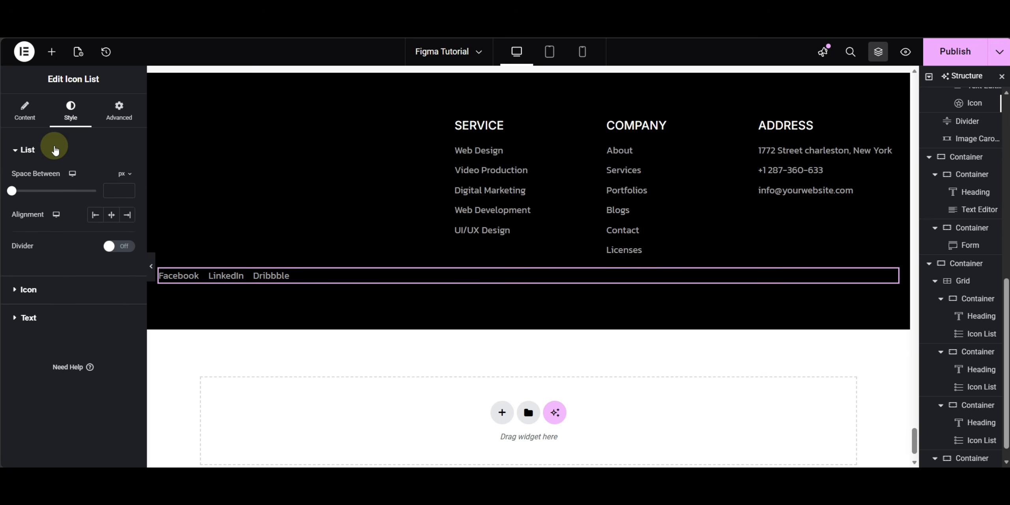
{"action": "left_click", "coordinate": [127, 216]}
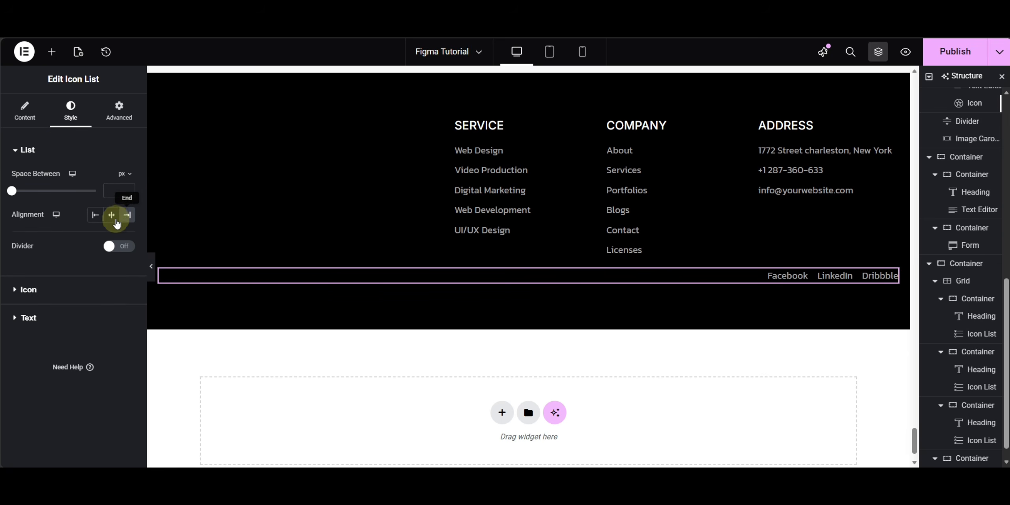
{"action": "left_click", "coordinate": [116, 189]}
{"action": "type", "text": "35"}
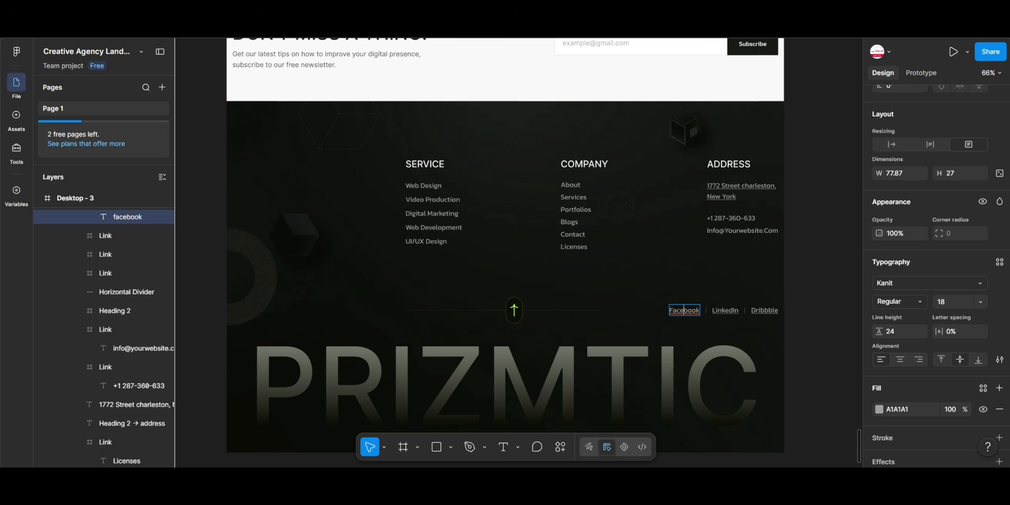
Step: In Figma, copy the fill color of the vertical divider between the footer's Facebook and LinkedIn links
{"action": "scroll", "coordinate": [713, 312], "scroll_direction": "up", "scroll_amount": 5}
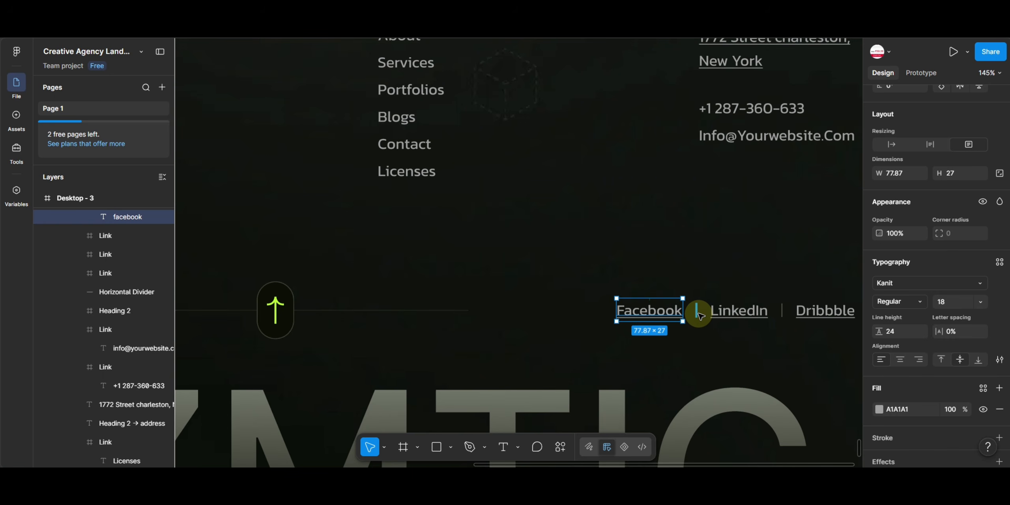
{"action": "left_click", "coordinate": [697, 312]}
{"action": "double_click", "coordinate": [697, 311]}
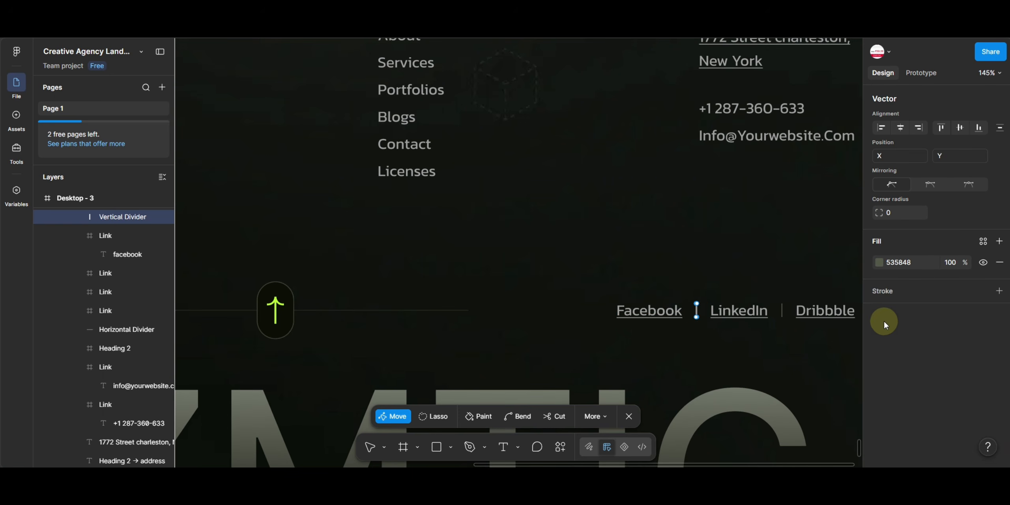
{"action": "left_click", "coordinate": [905, 267]}
{"action": "key", "text": "ctrl+c"}
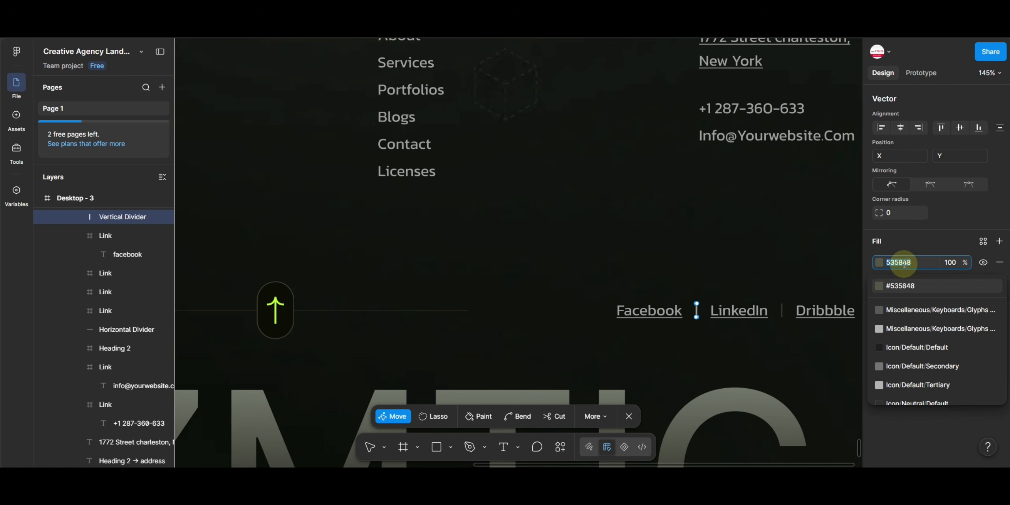
Step: In Elementor, enable the social links list's divider with a height of 60% and the copied color 535848
{"action": "left_click", "coordinate": [104, 246]}
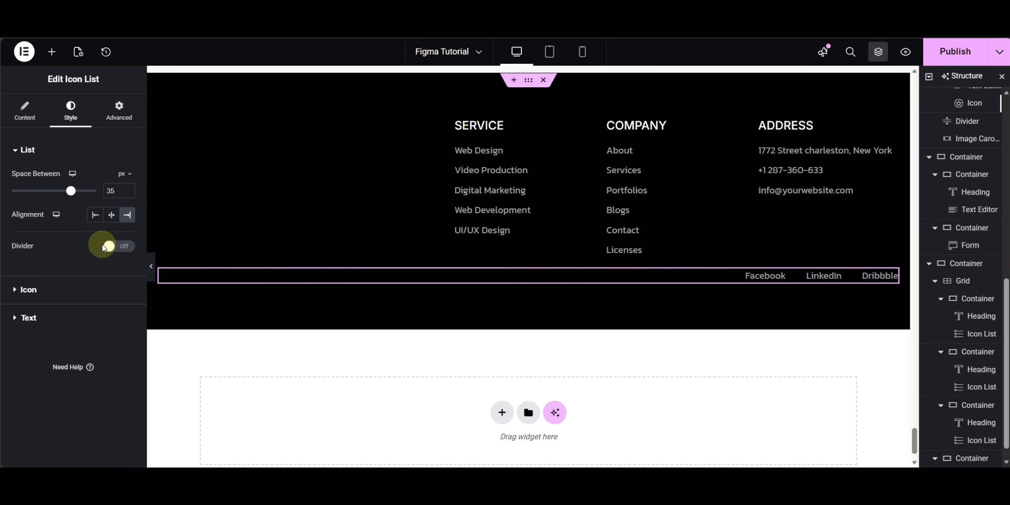
{"action": "left_click", "coordinate": [113, 249]}
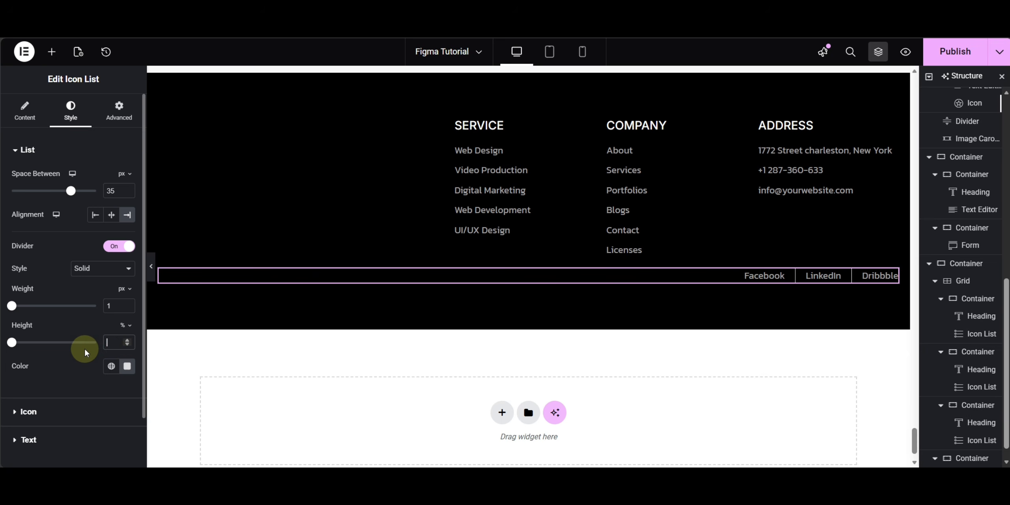
{"action": "type", "text": "60"}
{"action": "left_click", "coordinate": [127, 365]}
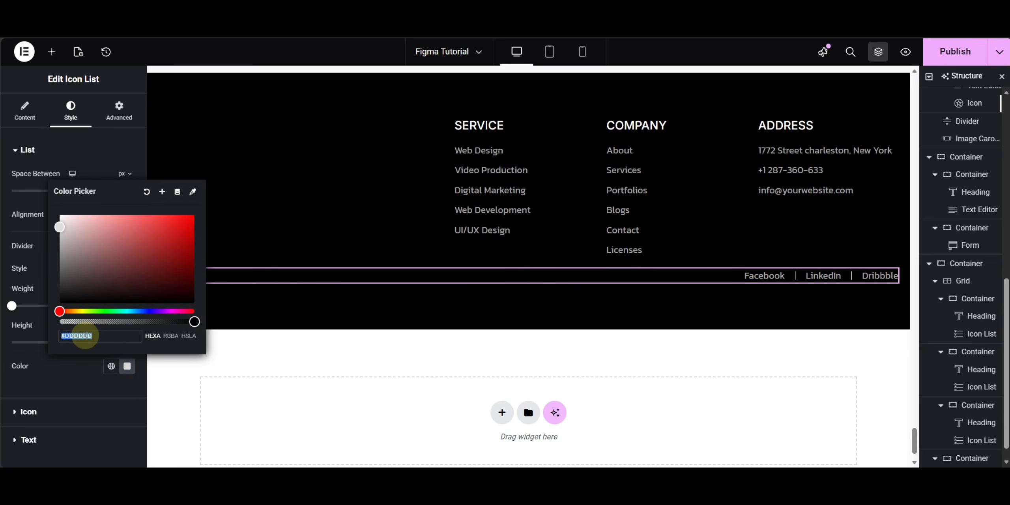
{"action": "key", "text": "ctrl+v"}
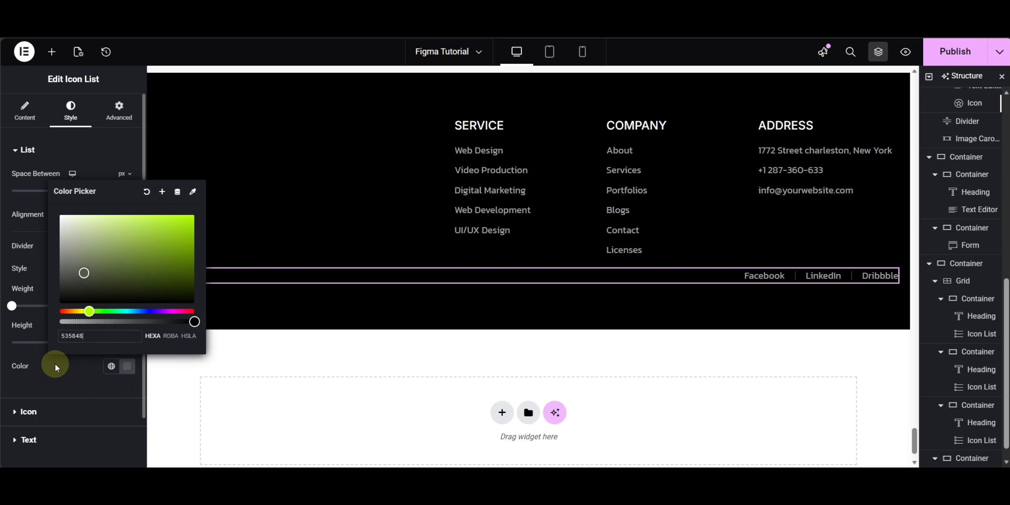
{"action": "left_click", "coordinate": [50, 372]}
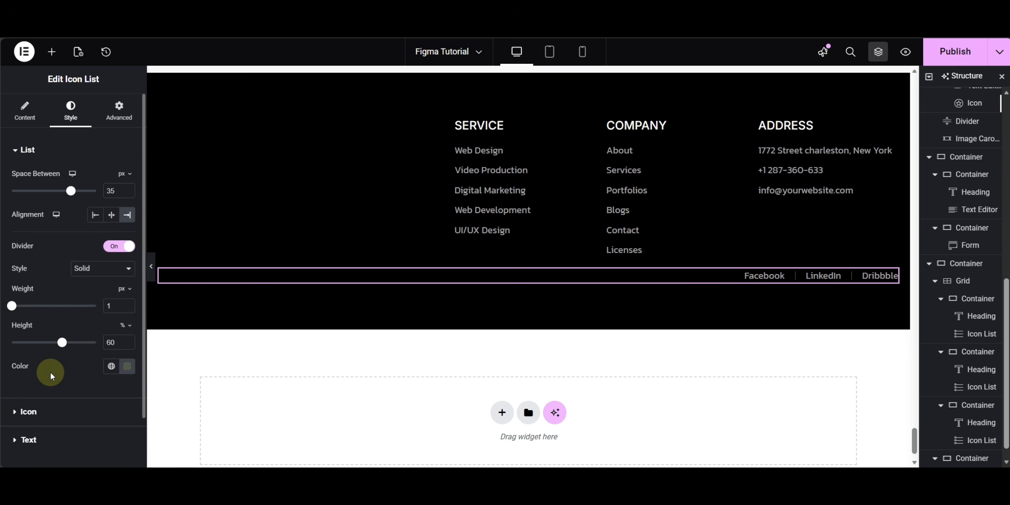
Step: Preview the footer without the editing panels, and underline the social links' text
{"action": "left_click", "coordinate": [152, 267]}
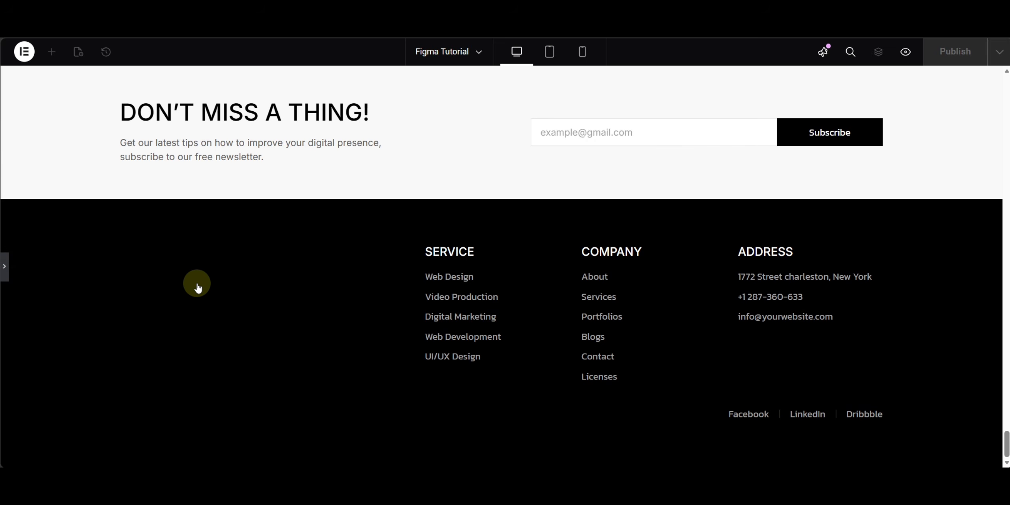
{"action": "key", "text": "ctrl+p"}
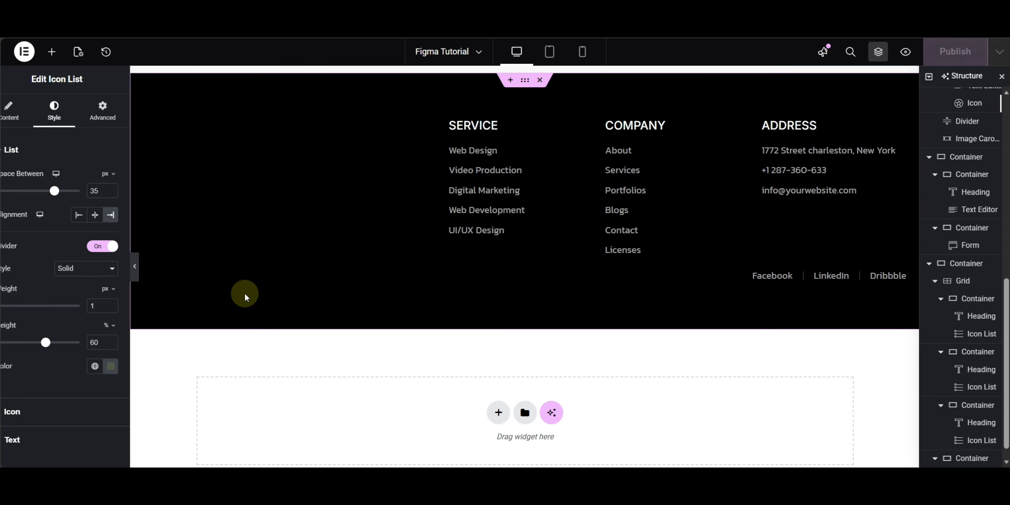
{"action": "left_click", "coordinate": [32, 441]}
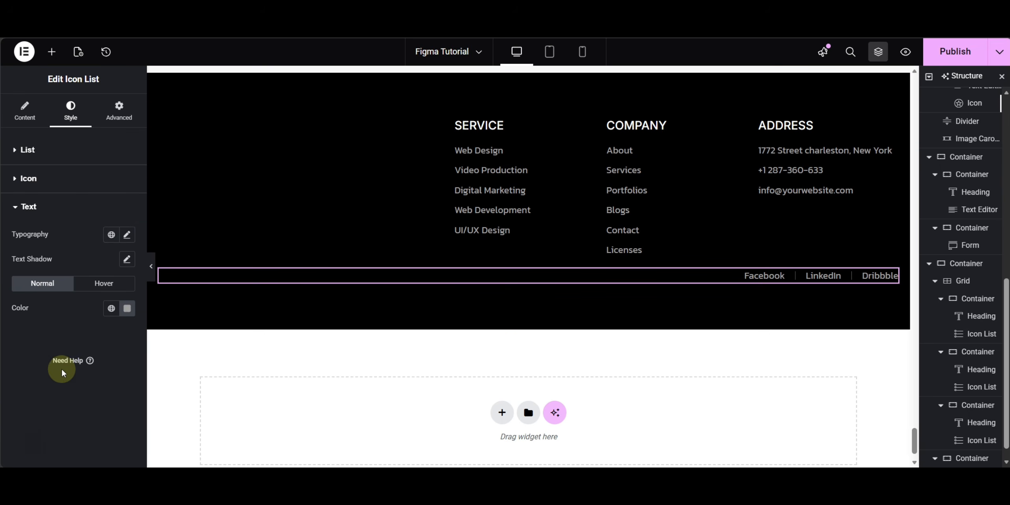
{"action": "left_click", "coordinate": [127, 237]}
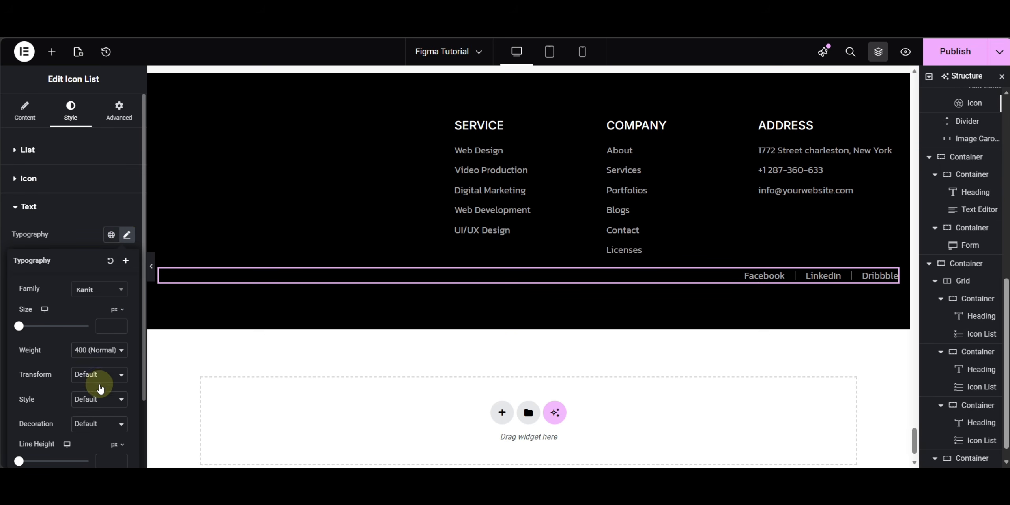
{"action": "left_click", "coordinate": [95, 423]}
{"action": "left_click", "coordinate": [96, 361]}
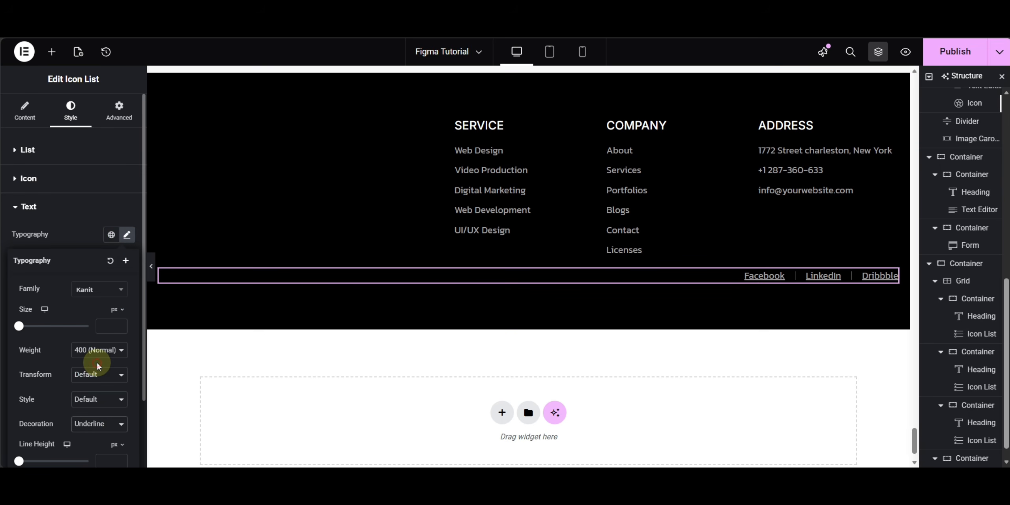
{"action": "left_click", "coordinate": [67, 229]}
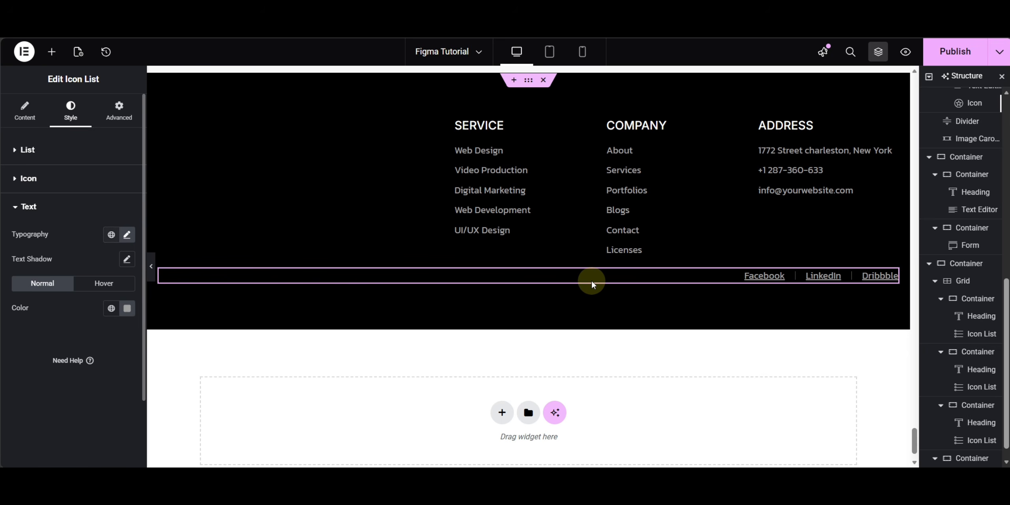
Step: Set the social links list's top margin to 50 px, leaving its other margins at 0
{"action": "left_click", "coordinate": [119, 110]}
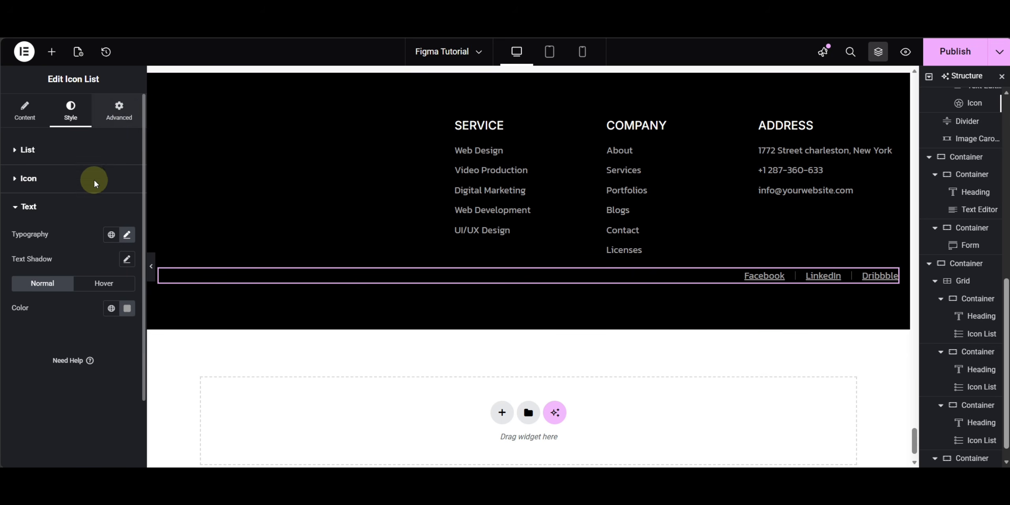
{"action": "left_click", "coordinate": [14, 191]}
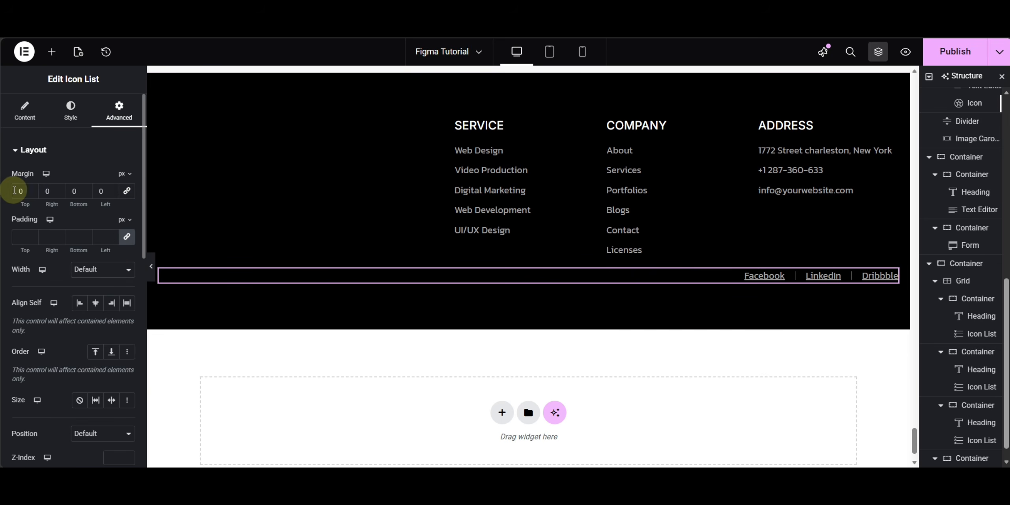
{"action": "type", "text": "5"}
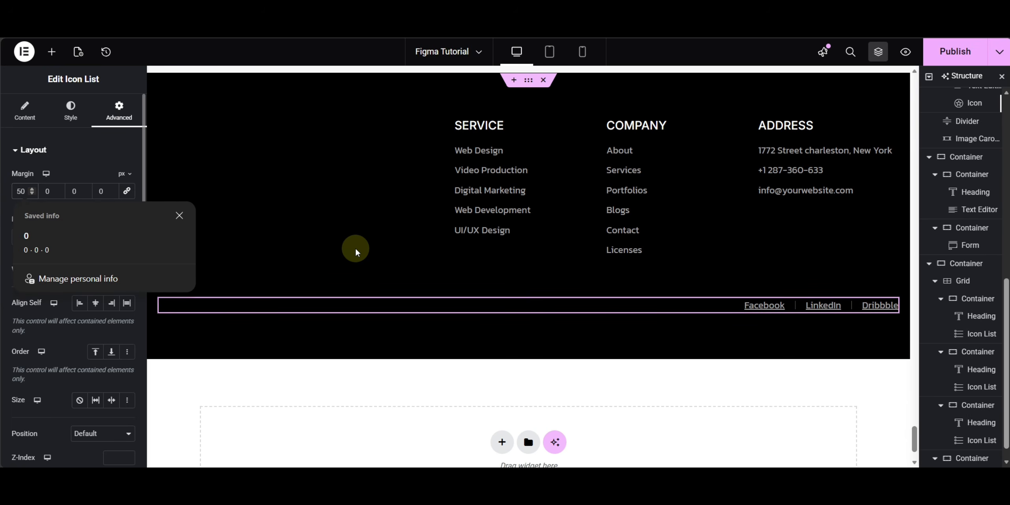
{"action": "left_click", "coordinate": [69, 346]}
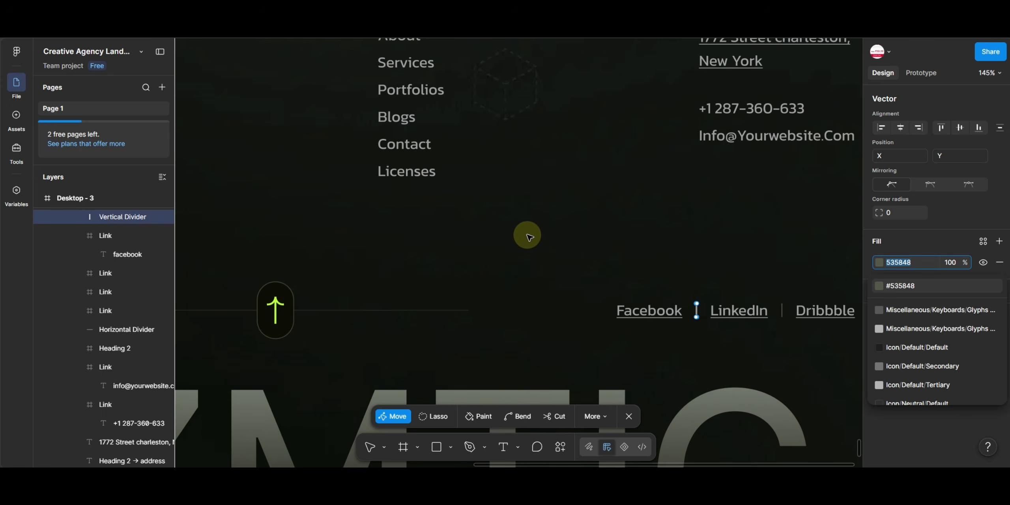
Step: In Figma, select the large PRIZMTIC text at the end of the footer and check its typography
{"action": "scroll", "coordinate": [527, 237], "scroll_direction": "down", "scroll_amount": 5}
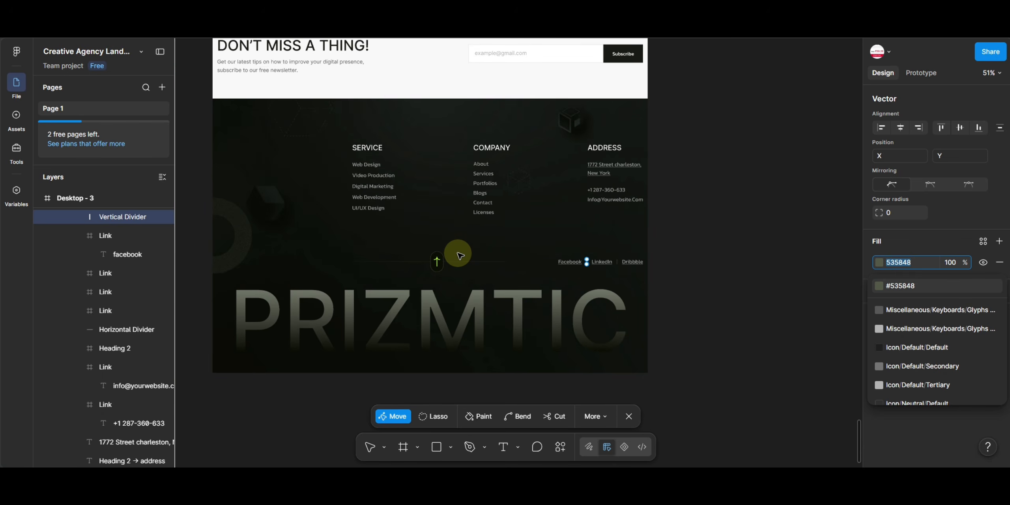
{"action": "scroll", "coordinate": [457, 255], "scroll_direction": "up", "scroll_amount": 3}
{"action": "left_click_drag", "start_coordinate": [434, 229], "coordinate": [508, 180]}
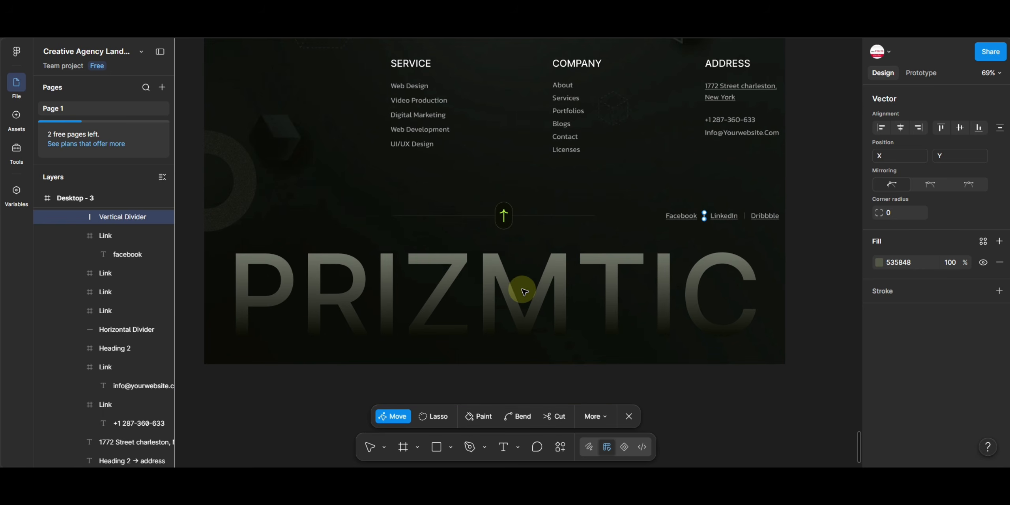
{"action": "left_click", "coordinate": [493, 272]}
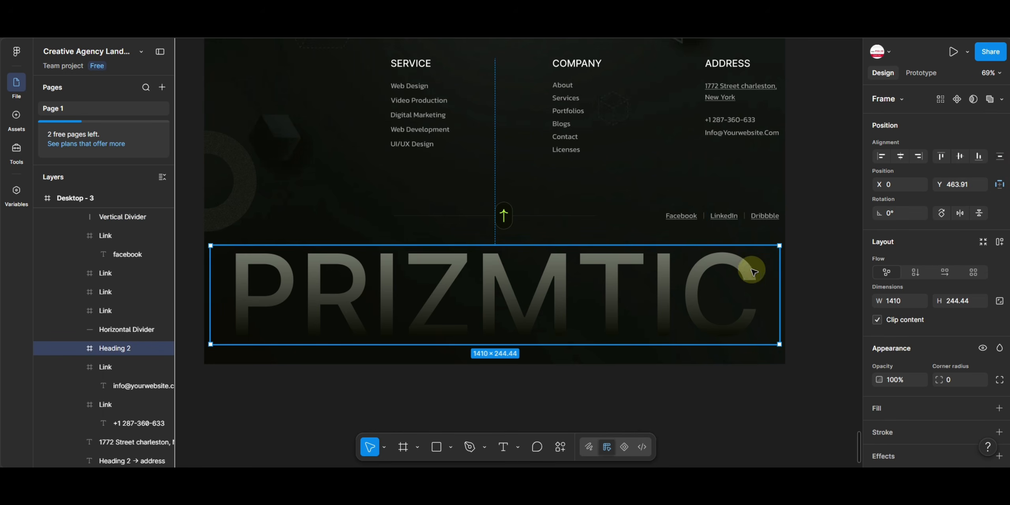
{"action": "double_click", "coordinate": [642, 264]}
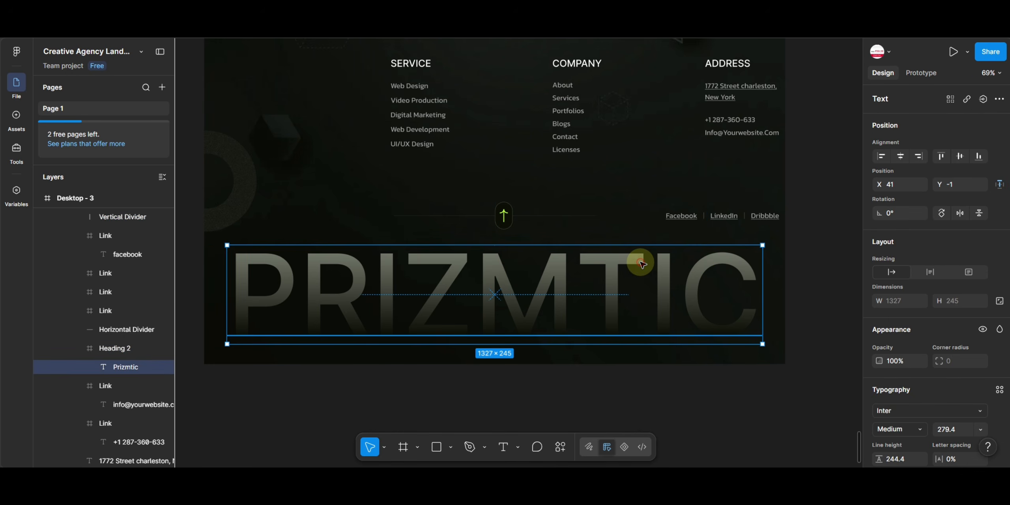
{"action": "double_click", "coordinate": [641, 263]}
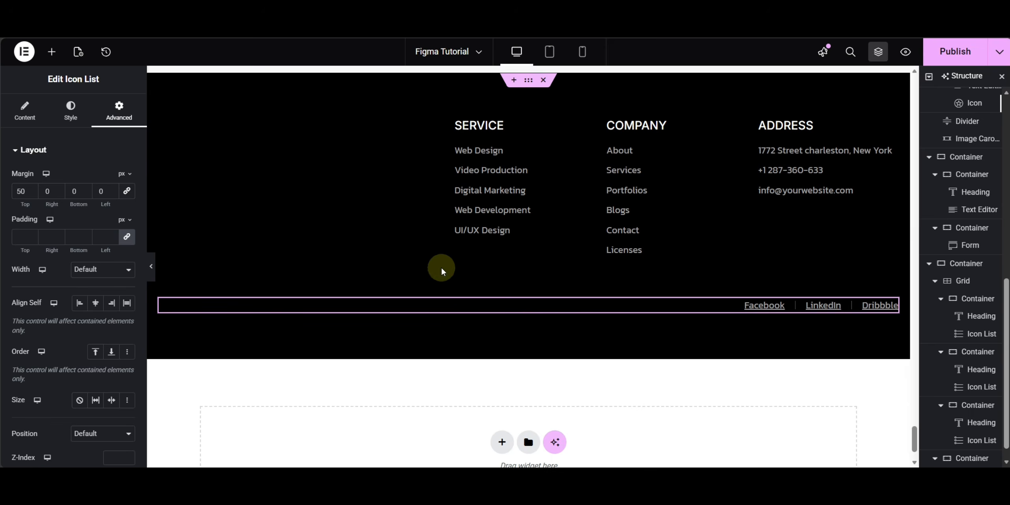
Step: In Elementor, add a Heading below the social links with the title Prizmtic and the HTML tag span
{"action": "scroll", "coordinate": [248, 241], "scroll_direction": "down", "scroll_amount": 2}
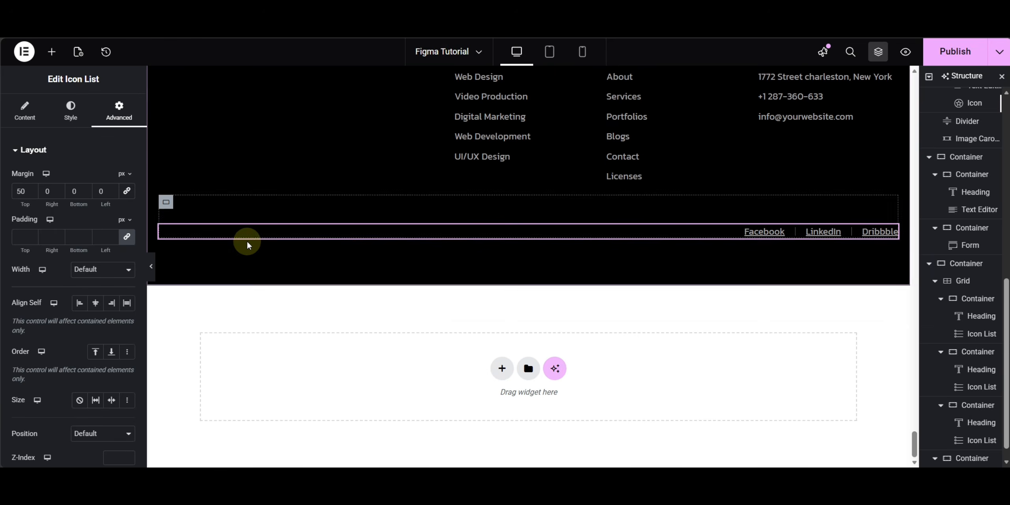
{"action": "left_click", "coordinate": [53, 52]}
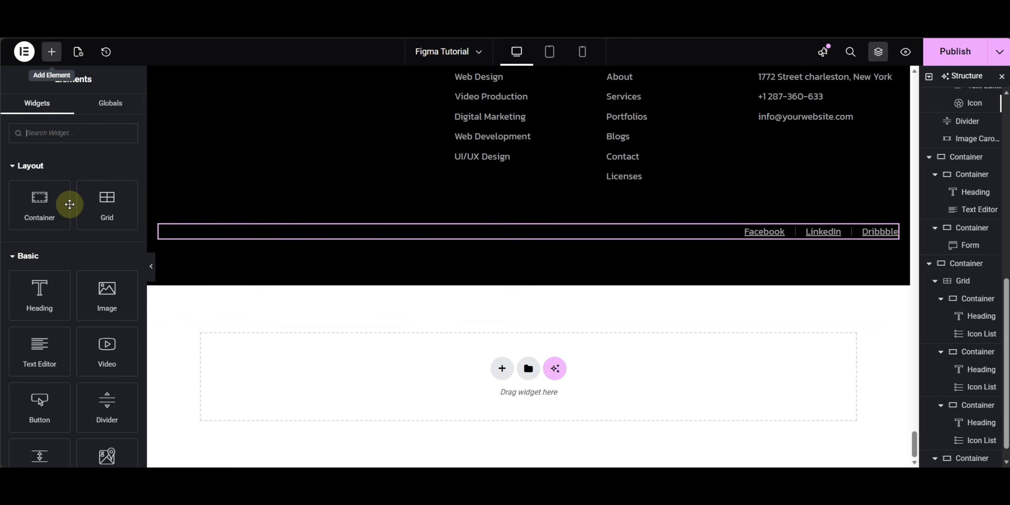
{"action": "left_click", "coordinate": [58, 139]}
{"action": "type", "text": "h"}
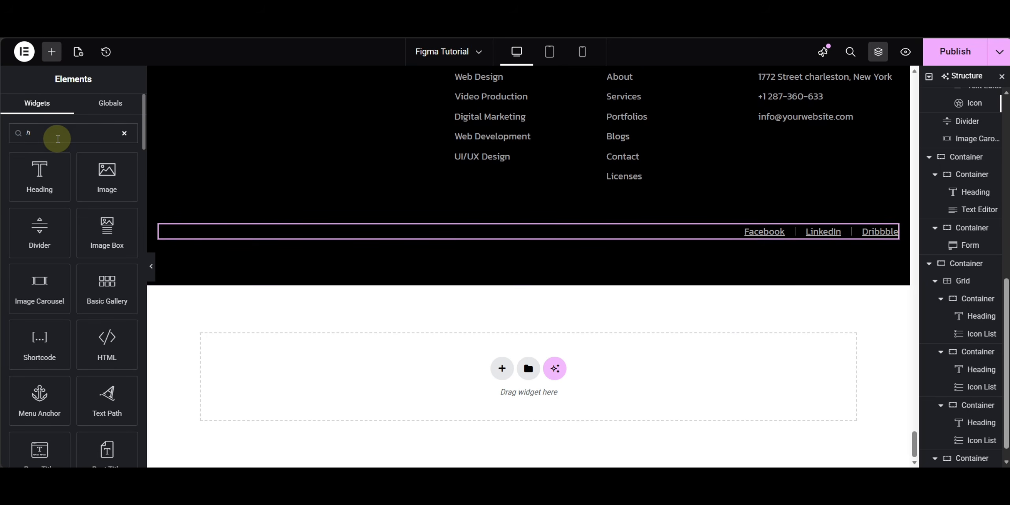
{"action": "left_click", "coordinate": [39, 182]}
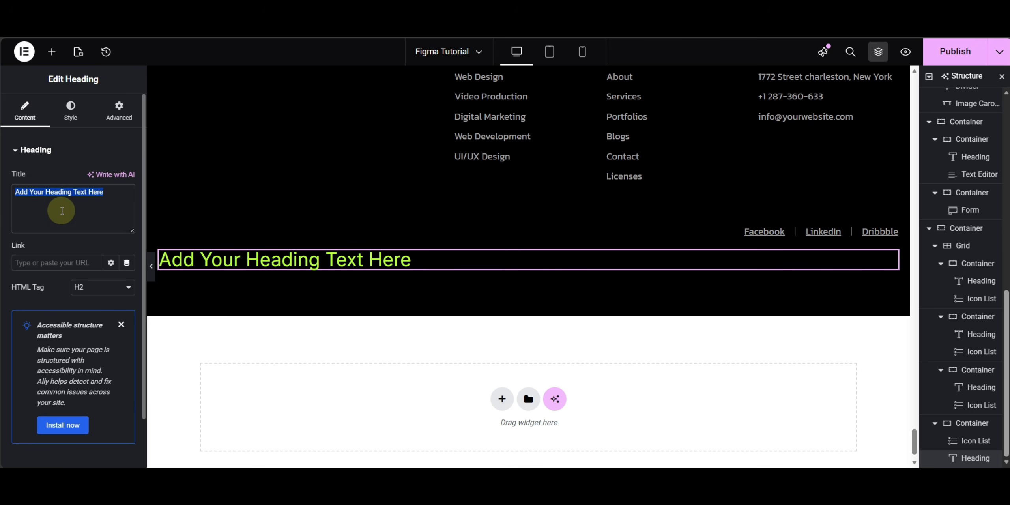
{"action": "type", "text": "Prizmtic"}
{"action": "left_click", "coordinate": [83, 288]}
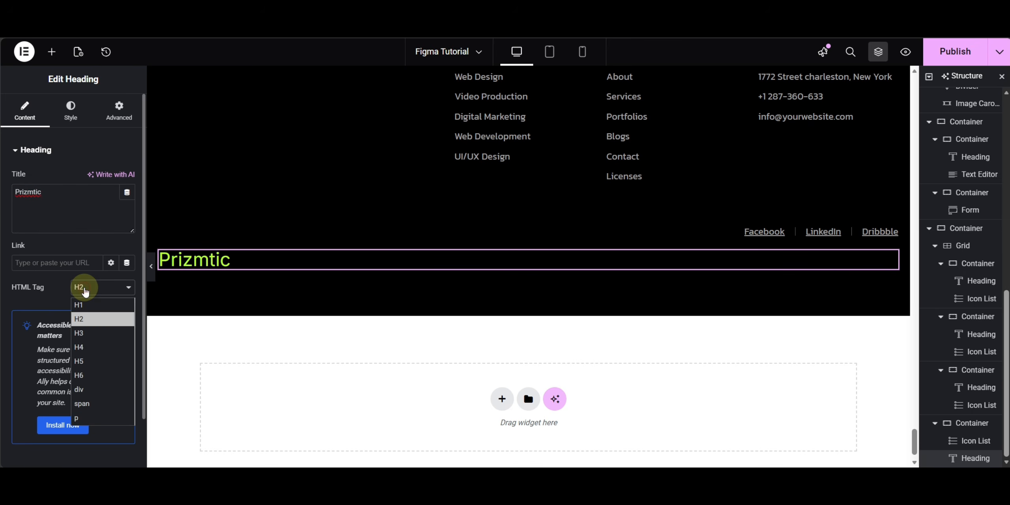
{"action": "left_click", "coordinate": [85, 407]}
Step: Style the Prizmtic heading in Inter at 250 px with weight 500 (Medium) and uppercase transform
{"action": "left_click", "coordinate": [77, 114]}
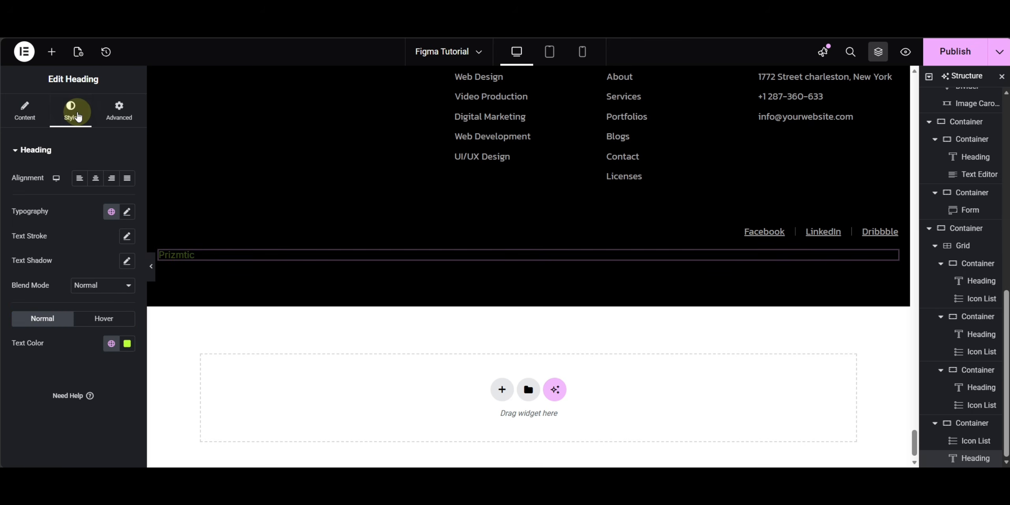
{"action": "left_click", "coordinate": [112, 345]}
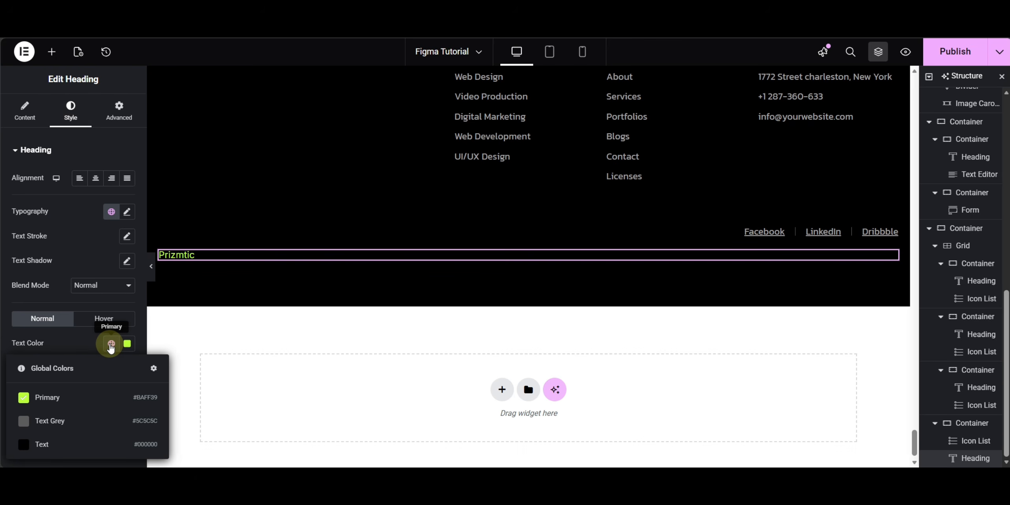
{"action": "left_click", "coordinate": [110, 344]}
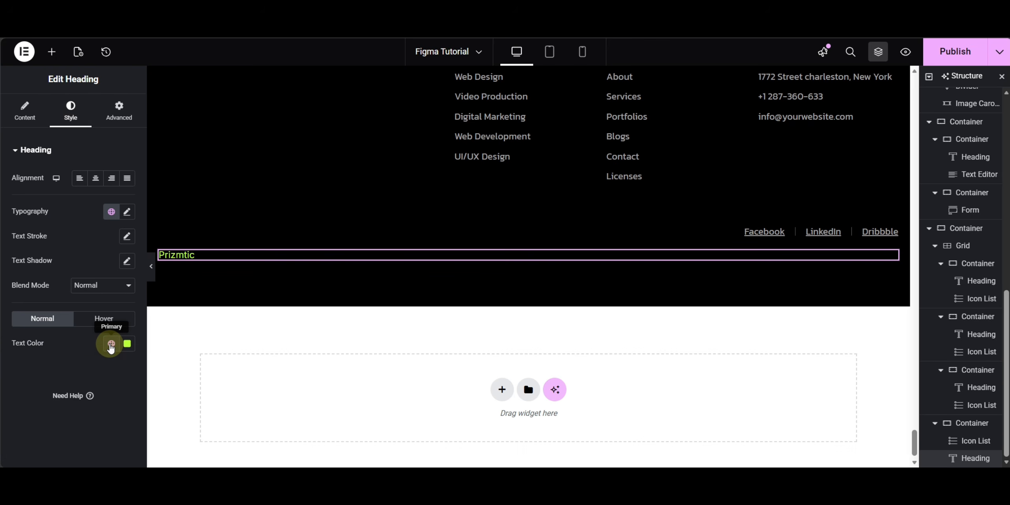
{"action": "left_click", "coordinate": [111, 212]}
{"action": "left_click", "coordinate": [61, 261]}
{"action": "left_click", "coordinate": [126, 214]}
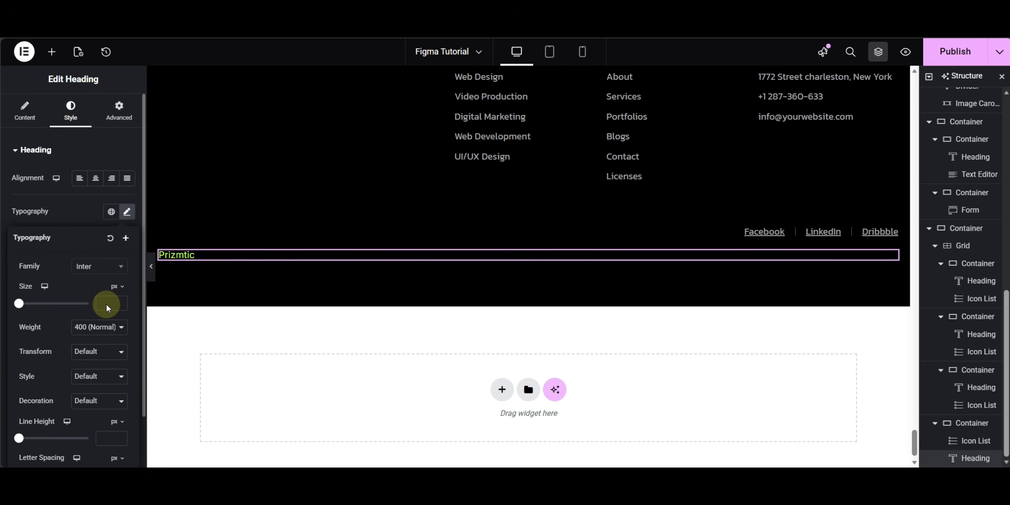
{"action": "type", "text": "250"}
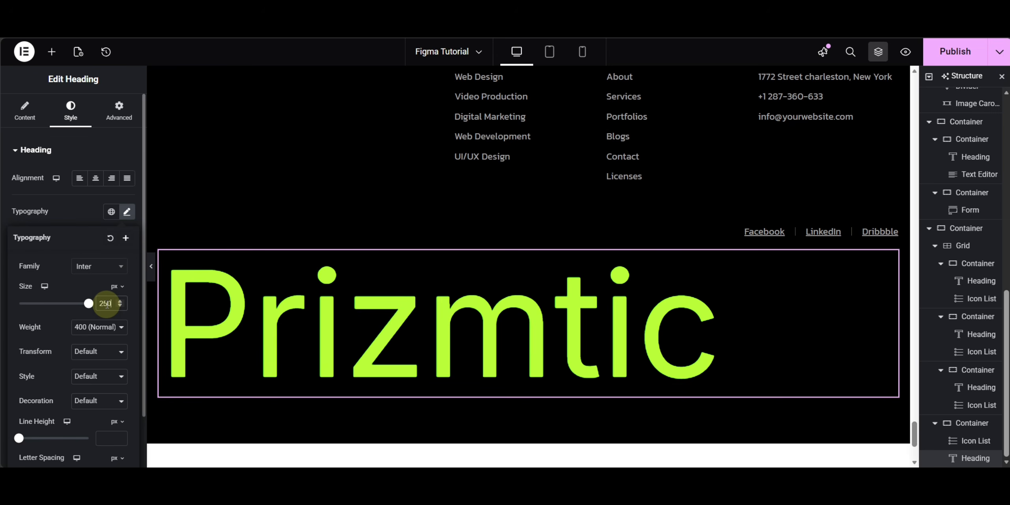
{"action": "left_click", "coordinate": [99, 327]}
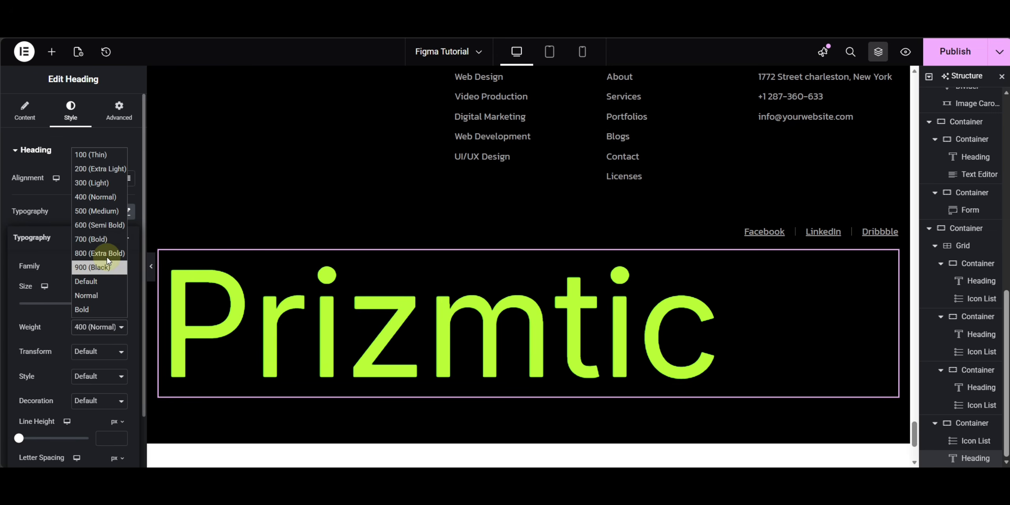
{"action": "left_click", "coordinate": [107, 211]}
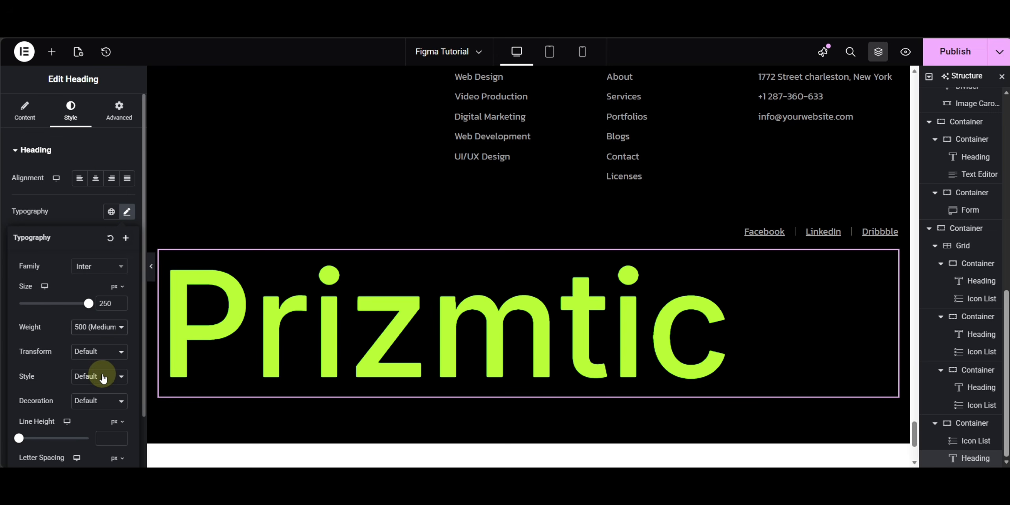
{"action": "left_click", "coordinate": [98, 352]}
{"action": "left_click", "coordinate": [93, 385]}
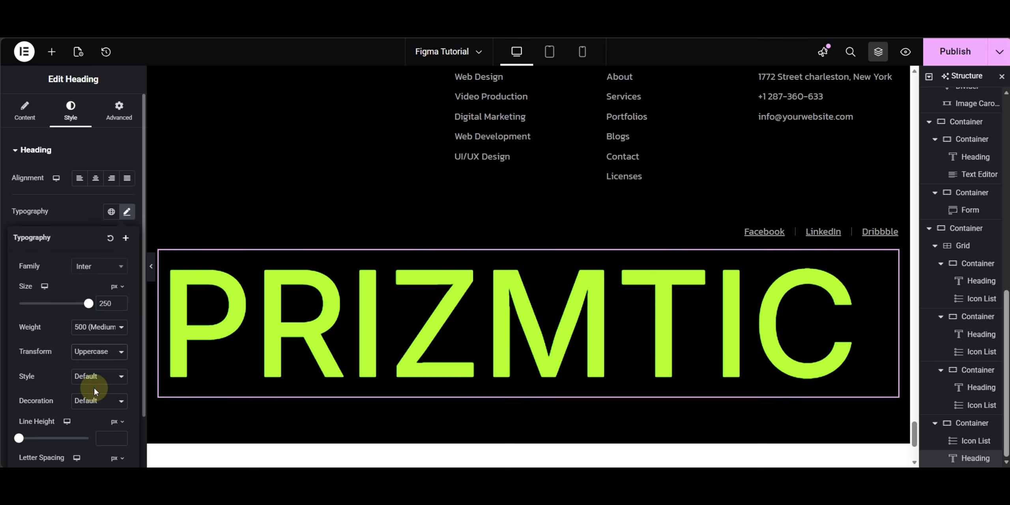
Step: Center the PRIZMTIC heading and compare it with the Figma design
{"action": "left_click", "coordinate": [67, 217]}
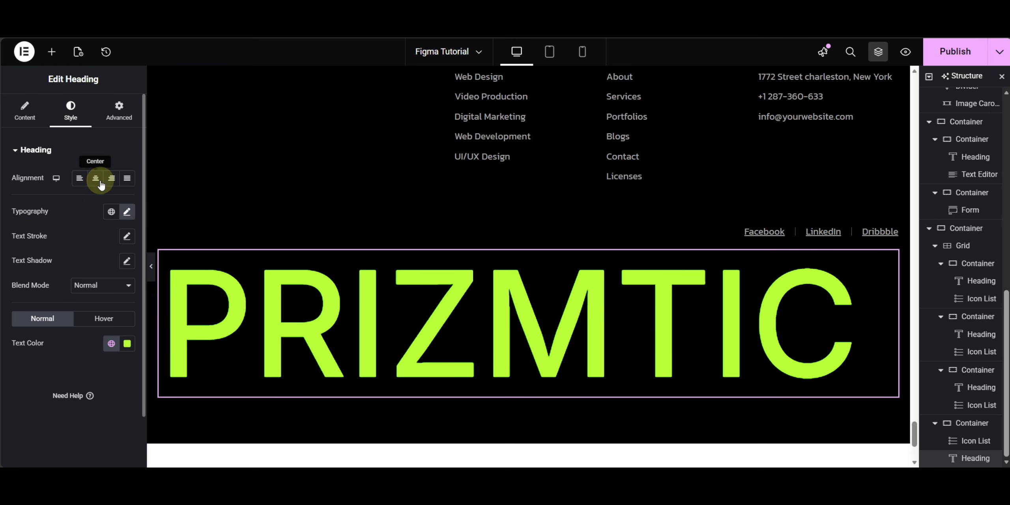
{"action": "left_click", "coordinate": [95, 178]}
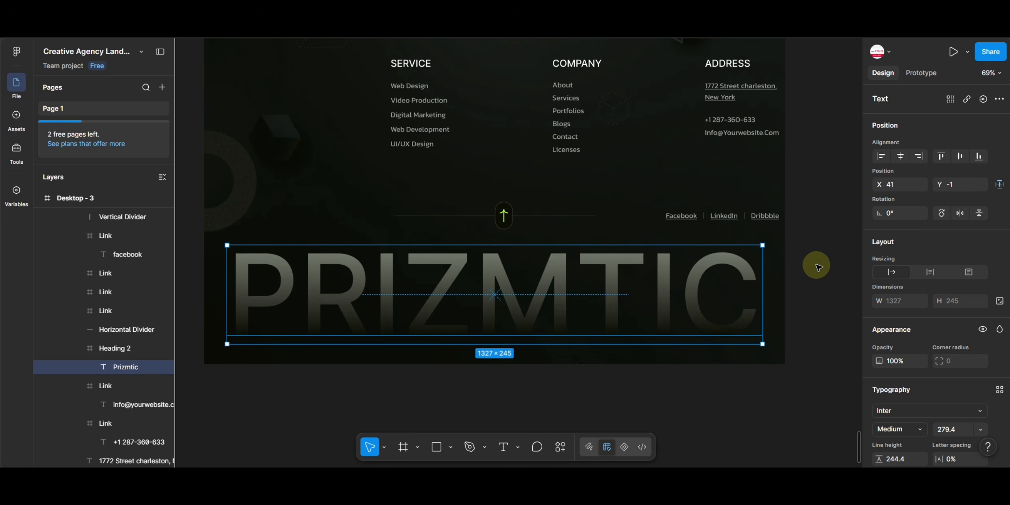
{"action": "left_click", "coordinate": [818, 266]}
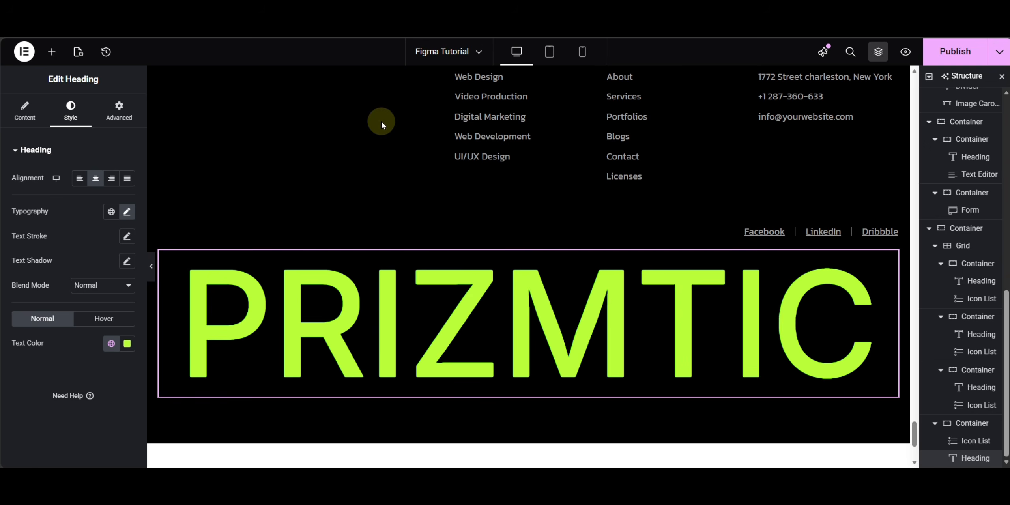
Step: Set the black footer container's bottom padding to 0 px
{"action": "scroll", "coordinate": [524, 309], "scroll_direction": "up", "scroll_amount": 5}
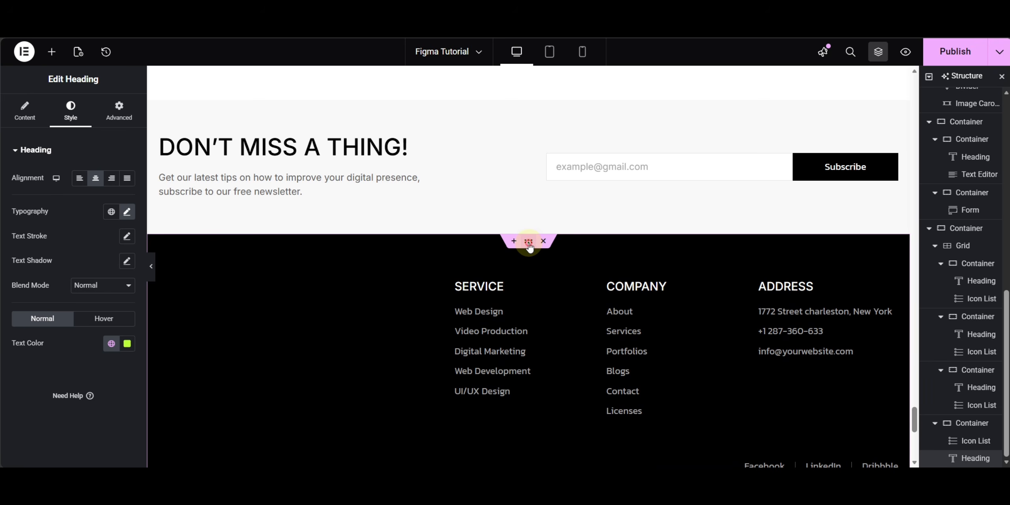
{"action": "left_click", "coordinate": [291, 279]}
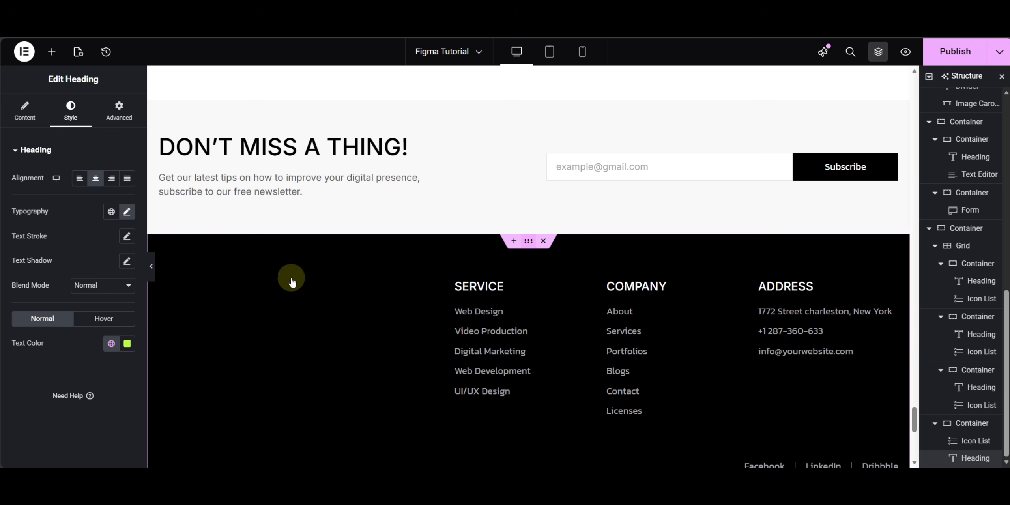
{"action": "left_click", "coordinate": [116, 123]}
{"action": "double_click", "coordinate": [79, 237]}
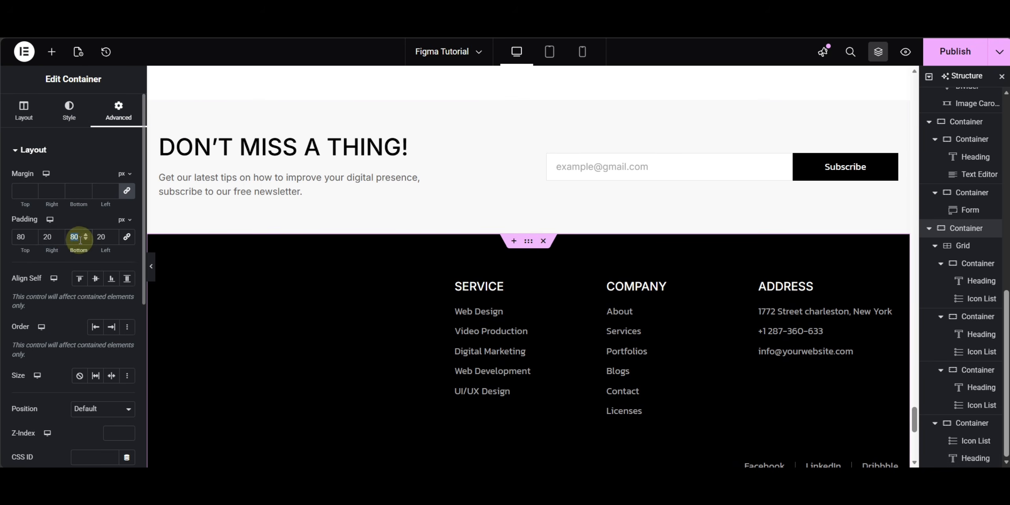
{"action": "scroll", "coordinate": [609, 287], "scroll_direction": "down", "scroll_amount": 7}
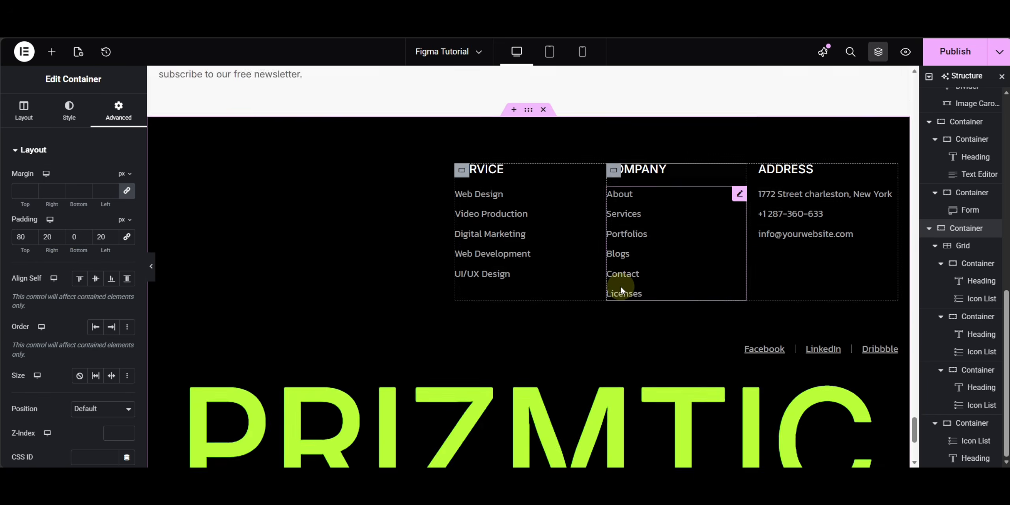
Step: Switch to Online Notepad and copy the full gradient text CSS snippet from the untitled note
{"action": "scroll", "coordinate": [475, 257], "scroll_direction": "up", "scroll_amount": 3}
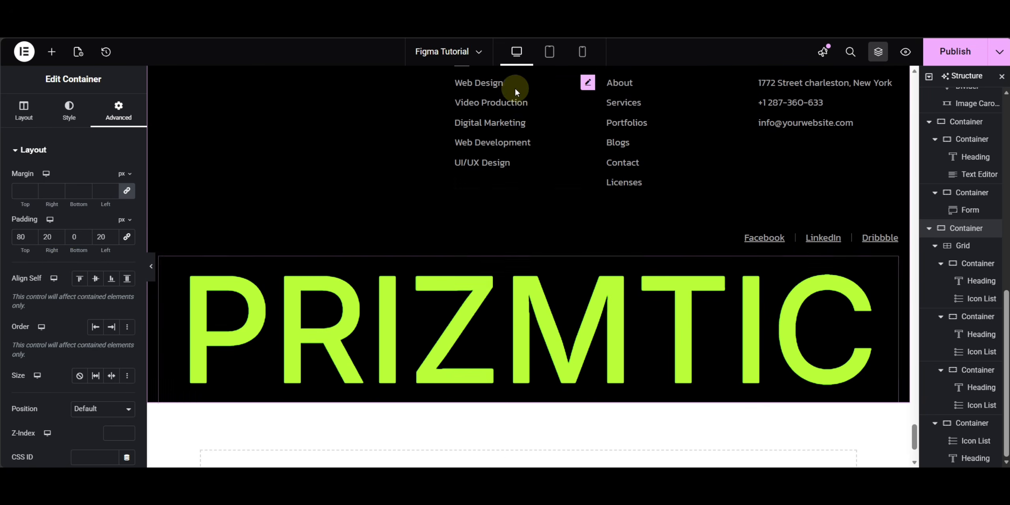
{"action": "left_click", "coordinate": [523, 27]}
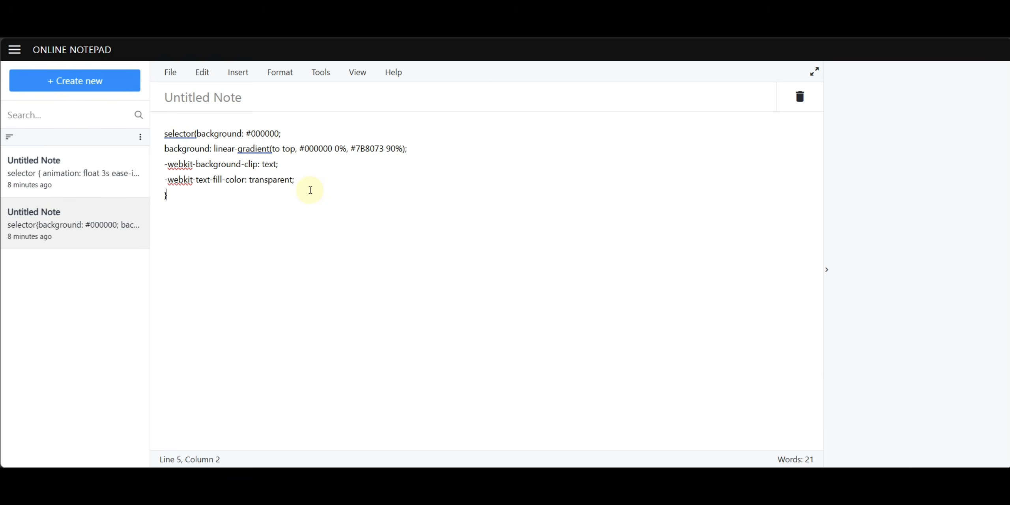
{"action": "key", "text": "ctrl+a"}
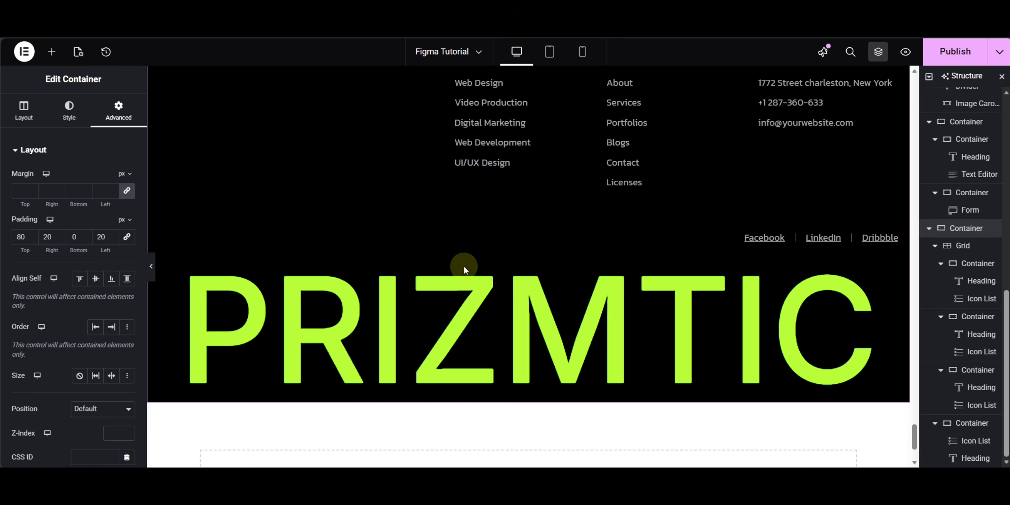
Step: In Elementor, paste the copied linear-gradient snippet (to top, #000000 0%, #7B8073 90%) as custom CSS for the PRIZMTIC heading
{"action": "left_click", "coordinate": [448, 311]}
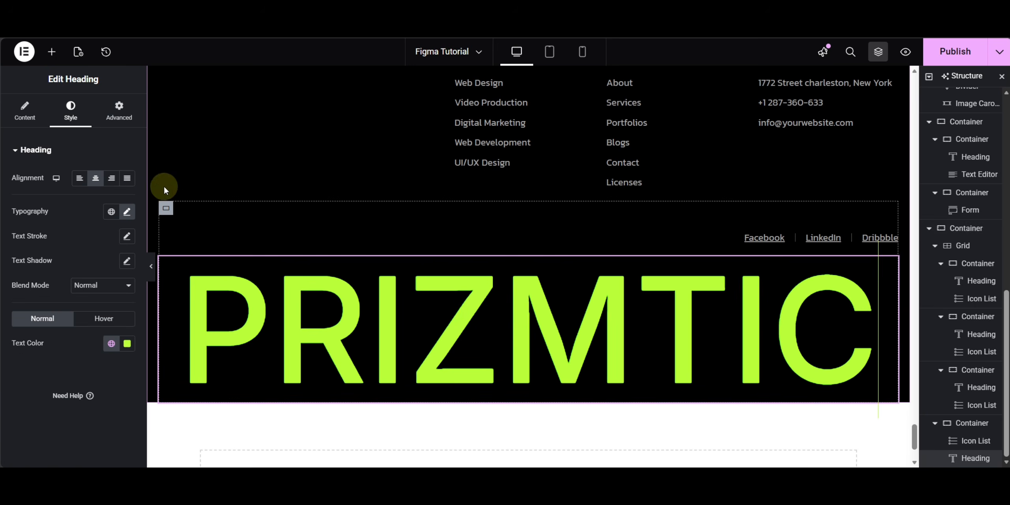
{"action": "left_click", "coordinate": [101, 110]}
{"action": "scroll", "coordinate": [81, 312], "scroll_direction": "down", "scroll_amount": 15}
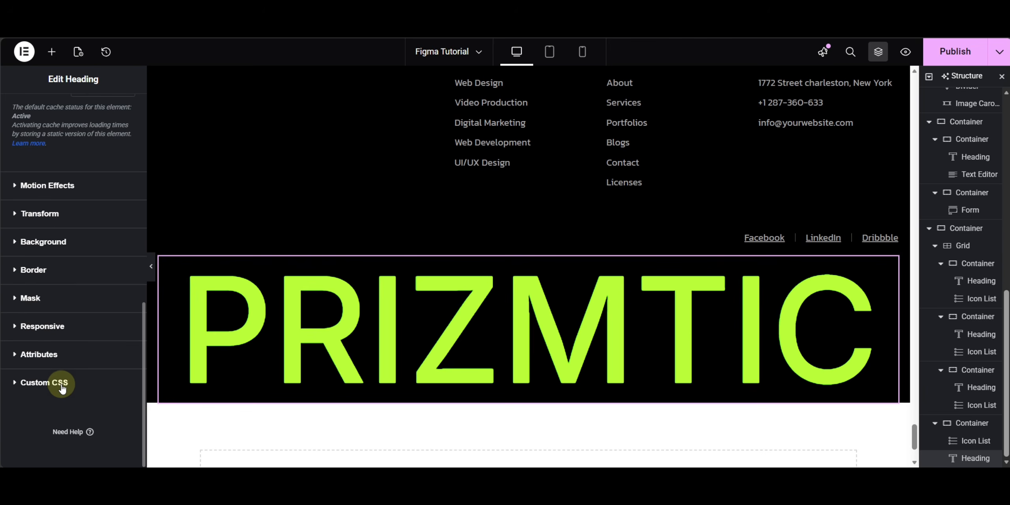
{"action": "left_click", "coordinate": [60, 384]}
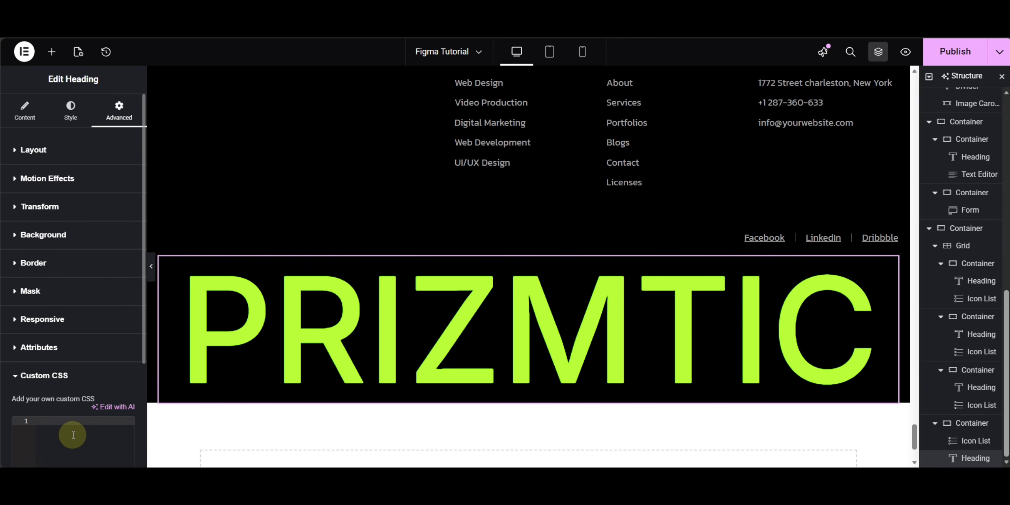
{"action": "key", "text": "ctrl+v"}
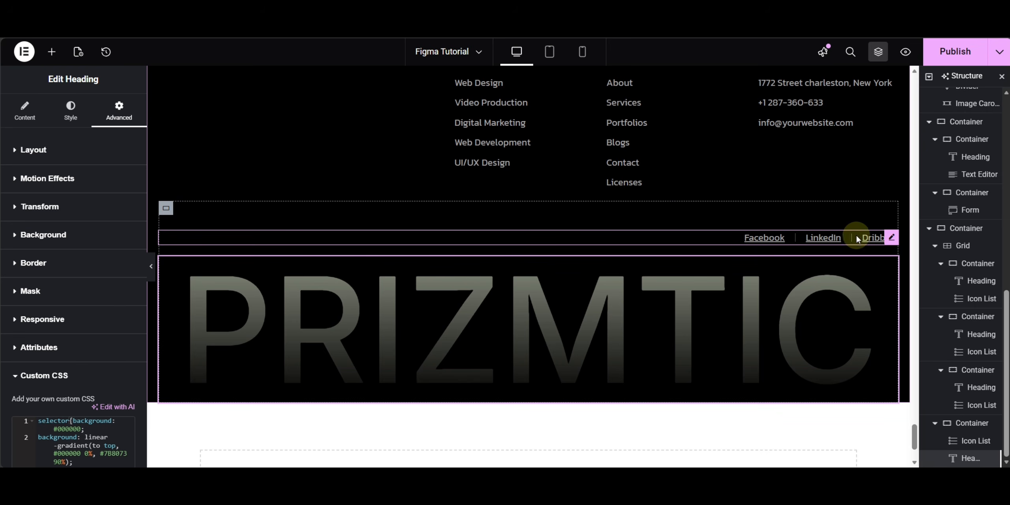
Step: Move the PRIZMTIC heading out of the social links container to the end of the outer footer container
{"action": "left_click", "coordinate": [166, 211]}
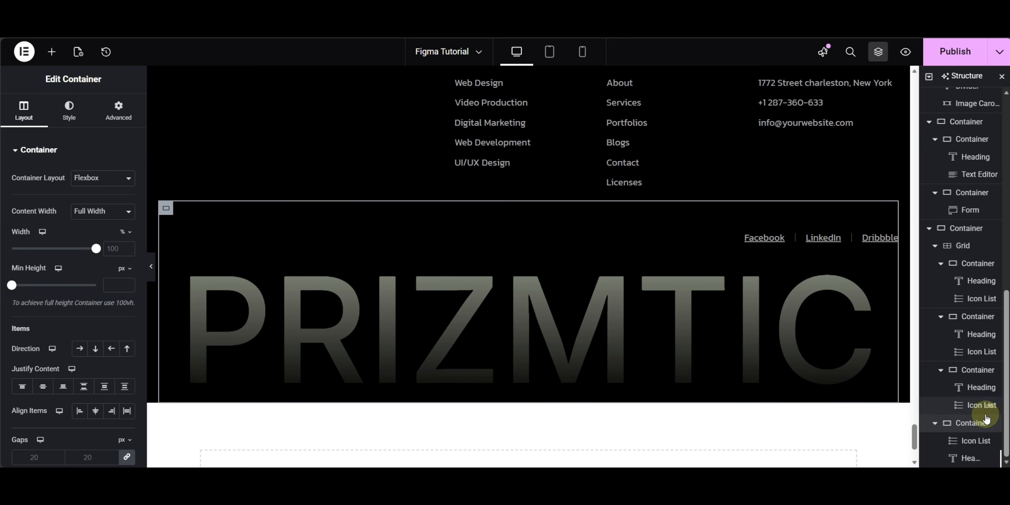
{"action": "left_click", "coordinate": [965, 458]}
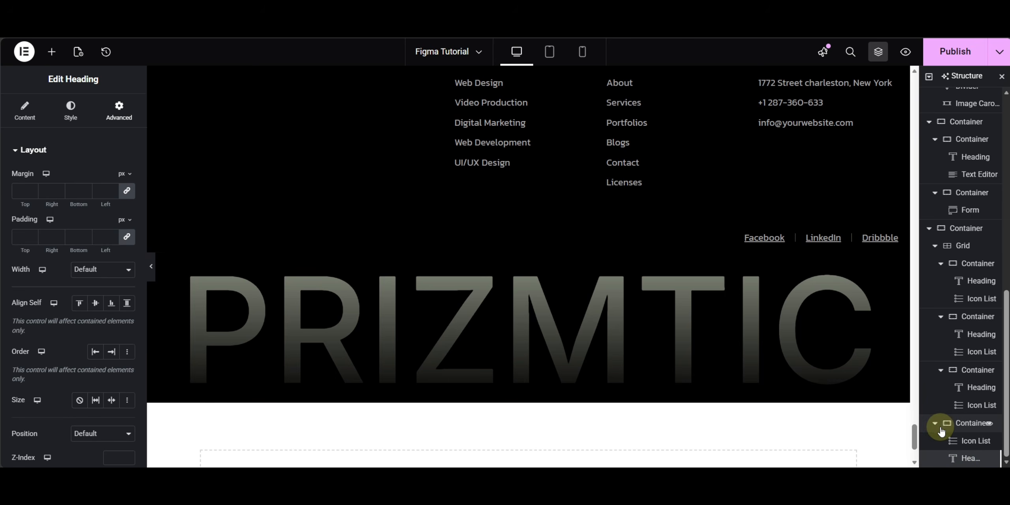
{"action": "left_click", "coordinate": [935, 247]}
{"action": "left_click_drag", "start_coordinate": [967, 460], "coordinate": [966, 406]}
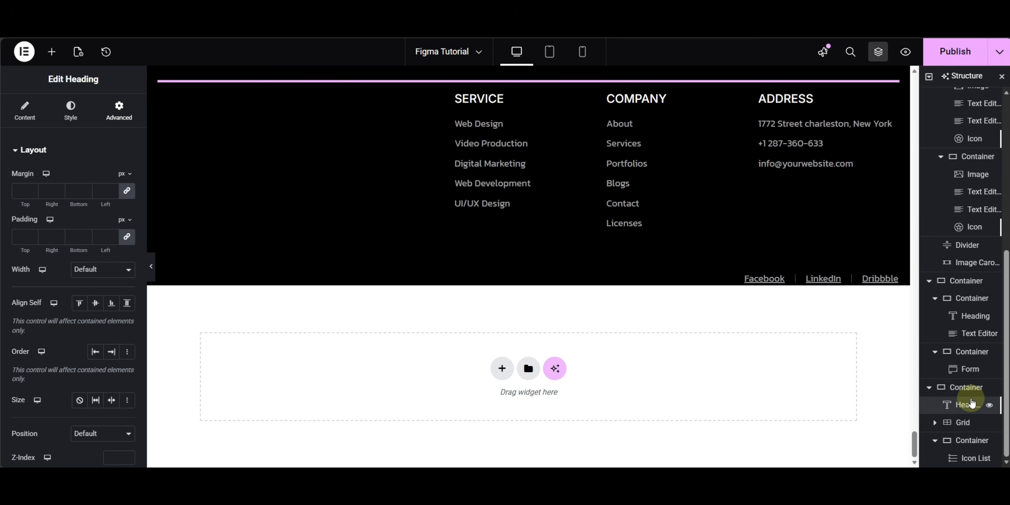
{"action": "left_click", "coordinate": [936, 441]}
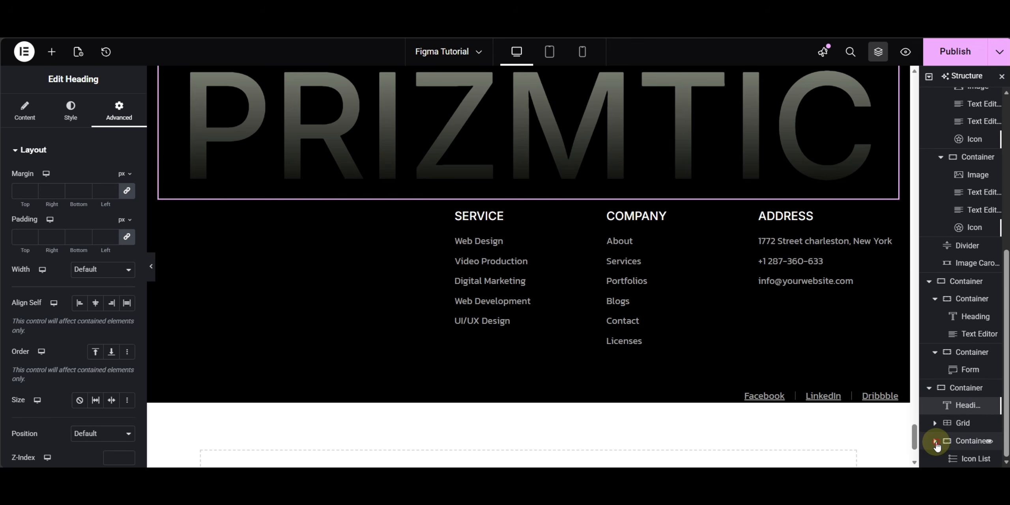
{"action": "left_click_drag", "start_coordinate": [968, 425], "coordinate": [966, 461]}
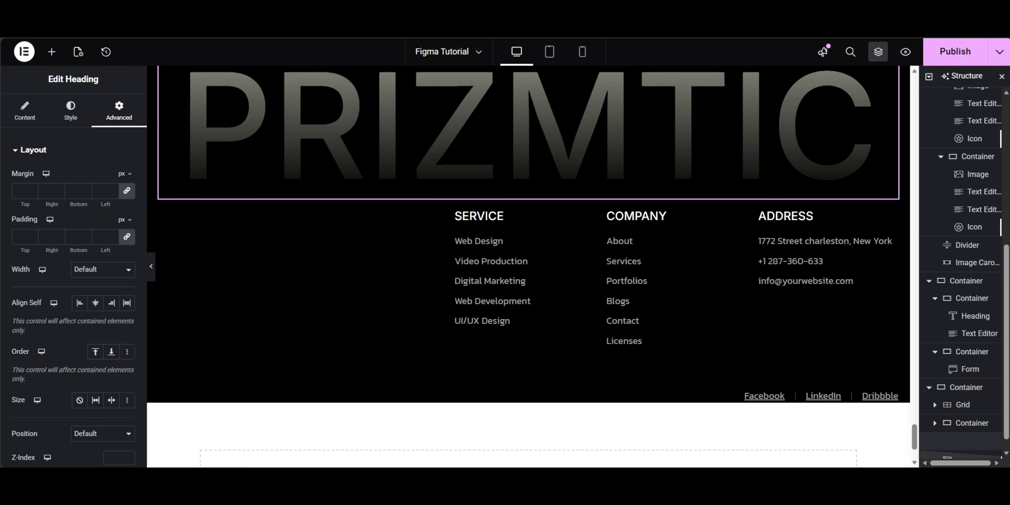
{"action": "left_click_drag", "start_coordinate": [918, 417], "coordinate": [805, 372]}
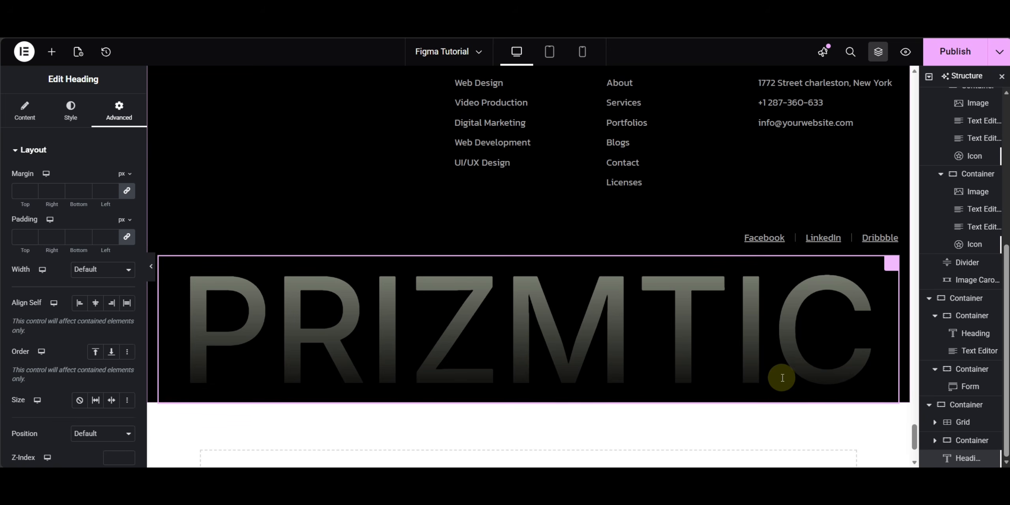
Step: Compare the footer with the Figma design, then clear all margins of the social links icon list in Elementor
{"action": "left_click", "coordinate": [205, 35]}
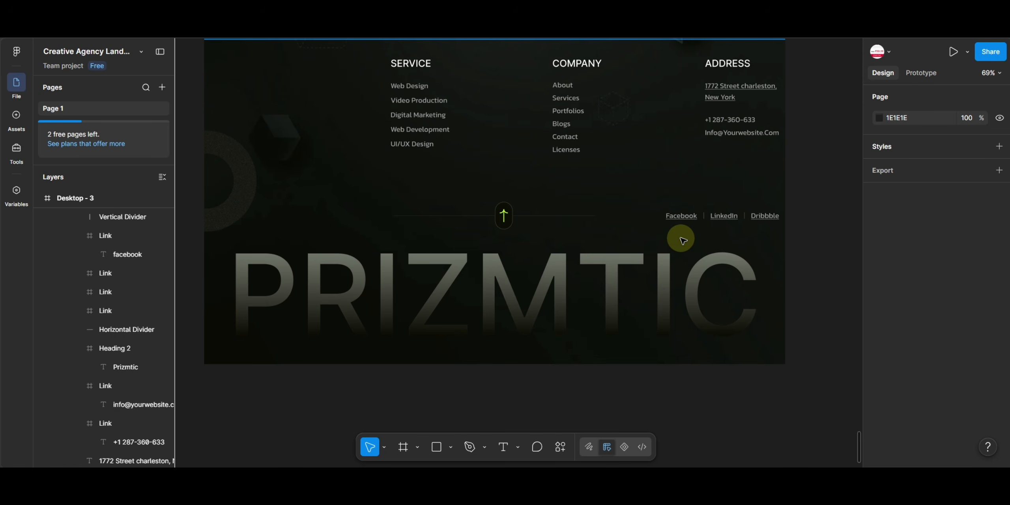
{"action": "left_click", "coordinate": [423, 33]}
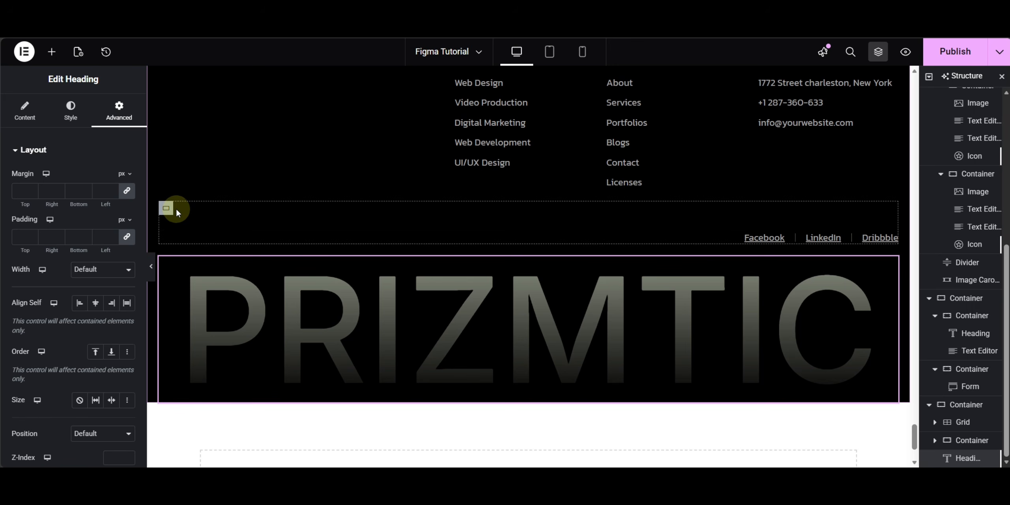
{"action": "left_click", "coordinate": [167, 210]}
{"action": "left_click", "coordinate": [119, 107]}
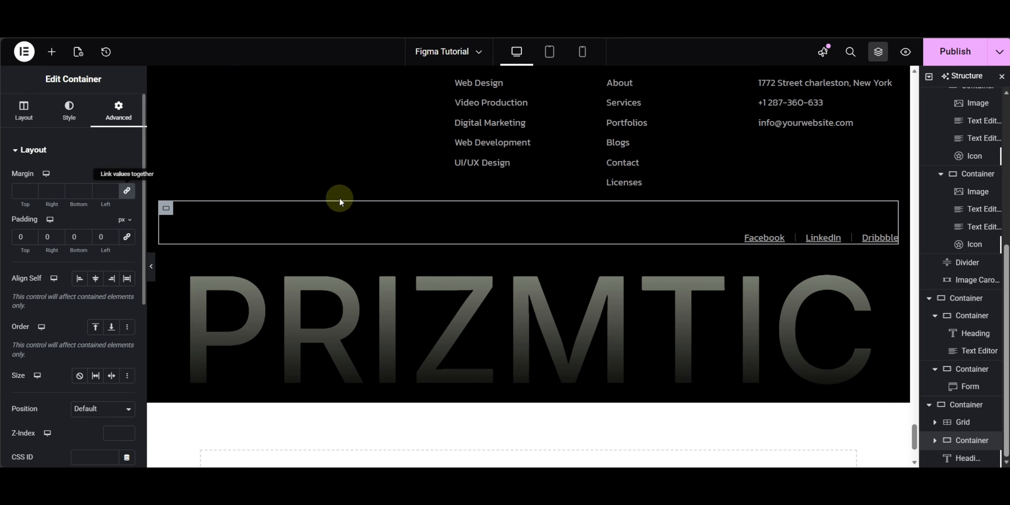
{"action": "left_click", "coordinate": [892, 237]}
{"action": "left_click", "coordinate": [21, 191]}
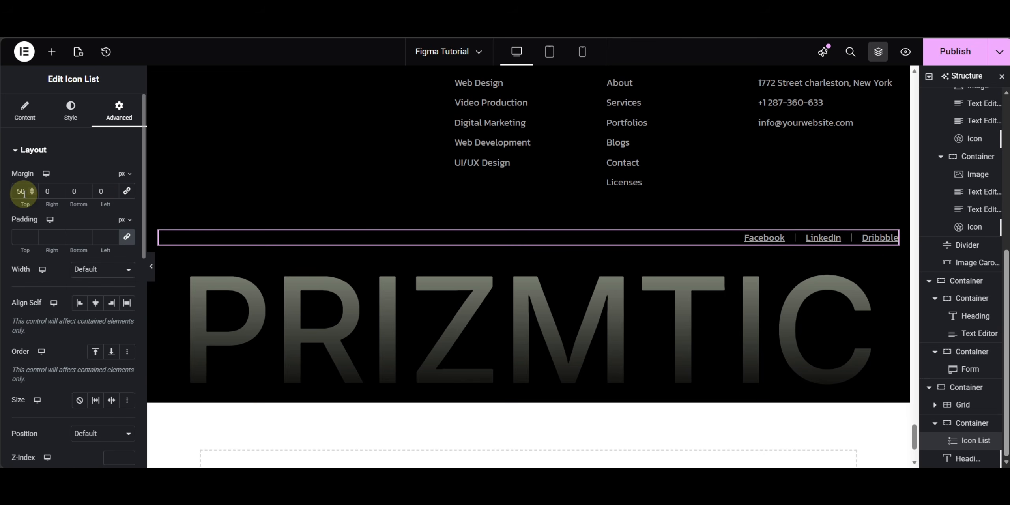
{"action": "left_click", "coordinate": [126, 191]}
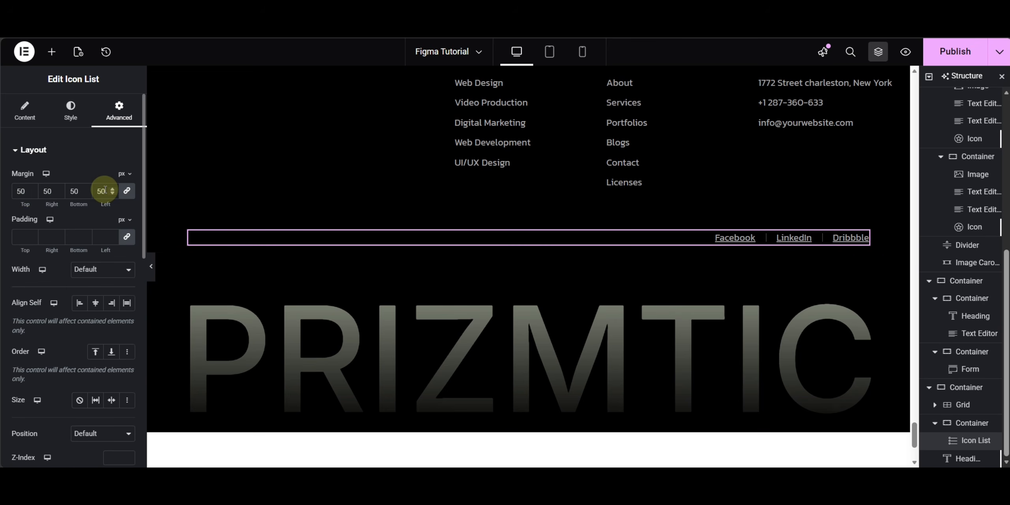
{"action": "key", "text": "BackSpace"}
{"action": "key", "text": "BackSpace"}
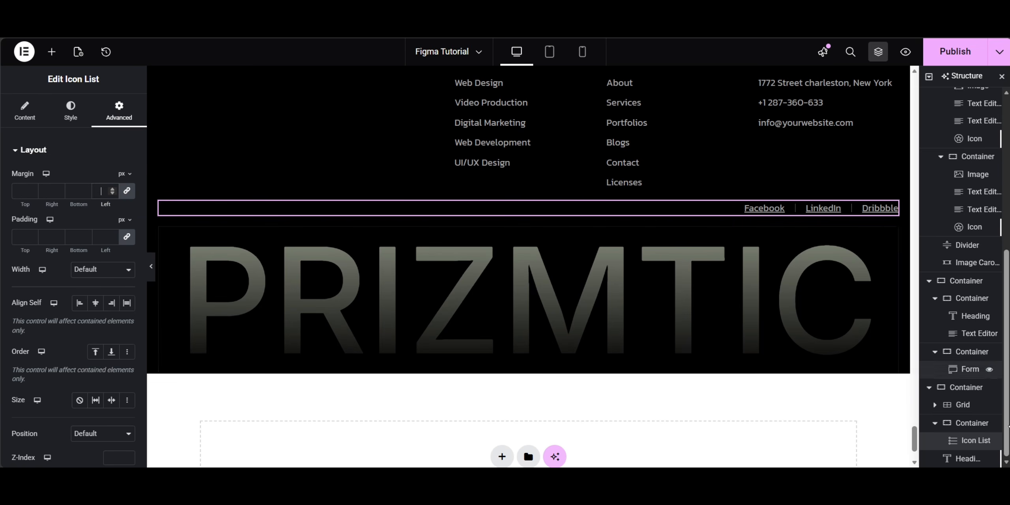
Step: Set the social links container's margins to 50 px top and 40 px bottom, with 0 px on both sides
{"action": "left_click", "coordinate": [967, 425]}
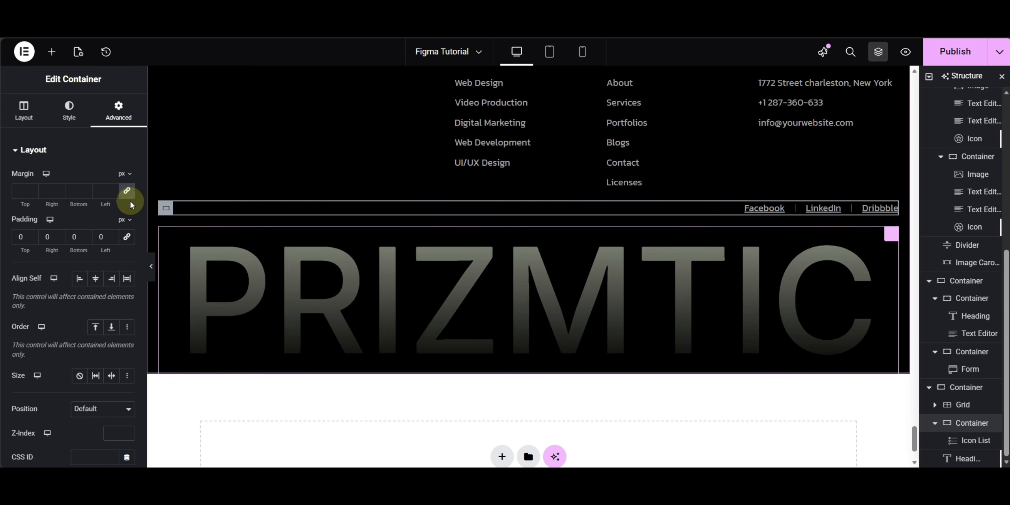
{"action": "left_click", "coordinate": [19, 191]}
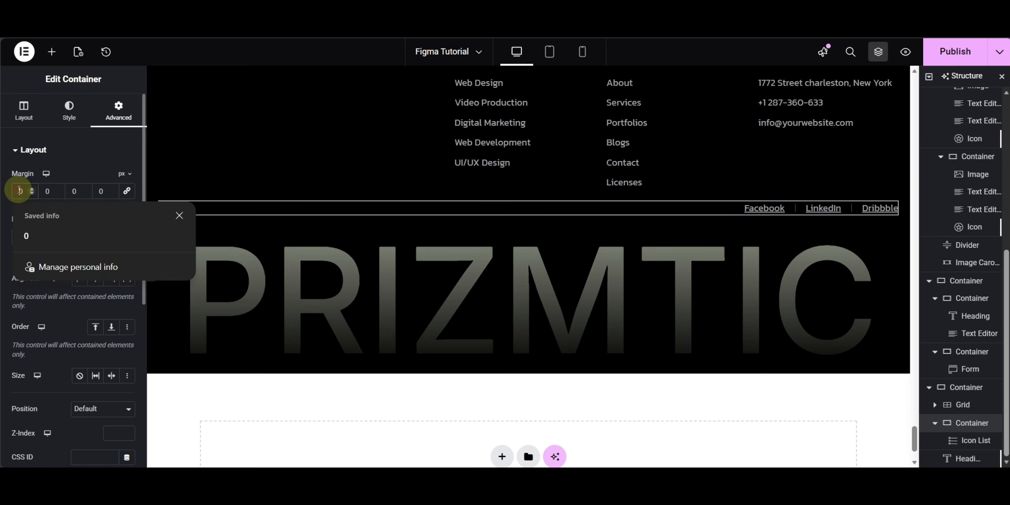
{"action": "type", "text": "50"}
{"action": "left_click", "coordinate": [70, 190]}
{"action": "type", "text": "50"}
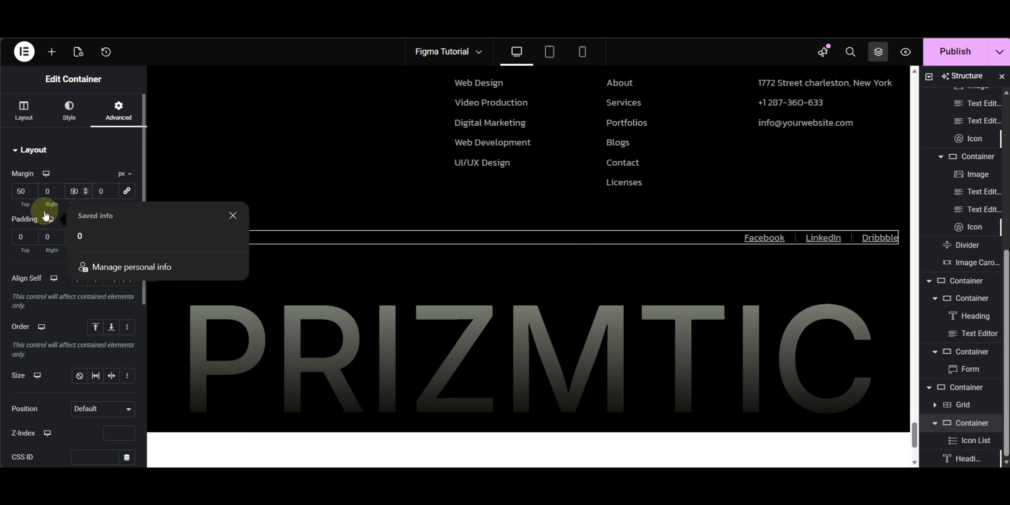
{"action": "key", "text": "BackSpace"}
{"action": "type", "text": "4"}
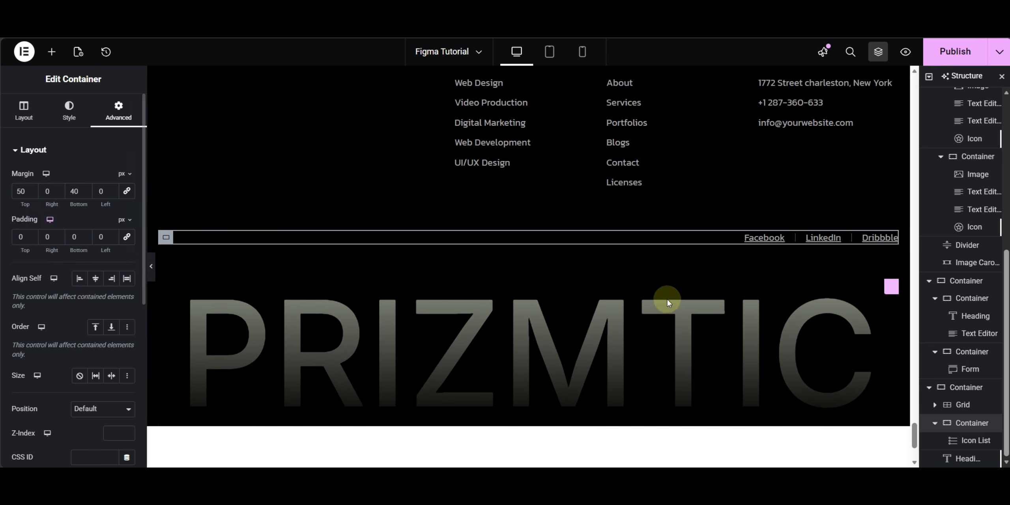
{"action": "scroll", "coordinate": [701, 382], "scroll_direction": "up", "scroll_amount": 5}
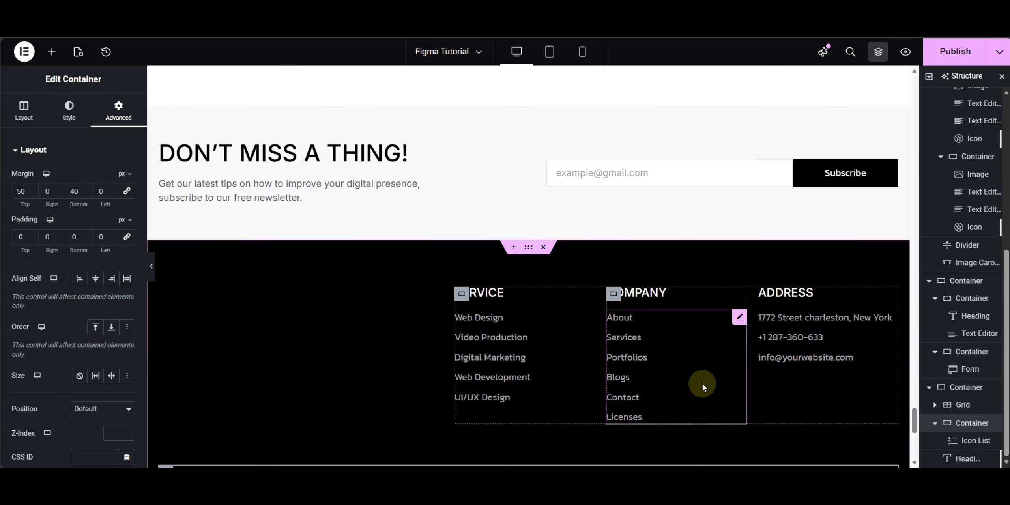
{"action": "scroll", "coordinate": [443, 286], "scroll_direction": "down", "scroll_amount": 8}
{"action": "scroll", "coordinate": [408, 238], "scroll_direction": "up", "scroll_amount": 5}
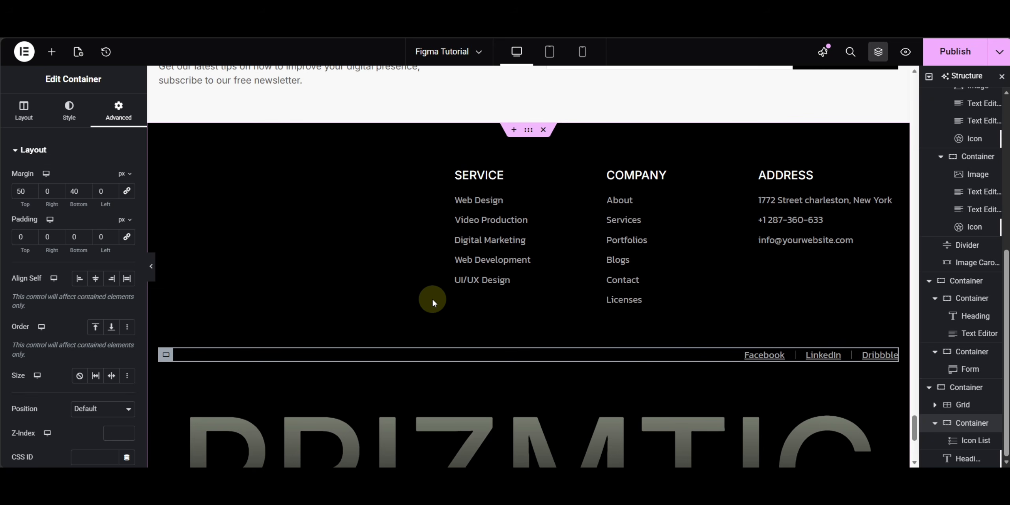
{"action": "scroll", "coordinate": [512, 226], "scroll_direction": "up", "scroll_amount": 1}
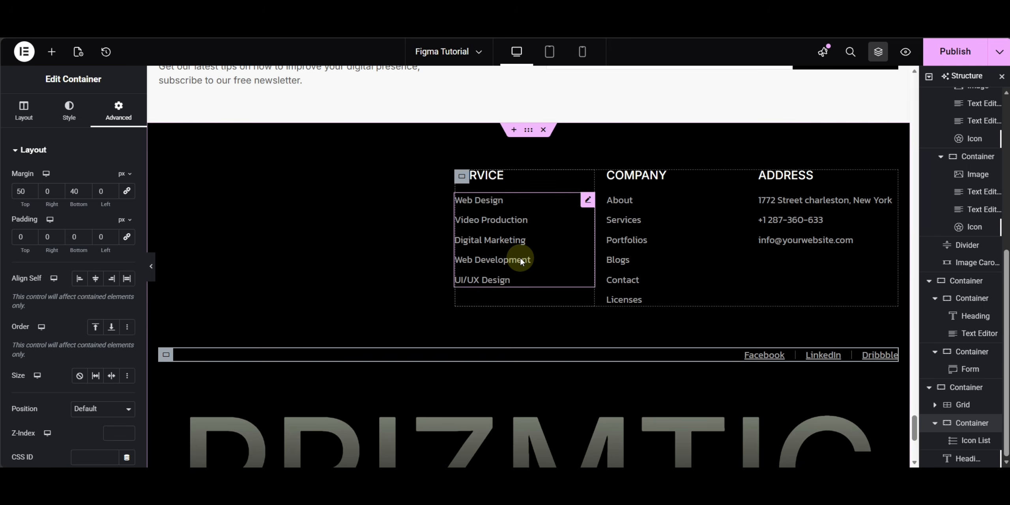
{"action": "scroll", "coordinate": [513, 257], "scroll_direction": "down", "scroll_amount": 3}
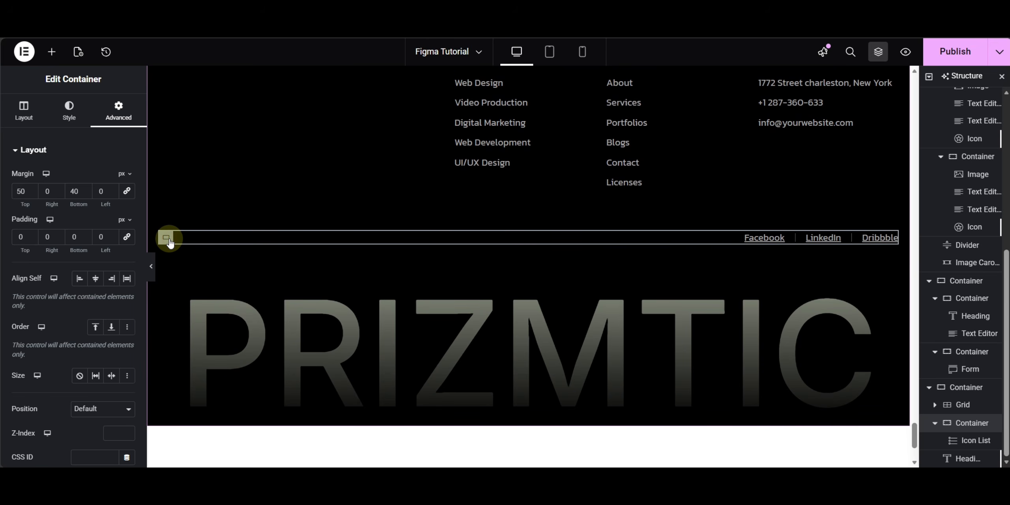
Step: Add an Icon widget to the social links container and use the green up arrow asset32 as its SVG
{"action": "left_click", "coordinate": [52, 52]}
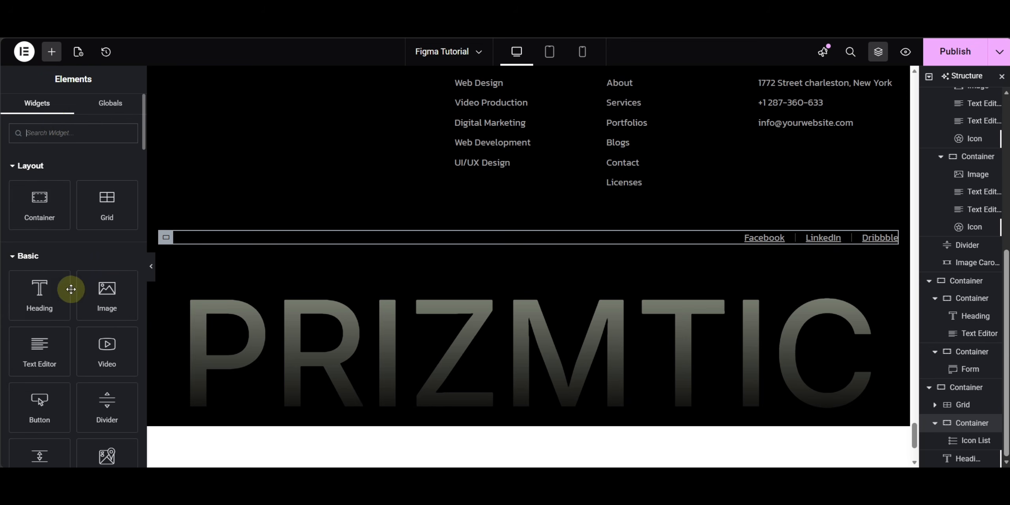
{"action": "type", "text": "icon"}
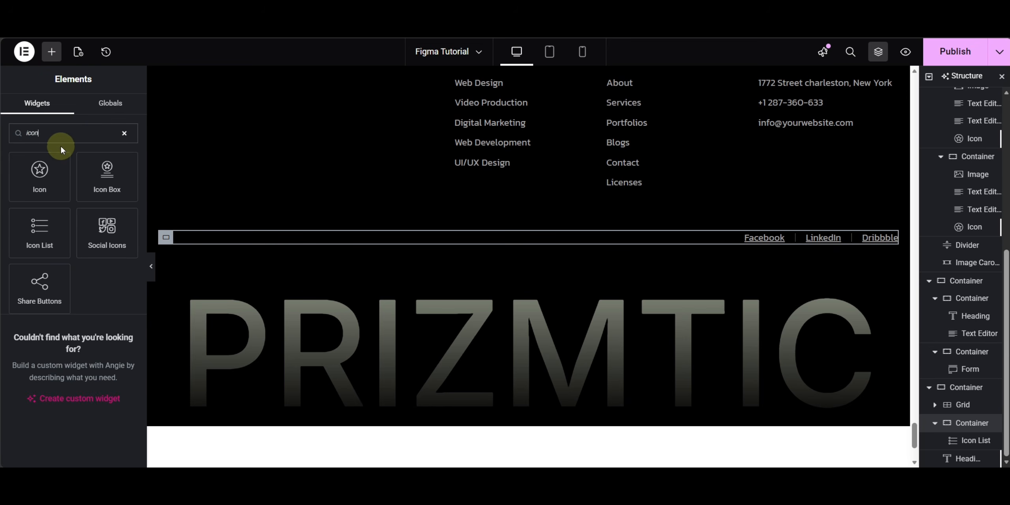
{"action": "left_click", "coordinate": [38, 185]}
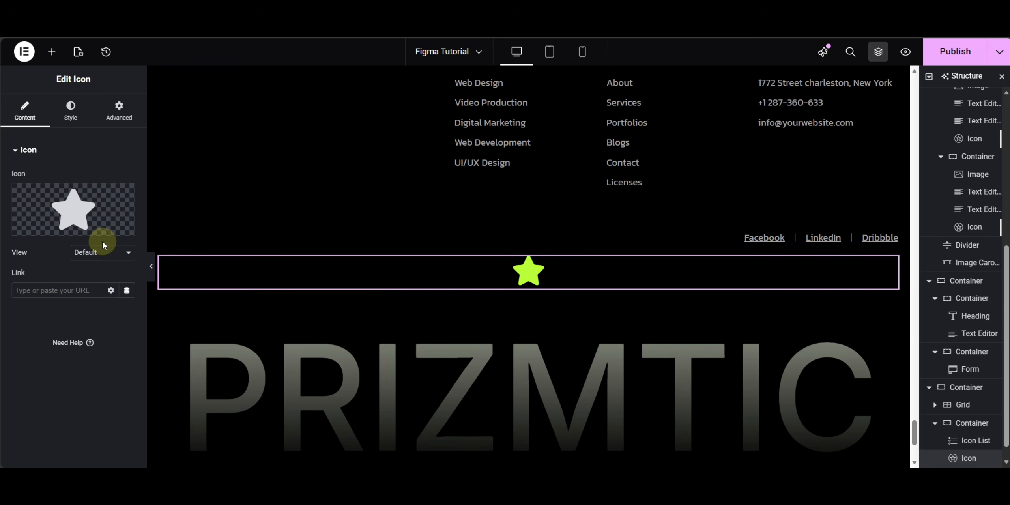
{"action": "left_click", "coordinate": [97, 227]}
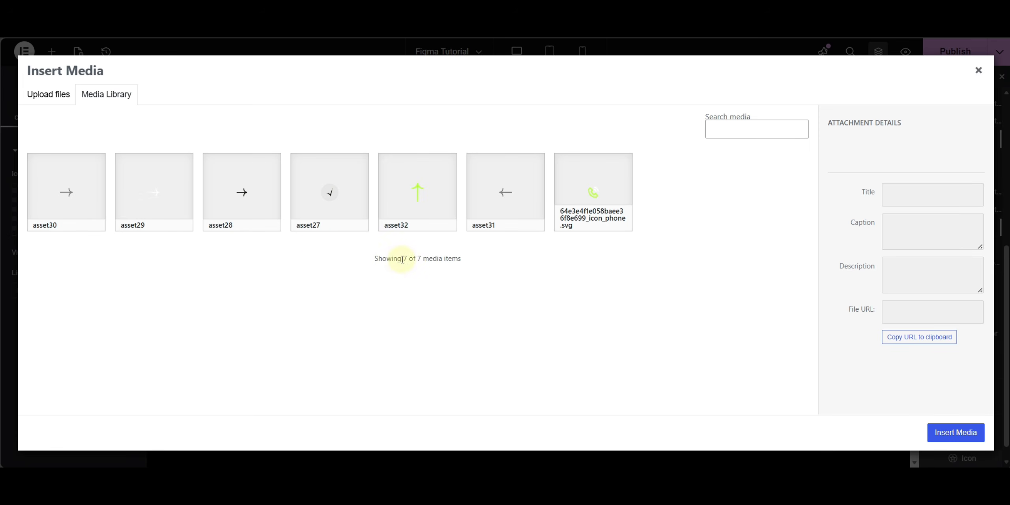
{"action": "left_click", "coordinate": [415, 191]}
{"action": "left_click", "coordinate": [955, 432]}
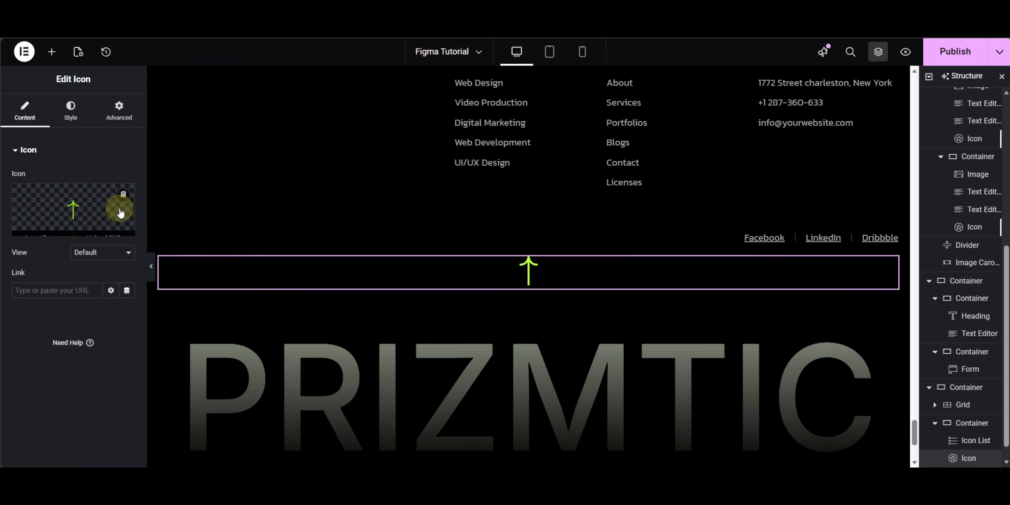
Step: Set the up arrow icon's position to Absolute
{"action": "left_click", "coordinate": [108, 119]}
{"action": "scroll", "coordinate": [59, 308], "scroll_direction": "down", "scroll_amount": 3}
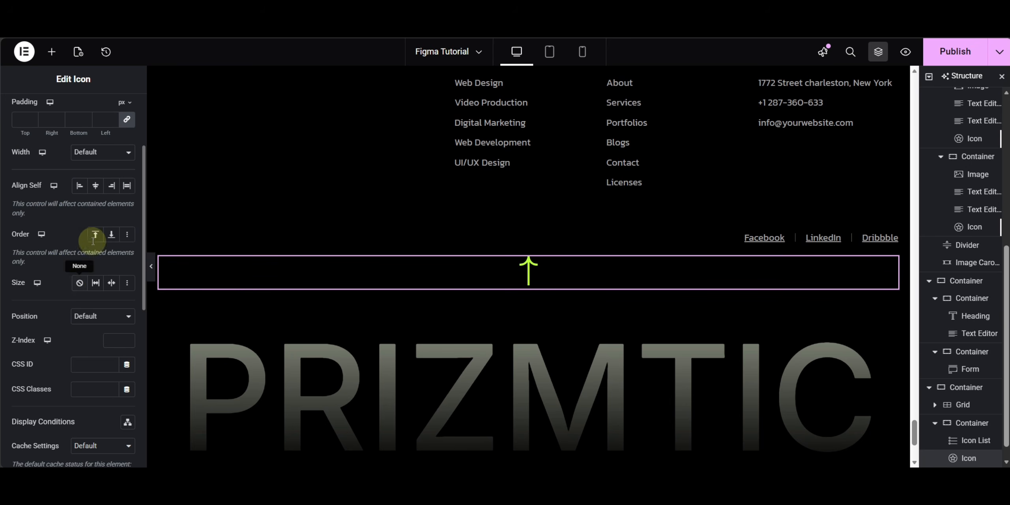
{"action": "left_click", "coordinate": [105, 316]}
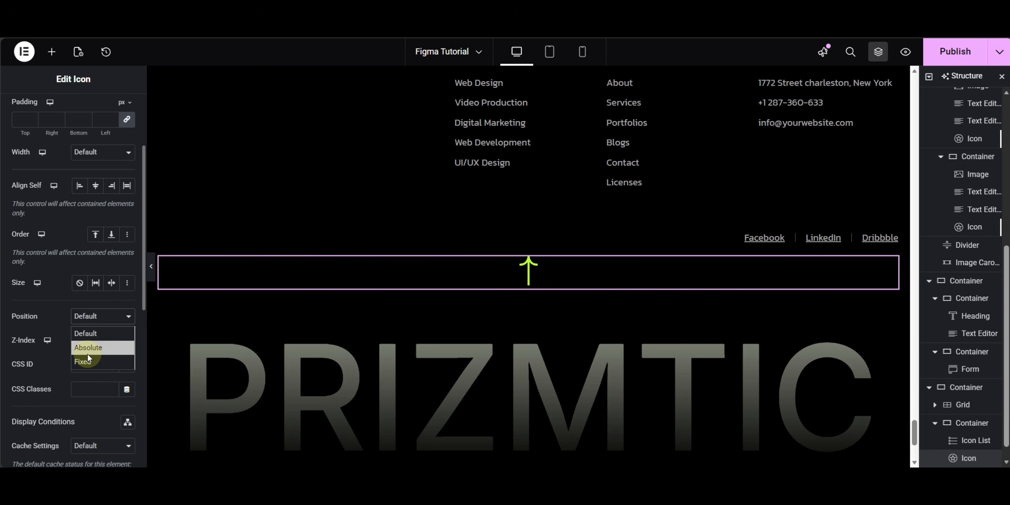
{"action": "left_click", "coordinate": [87, 353]}
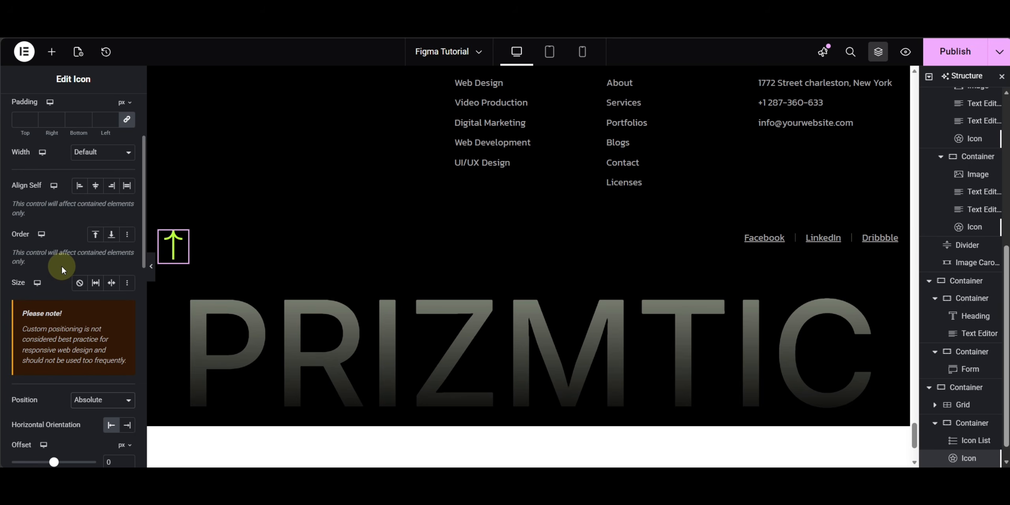
Step: Set the up arrow icon's horizontal offset to 50%
{"action": "scroll", "coordinate": [61, 269], "scroll_direction": "up", "scroll_amount": 3}
{"action": "scroll", "coordinate": [64, 272], "scroll_direction": "down", "scroll_amount": 5}
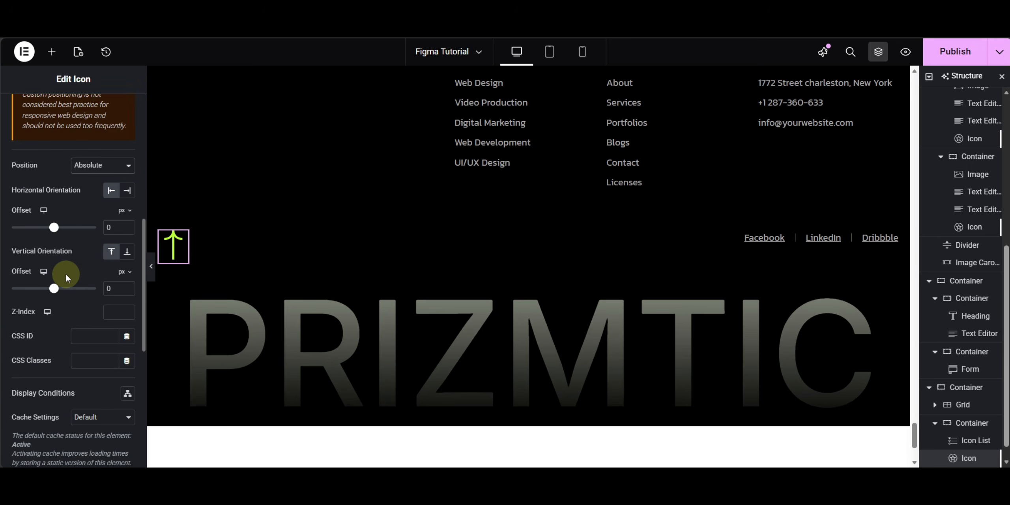
{"action": "left_click", "coordinate": [121, 211]}
{"action": "left_click", "coordinate": [121, 228]}
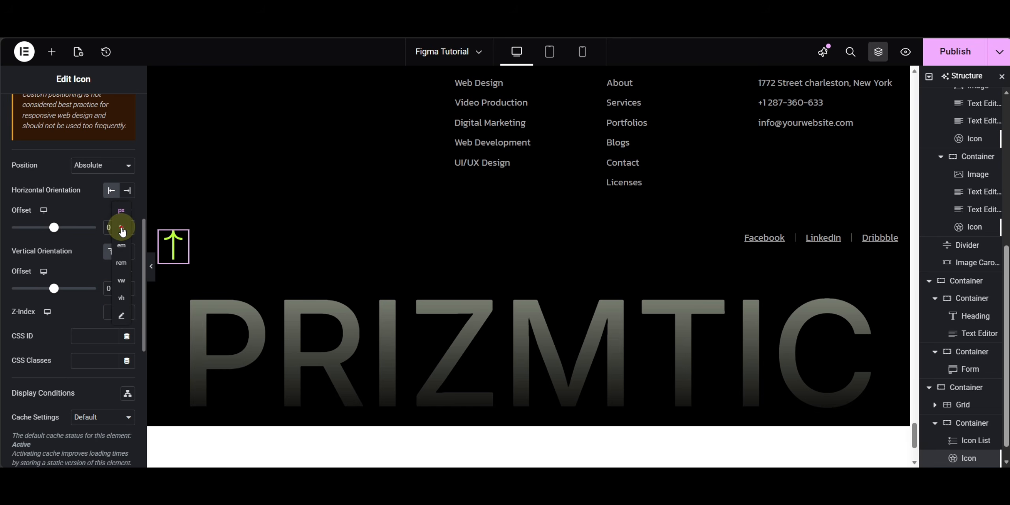
{"action": "left_click", "coordinate": [107, 228]}
{"action": "type", "text": "5"}
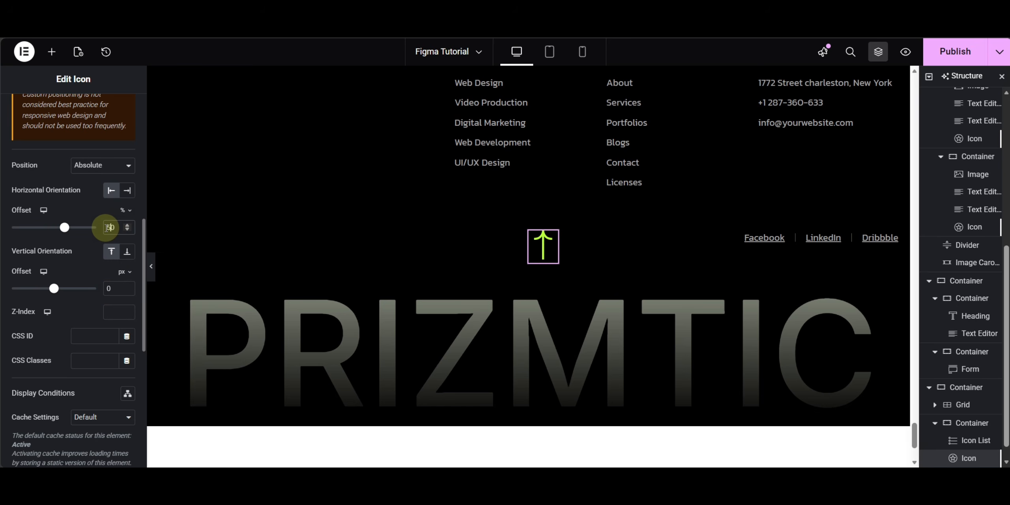
{"action": "left_click", "coordinate": [84, 254]}
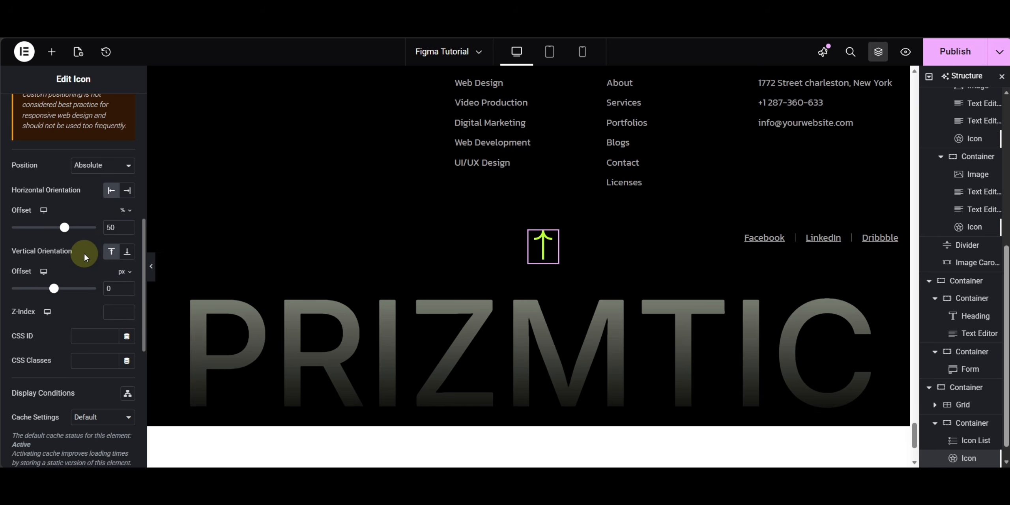
Step: Apply a transform offset of -50% along X to the up arrow icon
{"action": "scroll", "coordinate": [83, 252], "scroll_direction": "down", "scroll_amount": 5}
{"action": "left_click", "coordinate": [55, 183]}
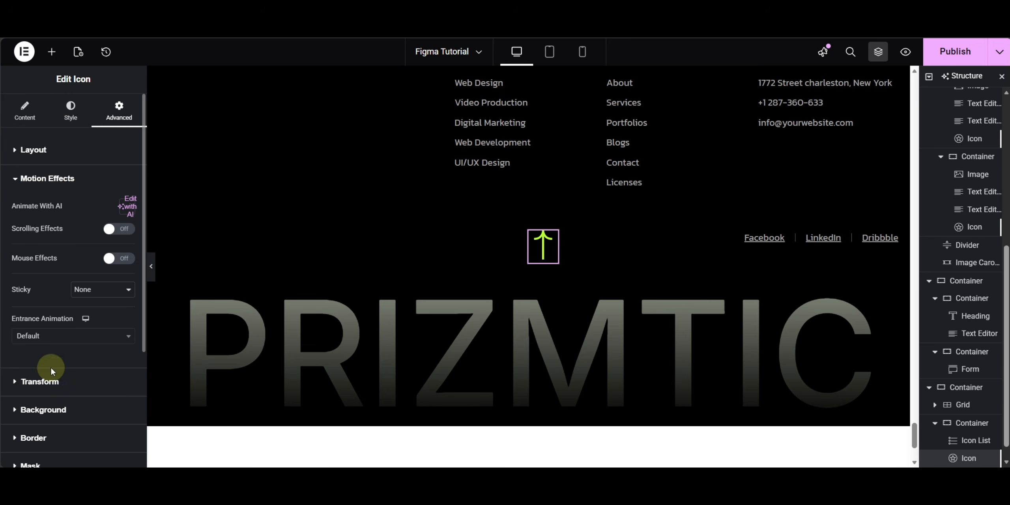
{"action": "left_click", "coordinate": [41, 382]}
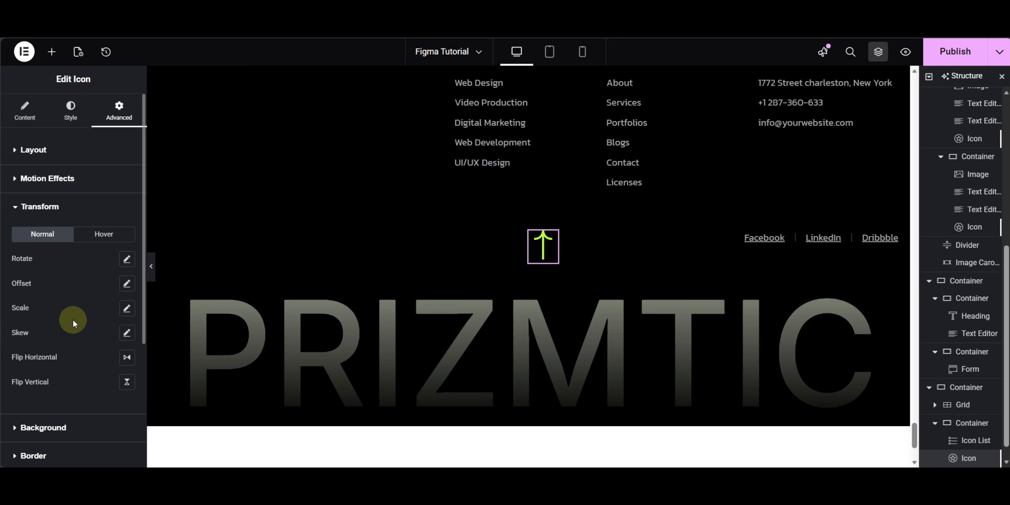
{"action": "left_click", "coordinate": [127, 284]}
{"action": "left_click", "coordinate": [107, 325]}
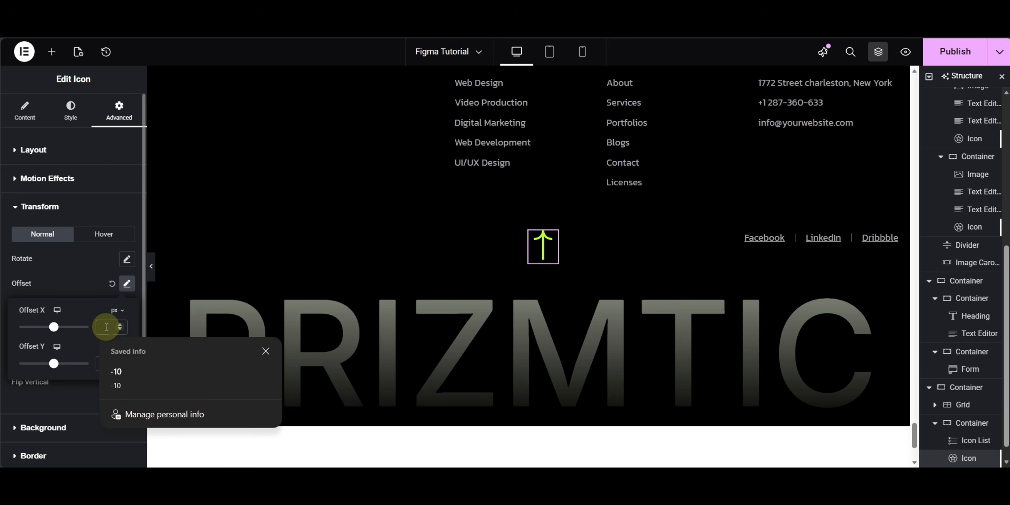
{"action": "type", "text": "-50"}
{"action": "left_click", "coordinate": [121, 311]}
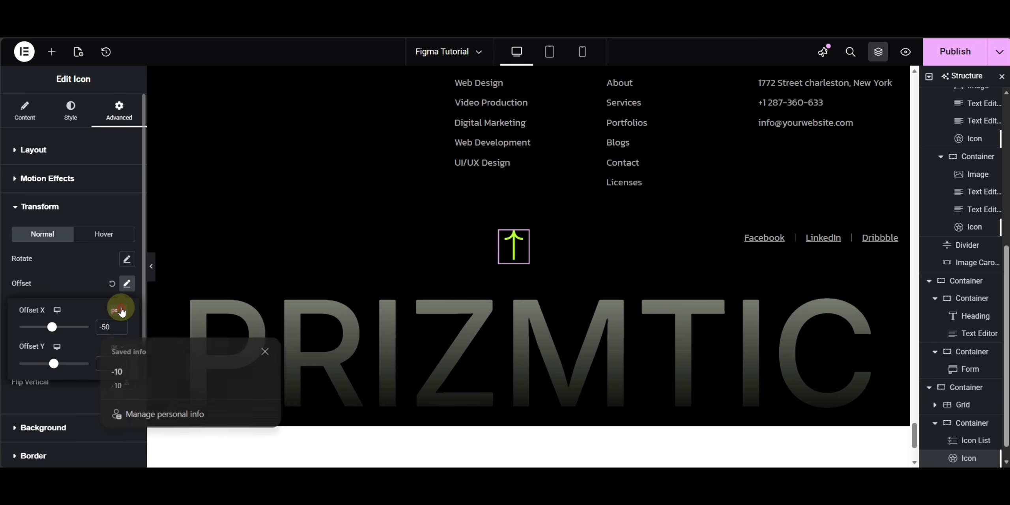
{"action": "left_click", "coordinate": [115, 327]}
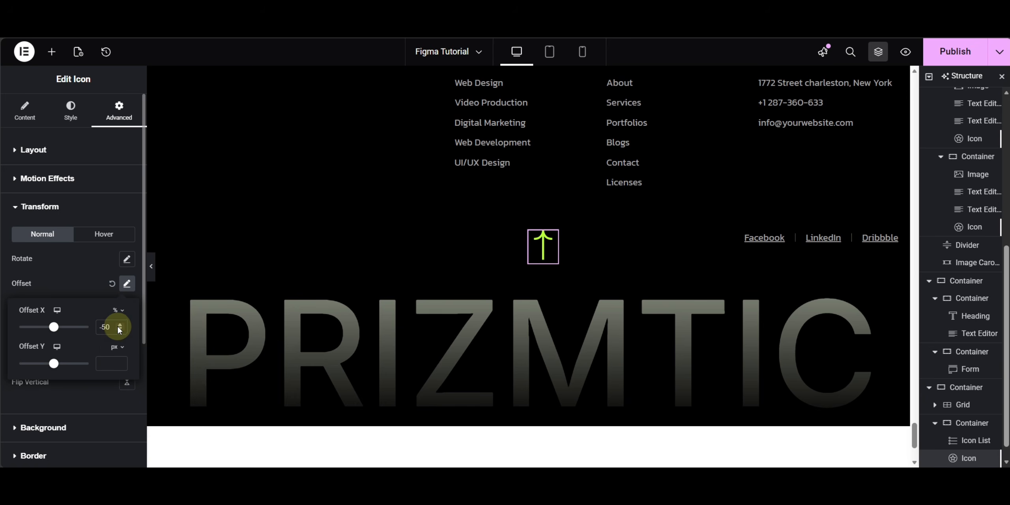
{"action": "left_click", "coordinate": [87, 268]}
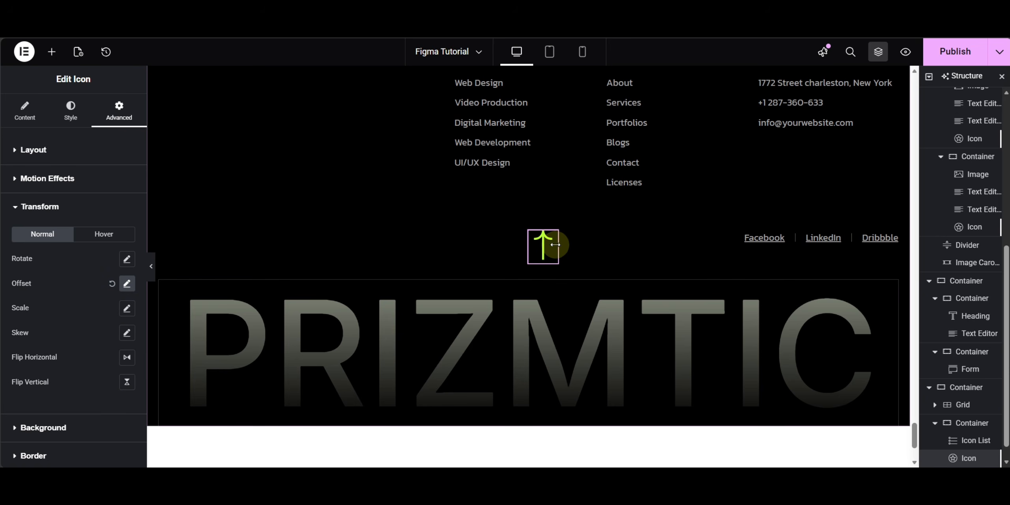
Step: Set the up arrow icon's size to 24 px and return to its advanced settings
{"action": "left_click", "coordinate": [65, 107]}
{"action": "left_click", "coordinate": [111, 273]}
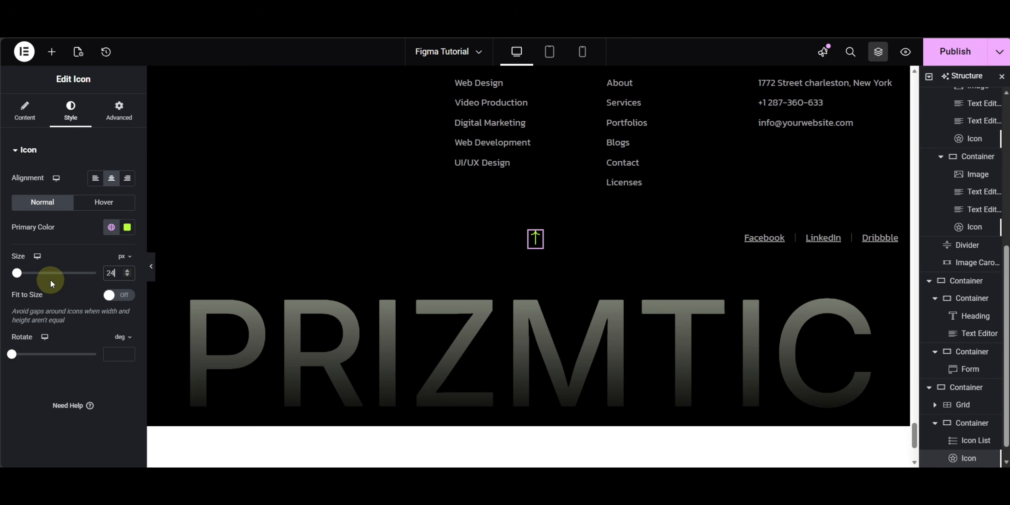
{"action": "left_click", "coordinate": [111, 124]}
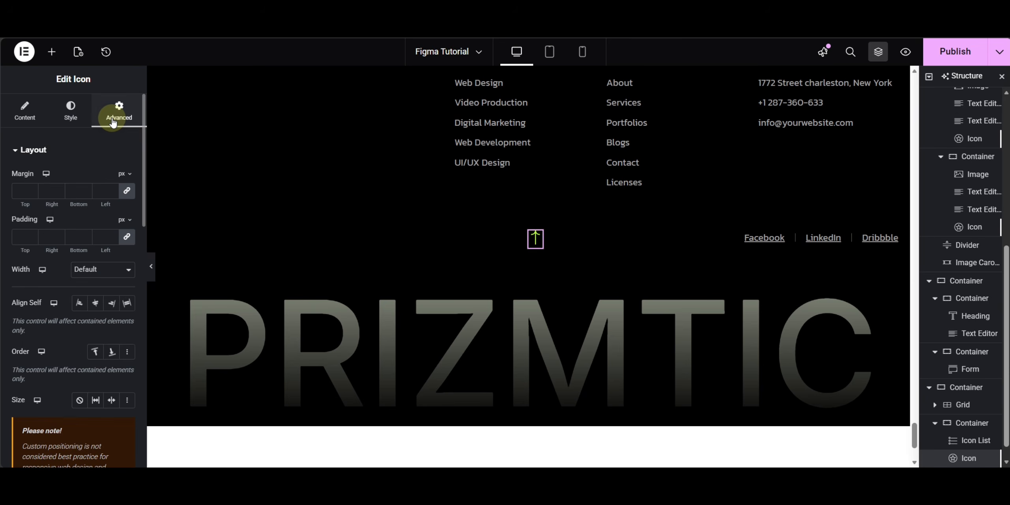
{"action": "scroll", "coordinate": [52, 375], "scroll_direction": "down", "scroll_amount": 5}
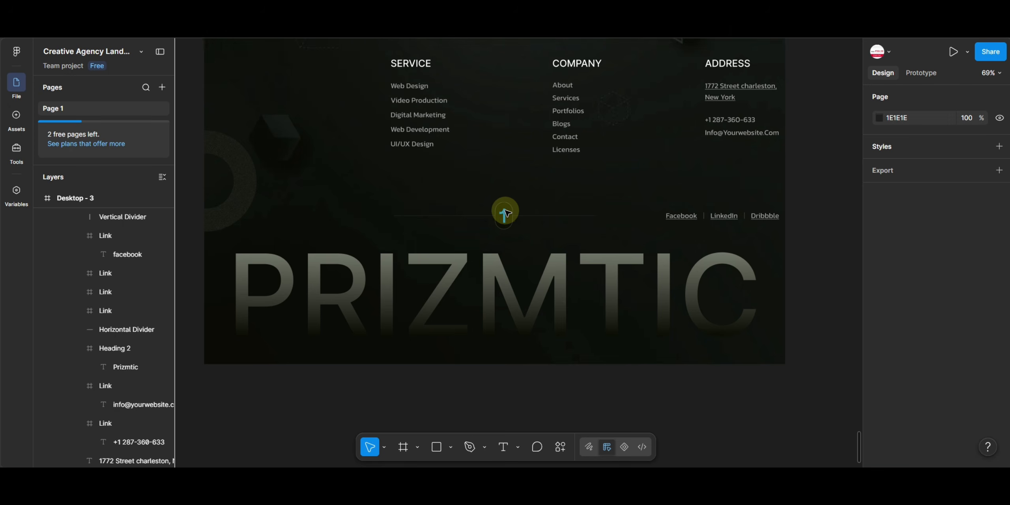
Step: Switch to the Figma design, select the rounded frame around the footer's up arrow, and copy its stroke colour
{"action": "scroll", "coordinate": [506, 213], "scroll_direction": "up", "scroll_amount": 5}
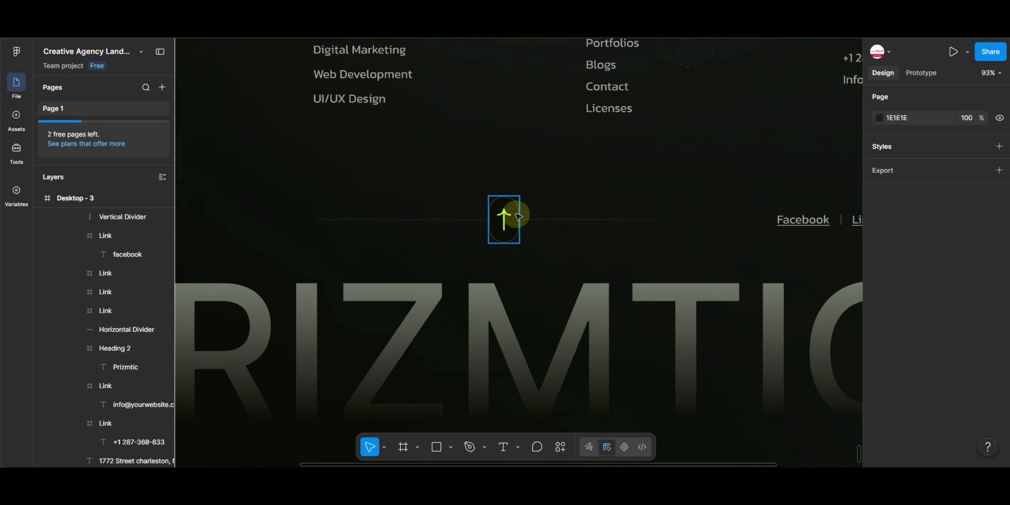
{"action": "left_click", "coordinate": [501, 206]}
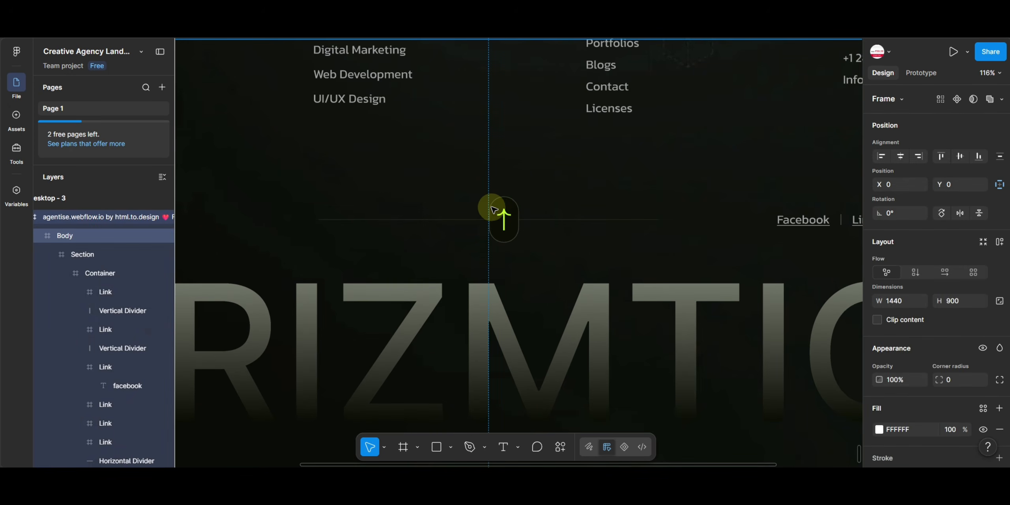
{"action": "left_click", "coordinate": [517, 238]}
{"action": "left_click", "coordinate": [511, 229]}
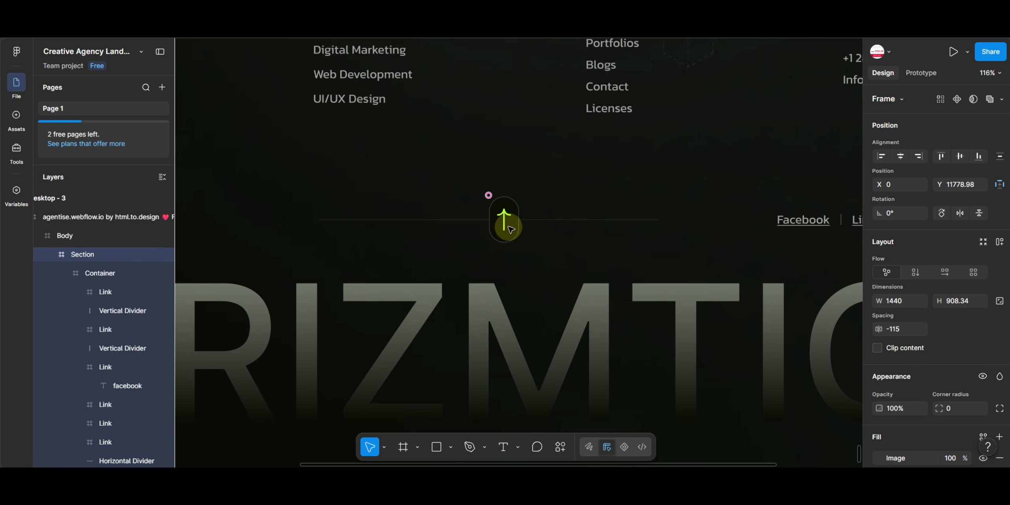
{"action": "left_click", "coordinate": [505, 225]}
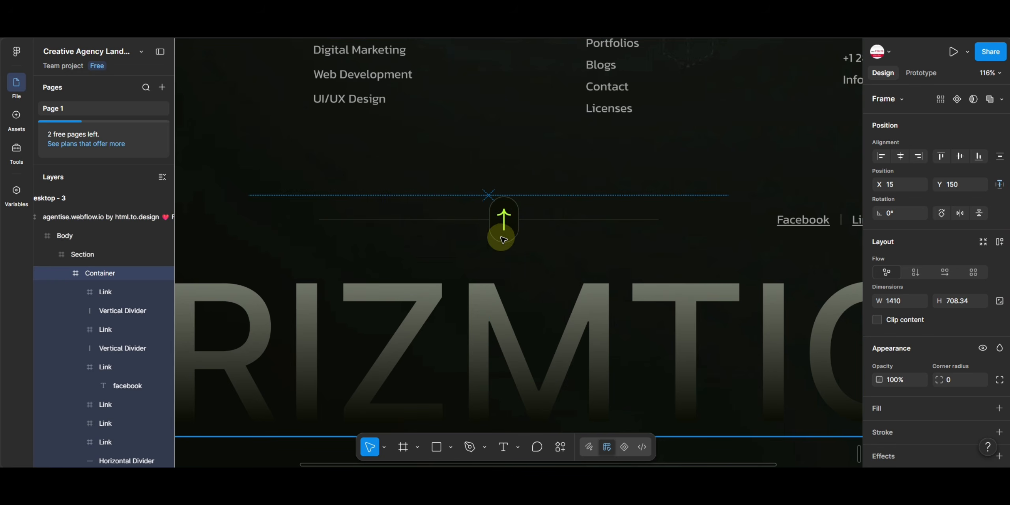
{"action": "left_click", "coordinate": [506, 205]}
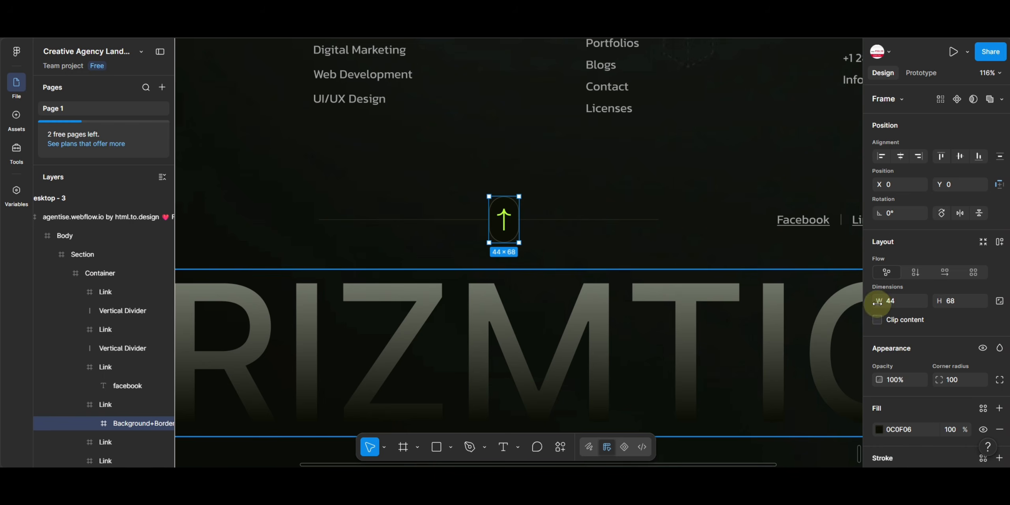
{"action": "scroll", "coordinate": [976, 325], "scroll_direction": "down", "scroll_amount": 3}
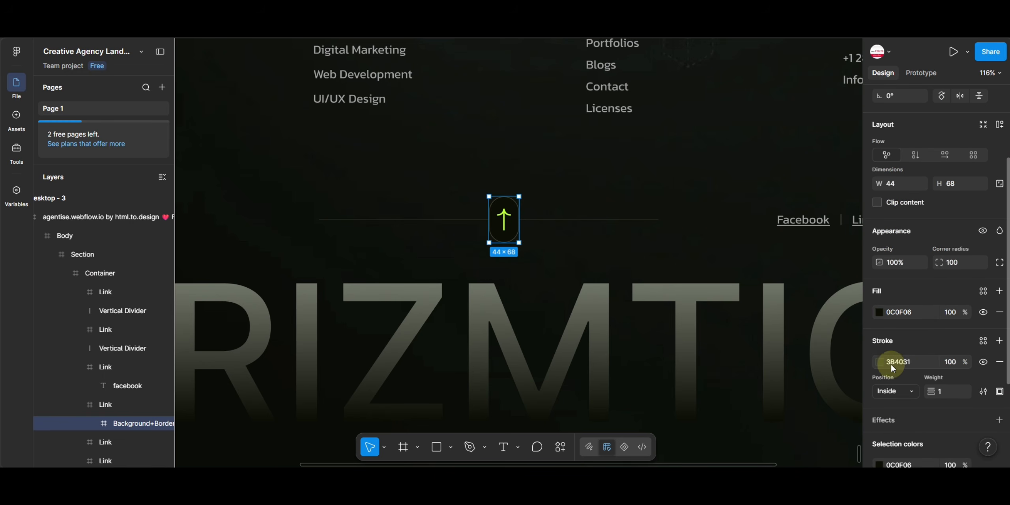
{"action": "left_click", "coordinate": [903, 362]}
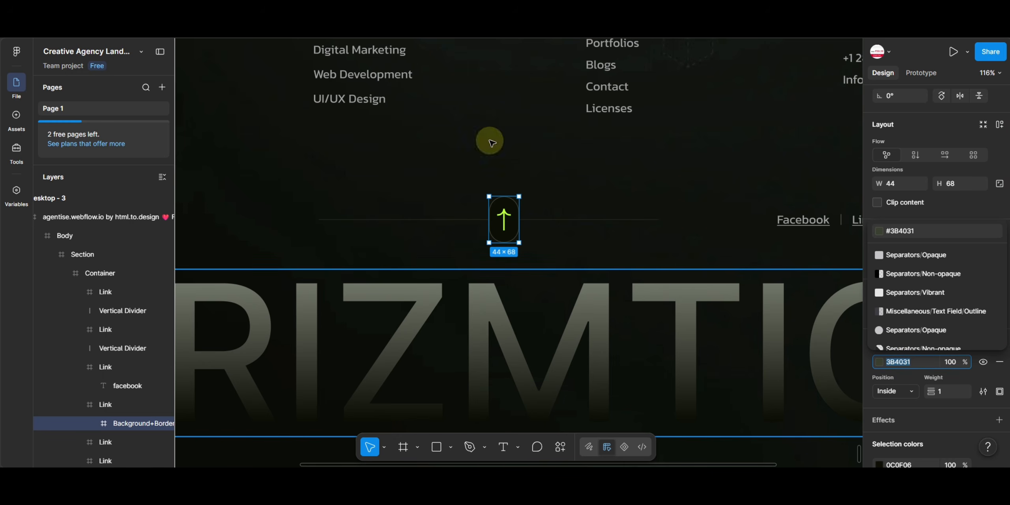
{"action": "key", "text": "Escape"}
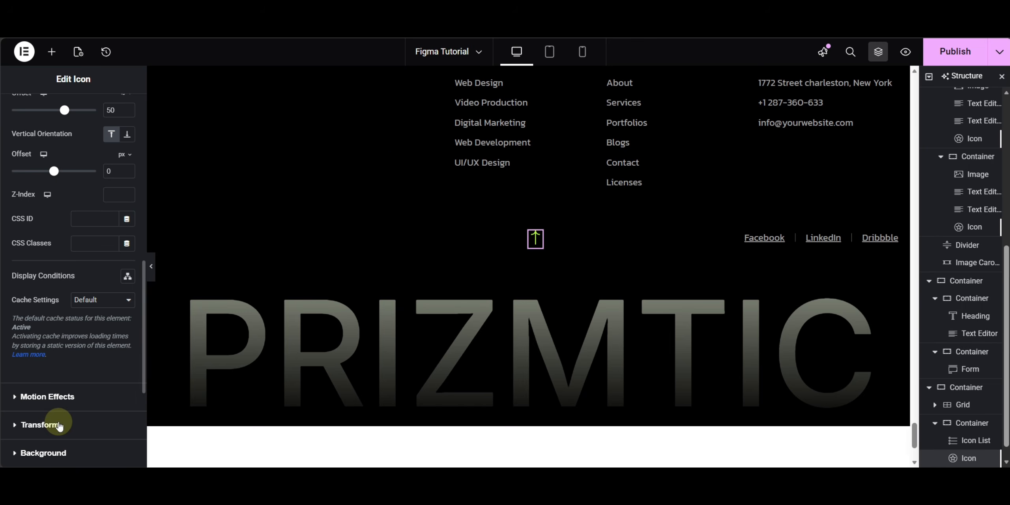
Step: Back in Elementor, give the up arrow icon a solid border in colour #3B4031
{"action": "scroll", "coordinate": [59, 421], "scroll_direction": "down", "scroll_amount": 5}
{"action": "left_click", "coordinate": [63, 268]}
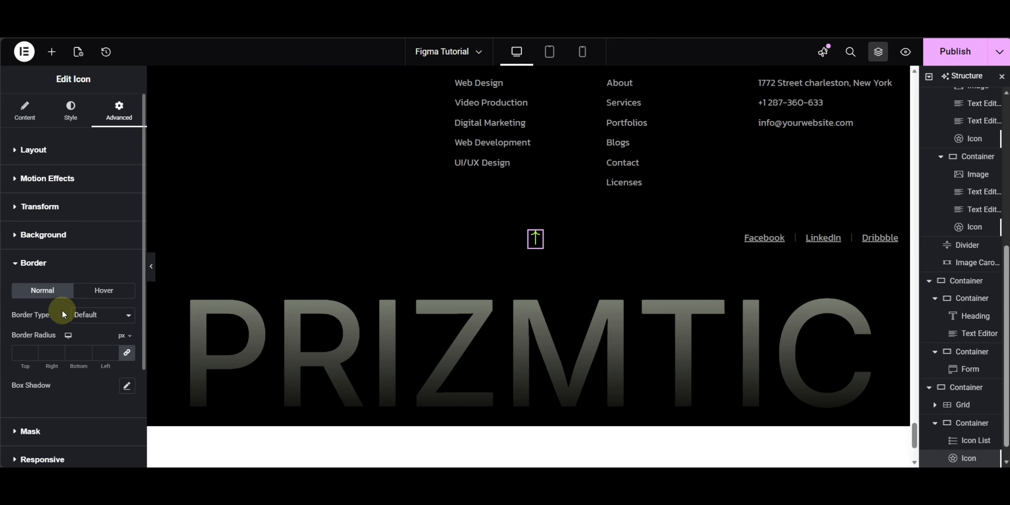
{"action": "left_click", "coordinate": [79, 315]}
{"action": "left_click", "coordinate": [89, 357]}
{"action": "scroll", "coordinate": [92, 360], "scroll_direction": "down", "scroll_amount": 5}
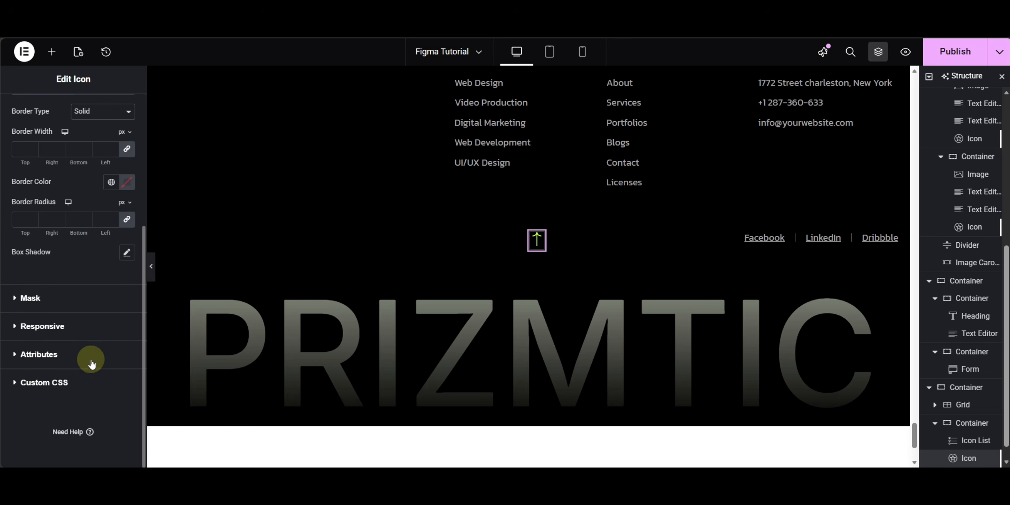
{"action": "left_click", "coordinate": [127, 182]}
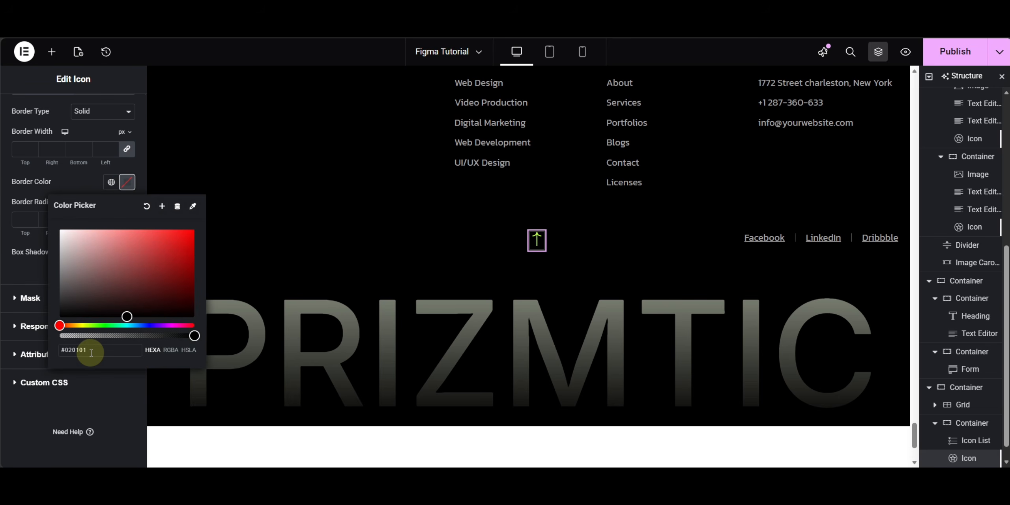
{"action": "key", "text": "ctrl+a"}
{"action": "type", "text": "#3B4031"}
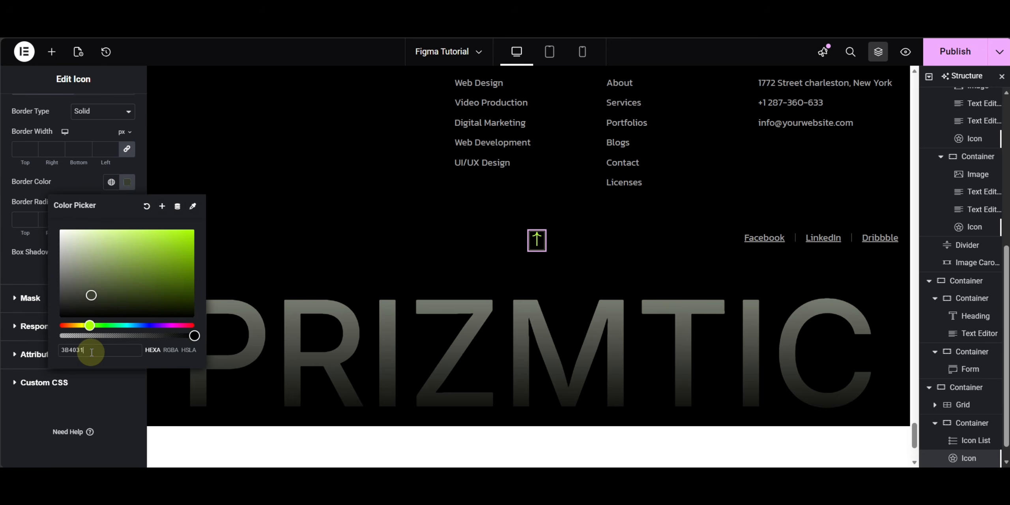
Step: Set the icon's border radius to 50 px and its border width to 2 px on all sides
{"action": "left_click", "coordinate": [32, 241]}
{"action": "left_click", "coordinate": [51, 219]}
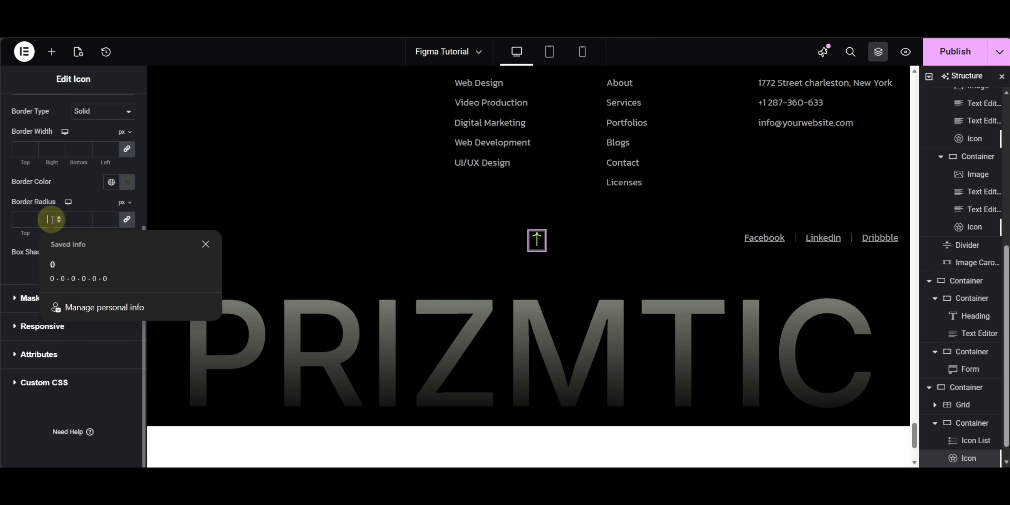
{"action": "left_click", "coordinate": [61, 181]}
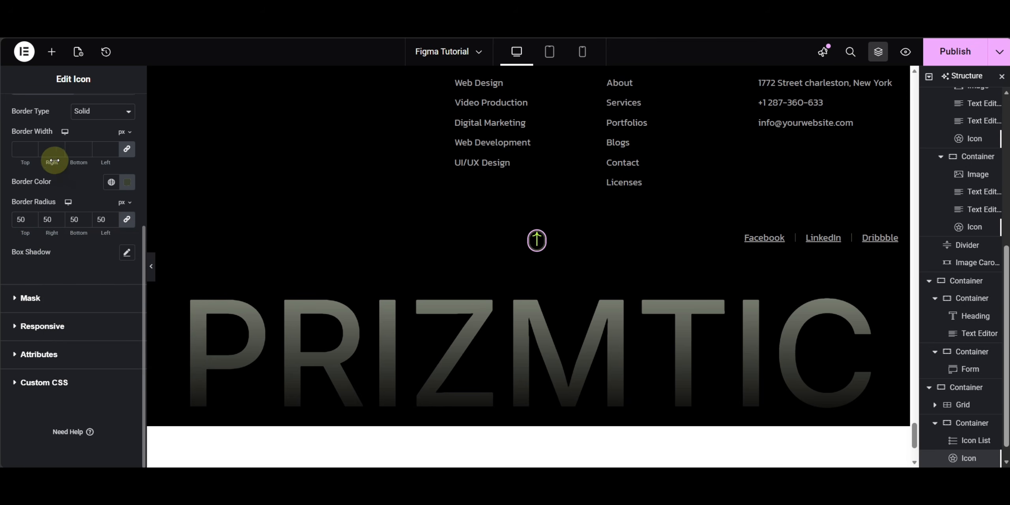
{"action": "left_click", "coordinate": [49, 152]}
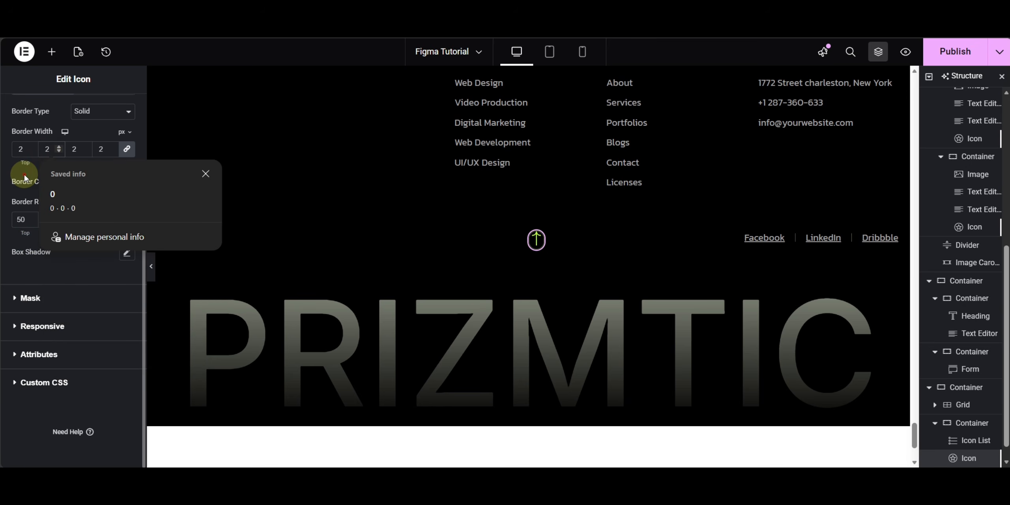
Step: Set the icon's padding to 10 px top and bottom and 6 px on both sides, and preview the footer without the editing panels
{"action": "scroll", "coordinate": [84, 200], "scroll_direction": "up", "scroll_amount": 5}
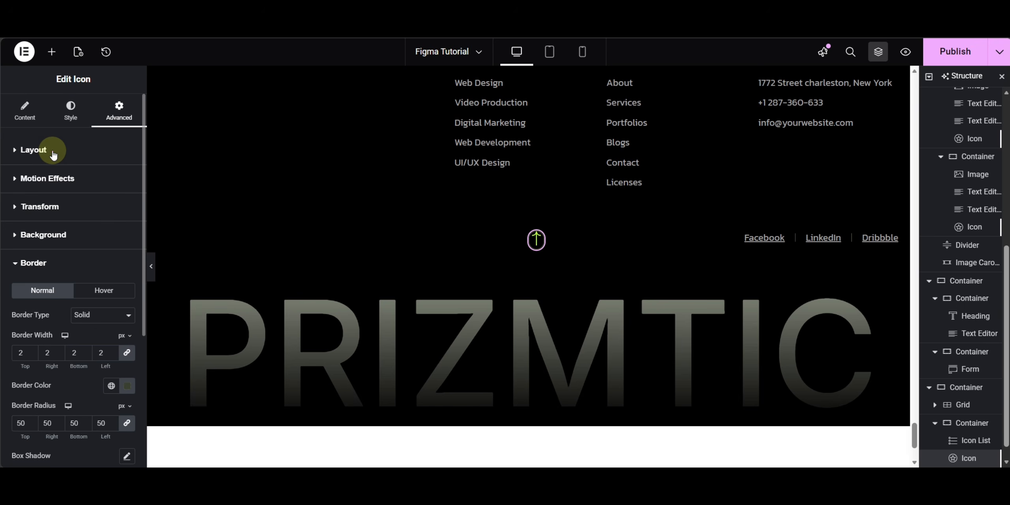
{"action": "left_click", "coordinate": [53, 154]}
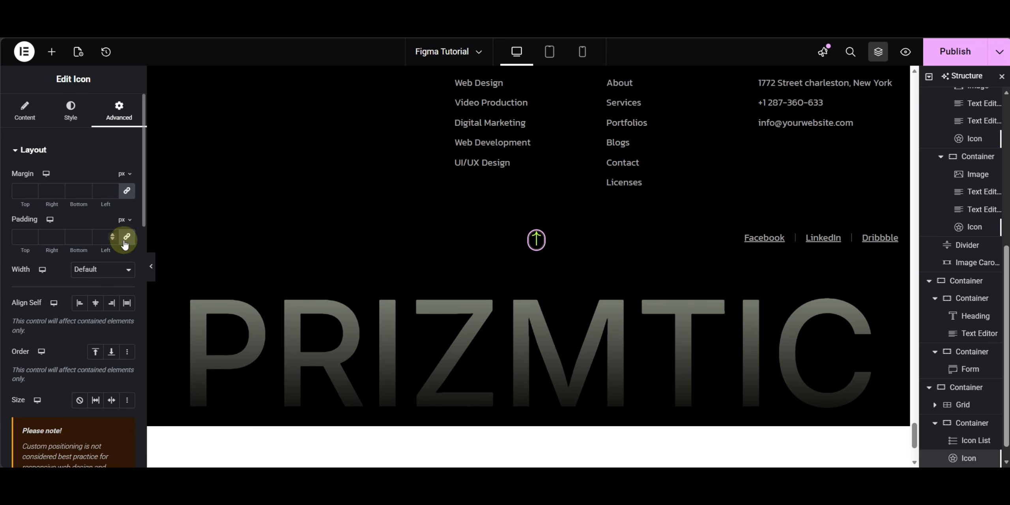
{"action": "left_click", "coordinate": [29, 244]}
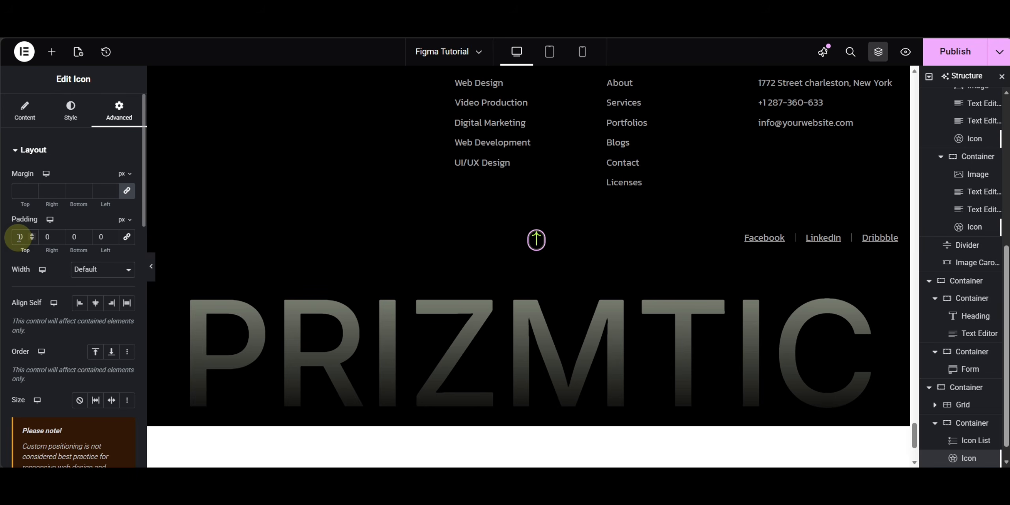
{"action": "left_click", "coordinate": [47, 237]}
{"action": "key", "text": "BackSpace"}
{"action": "type", "text": "6"}
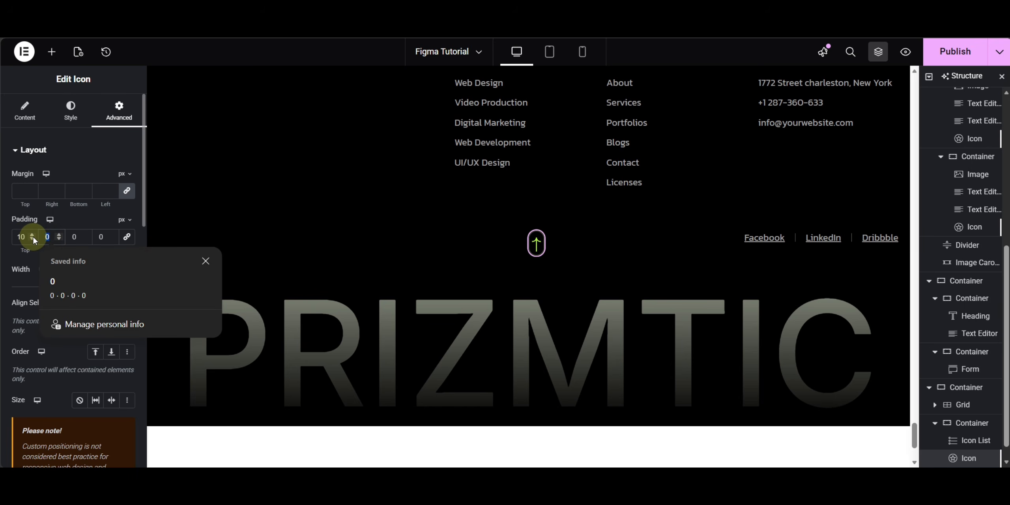
{"action": "left_click", "coordinate": [71, 237]}
{"action": "key", "text": "BackSpace"}
{"action": "type", "text": "10"}
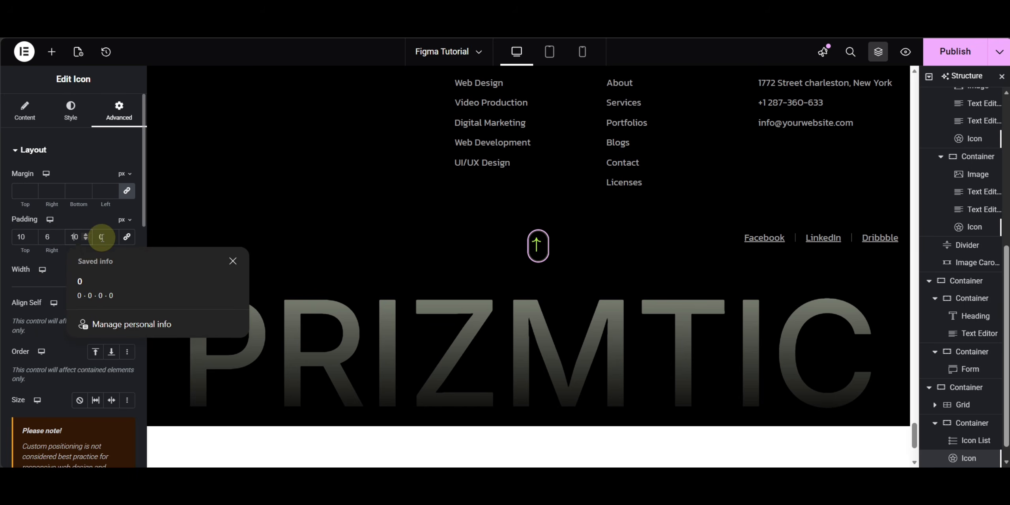
{"action": "key", "text": "Tab"}
{"action": "type", "text": "6"}
{"action": "left_click", "coordinate": [50, 277]}
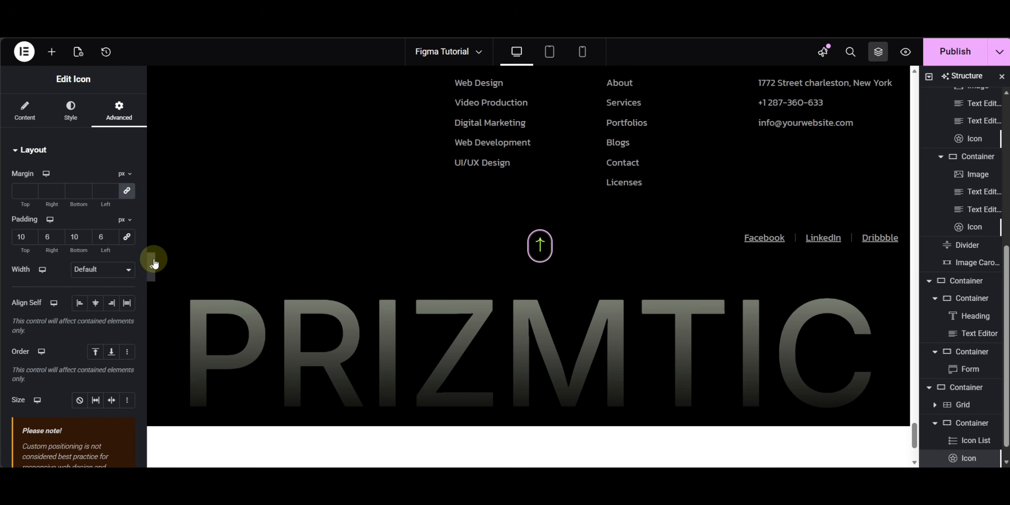
{"action": "left_click", "coordinate": [154, 264]}
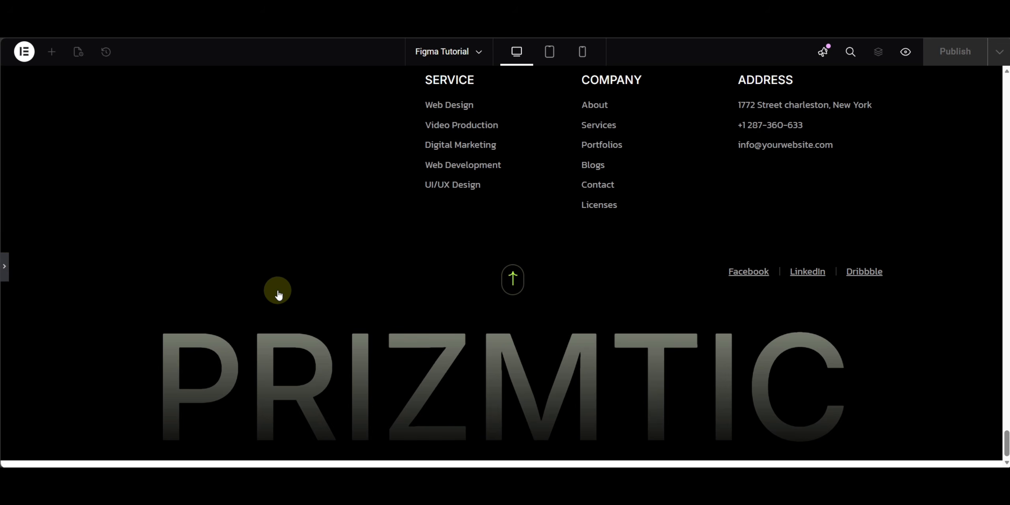
Step: Restore the editing panels and set the up arrow icon's vertical offset to -10 px
{"action": "key", "text": "ctrl+p"}
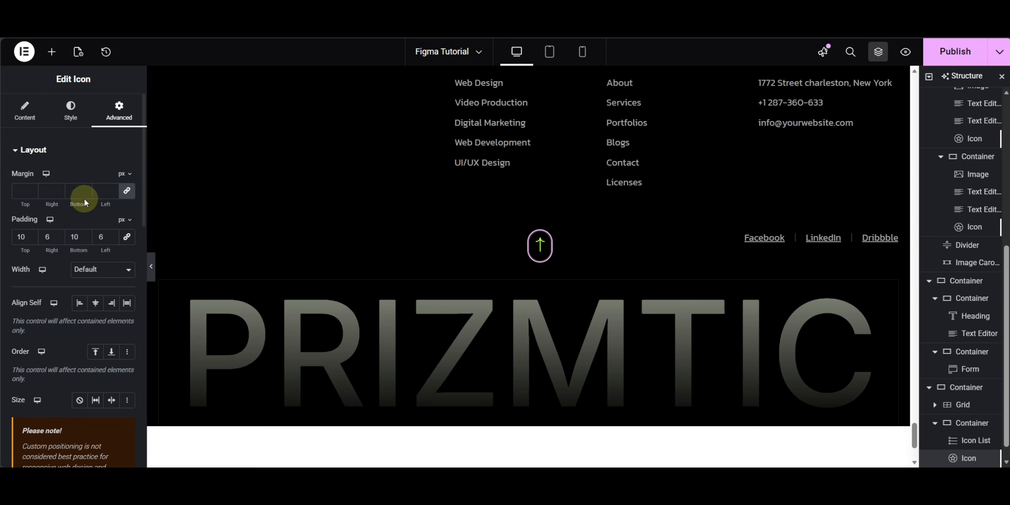
{"action": "scroll", "coordinate": [67, 288], "scroll_direction": "down", "scroll_amount": 8}
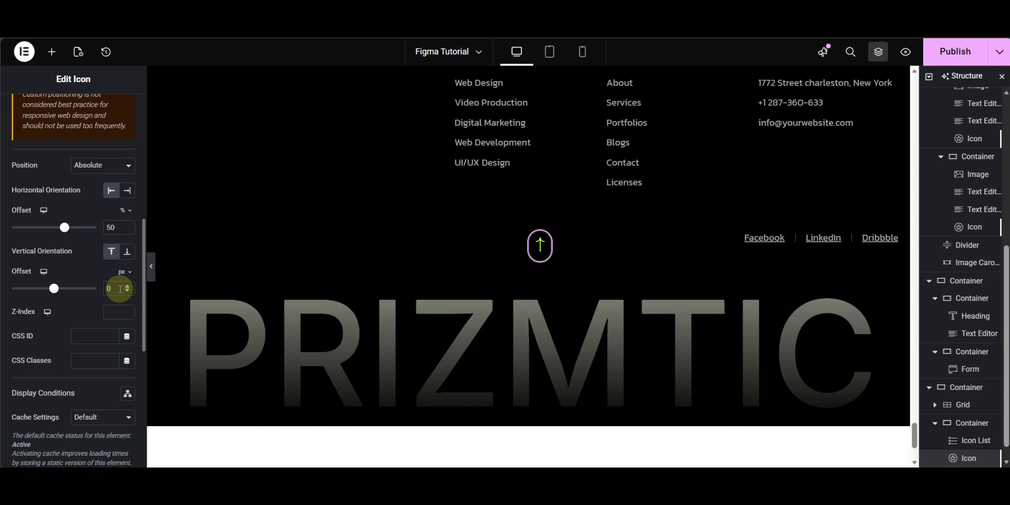
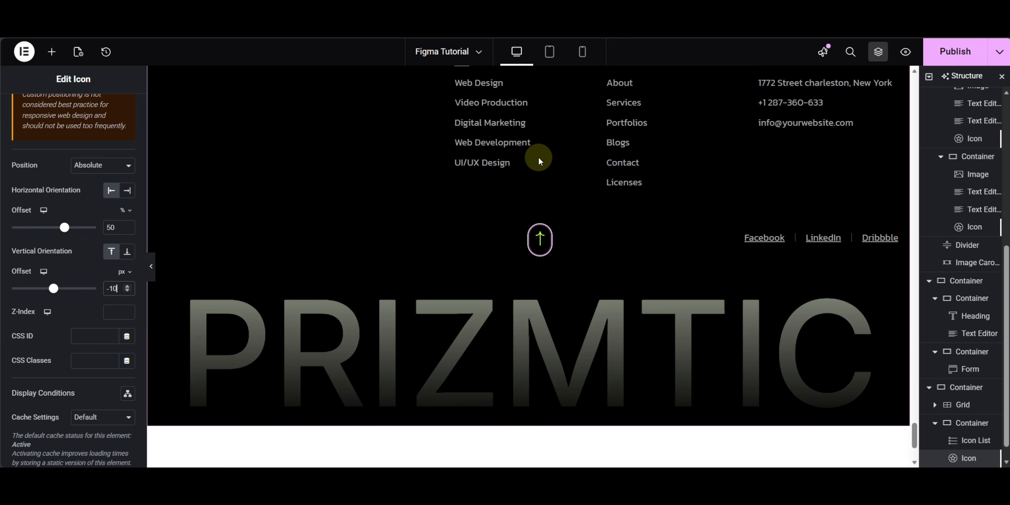
Step: Switch to Online Notepad, open the note containing the float animation code, and copy all of its CSS
{"action": "left_click", "coordinate": [493, 24]}
{"action": "left_click", "coordinate": [236, 238]}
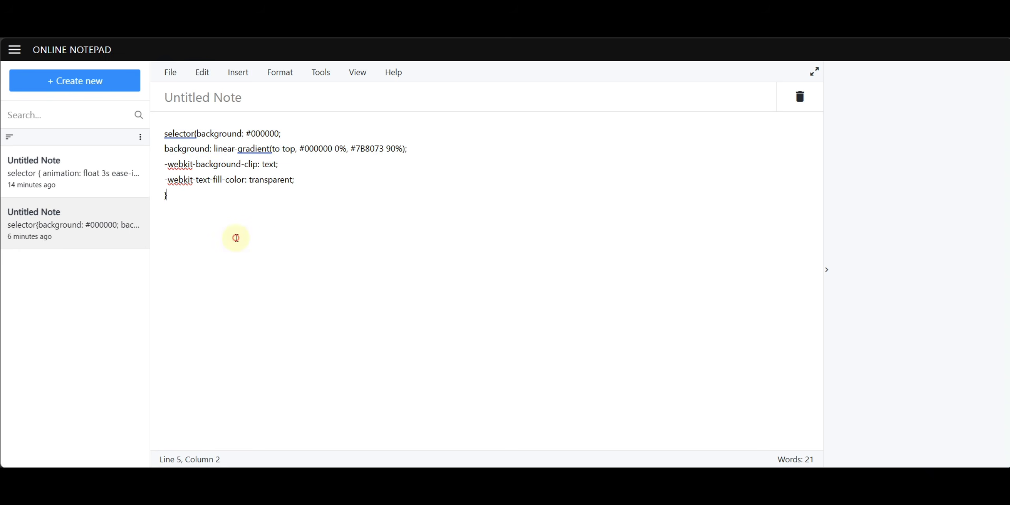
{"action": "left_click", "coordinate": [46, 181]}
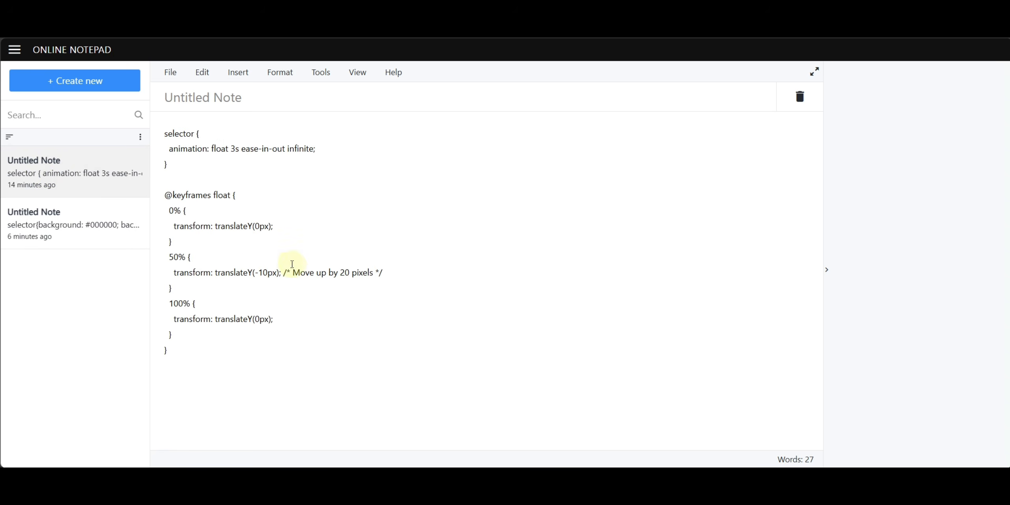
{"action": "left_click", "coordinate": [338, 231]}
{"action": "key", "text": "ctrl+a"}
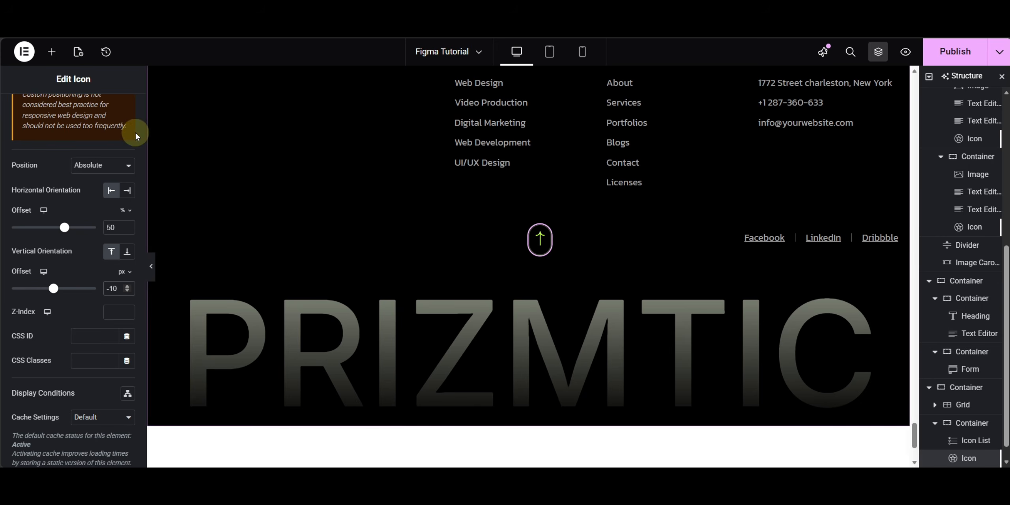
Step: Back in Elementor, paste the float keyframe animation into the up arrow icon's custom CSS and preview the footer without the editing panels
{"action": "left_click", "coordinate": [74, 300]}
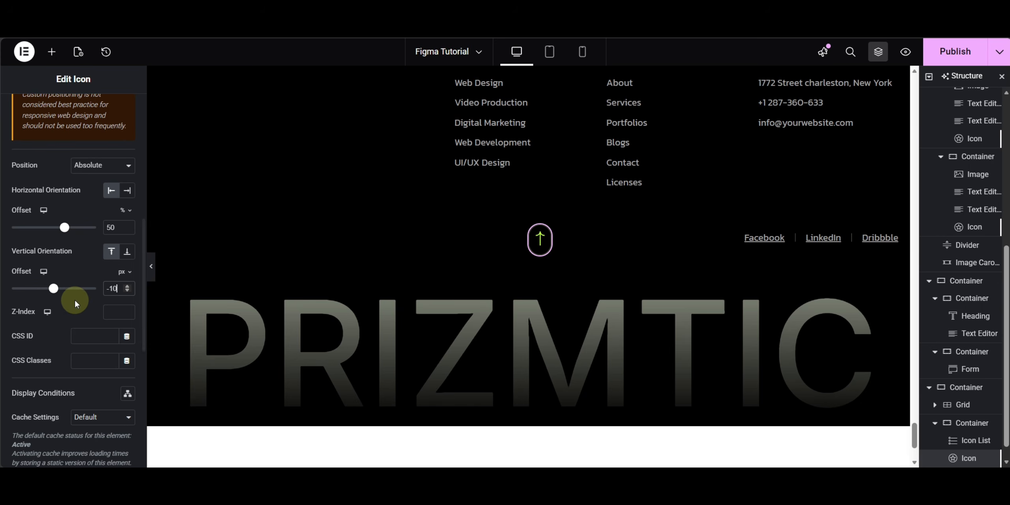
{"action": "left_click", "coordinate": [44, 382]}
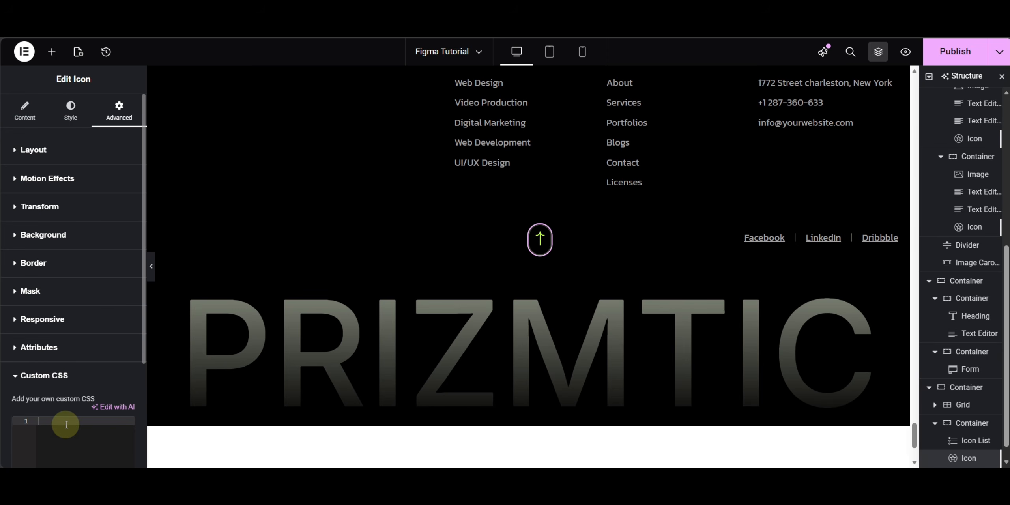
{"action": "key", "text": "ctrl+v"}
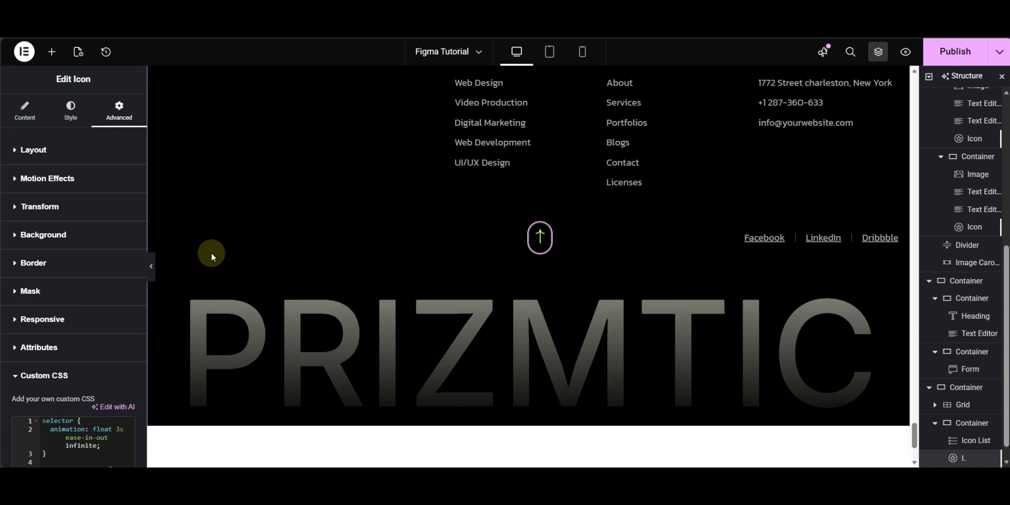
{"action": "left_click", "coordinate": [154, 263]}
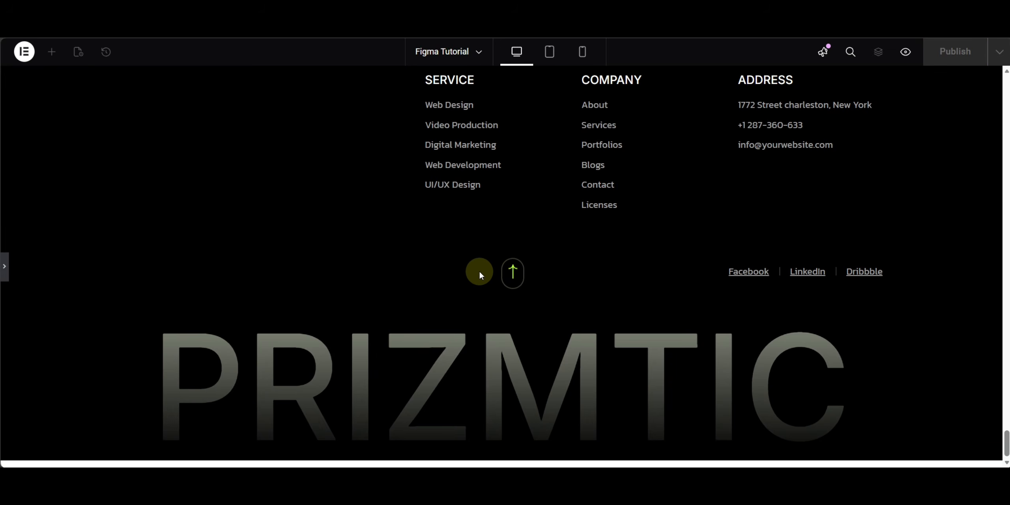
{"action": "scroll", "coordinate": [354, 255], "scroll_direction": "down", "scroll_amount": 1}
{"action": "scroll", "coordinate": [412, 311], "scroll_direction": "up", "scroll_amount": 3}
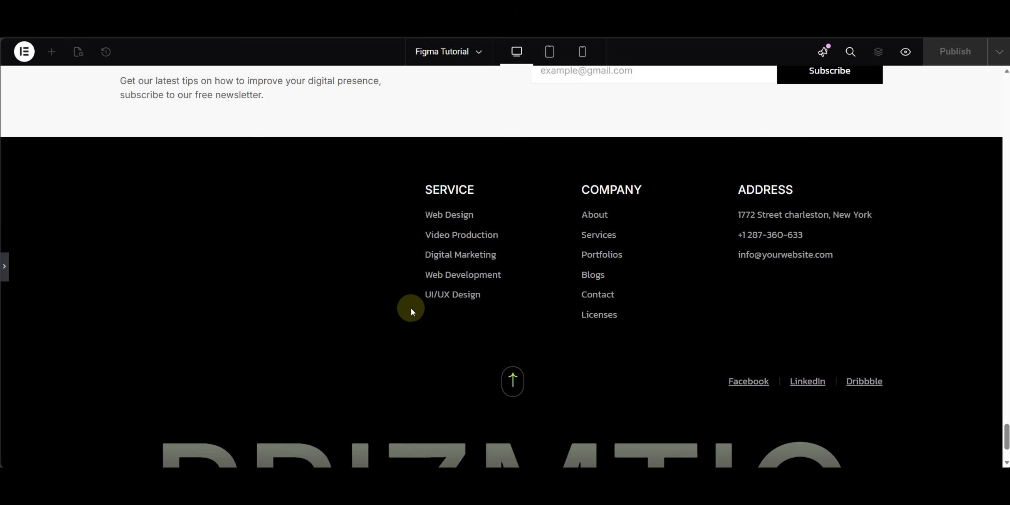
{"action": "scroll", "coordinate": [411, 311], "scroll_direction": "down", "scroll_amount": 3}
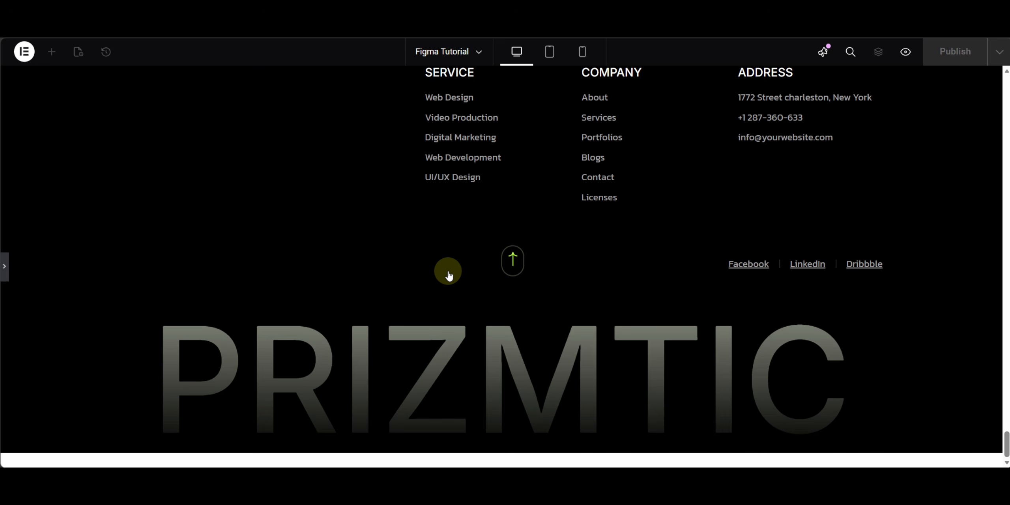
Step: Restore the editing panels, select the outer black footer container, and set its overflow to Hidden
{"action": "key", "text": "ctrl+p"}
{"action": "scroll", "coordinate": [600, 216], "scroll_direction": "up", "scroll_amount": 3}
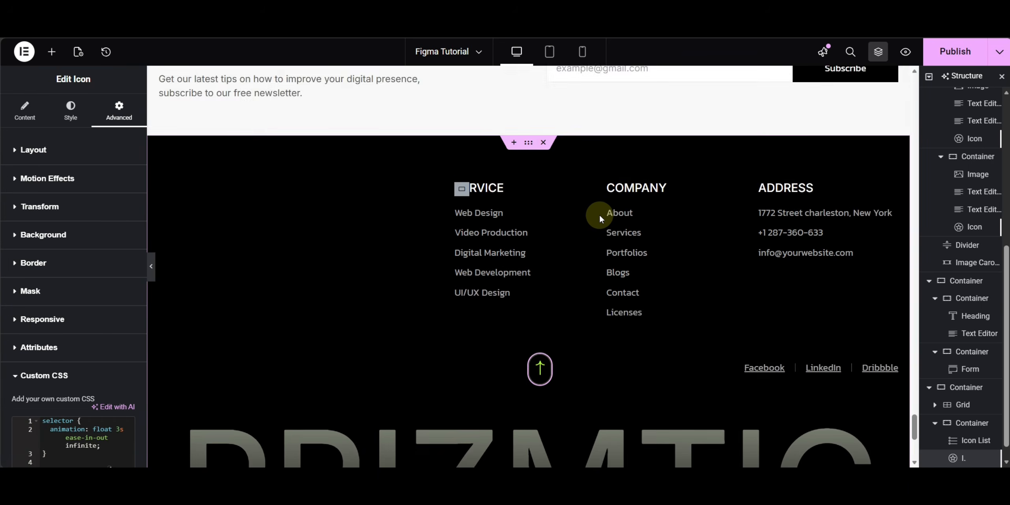
{"action": "scroll", "coordinate": [599, 213], "scroll_direction": "up", "scroll_amount": 3}
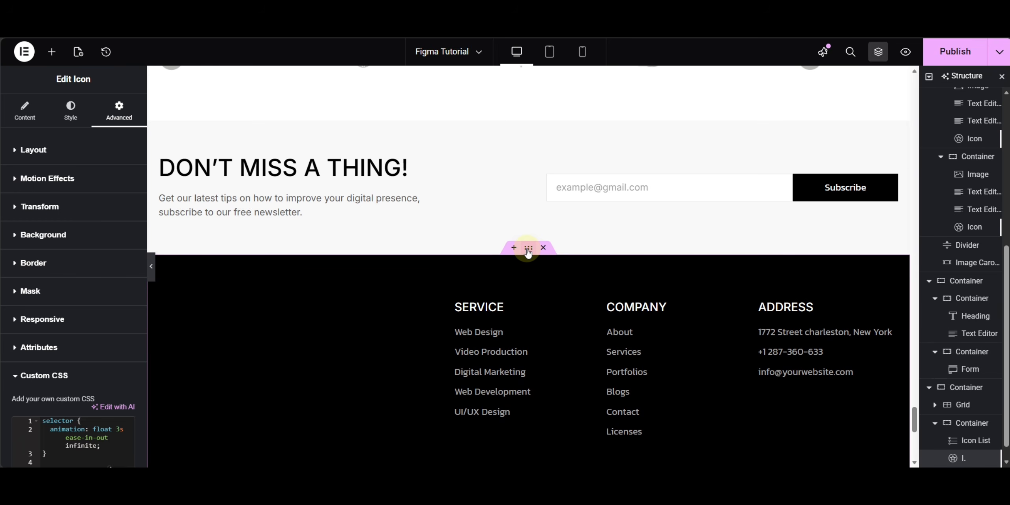
{"action": "left_click", "coordinate": [528, 249]}
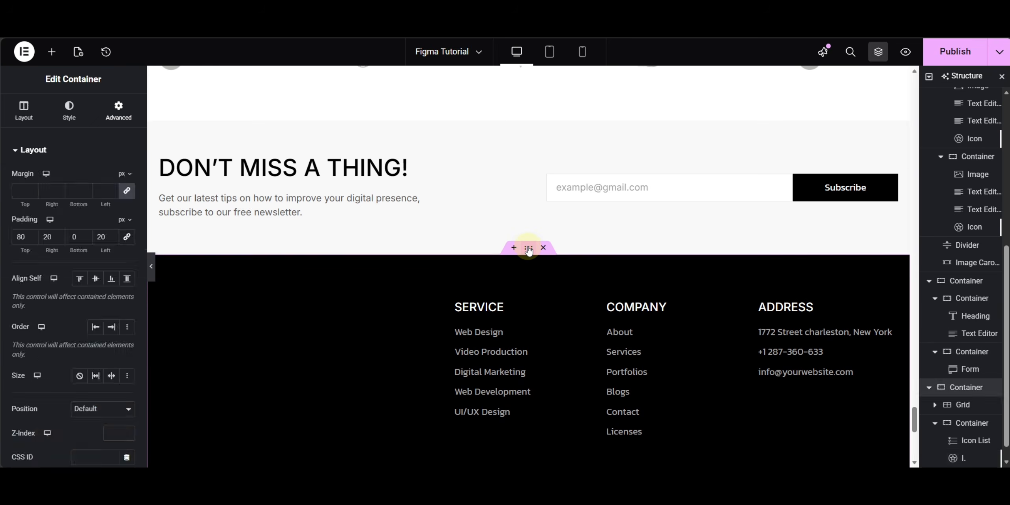
{"action": "left_click", "coordinate": [24, 115]}
{"action": "scroll", "coordinate": [64, 351], "scroll_direction": "down", "scroll_amount": 5}
{"action": "left_click", "coordinate": [58, 378]}
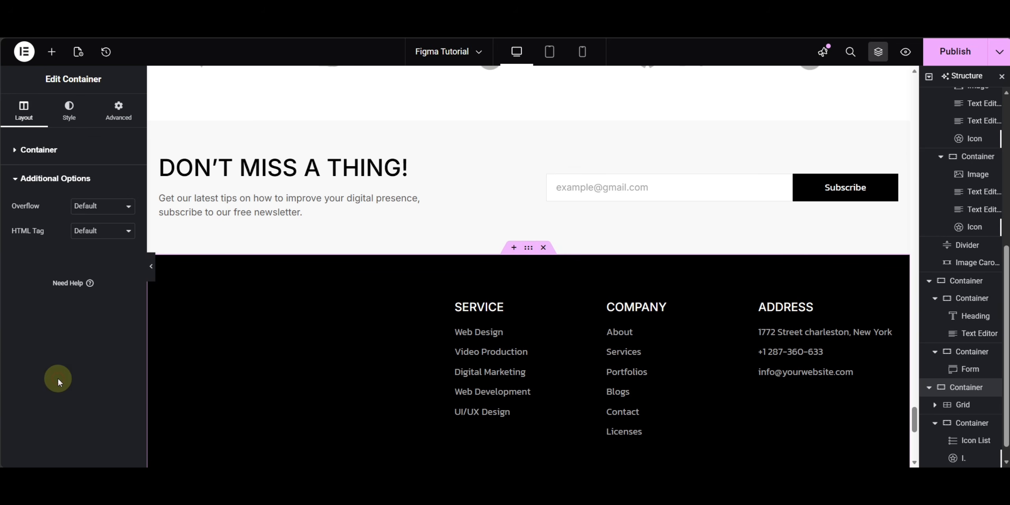
{"action": "left_click", "coordinate": [85, 206]}
{"action": "left_click", "coordinate": [90, 236]}
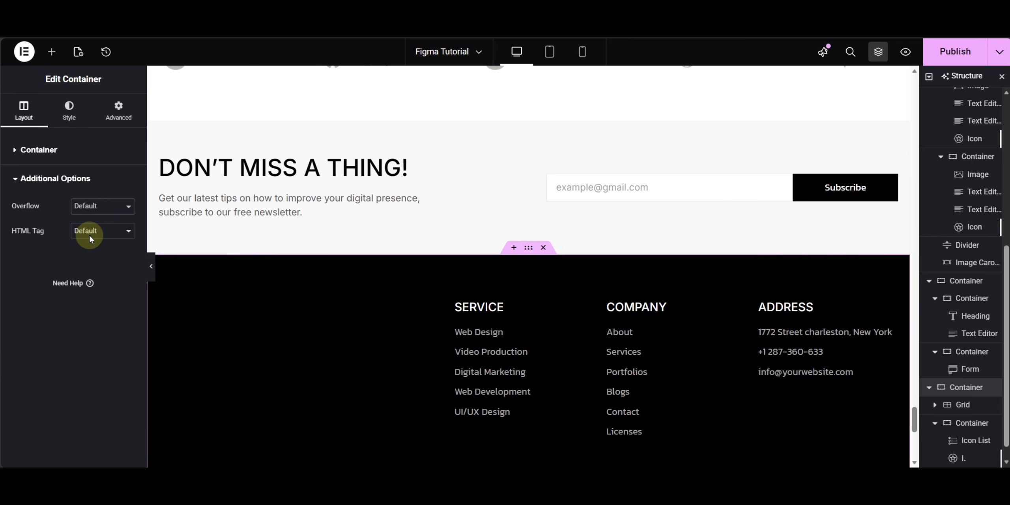
{"action": "scroll", "coordinate": [799, 300], "scroll_direction": "down", "scroll_amount": 5}
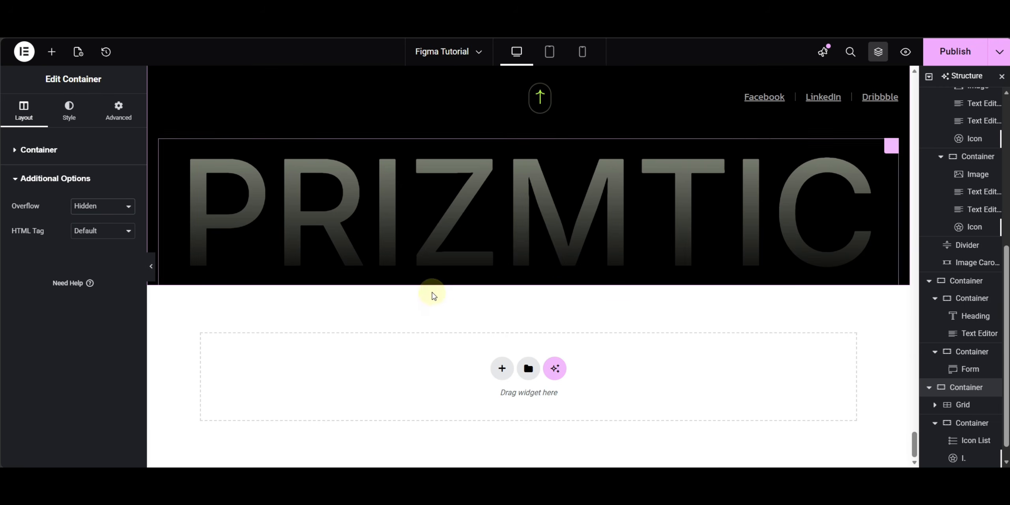
Step: Look over the page sections above the footer in the editor and publish the page
{"action": "scroll", "coordinate": [650, 301], "scroll_direction": "up", "scroll_amount": 5}
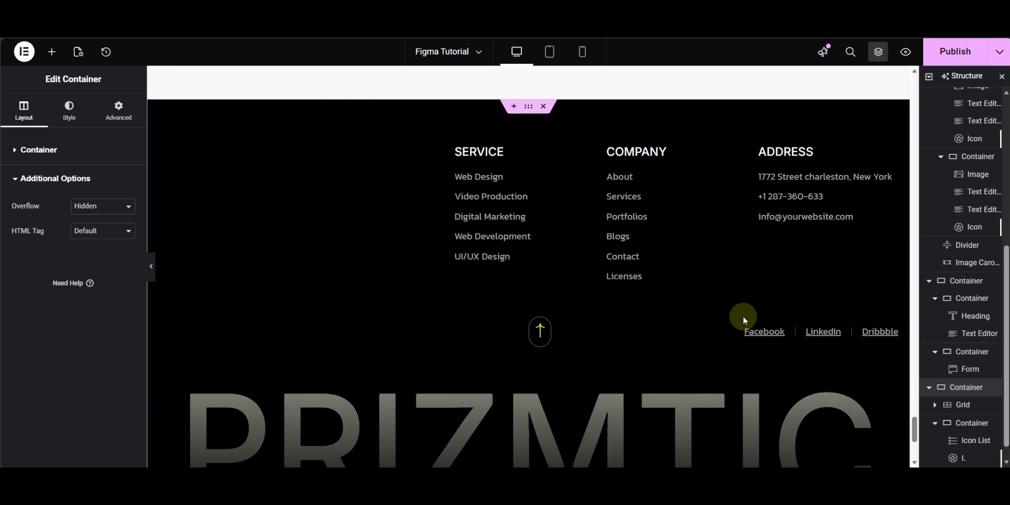
{"action": "scroll", "coordinate": [743, 316], "scroll_direction": "up", "scroll_amount": 12}
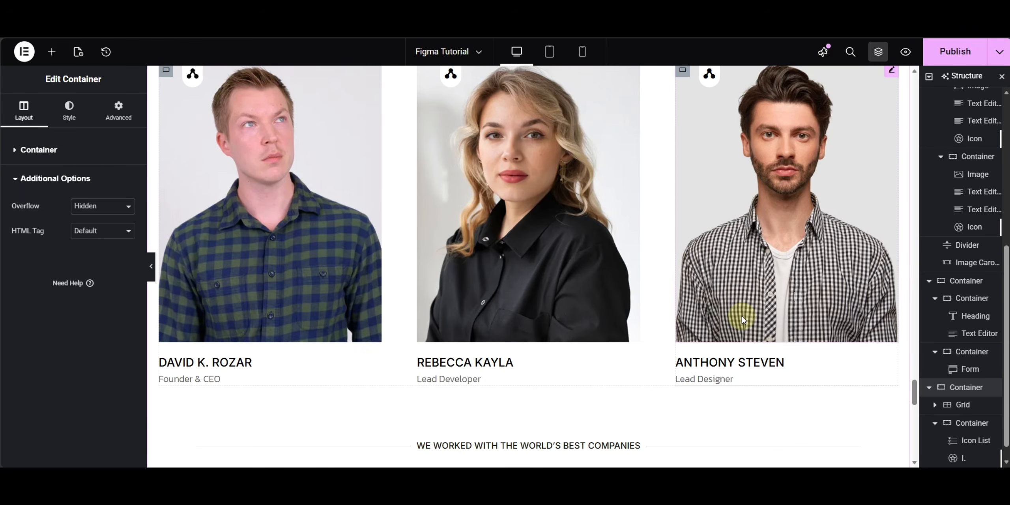
{"action": "scroll", "coordinate": [742, 318], "scroll_direction": "up", "scroll_amount": 20}
{"action": "scroll", "coordinate": [742, 318], "scroll_direction": "down", "scroll_amount": 10}
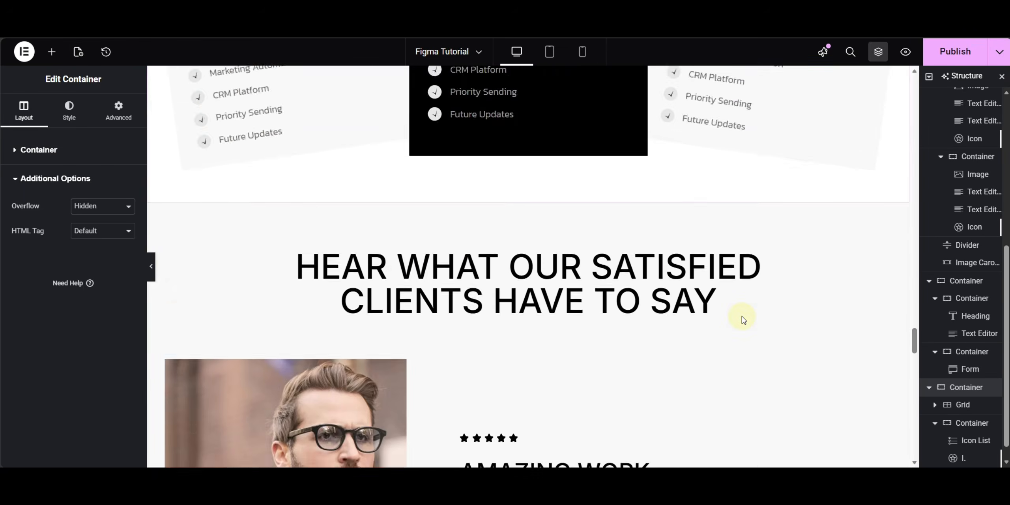
{"action": "scroll", "coordinate": [742, 318], "scroll_direction": "down", "scroll_amount": 15}
{"action": "scroll", "coordinate": [736, 314], "scroll_direction": "up", "scroll_amount": 5}
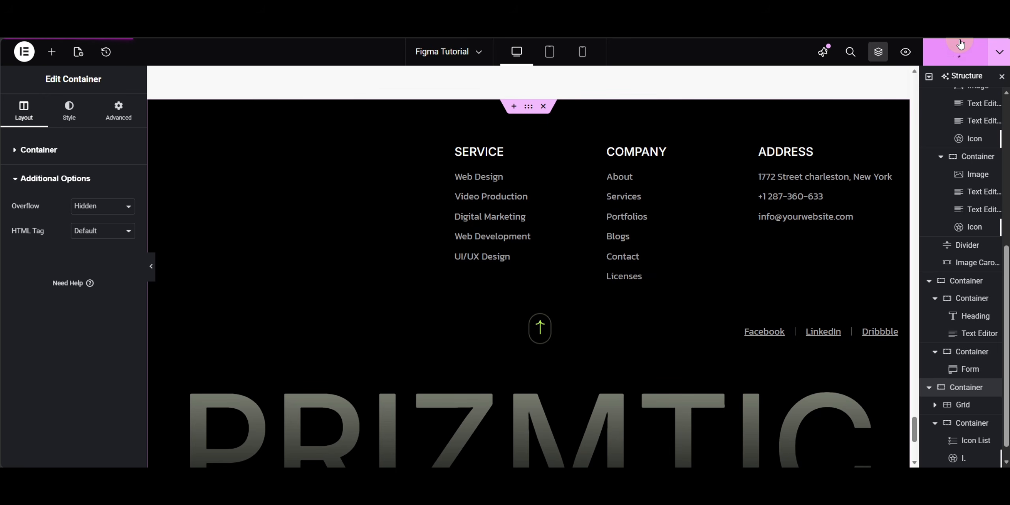
Step: Open the page preview and examine the whole landing page from the hero section to the footer and back up
{"action": "left_click", "coordinate": [907, 52]}
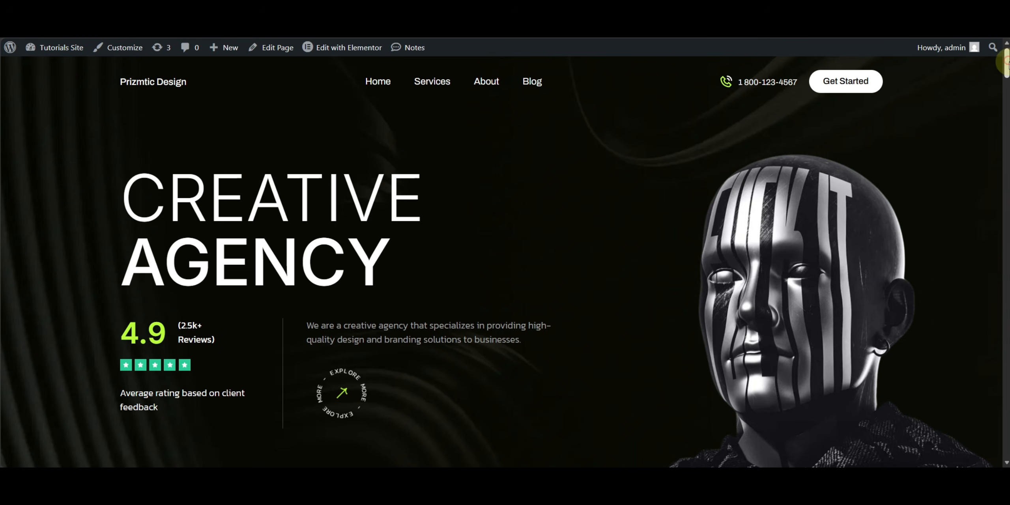
{"action": "scroll", "coordinate": [1007, 63], "scroll_direction": "down", "scroll_amount": 10}
{"action": "scroll", "coordinate": [505, 261], "scroll_direction": "down", "scroll_amount": 10}
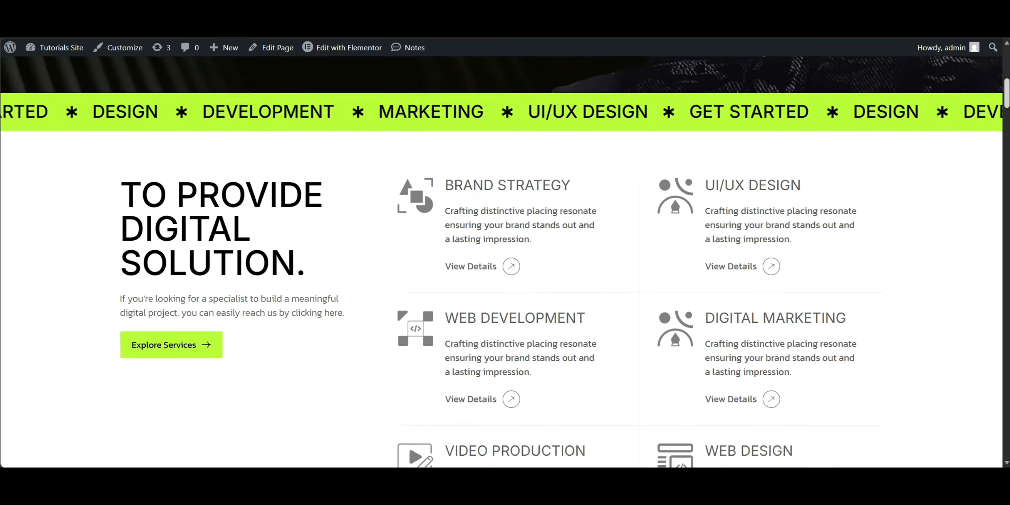
{"action": "scroll", "coordinate": [505, 261], "scroll_direction": "down", "scroll_amount": 15}
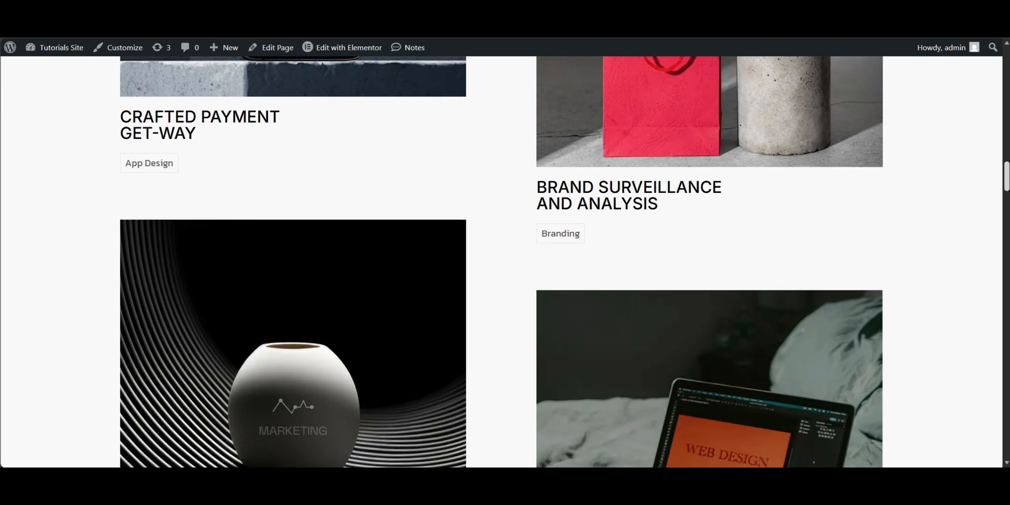
{"action": "left_click_drag", "start_coordinate": [1009, 175], "coordinate": [1008, 443]}
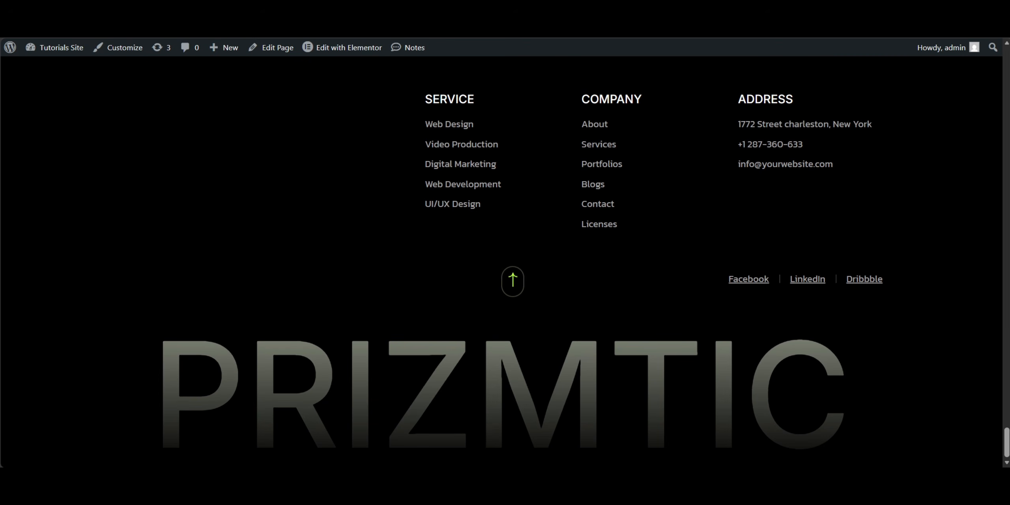
{"action": "scroll", "coordinate": [923, 309], "scroll_direction": "up", "scroll_amount": 20}
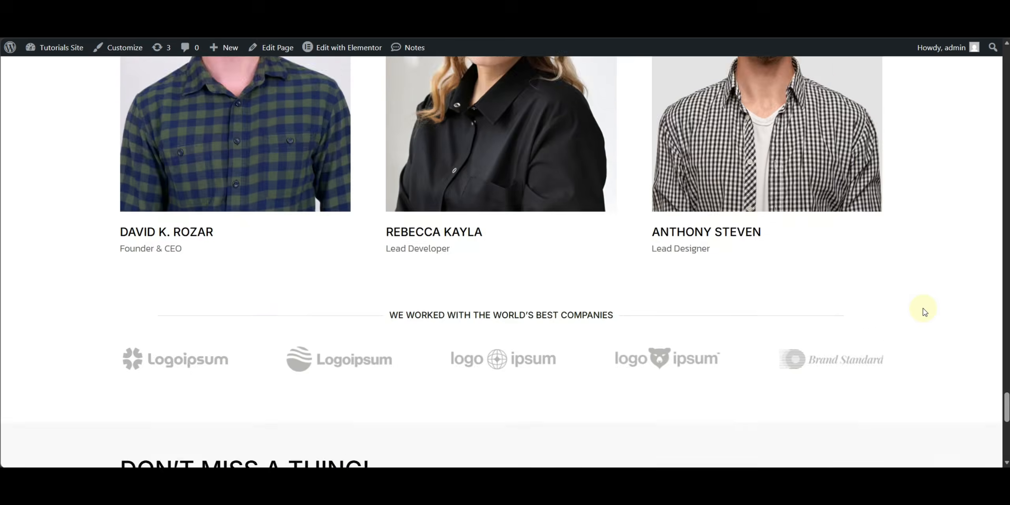
{"action": "scroll", "coordinate": [923, 309], "scroll_direction": "up", "scroll_amount": 20}
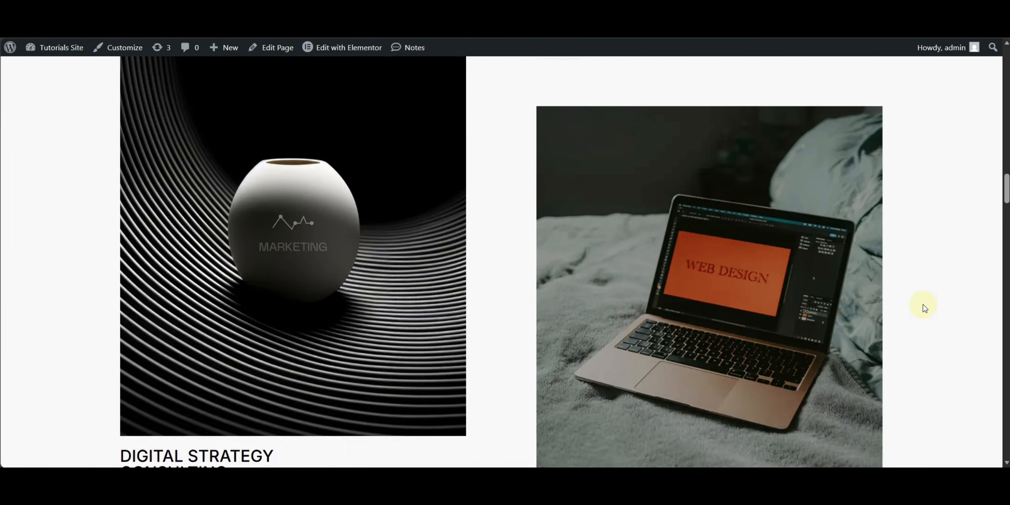
{"action": "scroll", "coordinate": [925, 309], "scroll_direction": "up", "scroll_amount": 20}
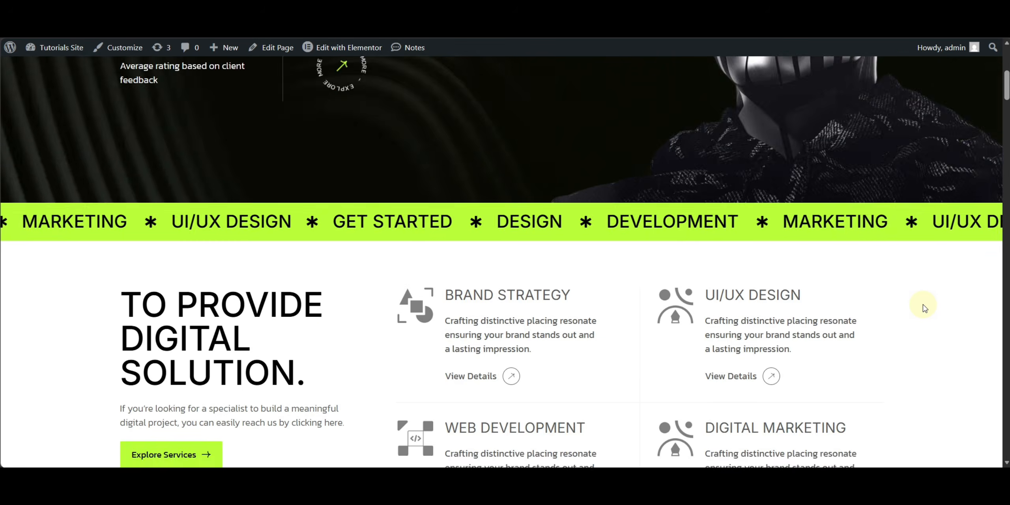